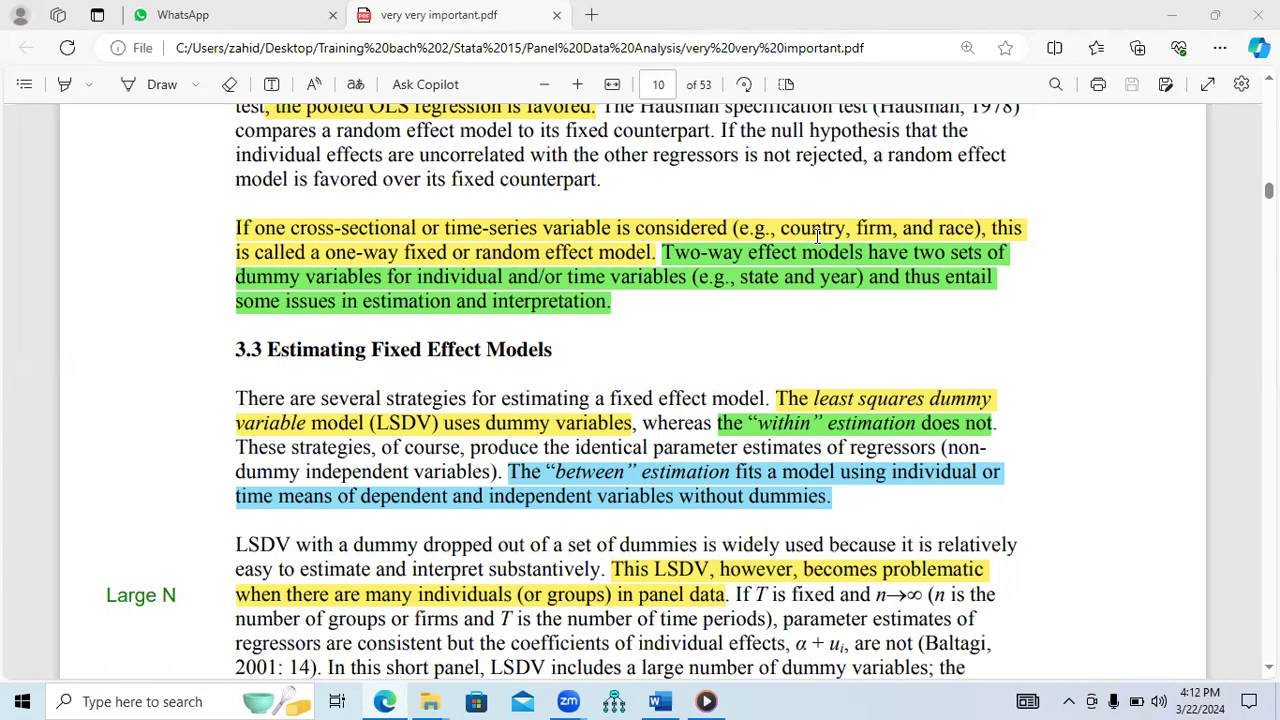
Switch to the Word document on panel data estimation and examine the Panel Framework Selection flowchart at 160% zoom.
click(659, 701)
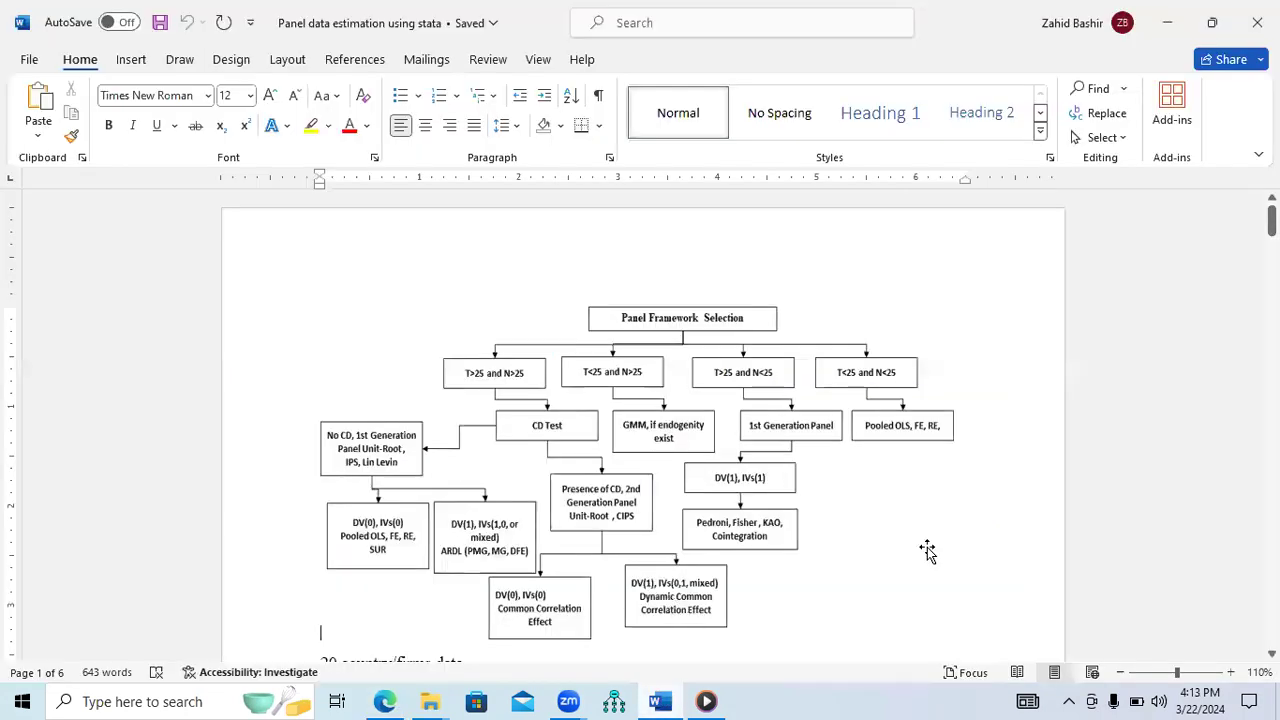
click(1230, 672)
click(1230, 672)
click(1230, 672)
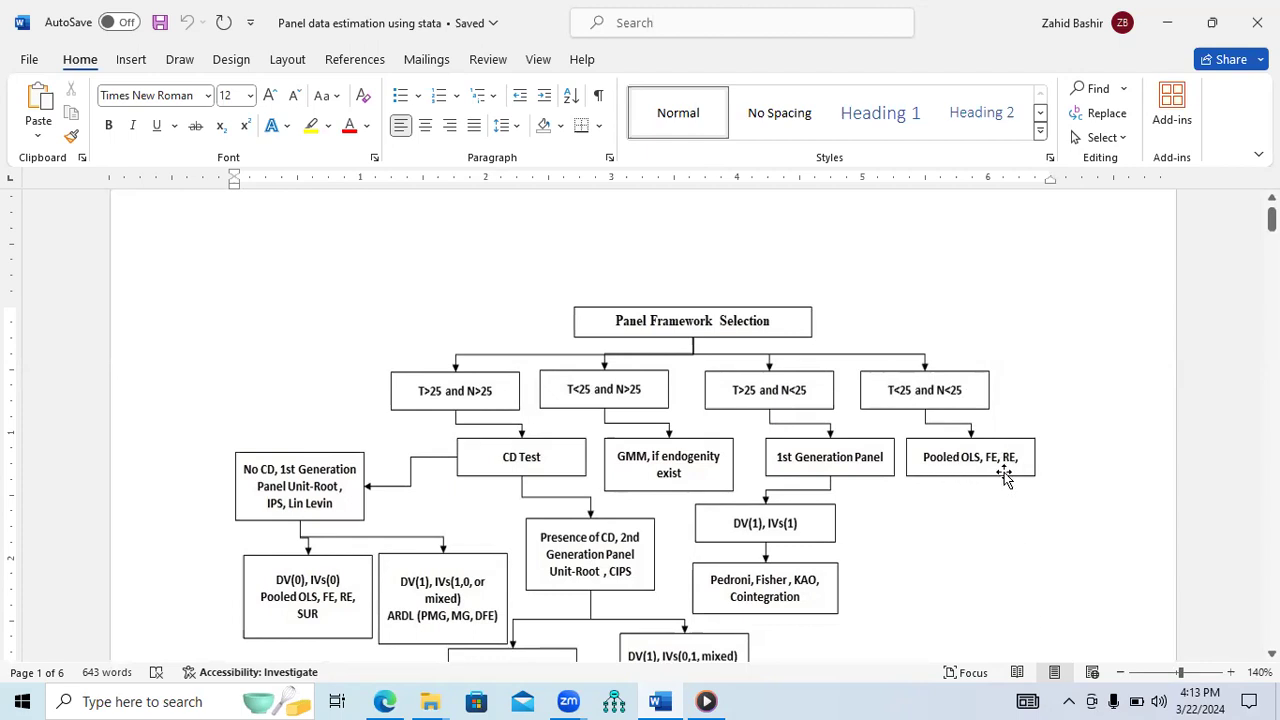
click(1230, 672)
click(1230, 672)
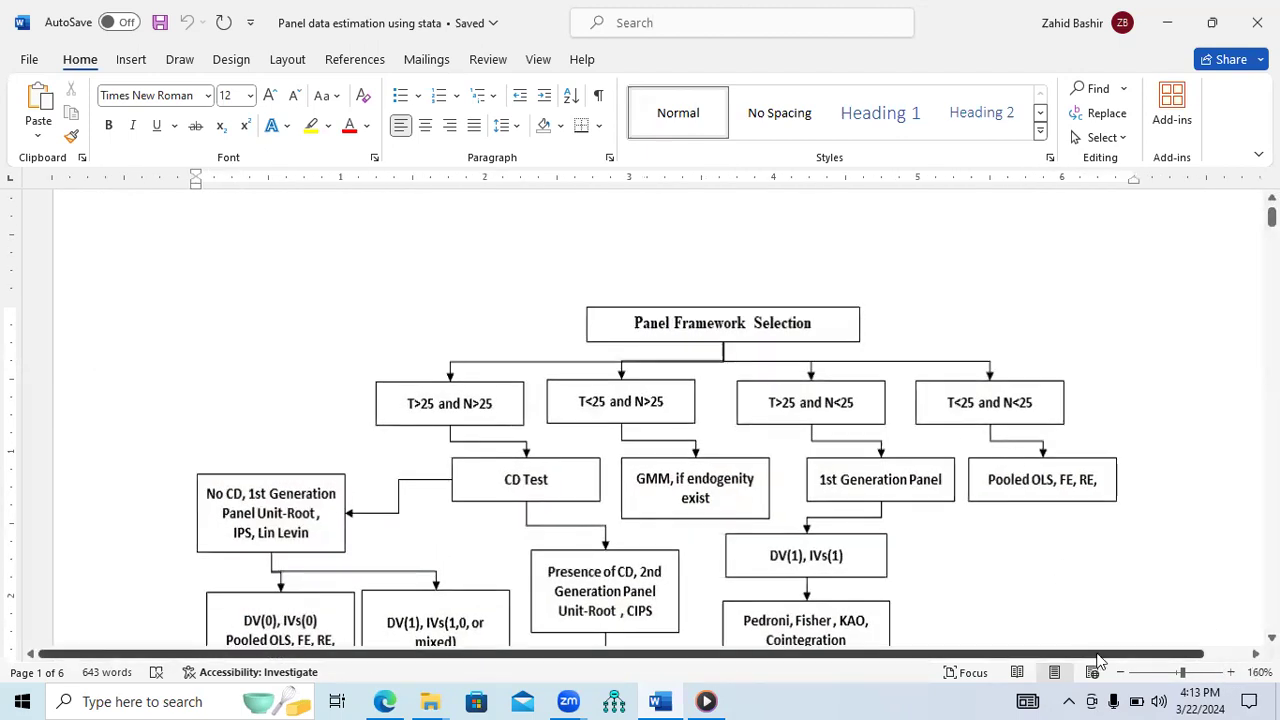
drag(1097, 660, 1154, 660)
Launch StataMP from the StataCorp_Stata_14.2_Revision_19_Dec_2017_Windows folder inside Stata 15 and choose to check for updates now.
click(432, 700)
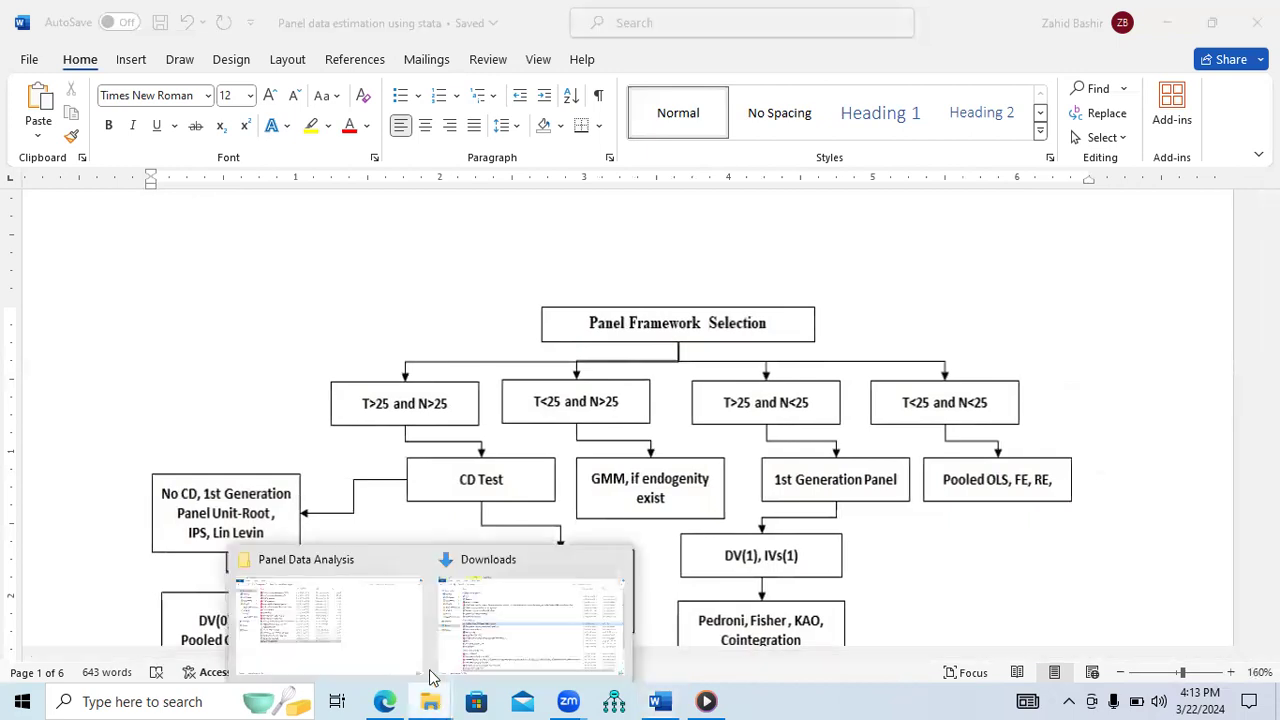
click(388, 664)
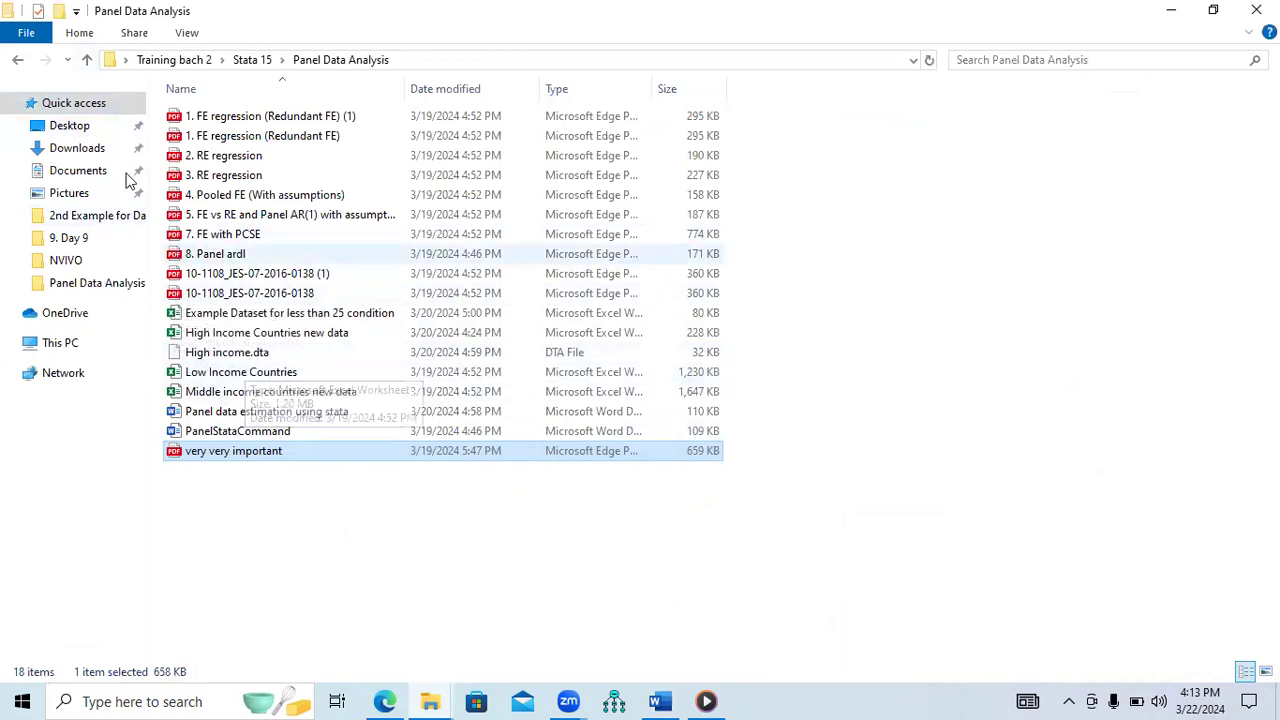
click(87, 60)
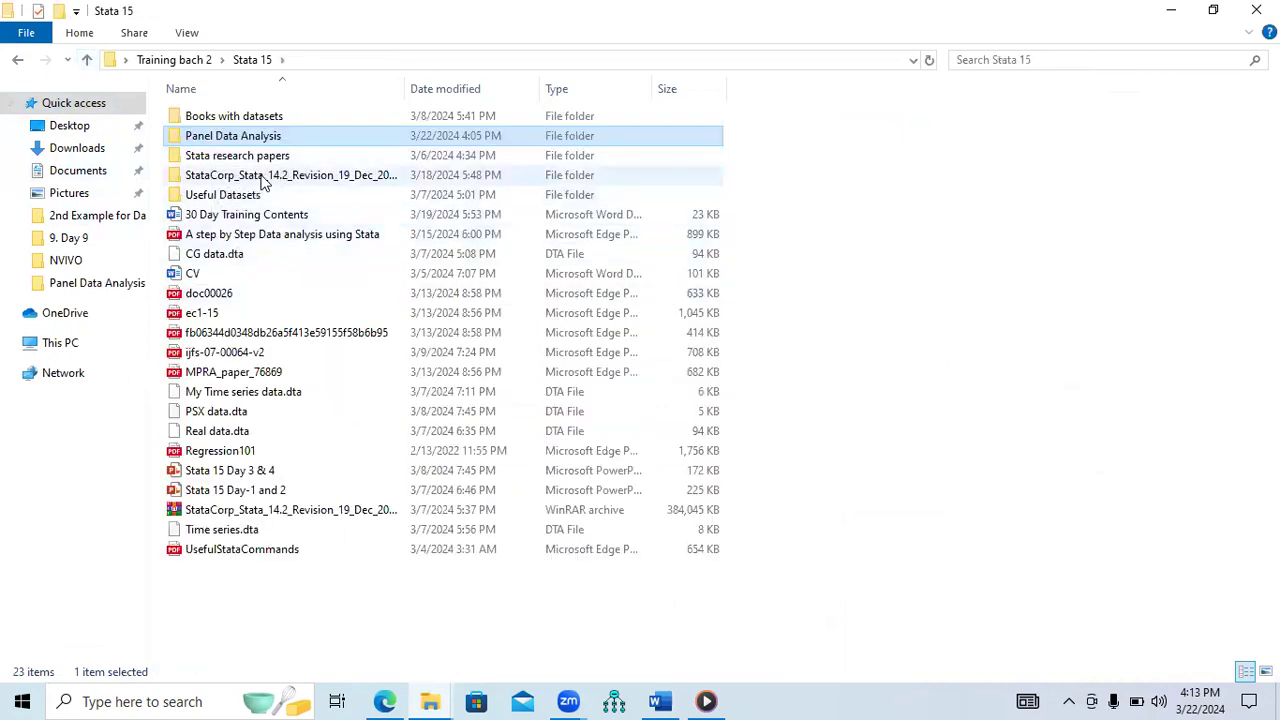
double_click(263, 180)
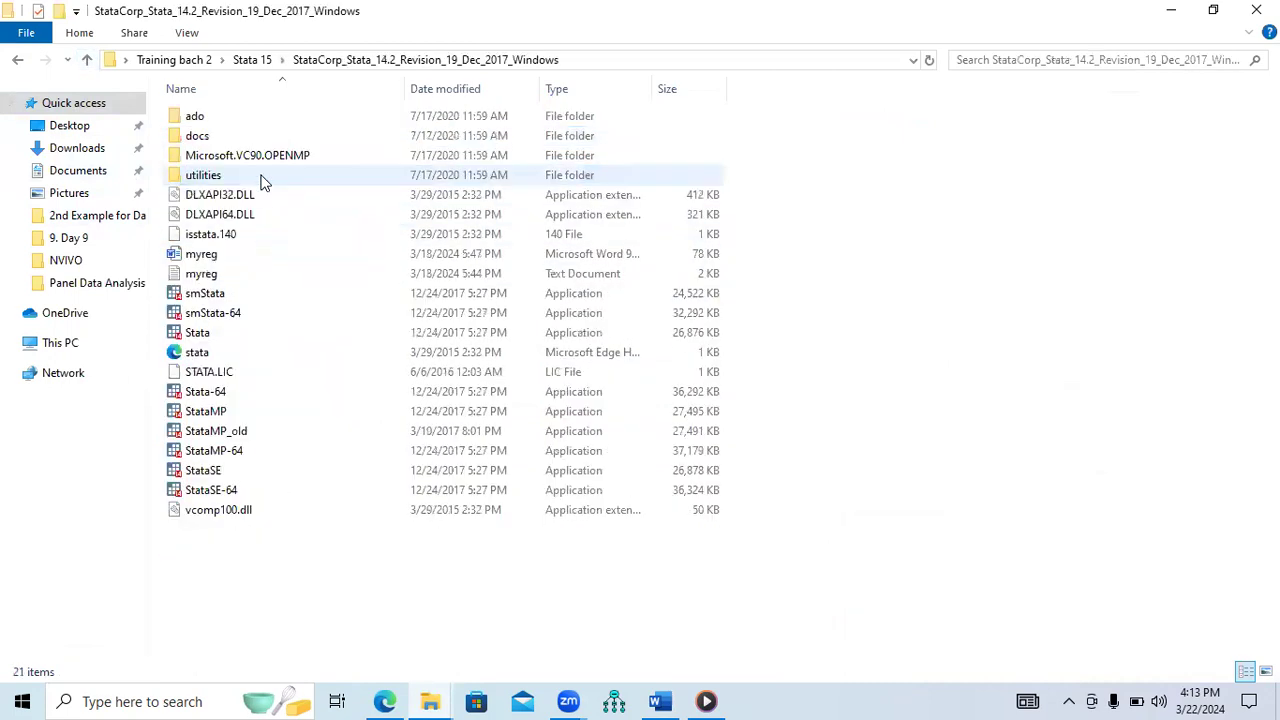
click(230, 415)
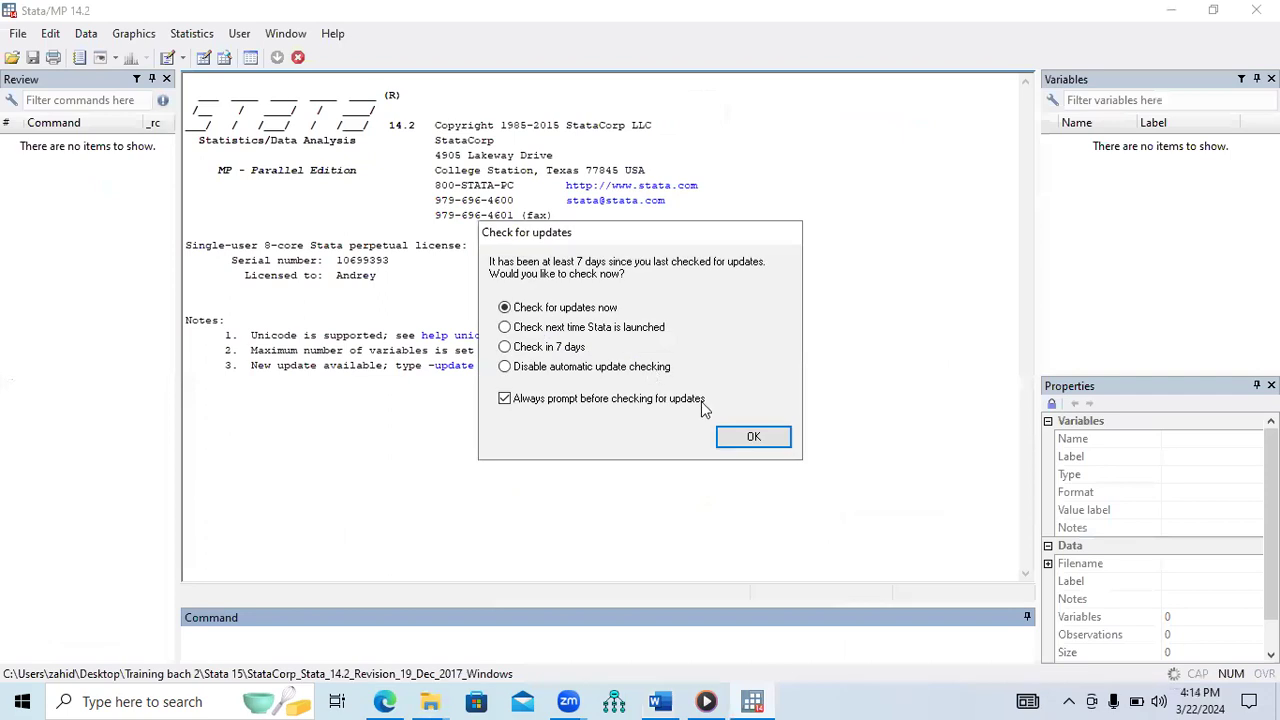
click(748, 437)
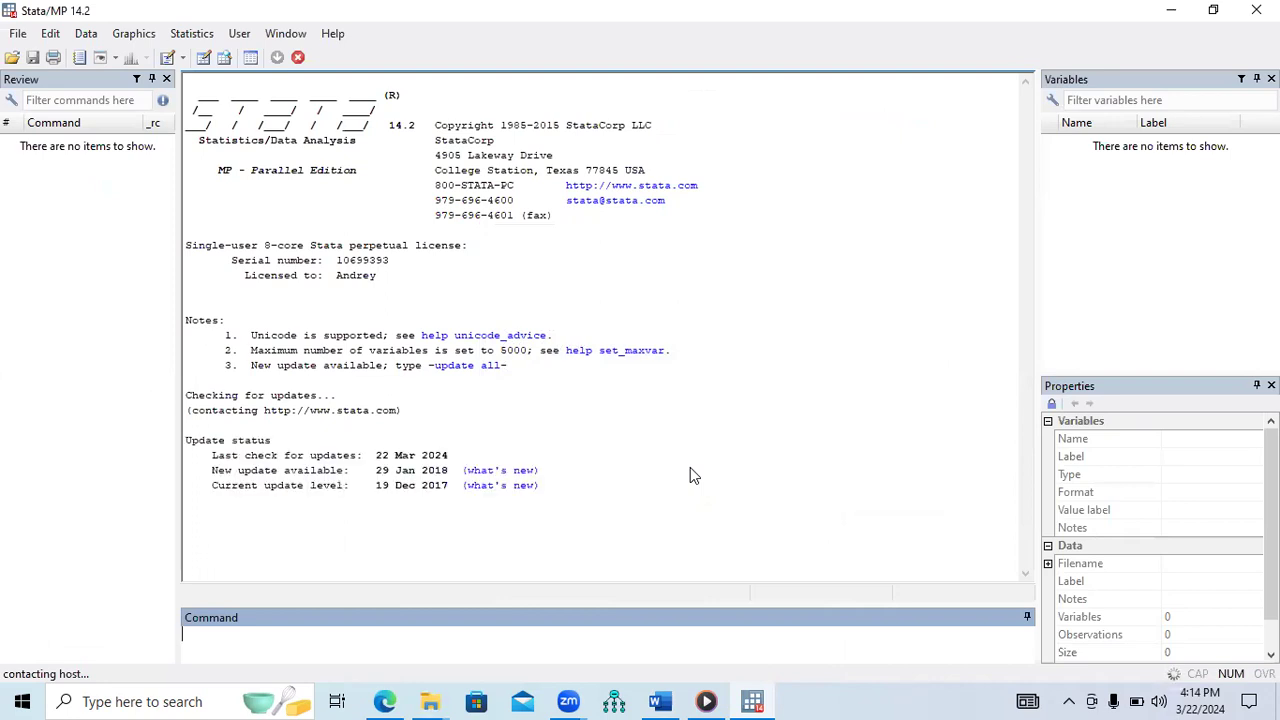
Open the dataset High income.dta from the Panel Data Analysis folder.
click(18, 33)
click(45, 51)
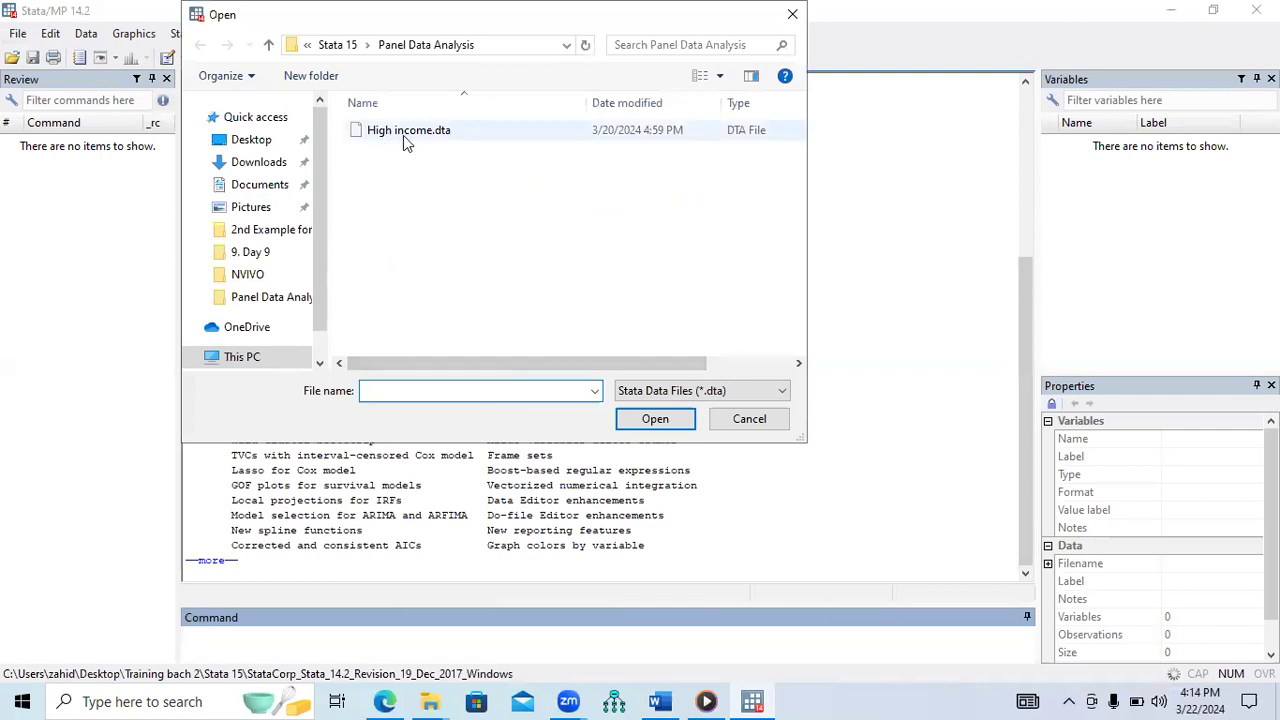
double_click(403, 135)
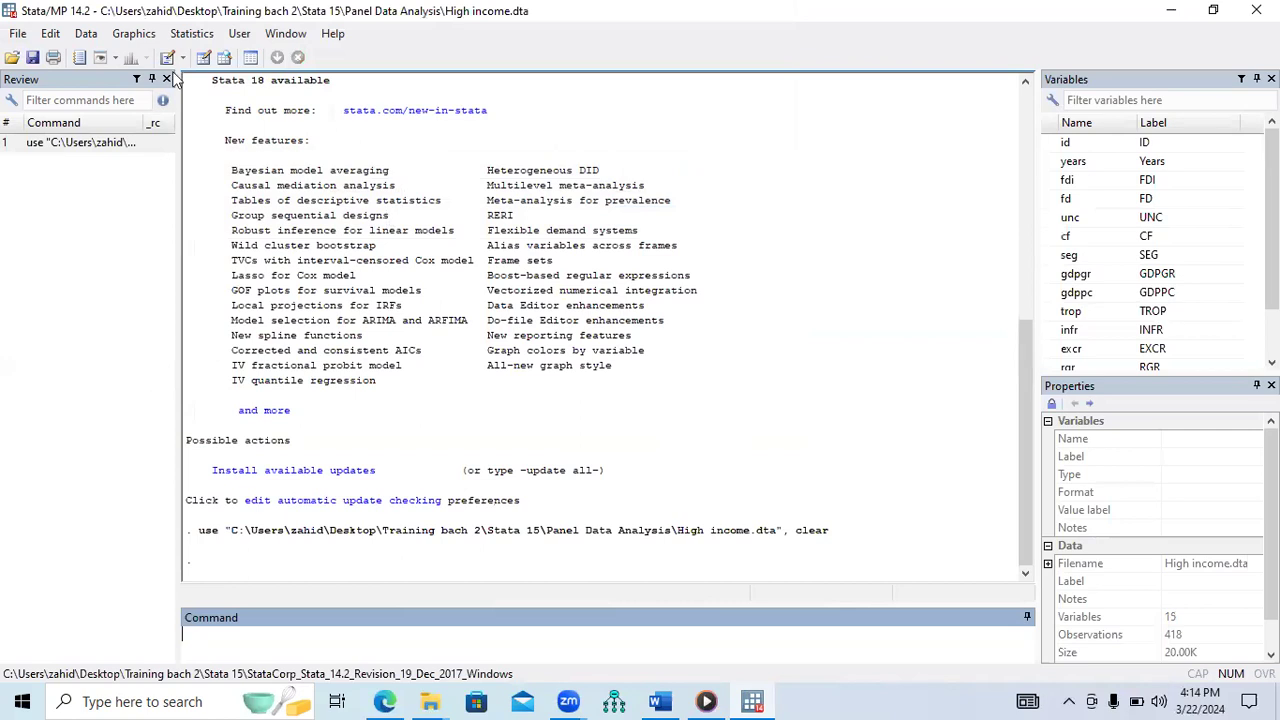
Open the dataset in the Data Editor and inspect its id and years records from first to last row.
click(203, 57)
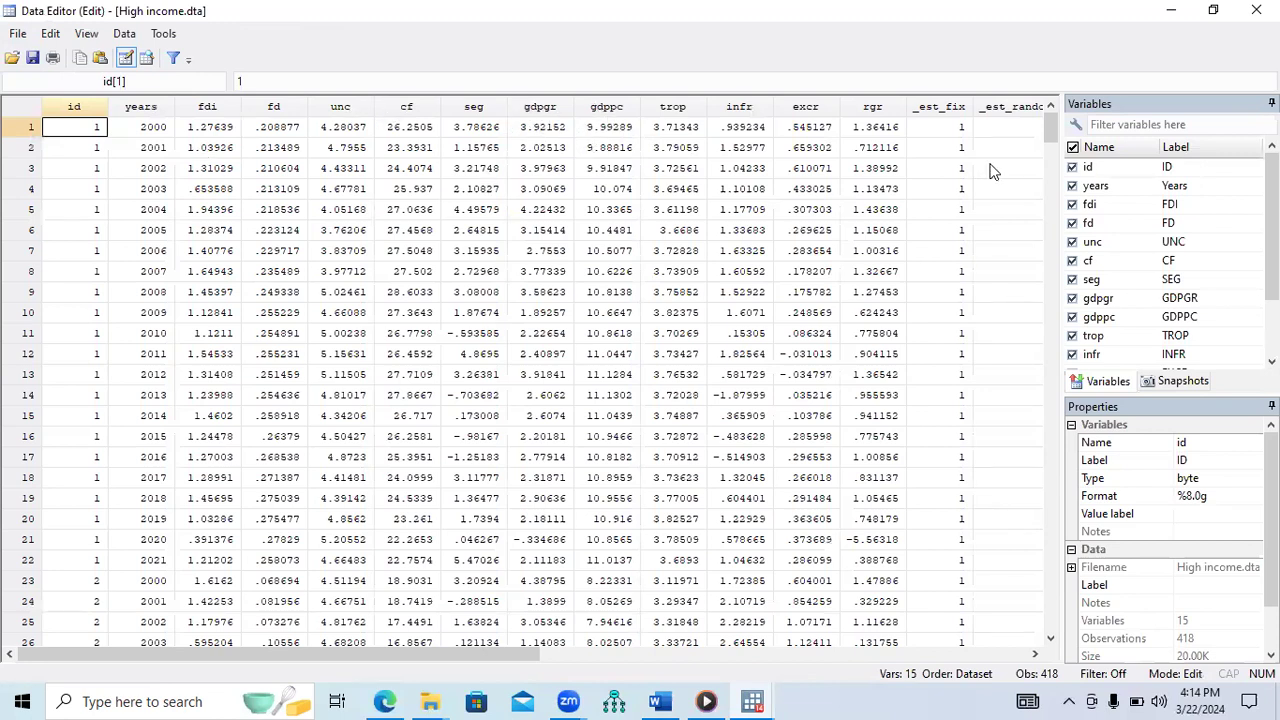
drag(1048, 171, 1031, 610)
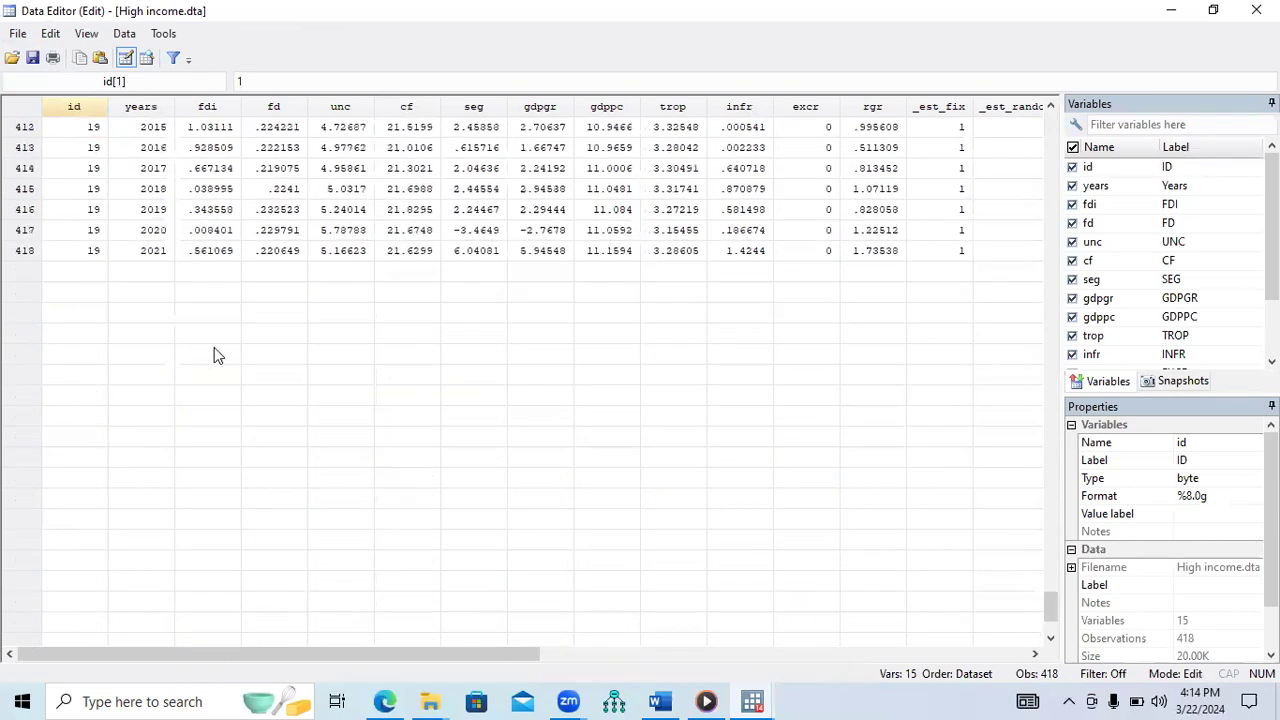
click(89, 258)
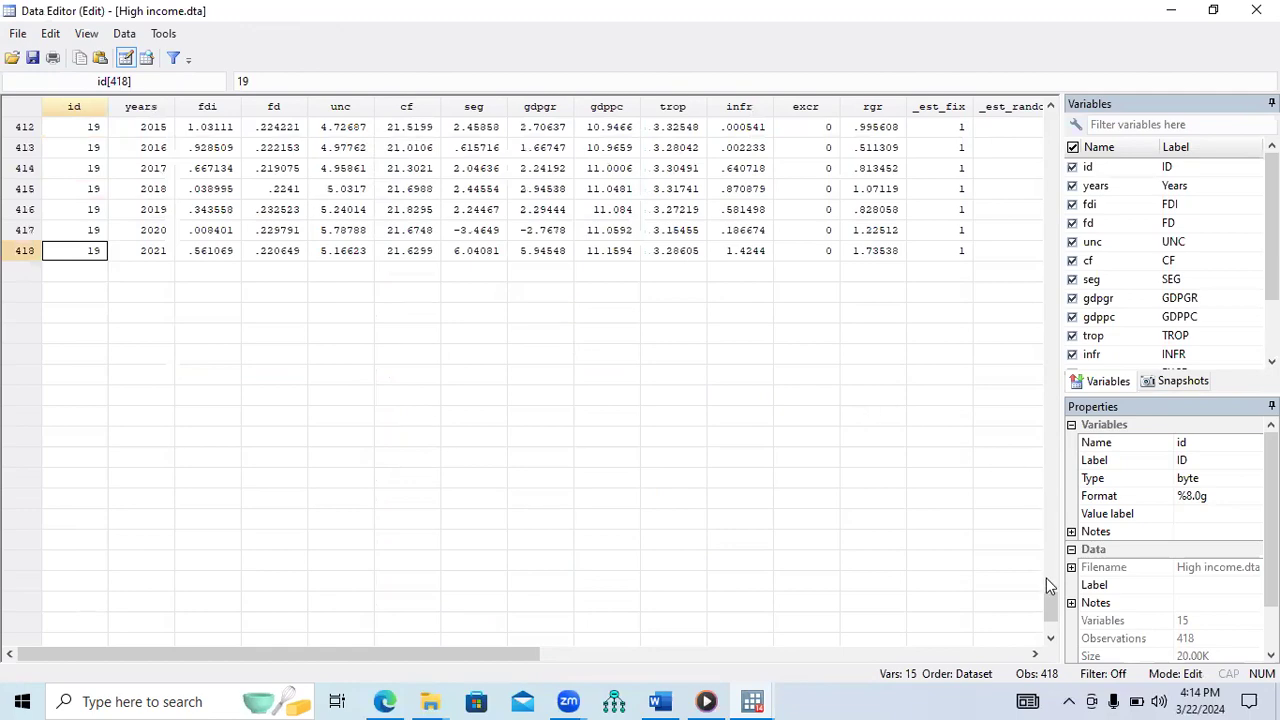
scroll(1046, 578, up, 7)
mouse_move(1048, 576)
mouse_down()
mouse_move(1071, 443)
mouse_move(1063, 380)
mouse_move(1051, 650)
mouse_move(1050, 598)
mouse_up()
drag(1075, 334, 1070, 123)
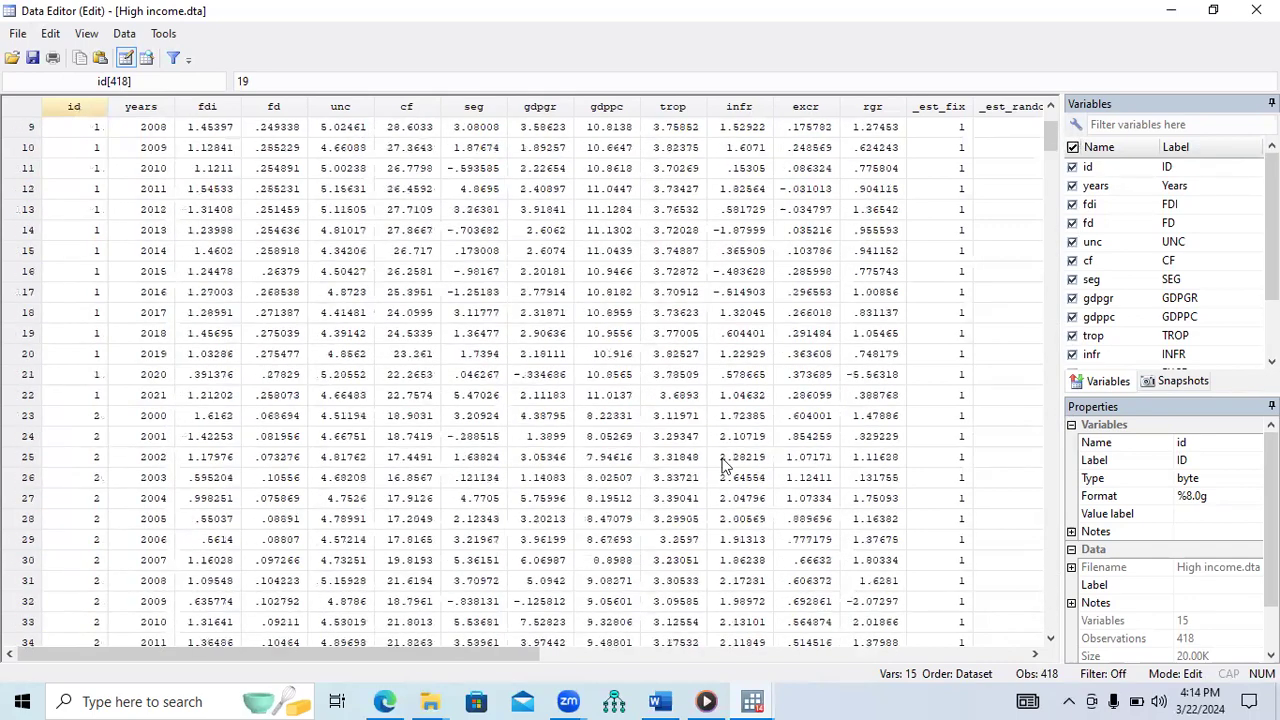
Switch to the Word document and review its sections on panel data setup, data summary and correlation analysis.
click(658, 701)
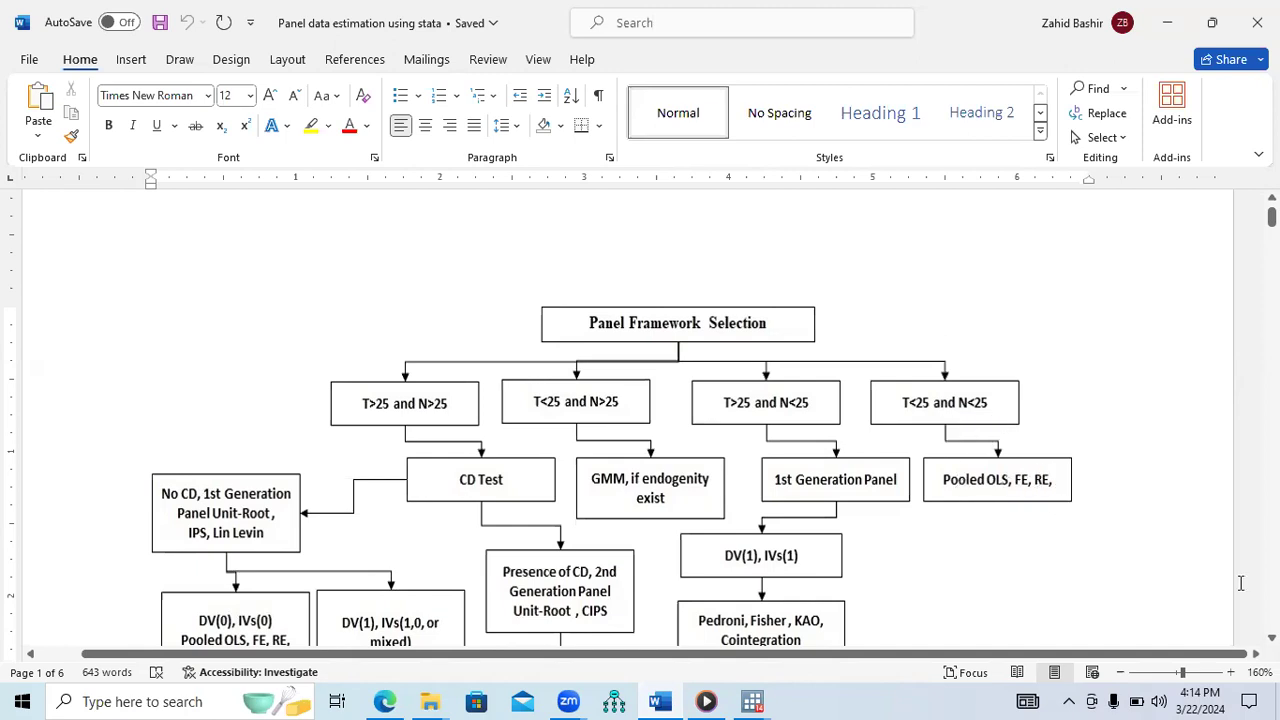
scroll(640, 420, down, 15)
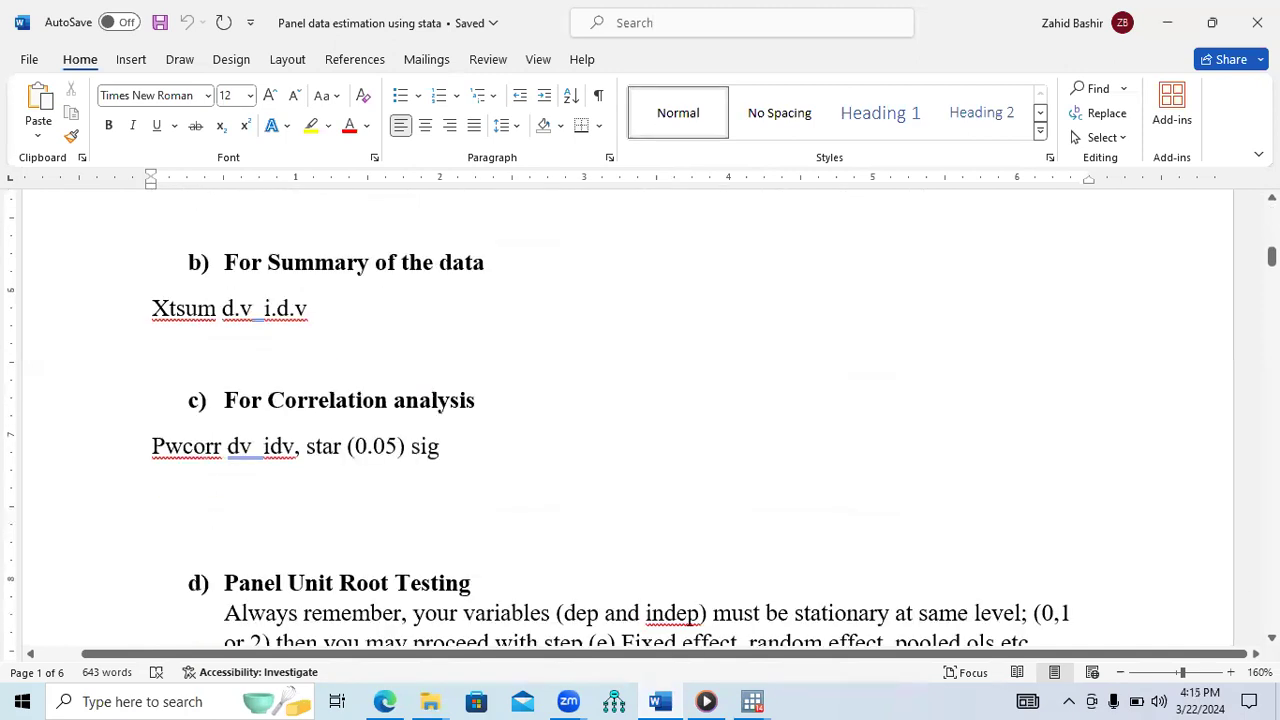
scroll(1240, 195, up, 3)
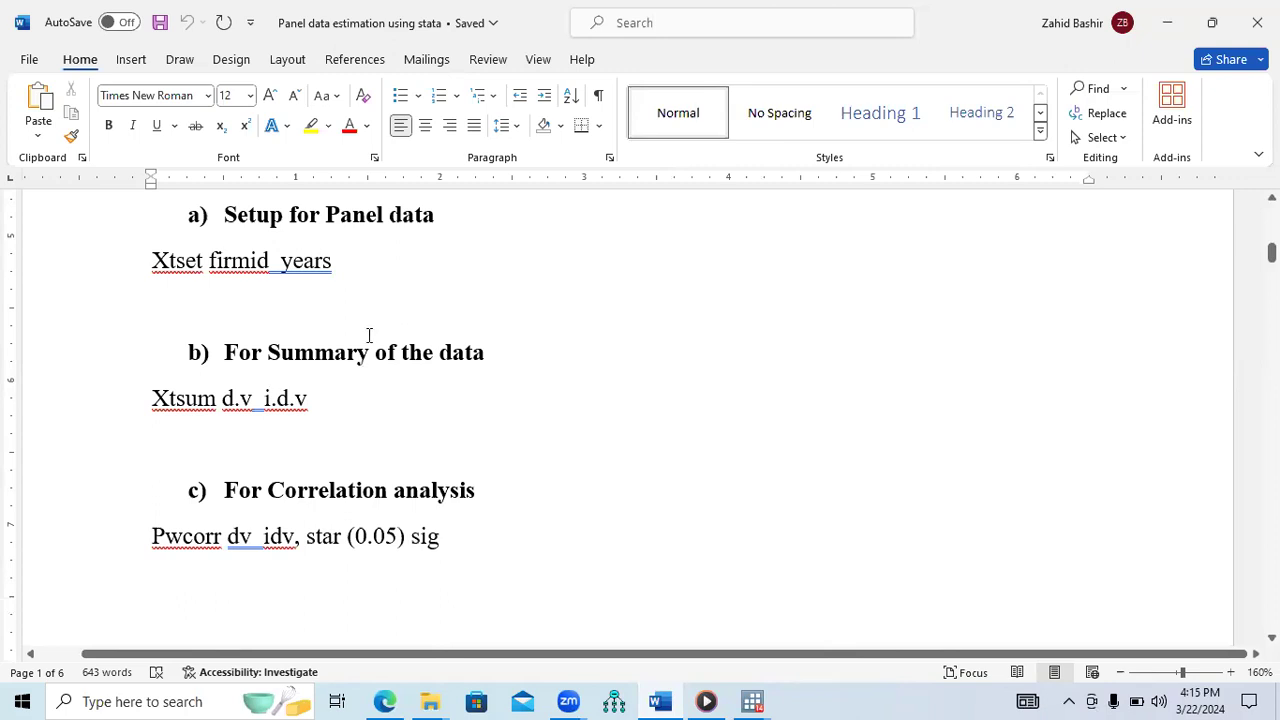
shift+click(477, 352)
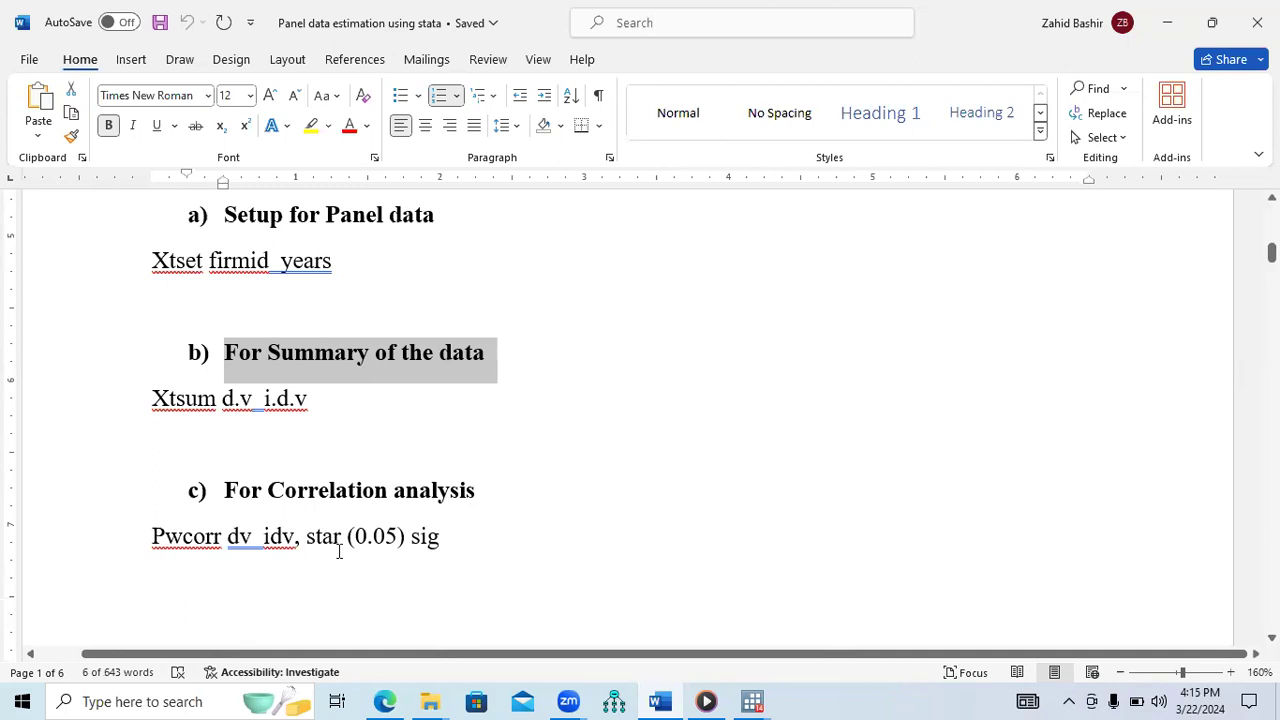
drag(228, 492, 466, 490)
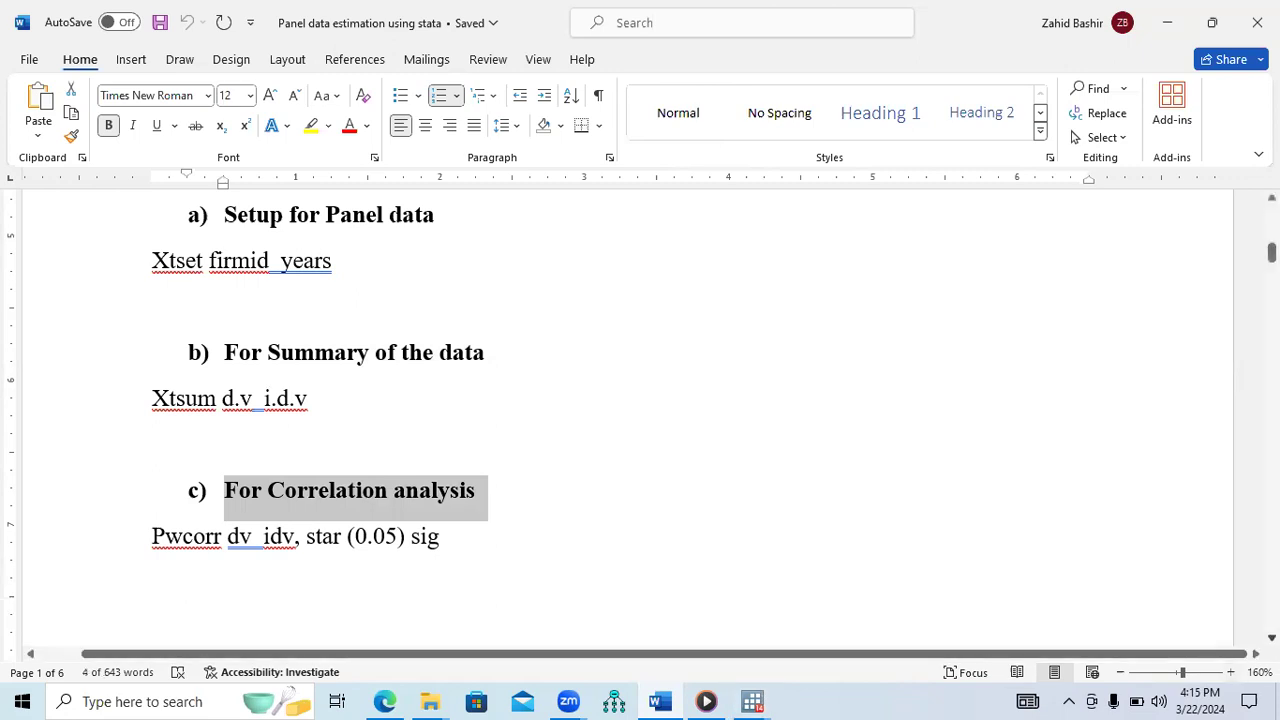
scroll(640, 420, down, 3)
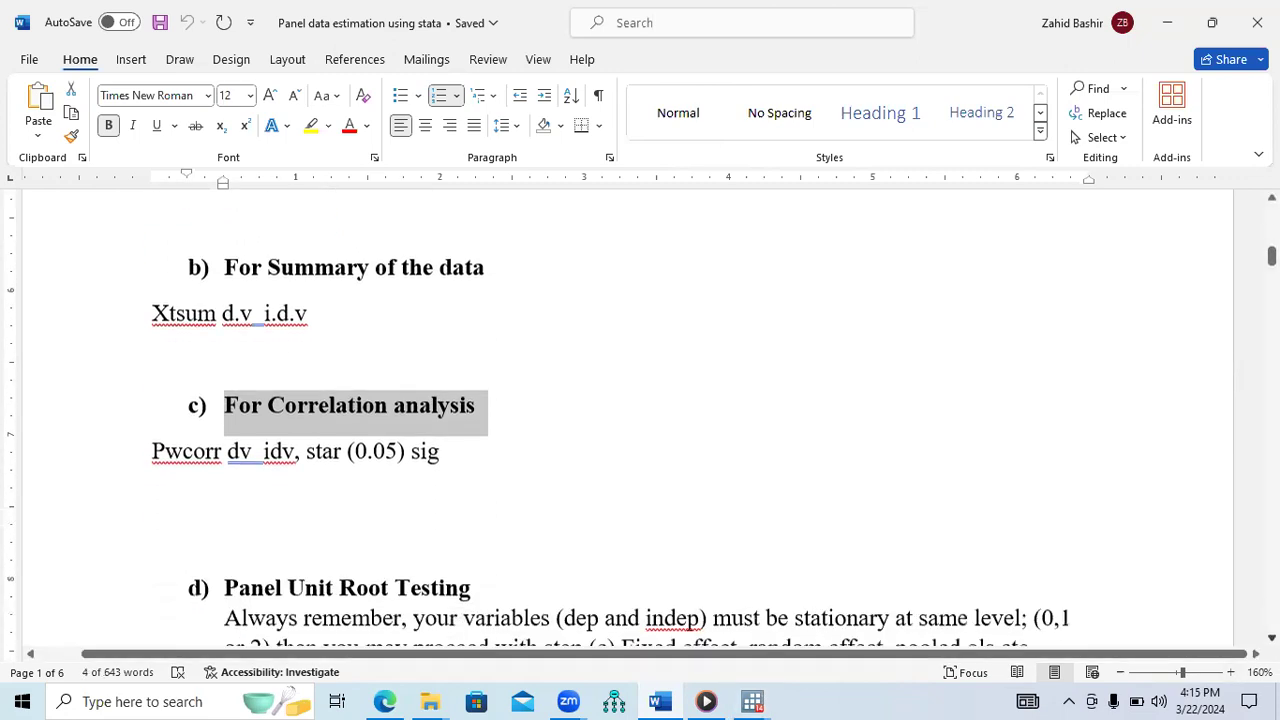
scroll(640, 420, down, 1)
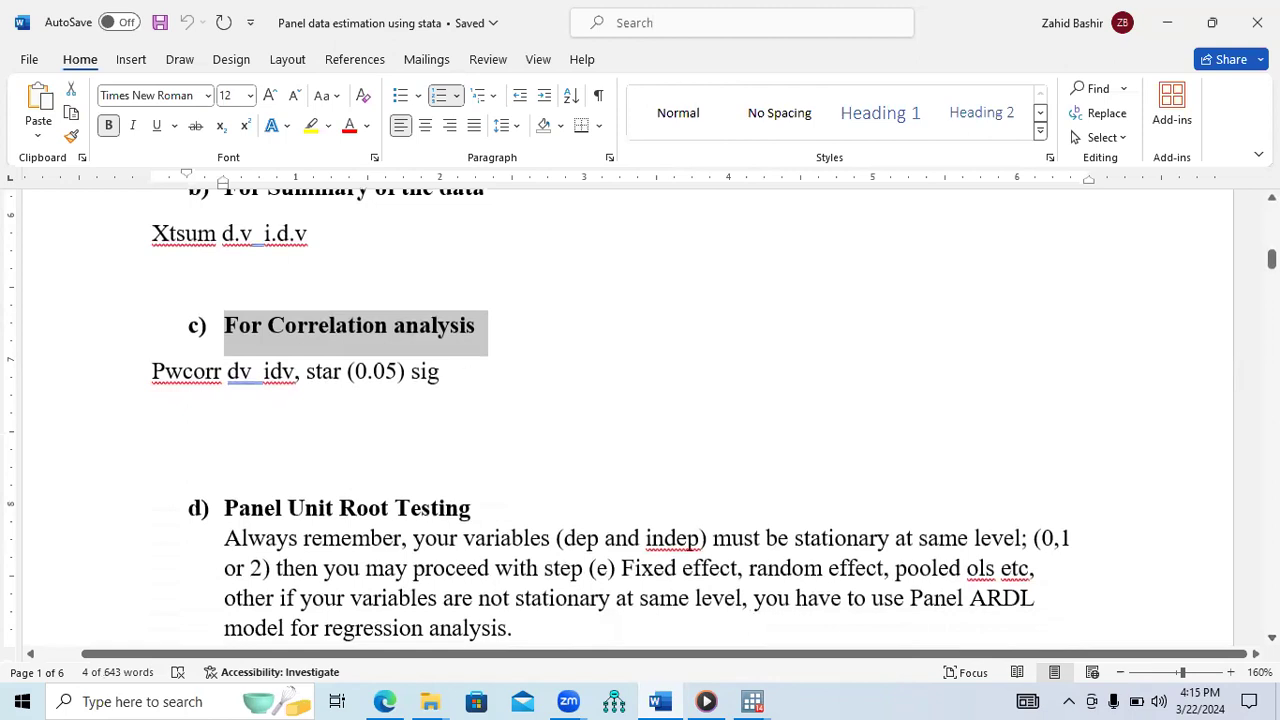
Review the unit root testing notes, the fixed and random effect model commands, and the Hausman Specification Test heading.
scroll(1240, 362, down, 20)
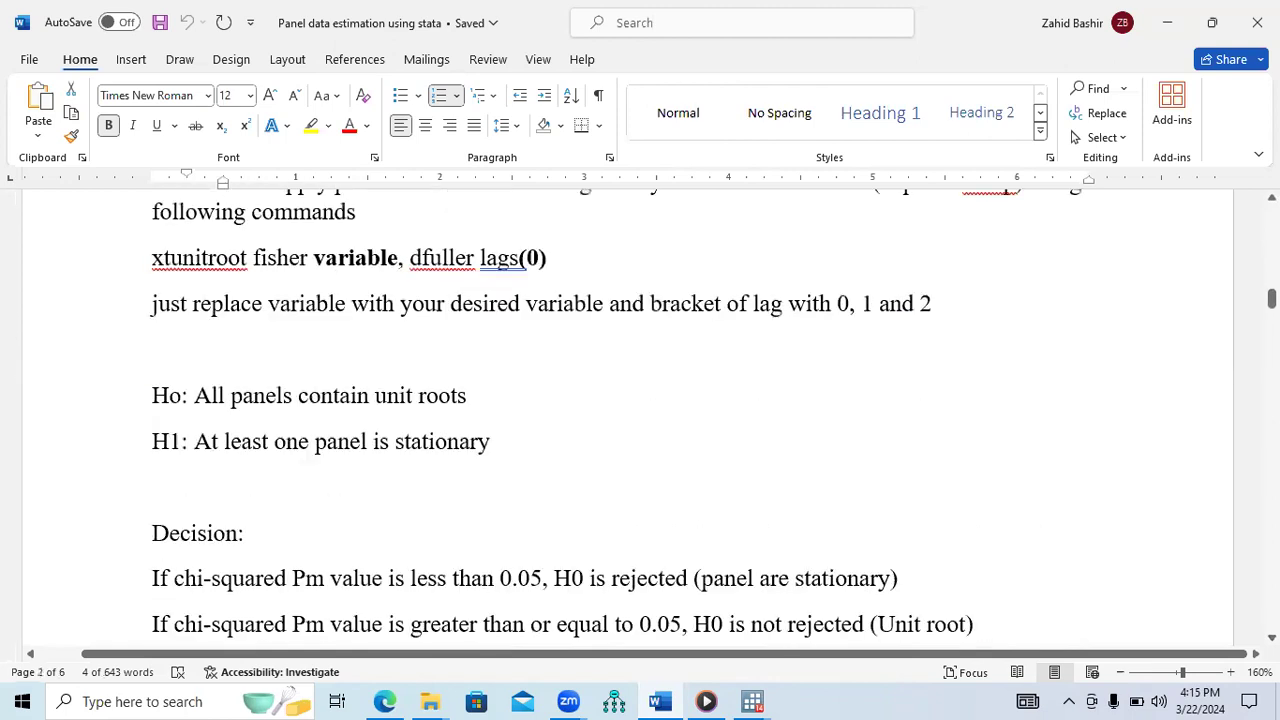
scroll(640, 420, down, 15)
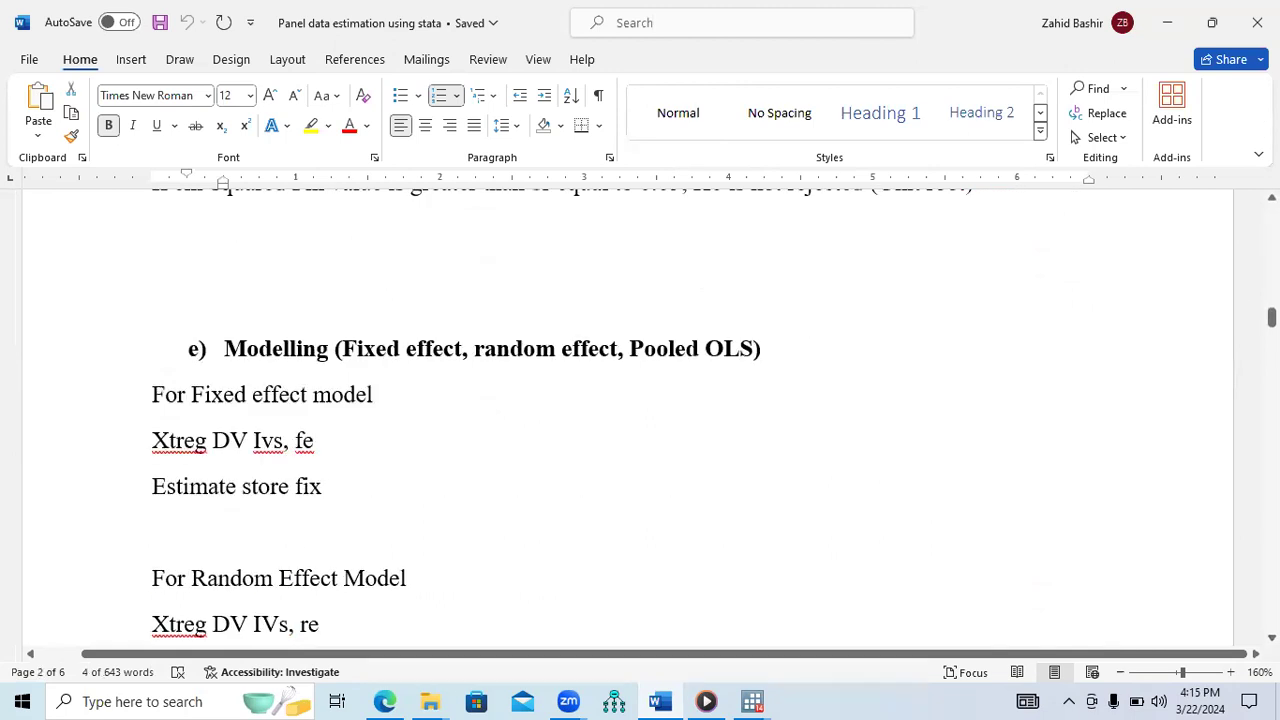
scroll(640, 410, up, 4)
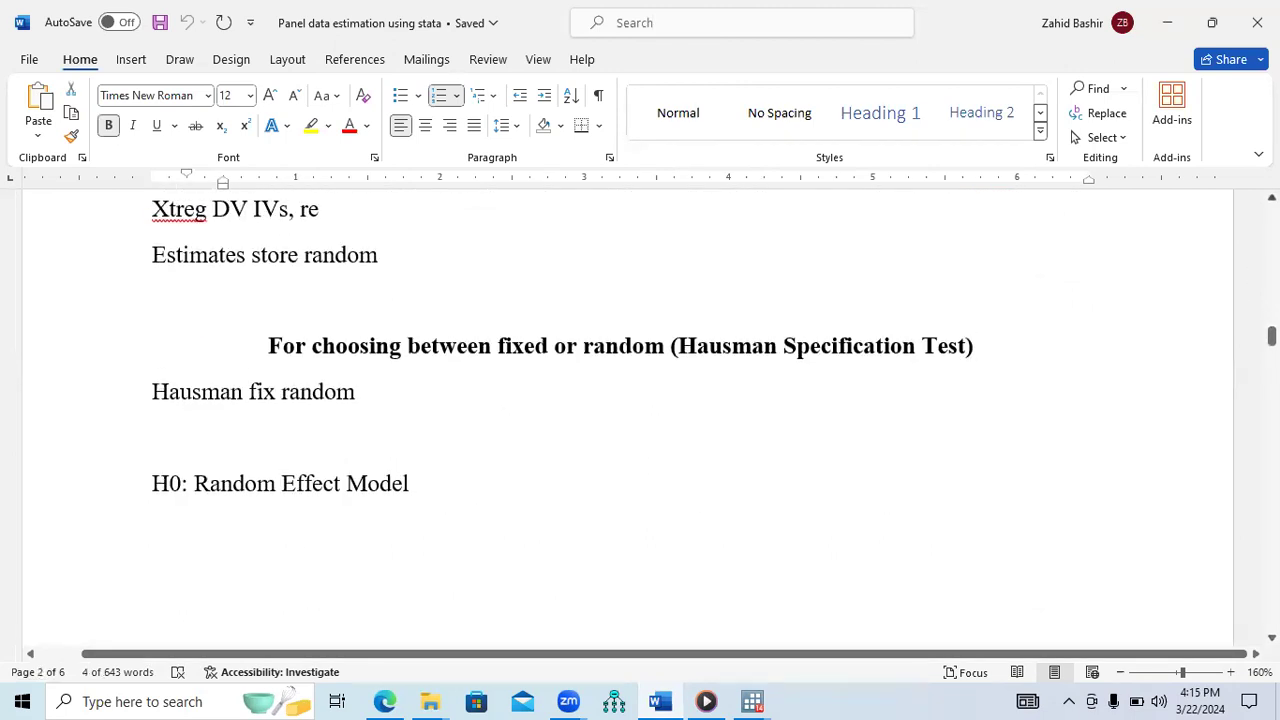
scroll(640, 410, up, 5)
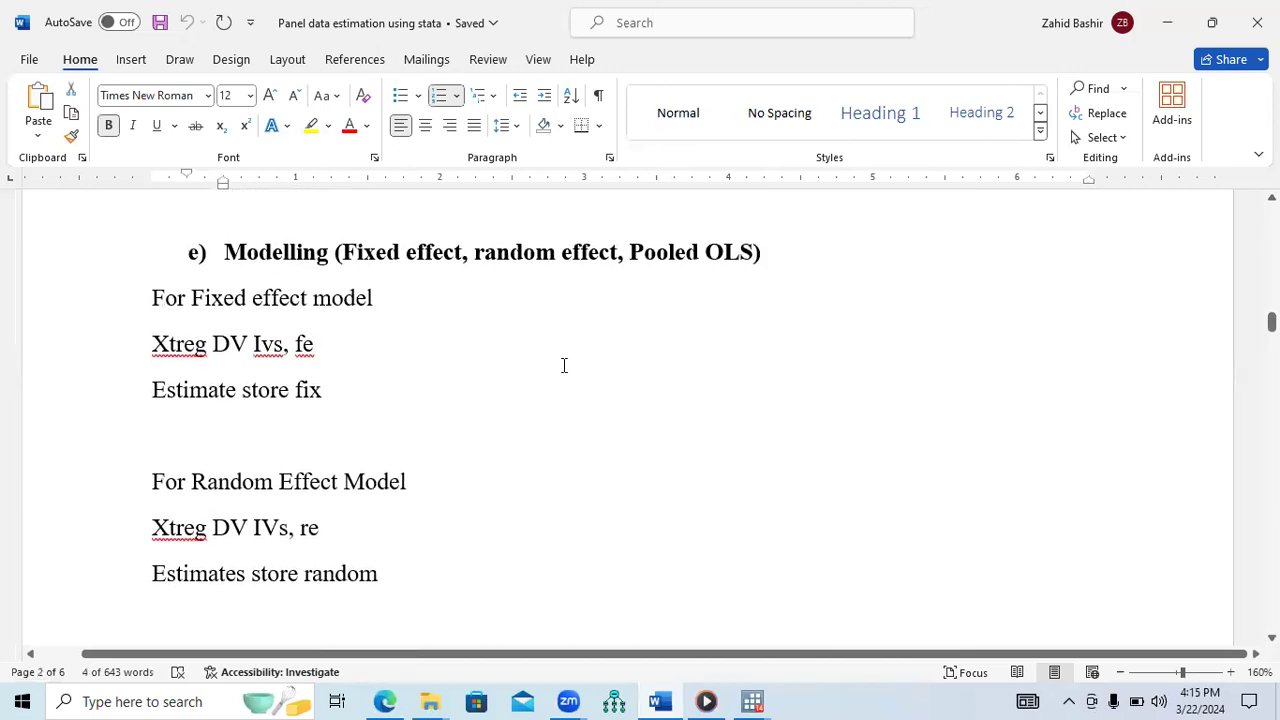
triple_click(313, 289)
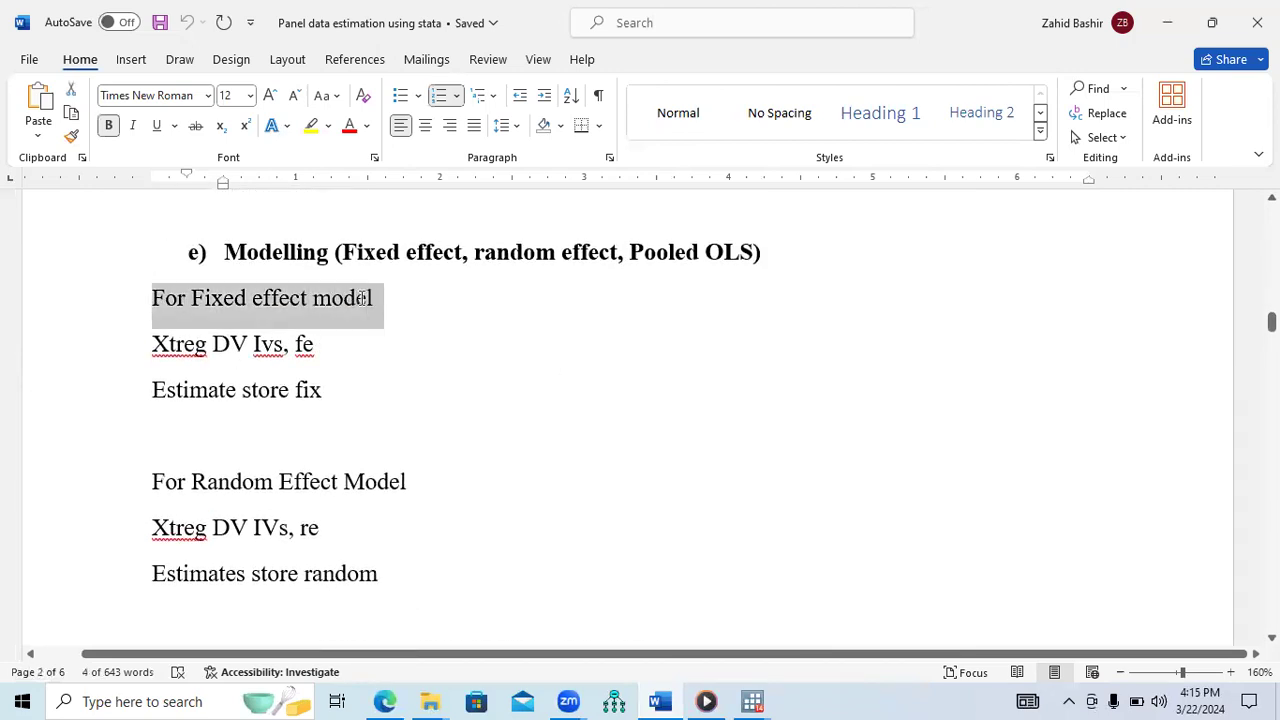
triple_click(323, 480)
scroll(490, 433, down, 3)
scroll(768, 472, down, 2)
drag(681, 385, 963, 387)
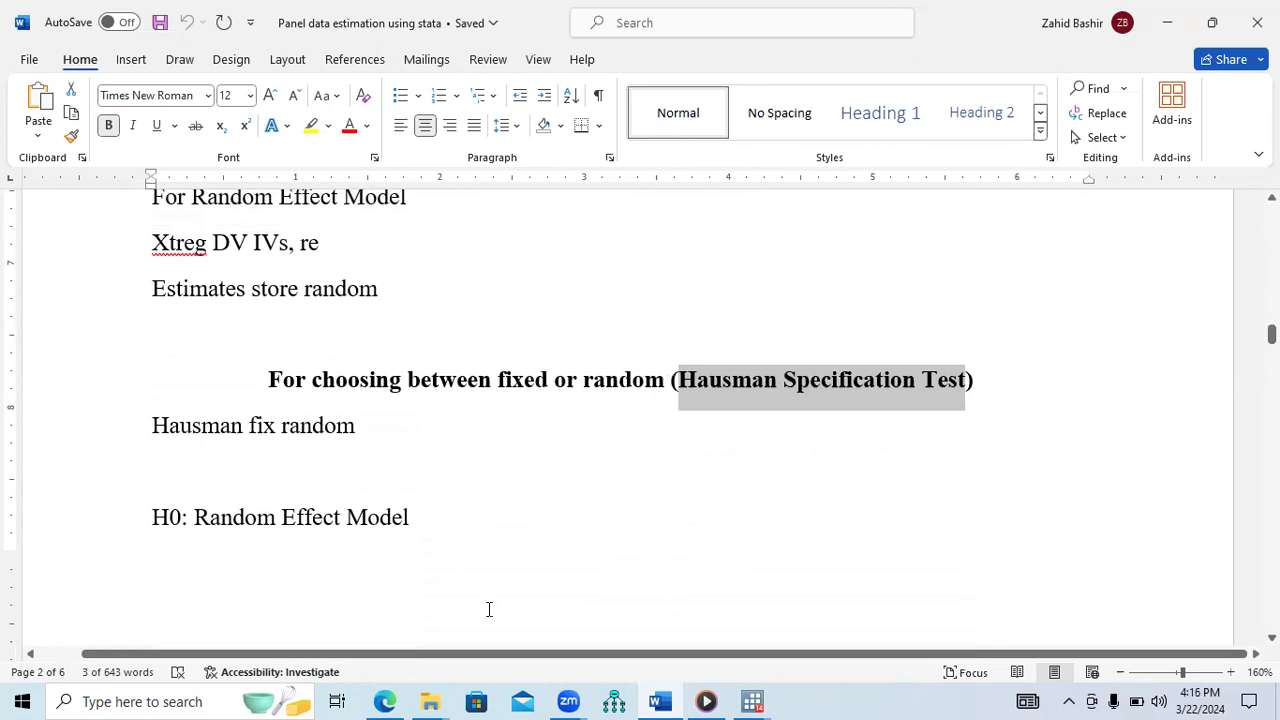
Switch to Stata and declare the data as a panel by running xtset id years.
click(752, 701)
click(603, 593)
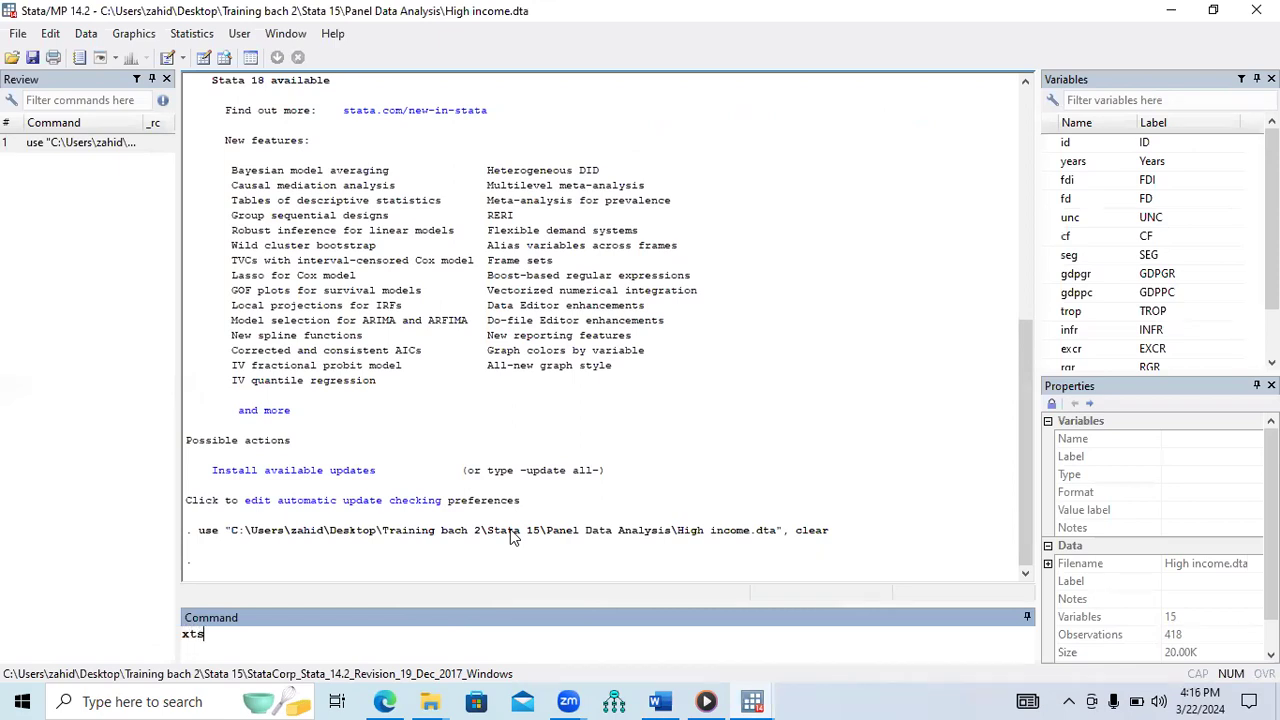
click(1050, 146)
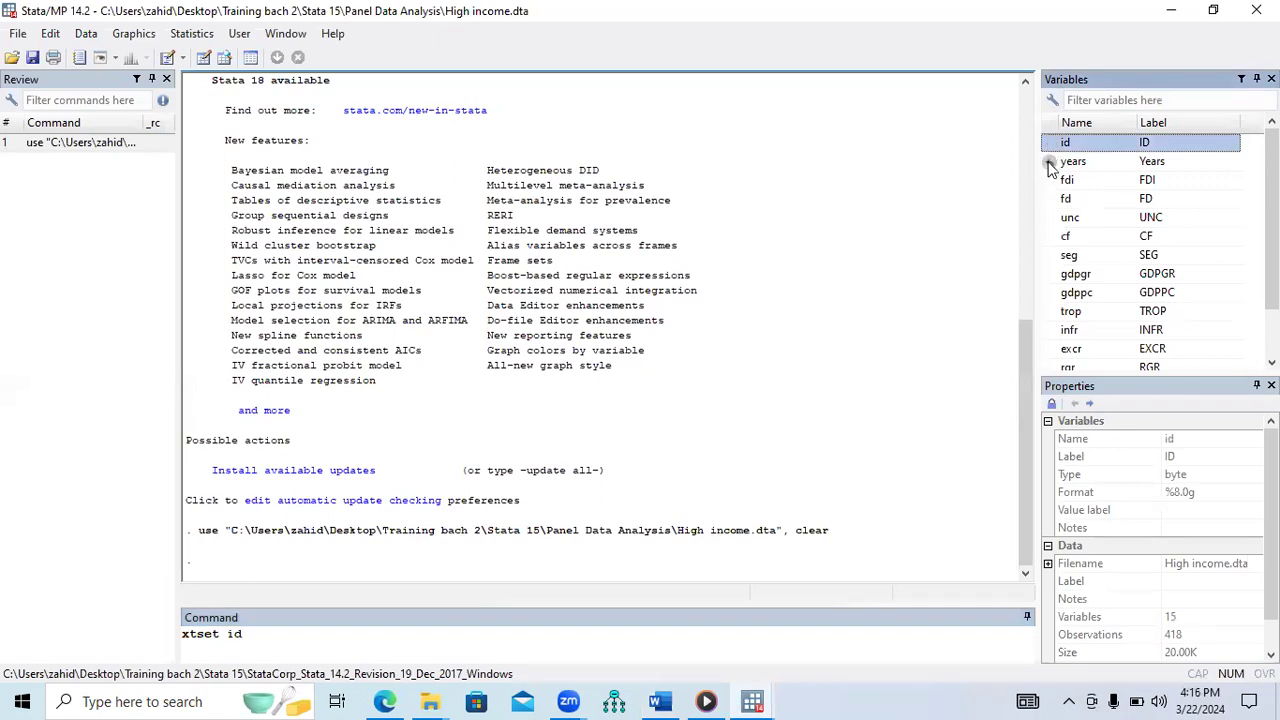
click(1050, 162)
click(365, 645)
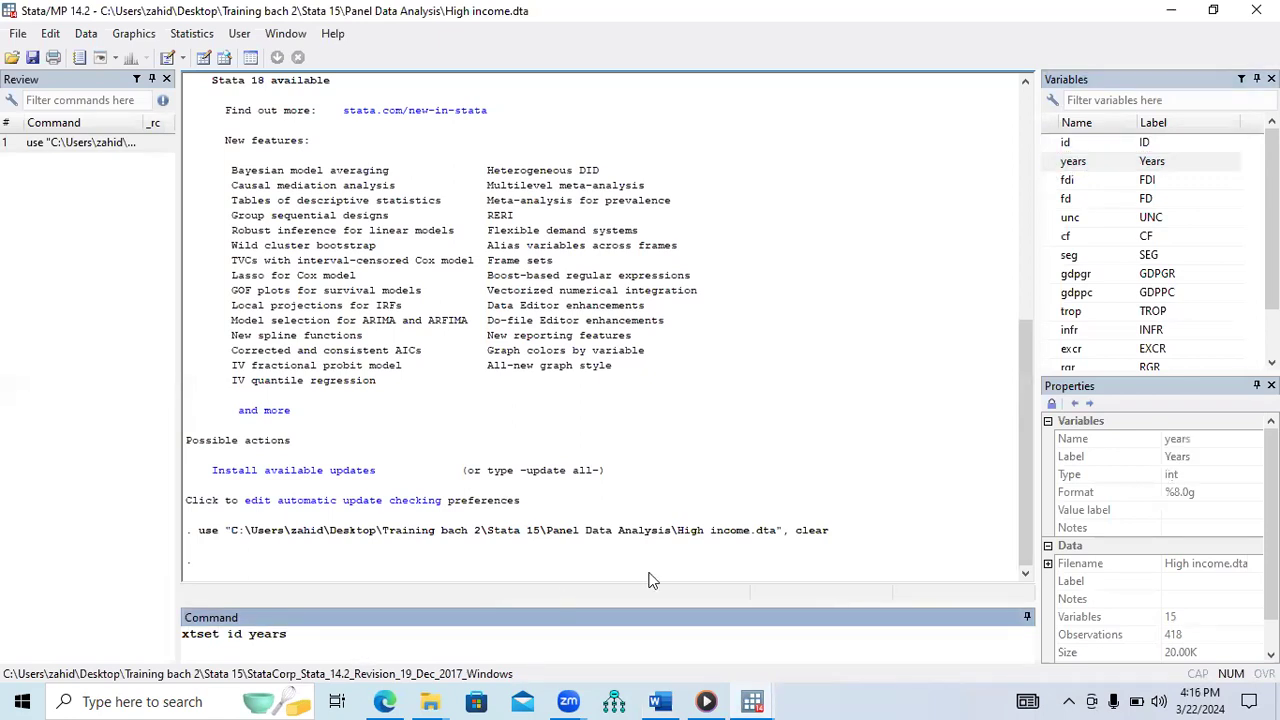
key(Return)
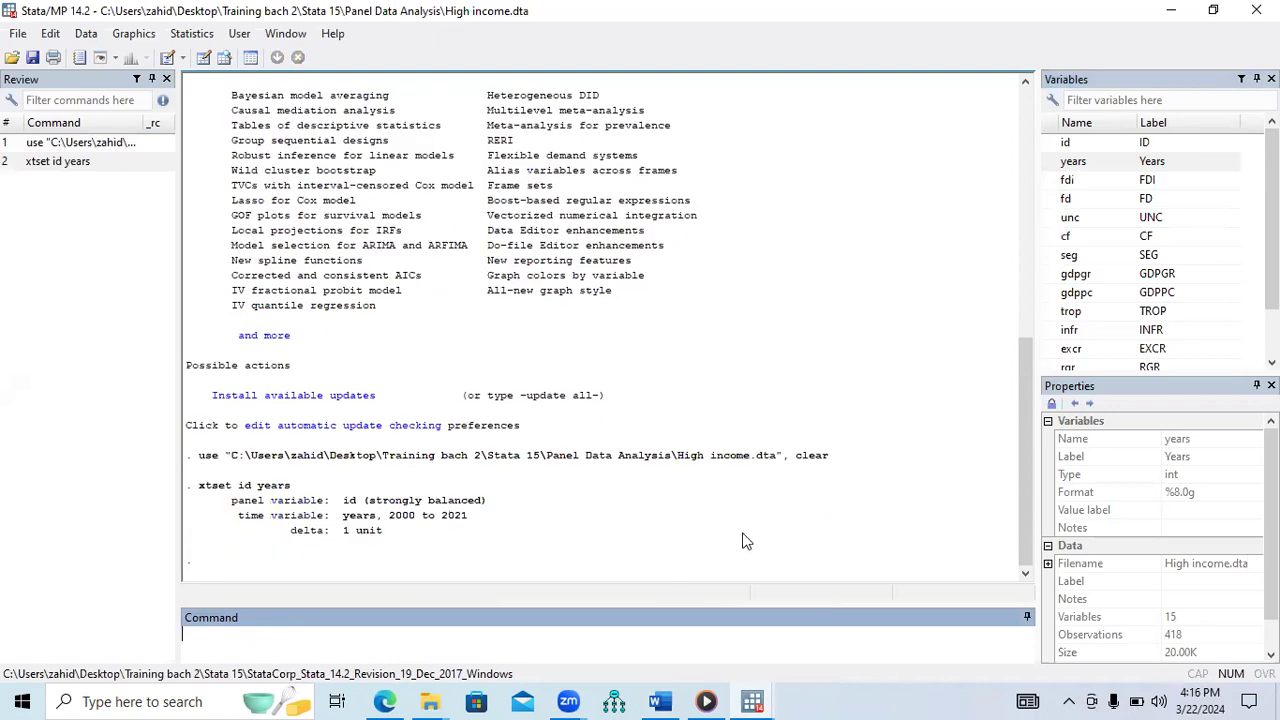
Drop the leftover estimation variables _est_fix and _est_random from the dataset.
scroll(1110, 355, down, 3)
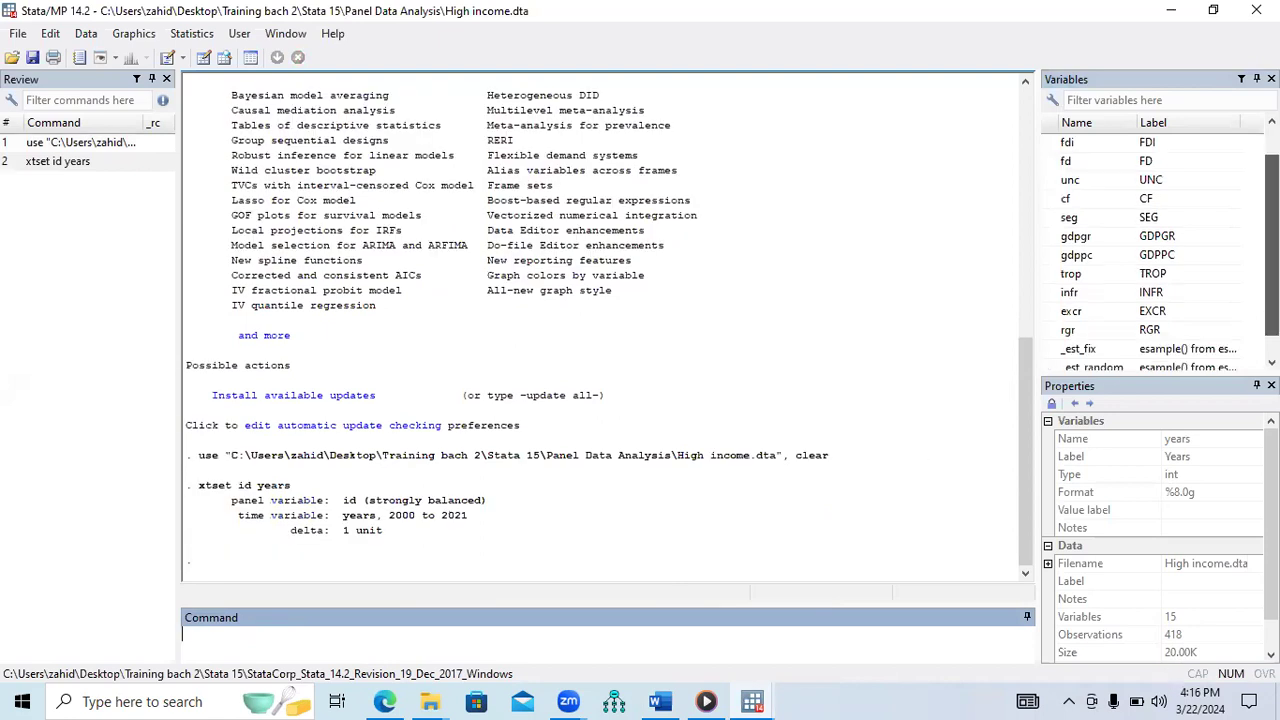
click(1085, 332)
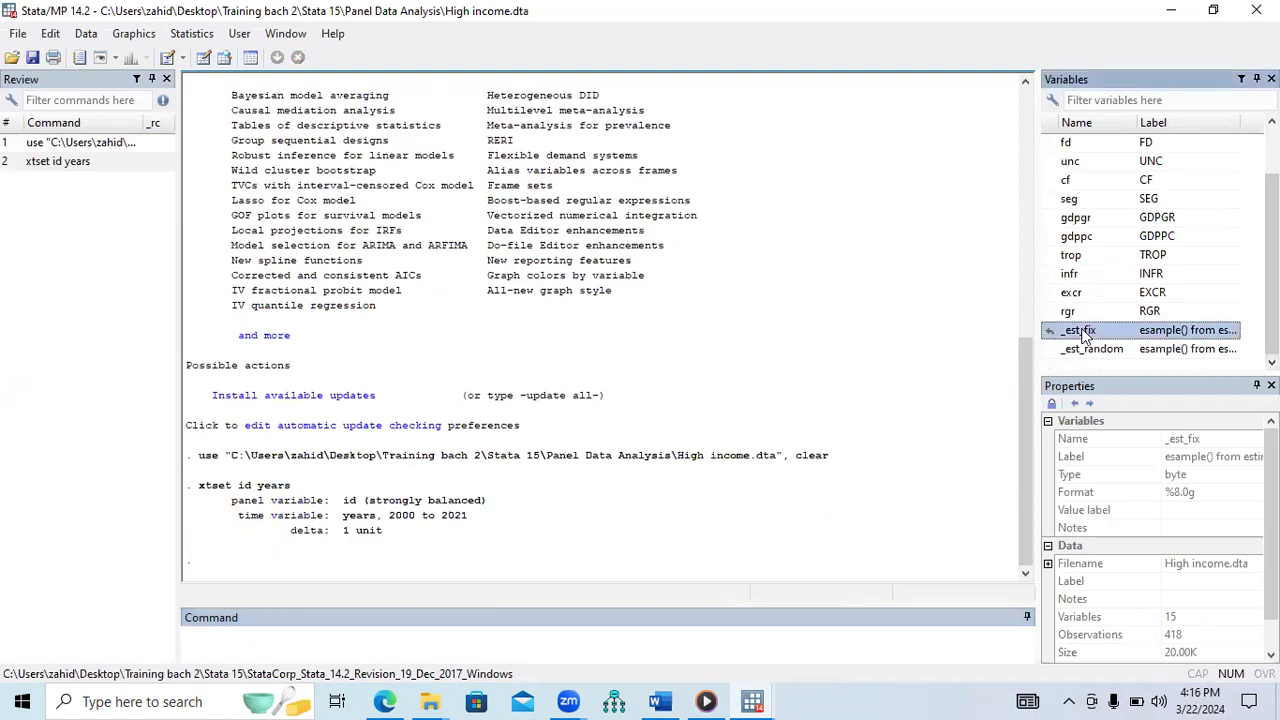
right_click(1085, 333)
click(1085, 364)
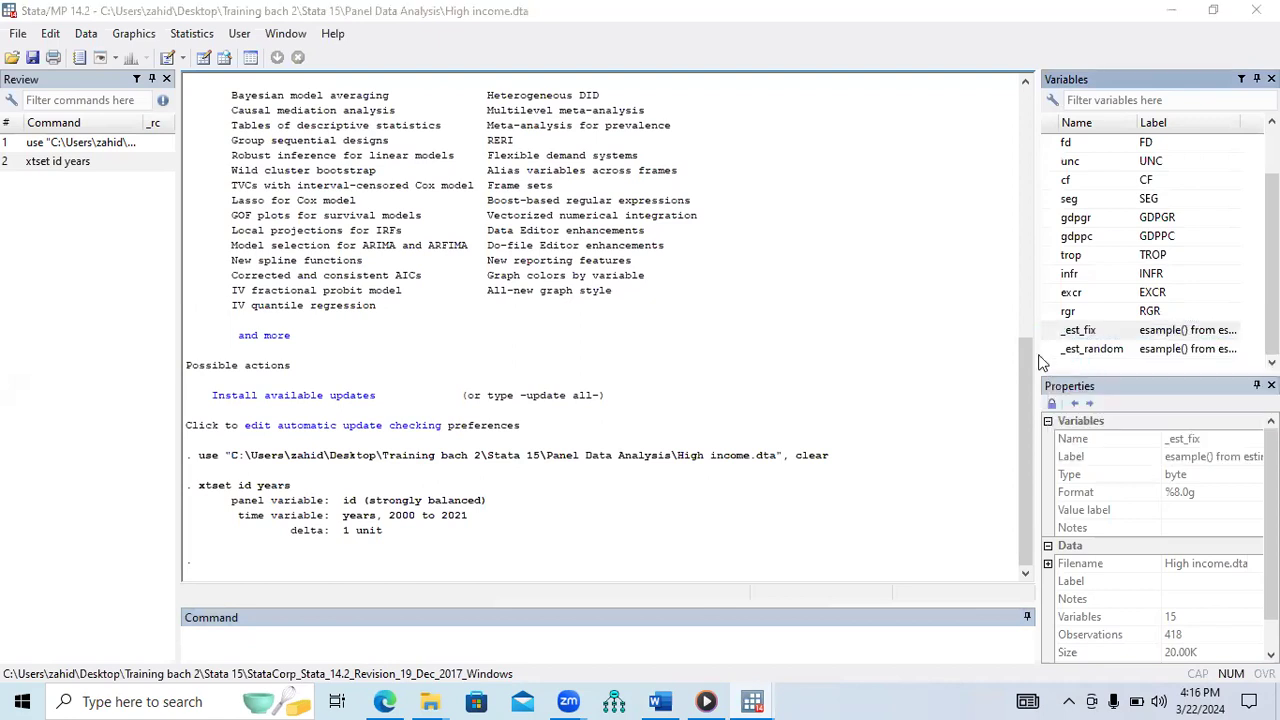
click(704, 369)
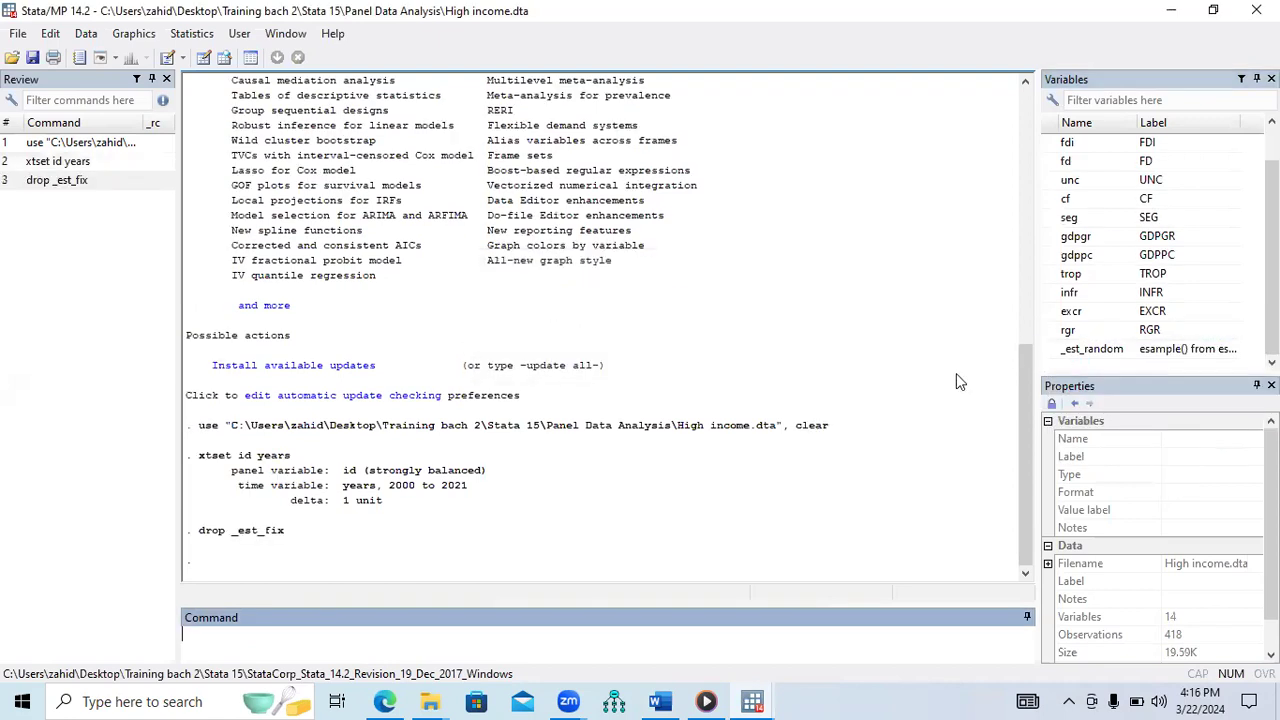
click(1092, 354)
right_click(1093, 354)
click(1102, 386)
click(690, 366)
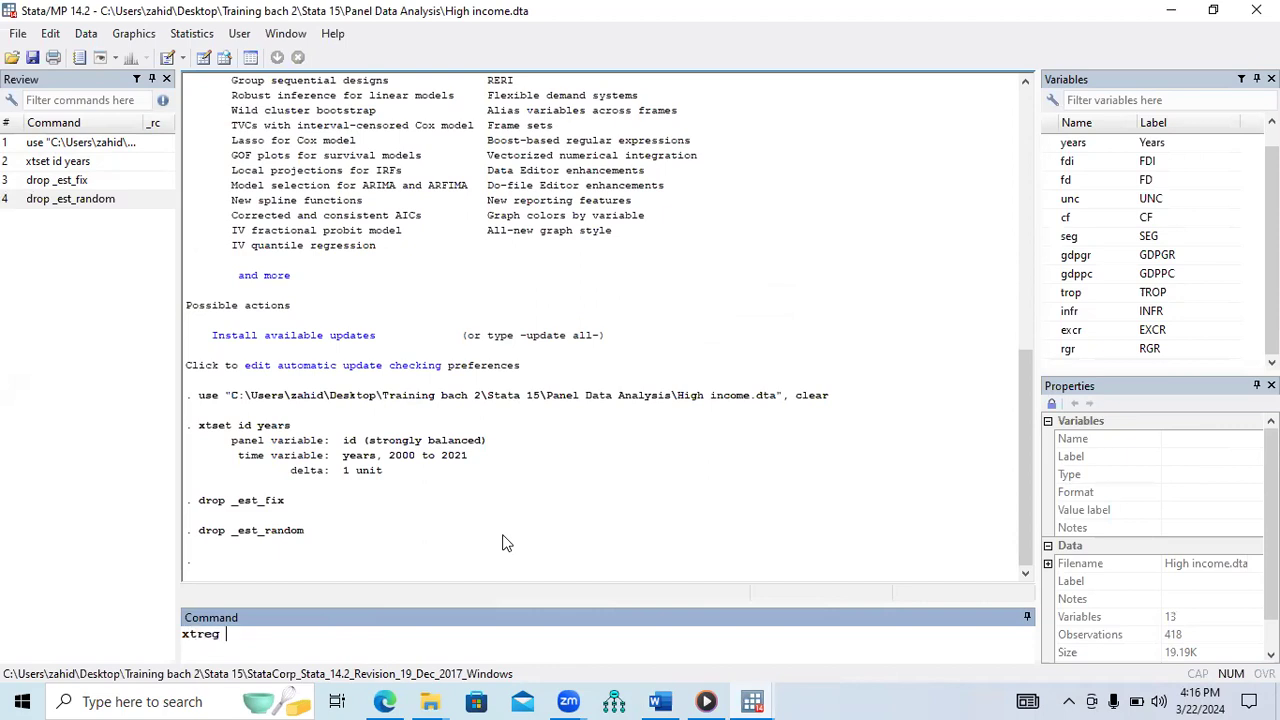
Compose an xtreg command with fdi as dependent variable and fd, unc, cf, seg, gdpgr, gdppc, trop, infr and excr as regressors.
scroll(1148, 236, up, 1)
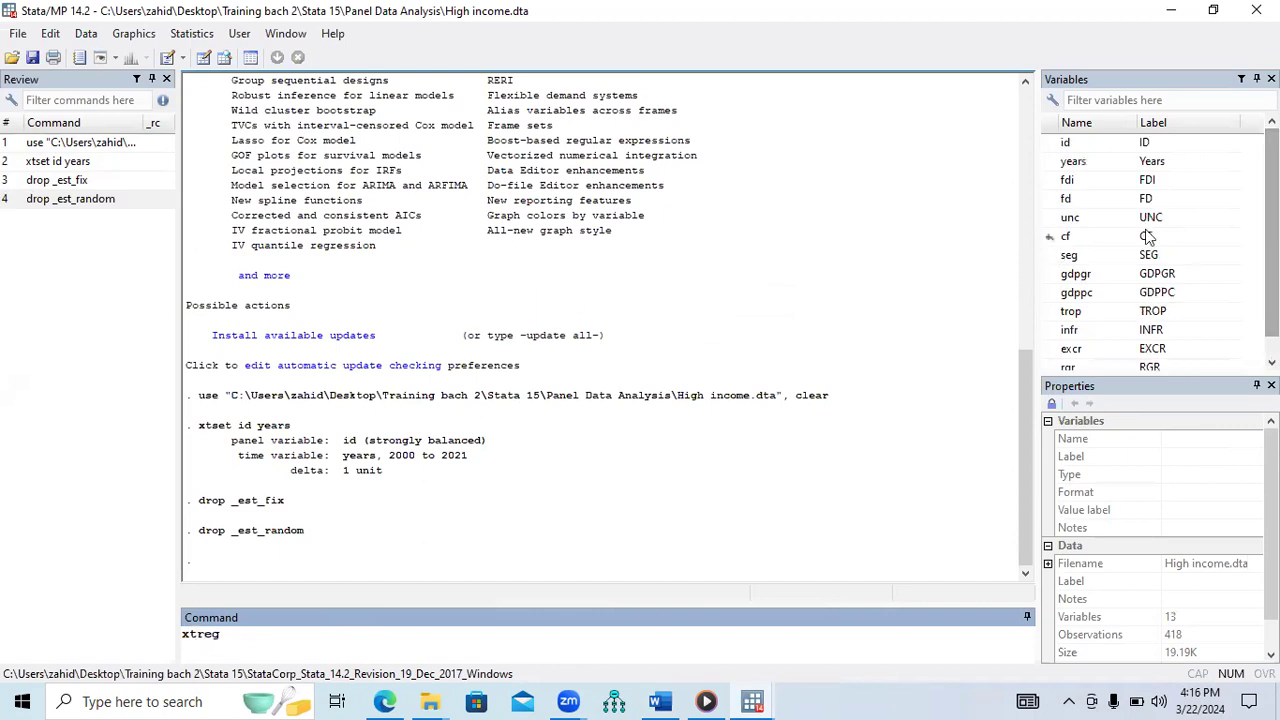
click(1050, 184)
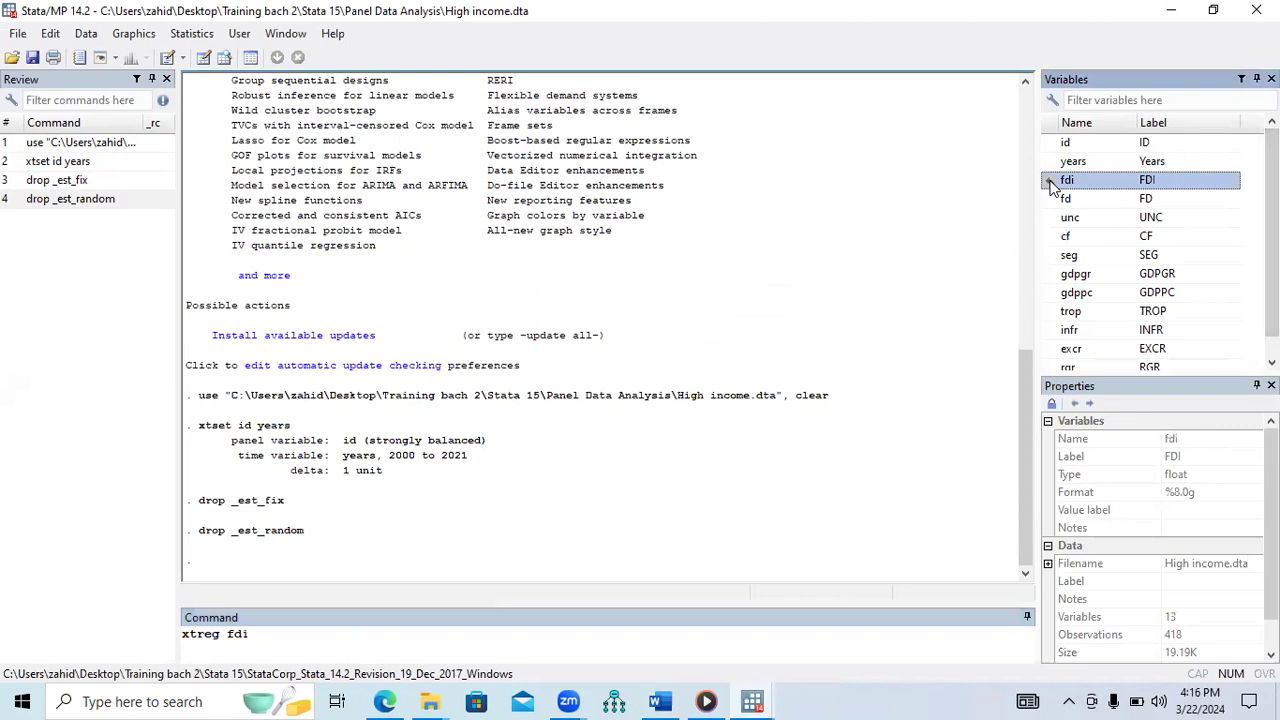
click(1050, 200)
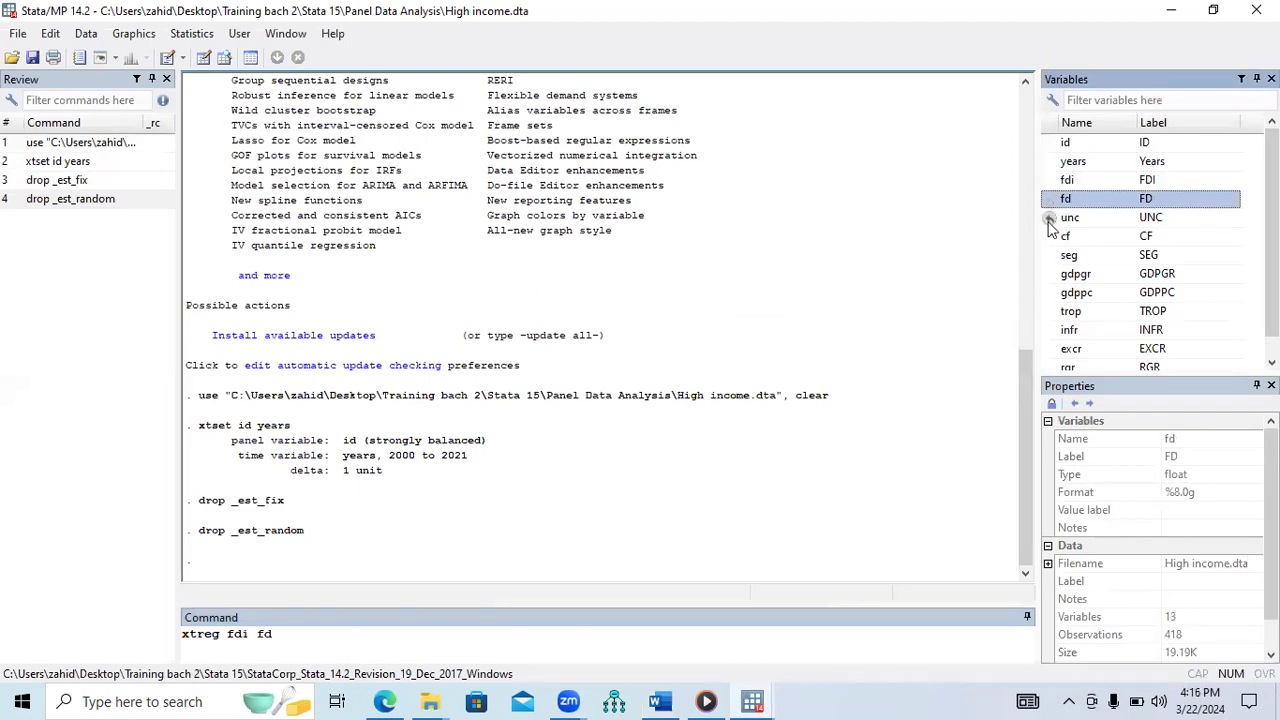
click(1050, 218)
click(1049, 236)
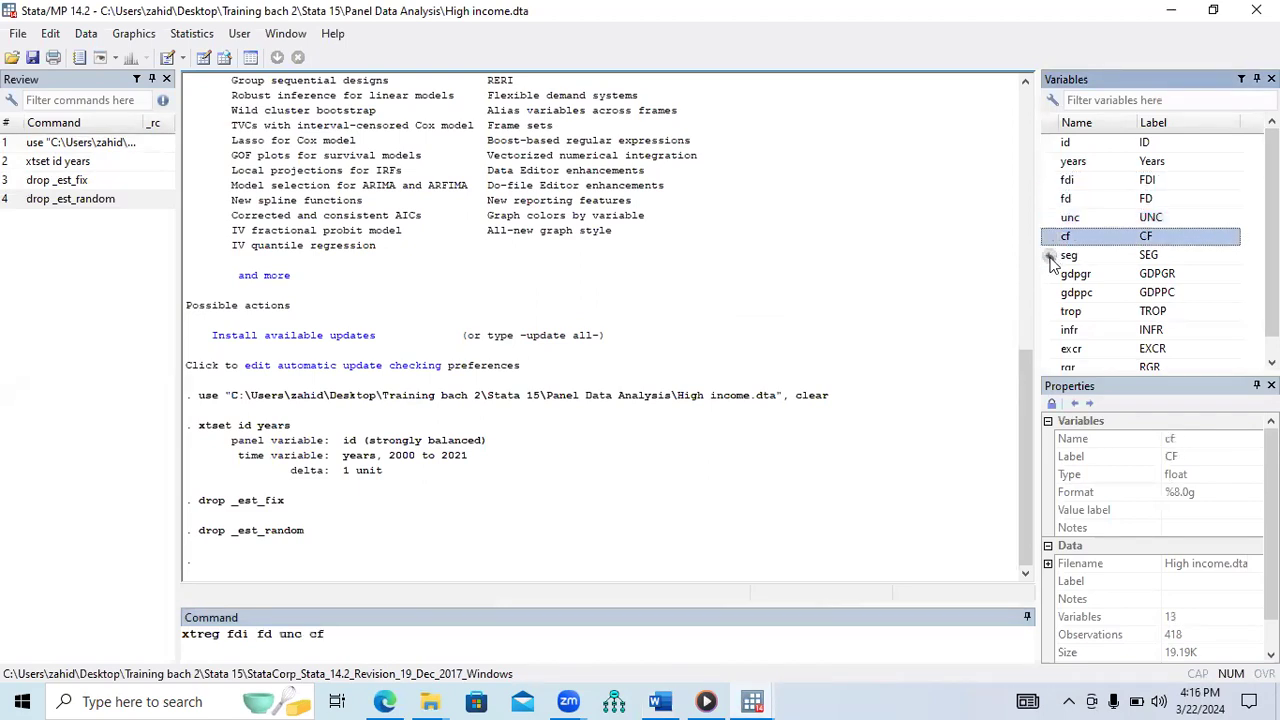
click(1050, 255)
click(1050, 274)
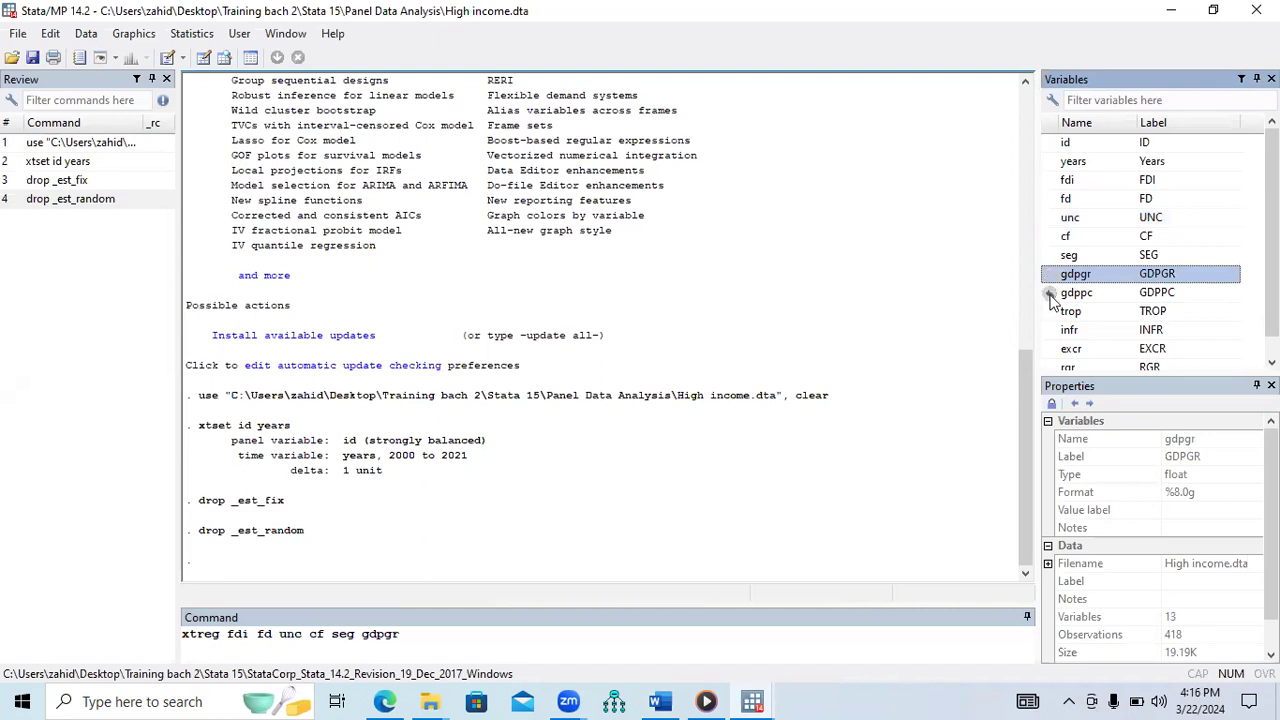
click(1050, 292)
click(1050, 311)
click(1050, 330)
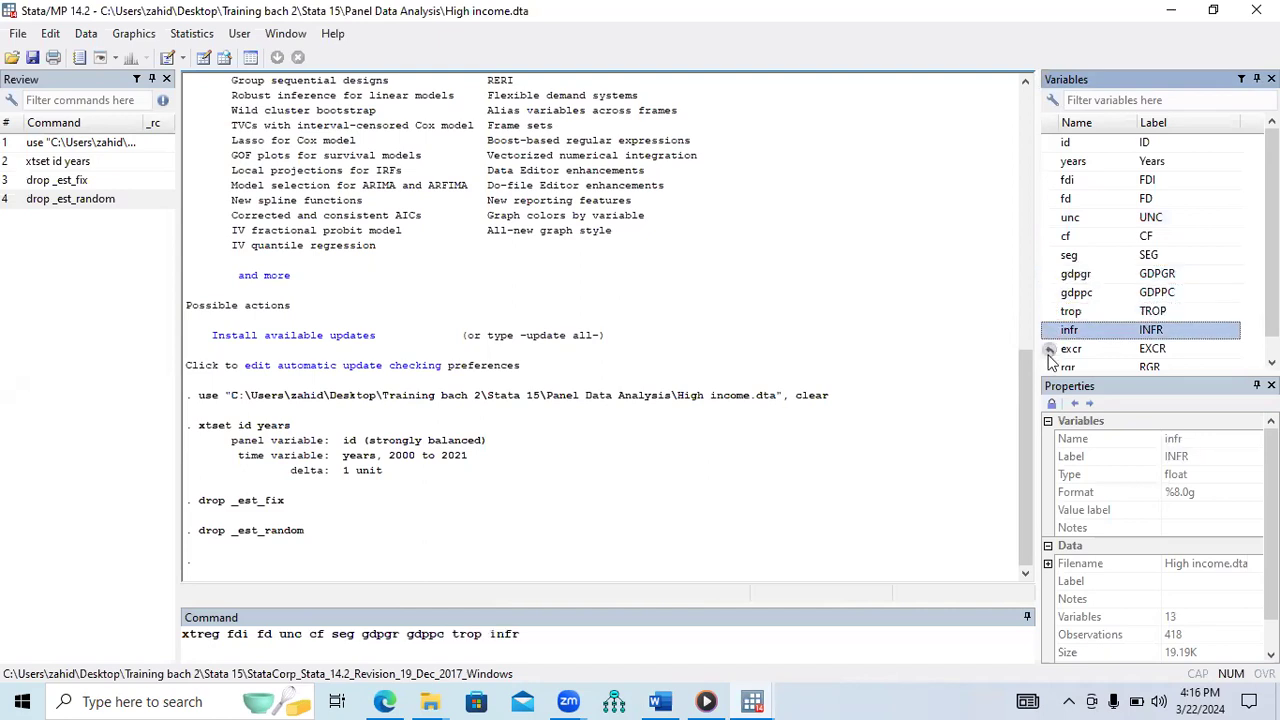
click(1050, 349)
click(1050, 366)
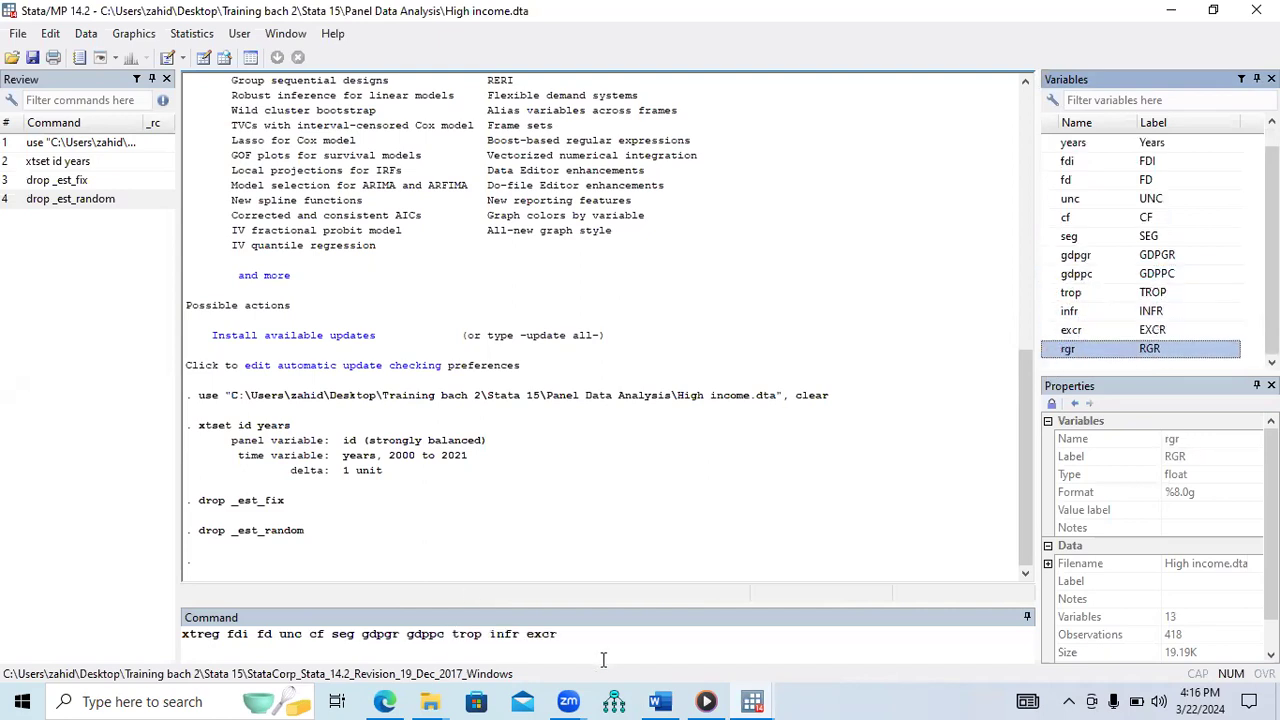
Add rgr as the last regressor, run the regression with the fe option and store its estimates as fix.
click(574, 632)
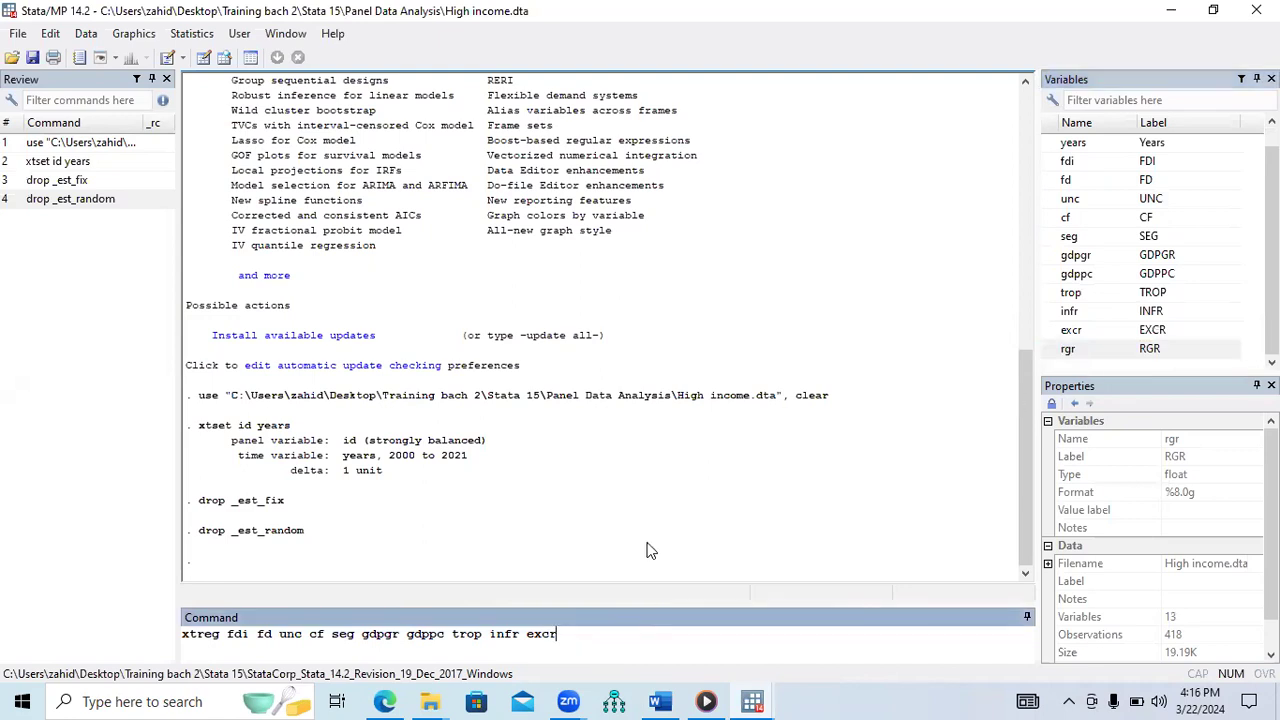
click(1055, 349)
click(590, 638)
key(Return)
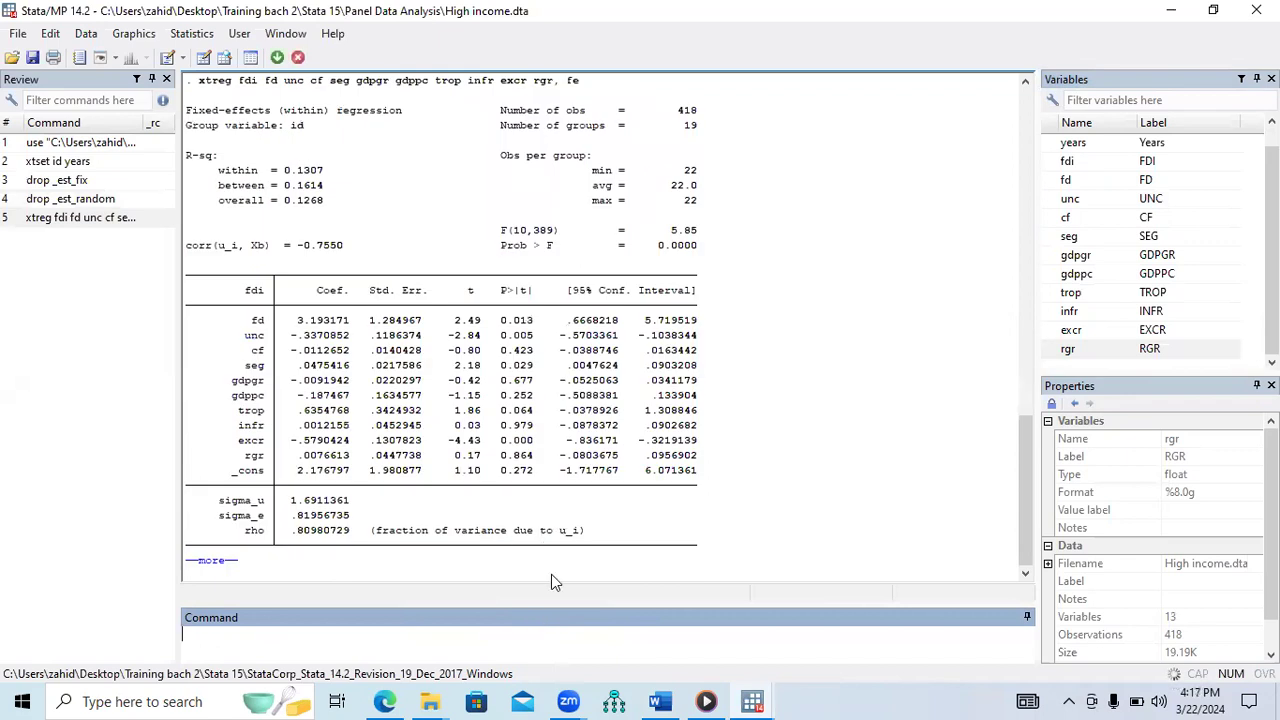
key(space)
text(estimate store fix)
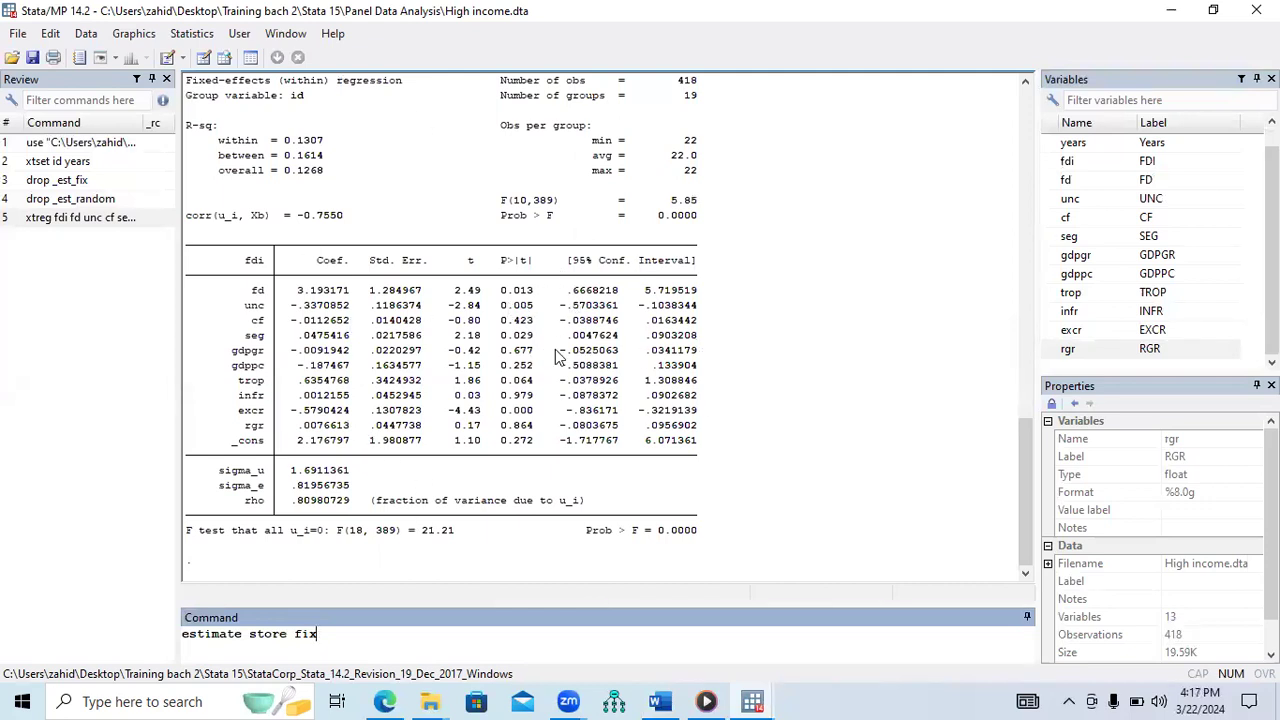
key(Return)
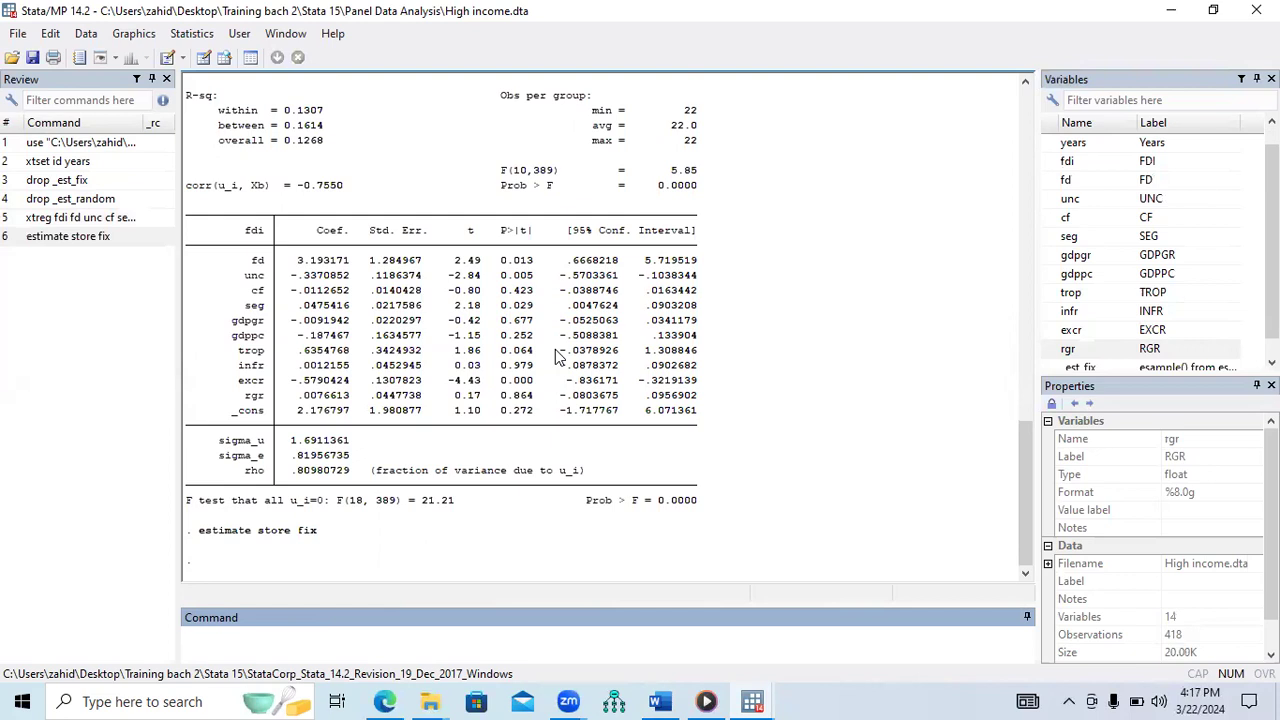
Rerun the same xtreg regression with the re option and store its estimates as random.
drag(1027, 469, 1030, 392)
drag(583, 246, 198, 255)
key(ctrl+c)
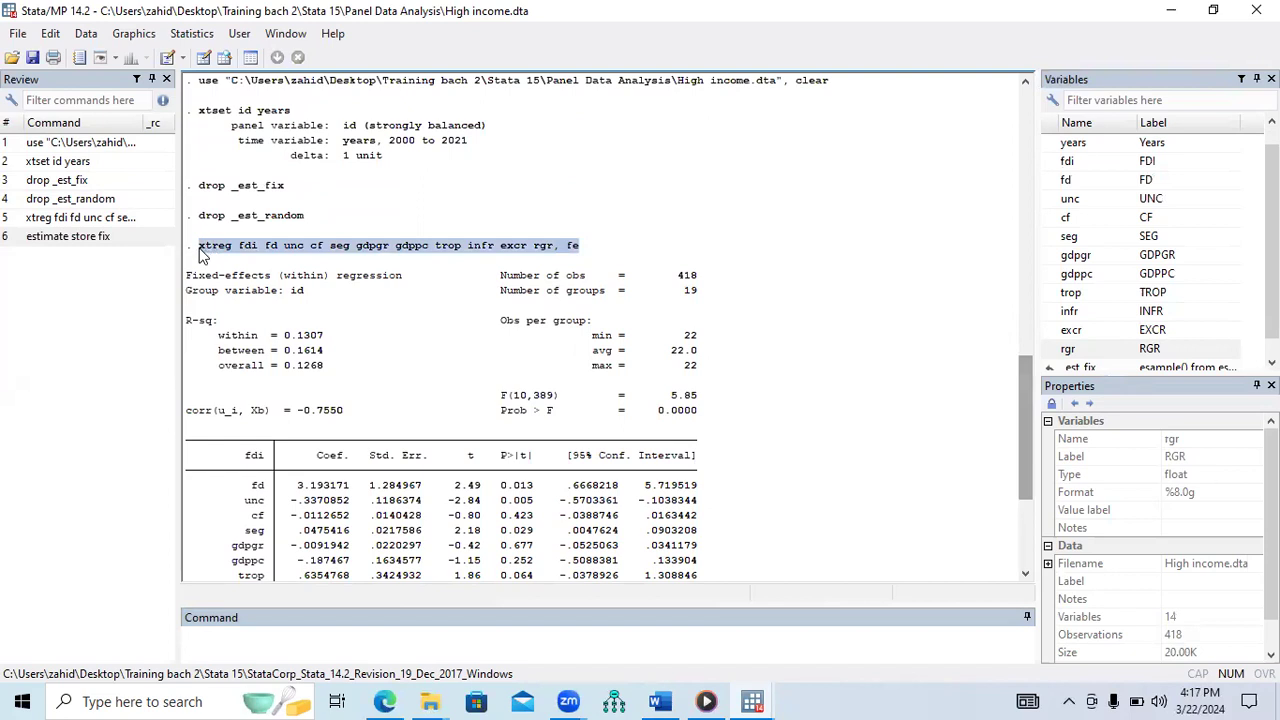
click(238, 635)
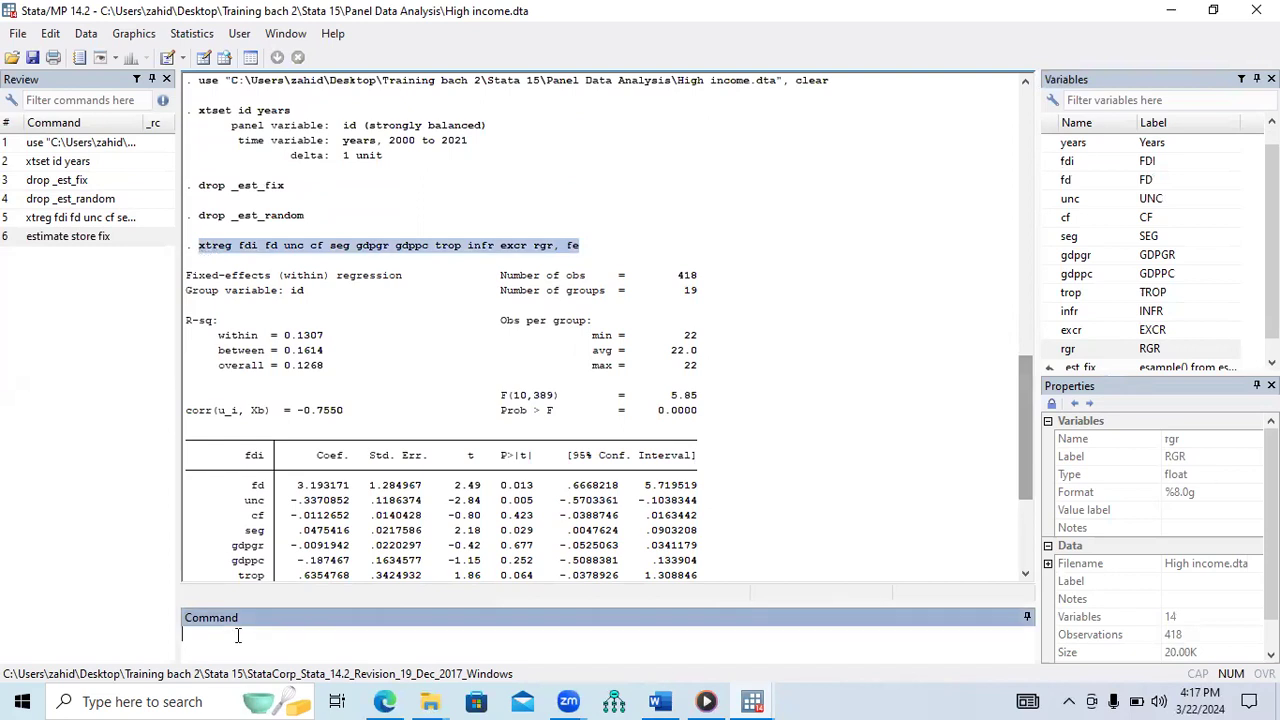
key(ctrl+v)
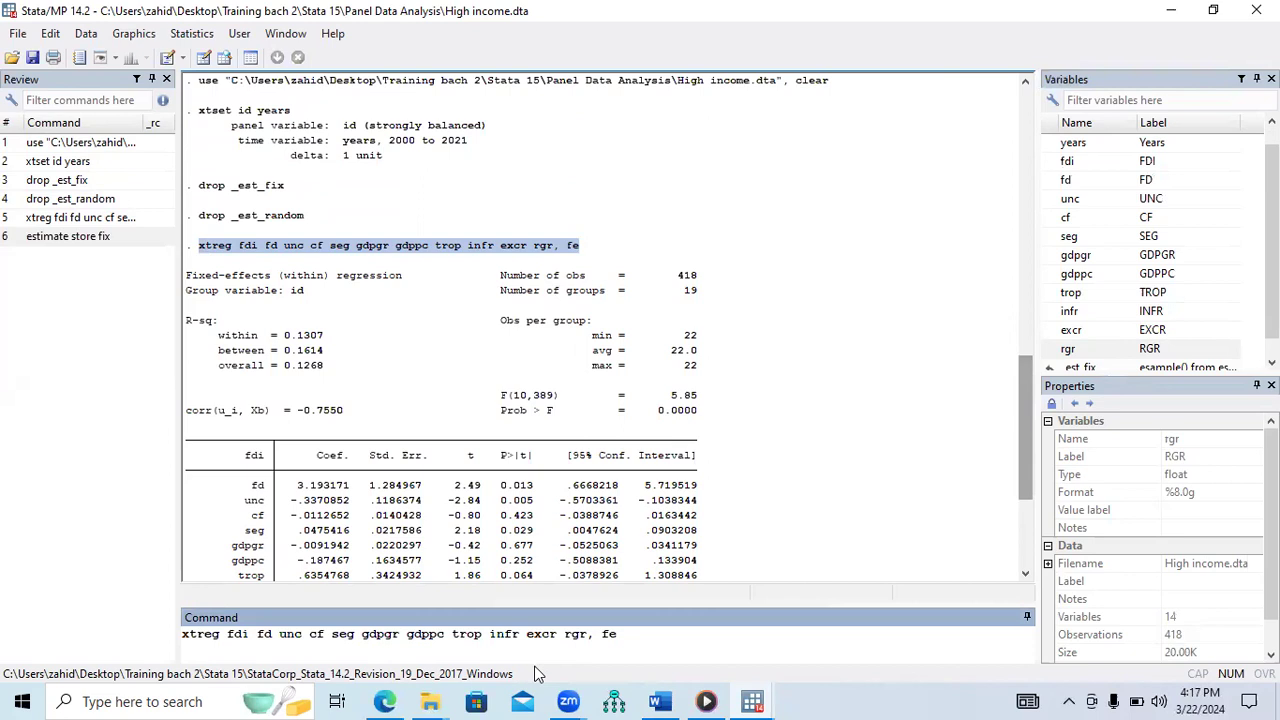
text(re)
key(Return)
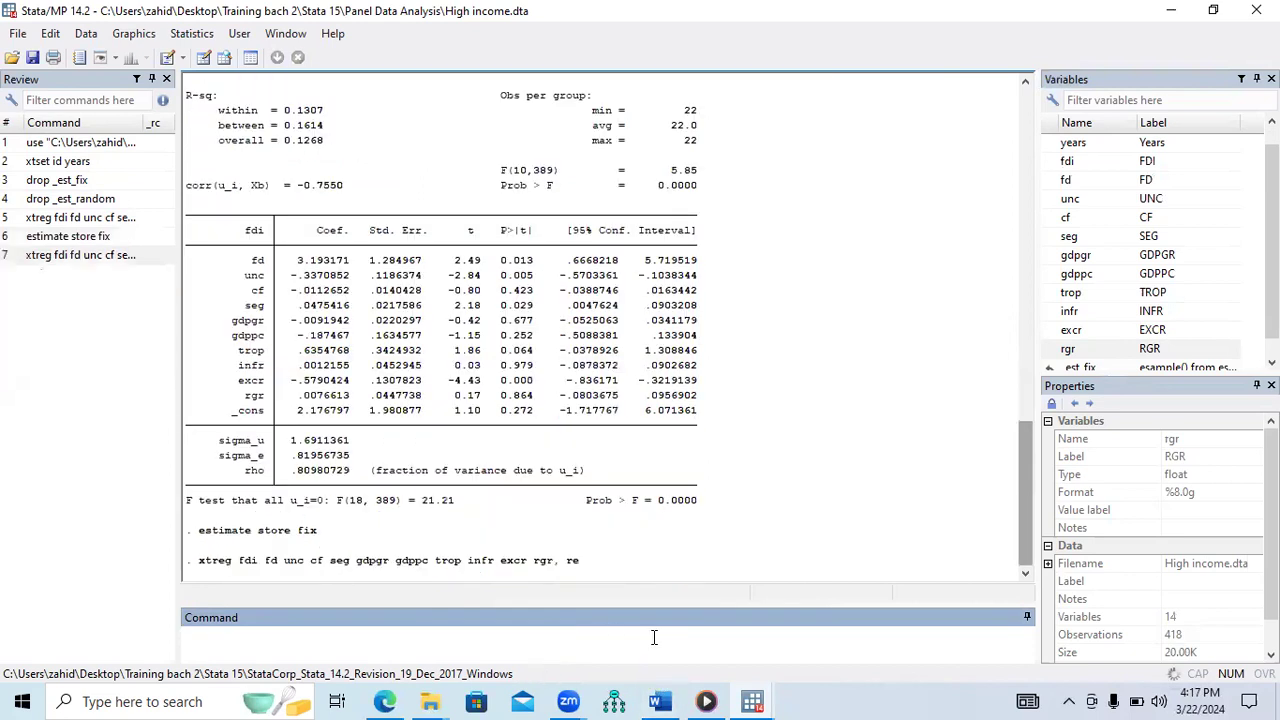
key(space)
text(estimate store random)
key(Return)
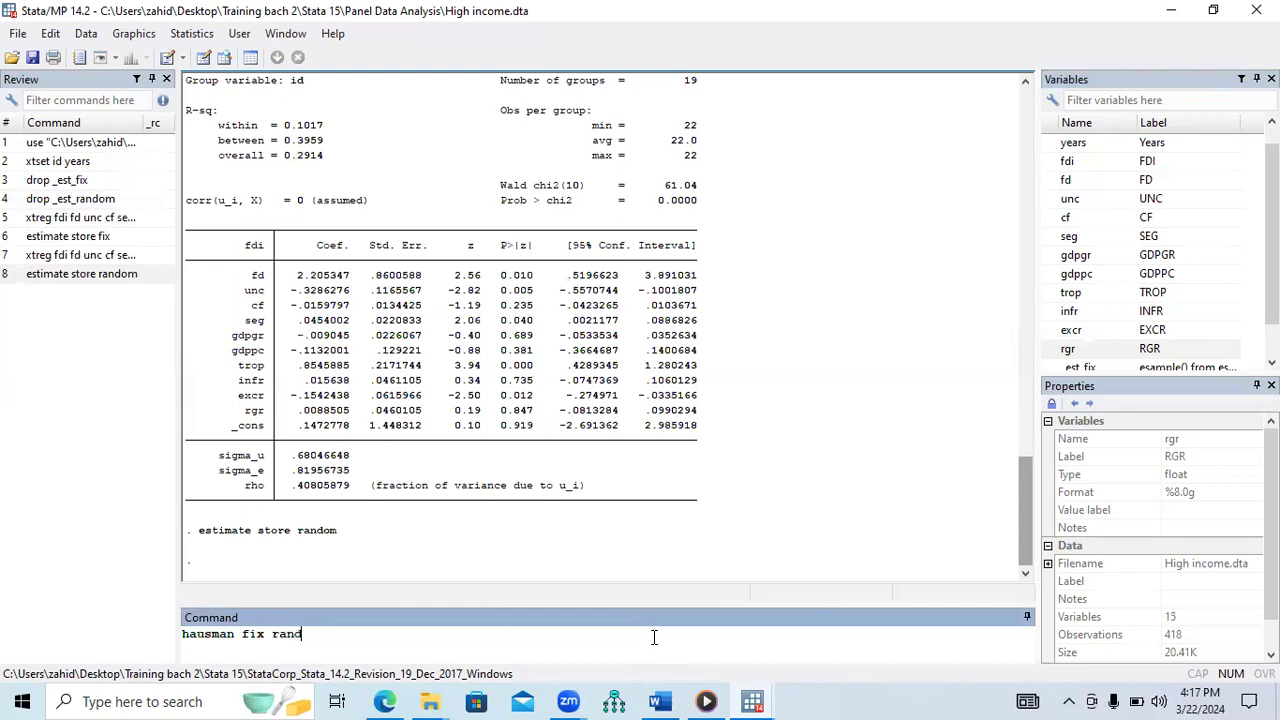
Run hausman fix random and check its Prob>chi2 value against the choice of the earlier fixed-effects regression.
key(Return)
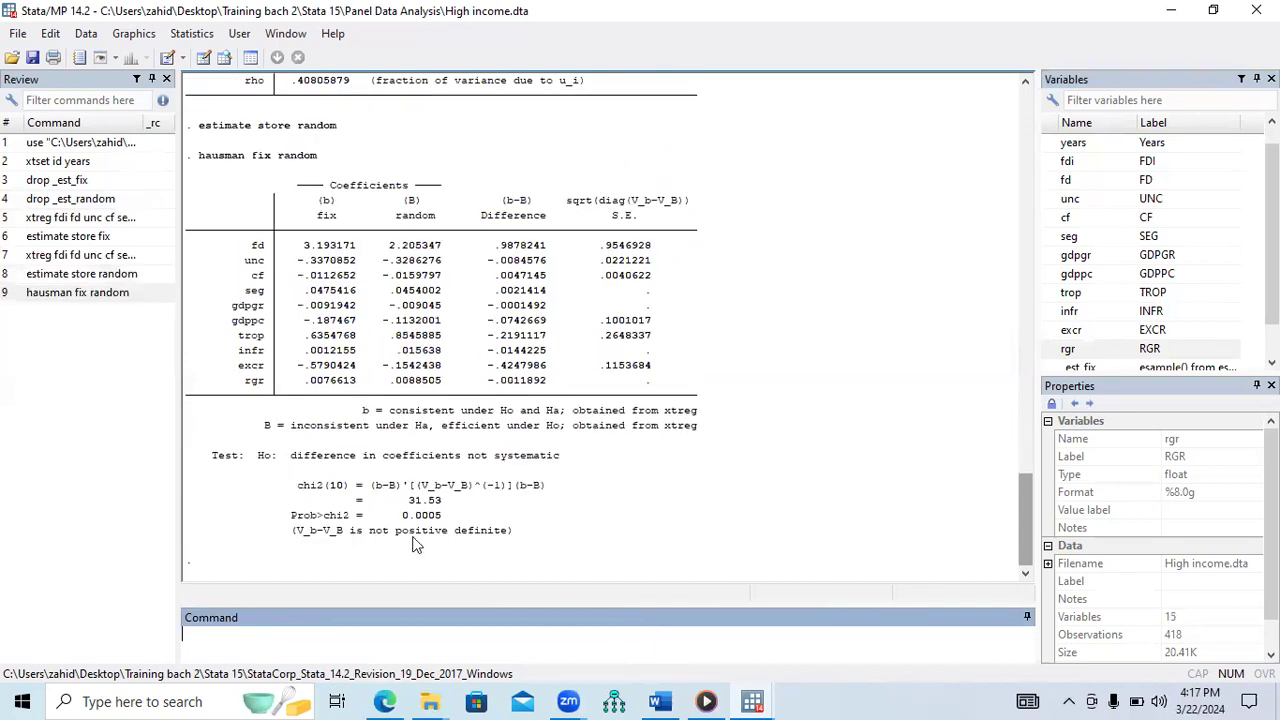
drag(291, 515, 436, 528)
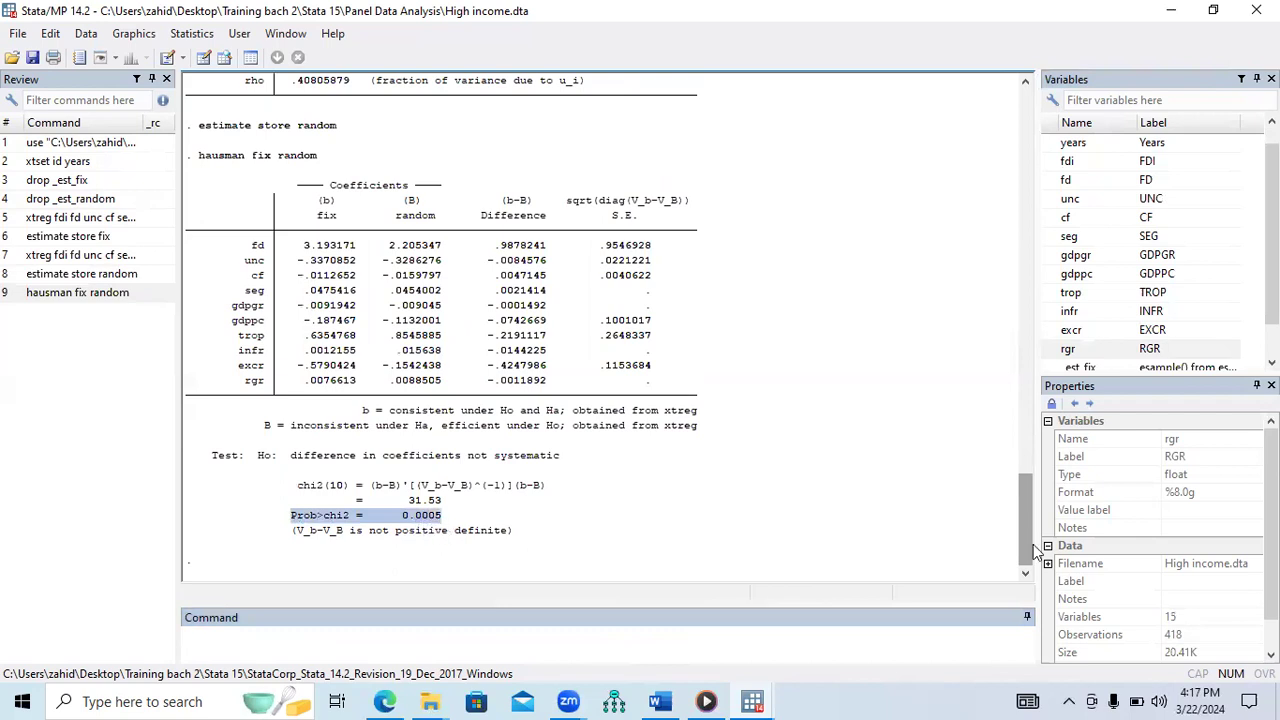
drag(1030, 537, 1014, 360)
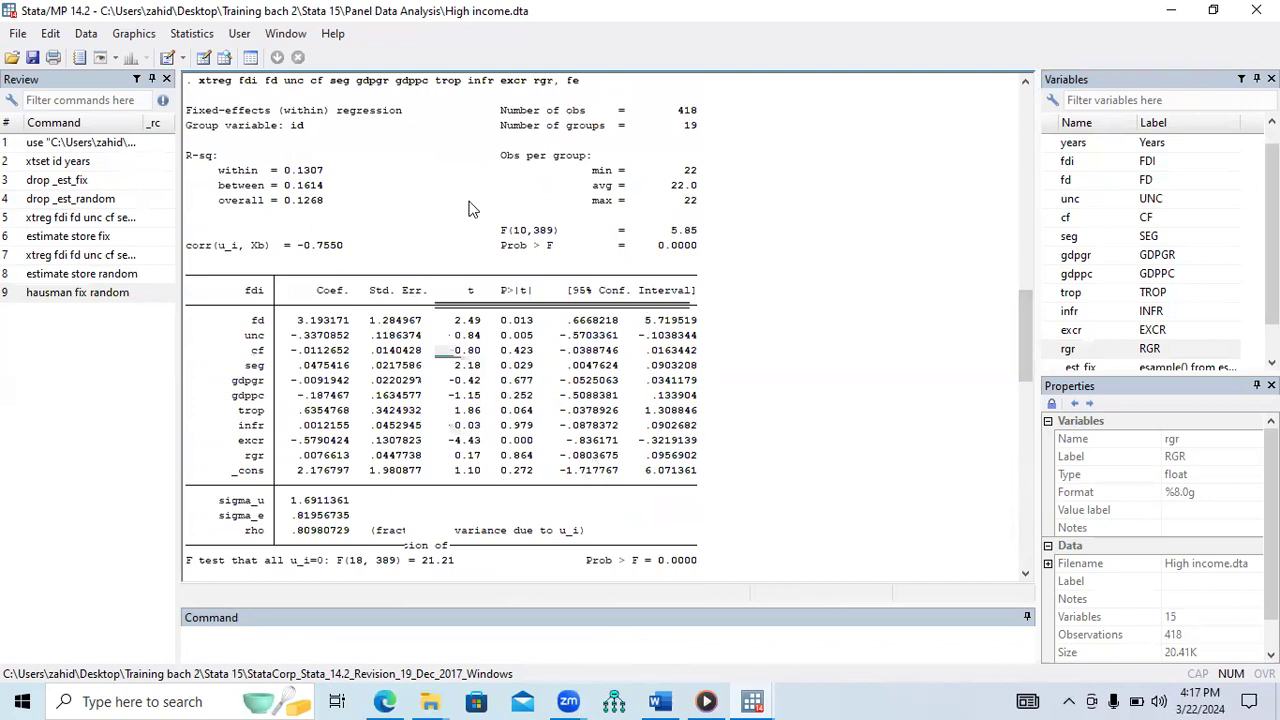
drag(580, 80, 200, 88)
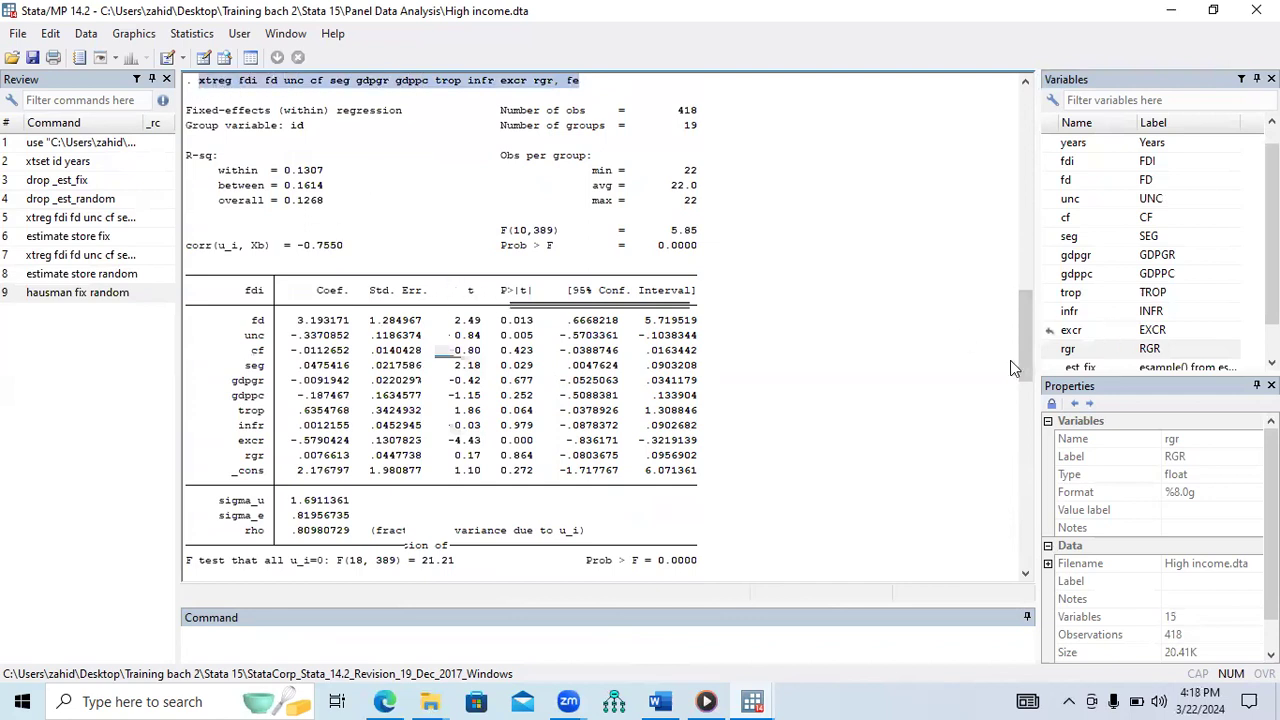
drag(1022, 368, 1024, 560)
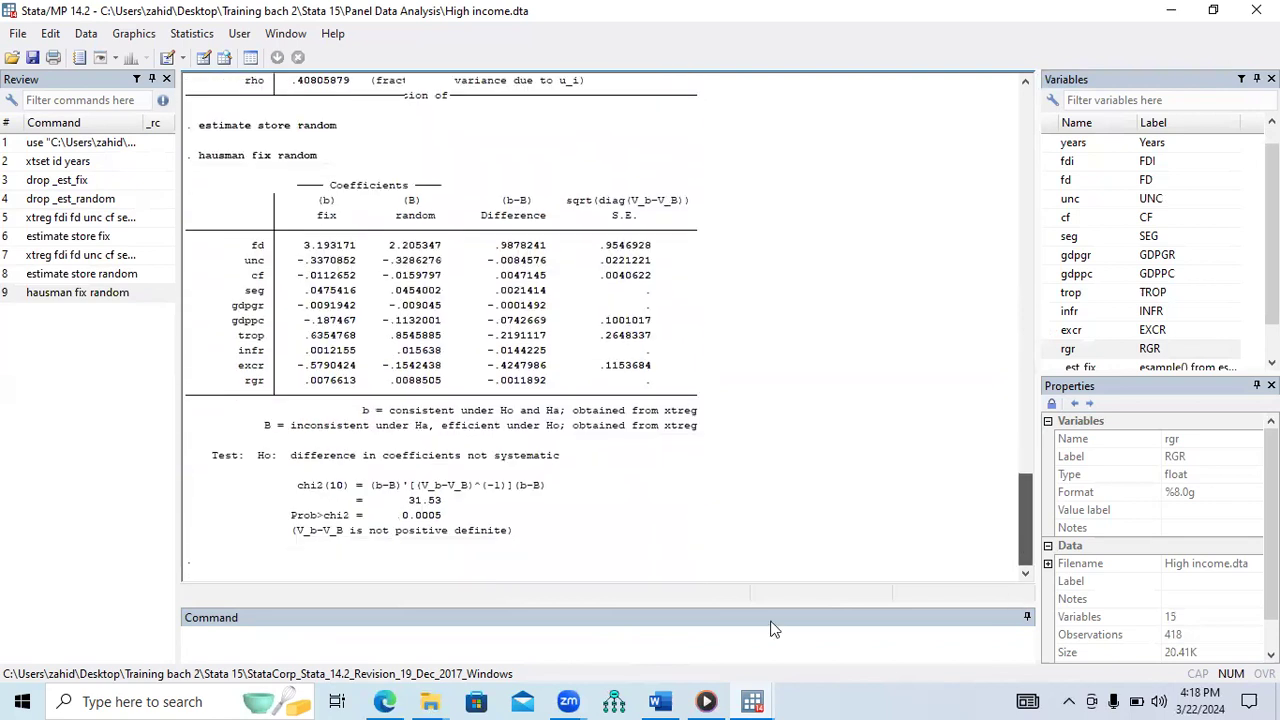
Switch to the Word document and make "assumptions" bold in the line "If fixed effect is final, test the following assumptions".
click(659, 700)
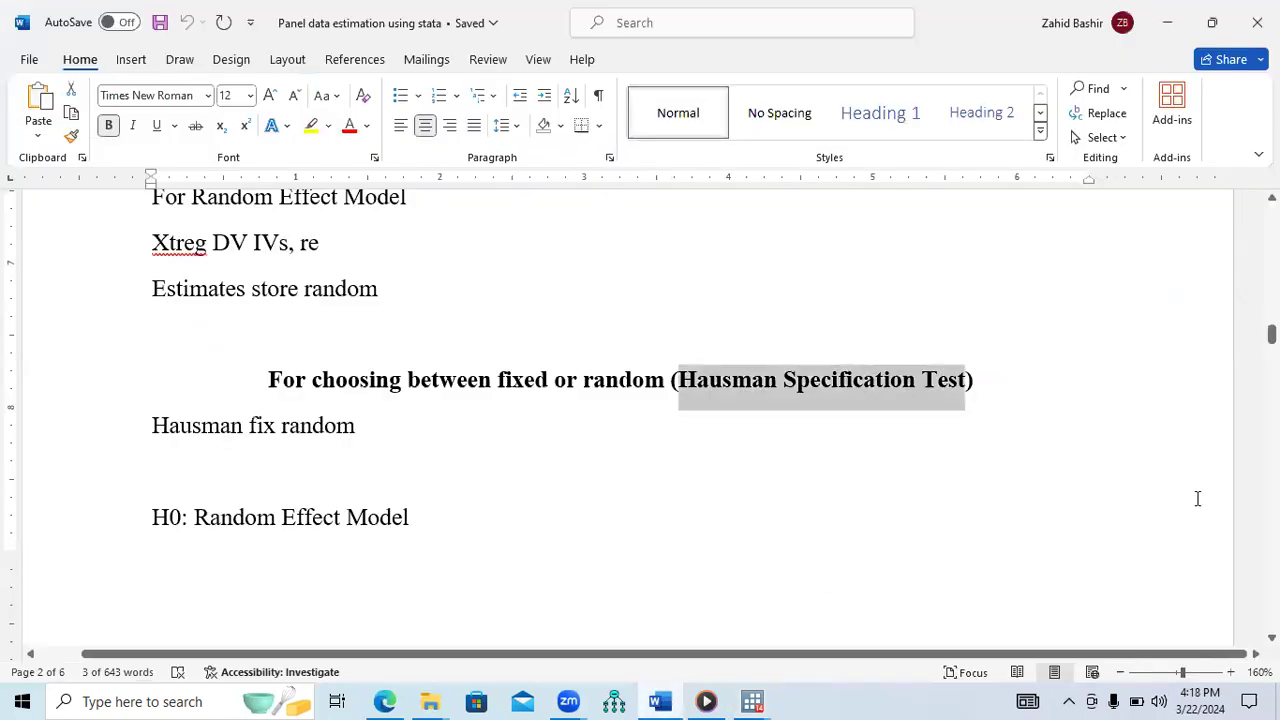
drag(1271, 334, 1271, 398)
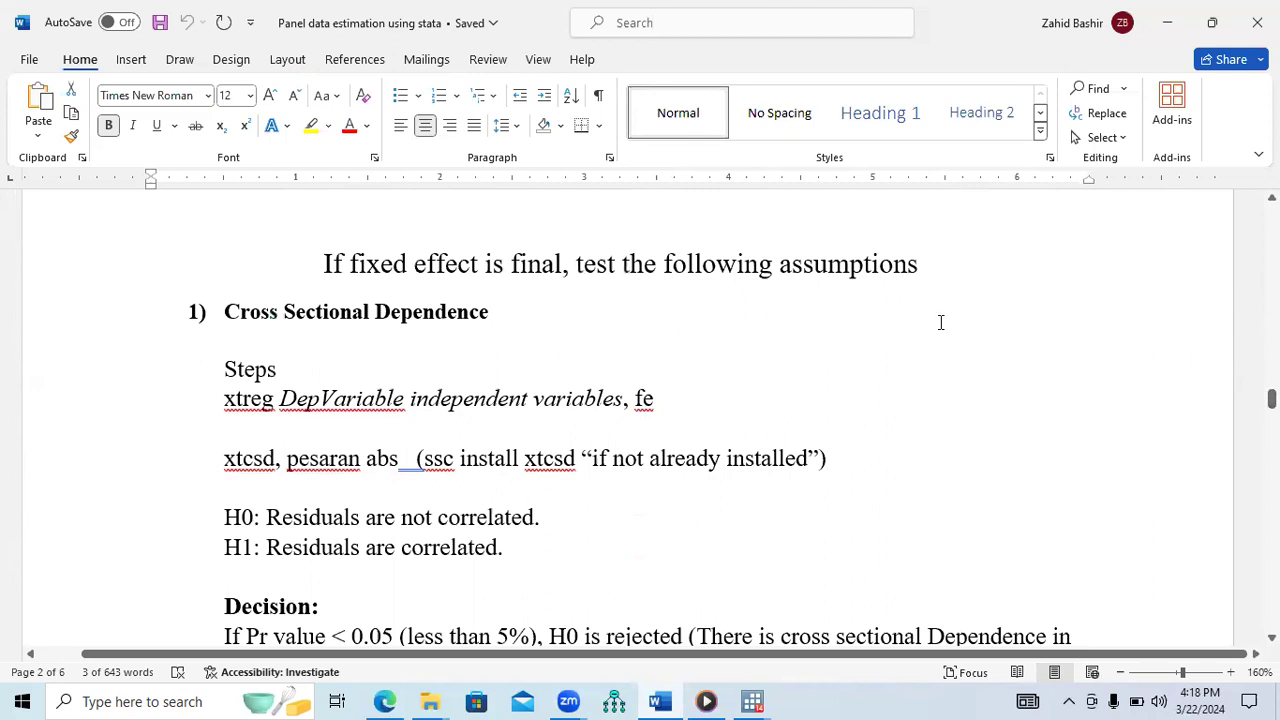
drag(921, 265, 322, 268)
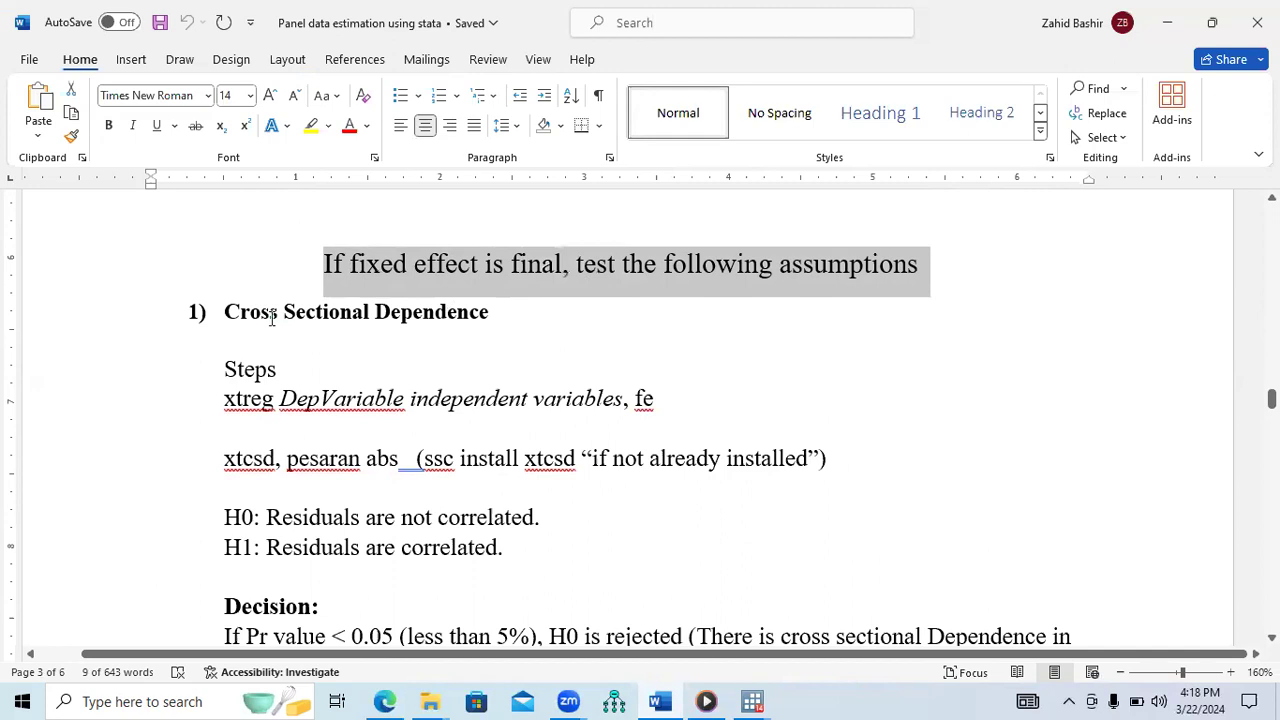
drag(281, 312, 495, 313)
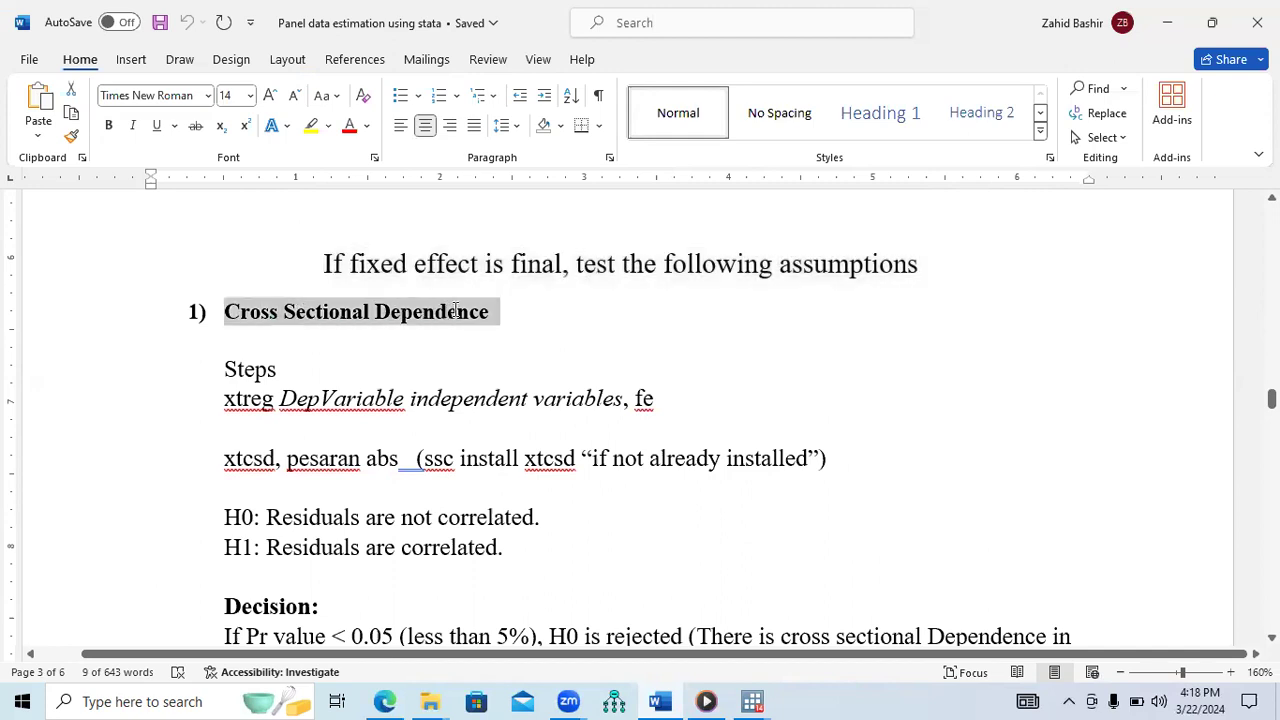
click(806, 343)
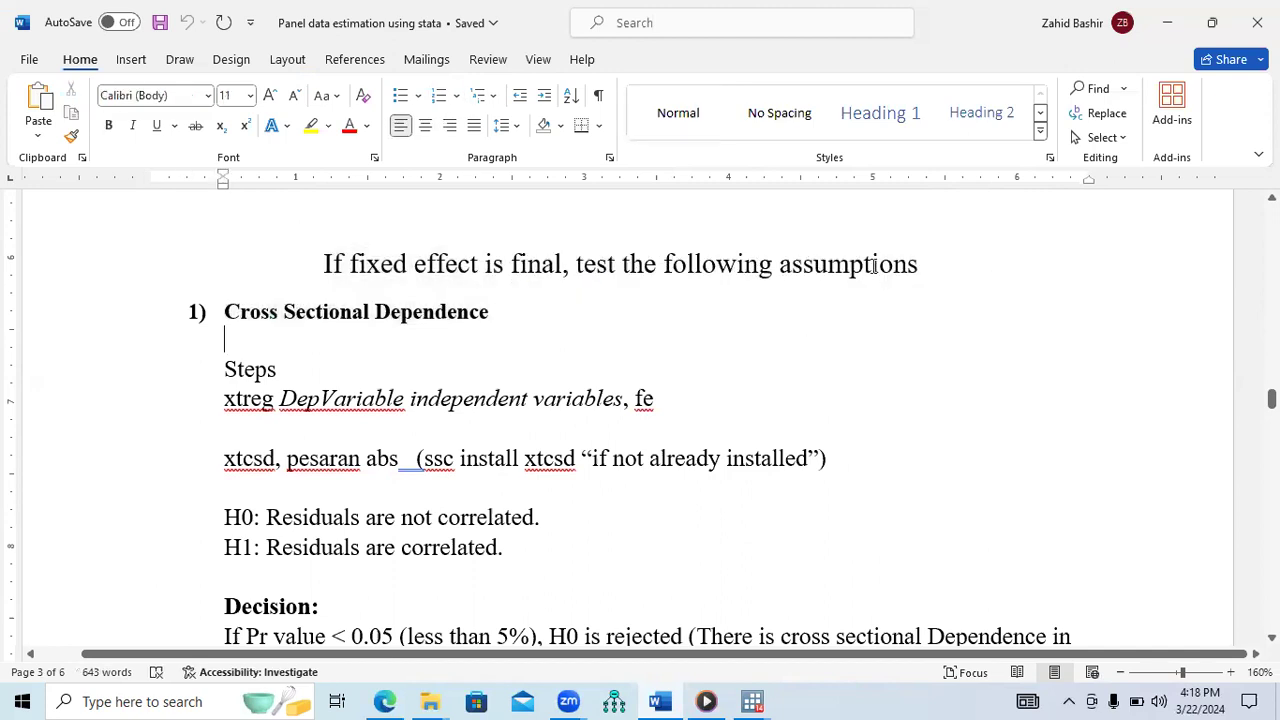
drag(781, 266, 926, 267)
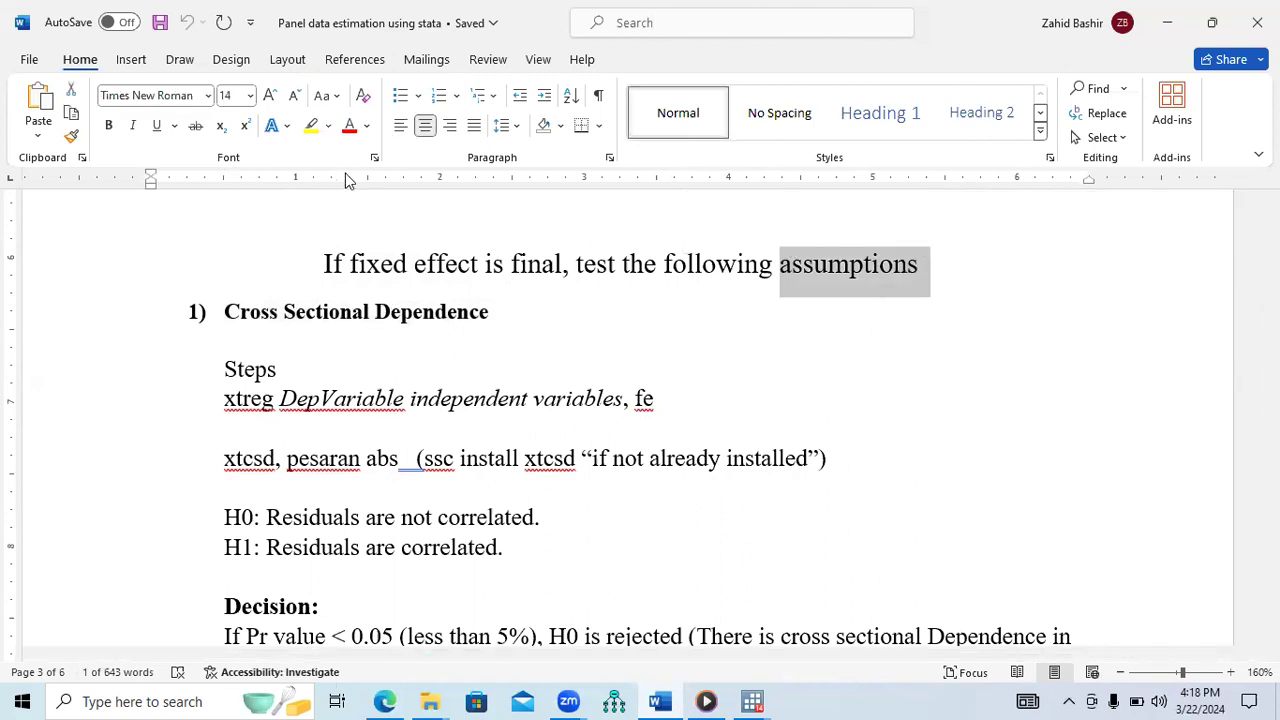
key(ctrl+b)
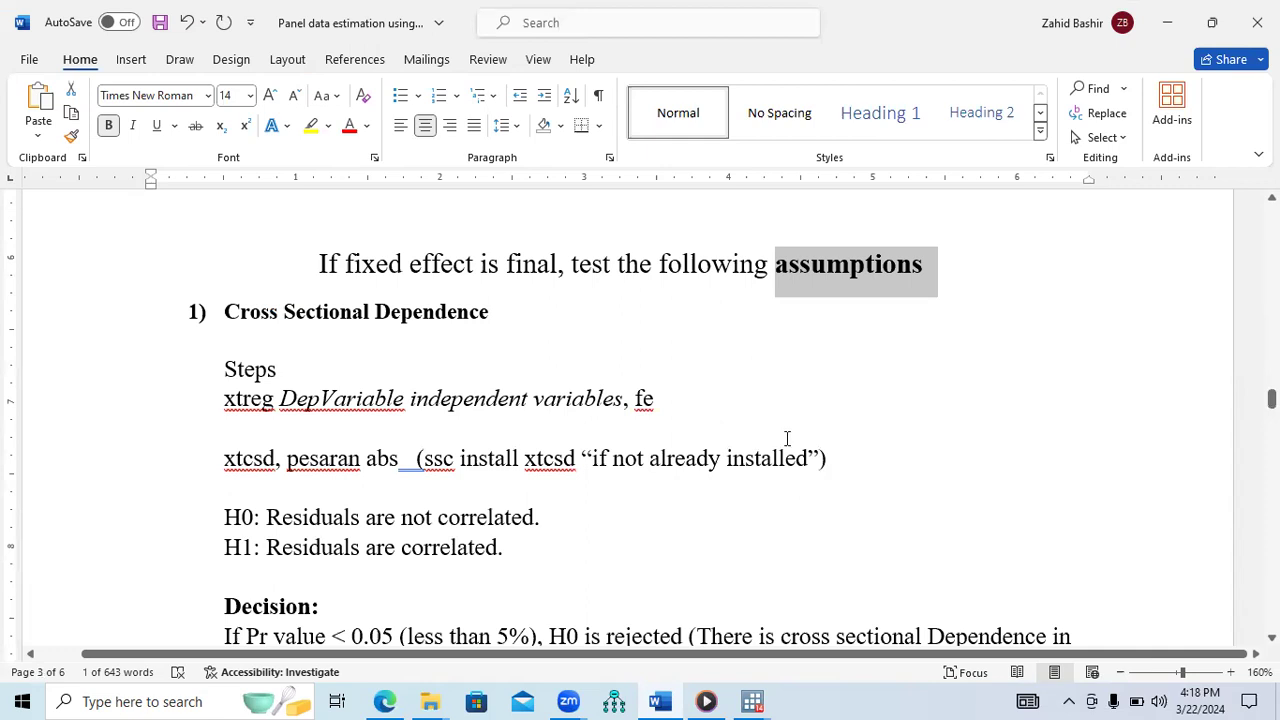
Insert the word "Groupwise" before "Heteroskedasticity" in the heading of the guide's second assumption.
mouse_move(1271, 399)
mouse_down()
mouse_move(1271, 414)
mouse_move(1271, 397)
mouse_up()
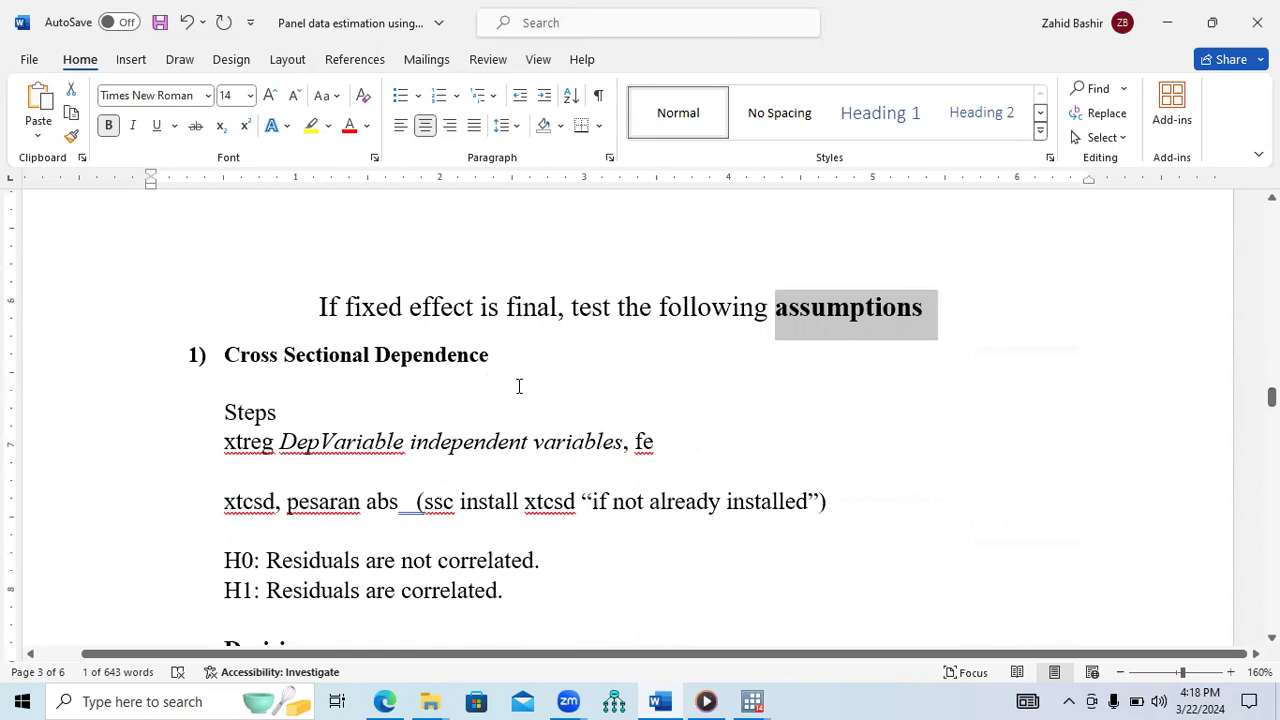
drag(493, 356, 226, 357)
scroll(437, 398, down, 10)
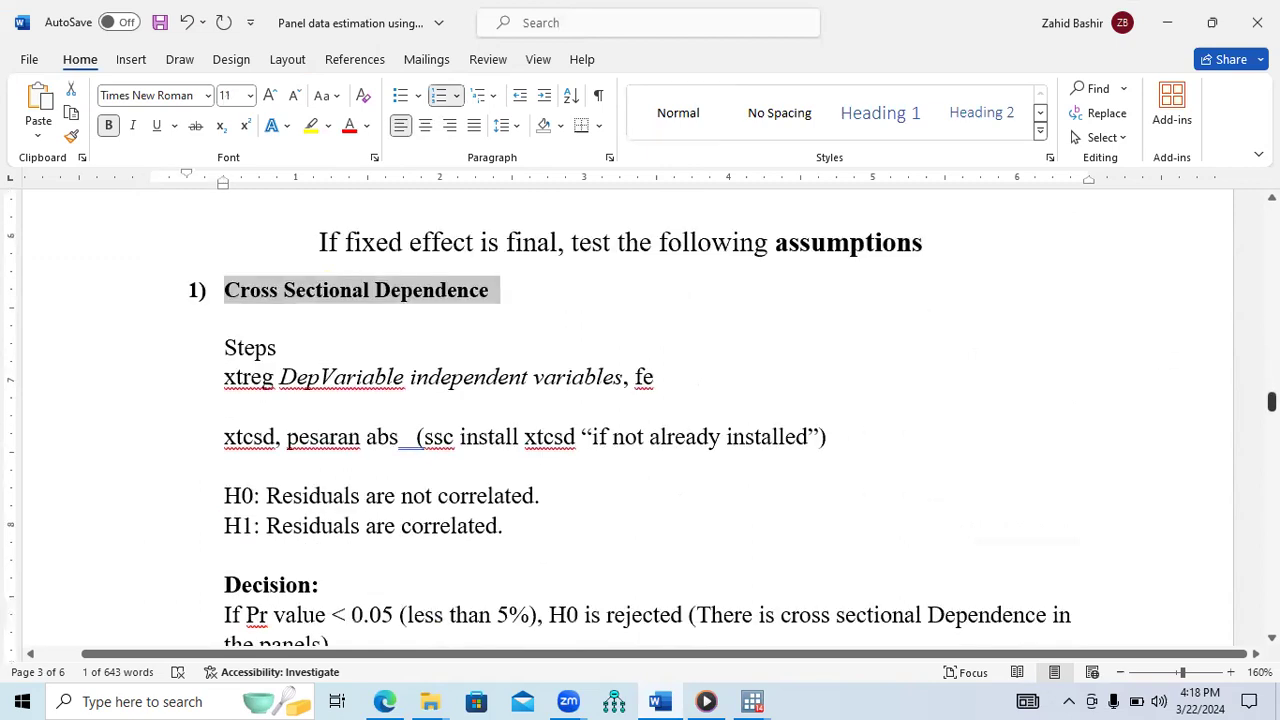
scroll(572, 395, down, 6)
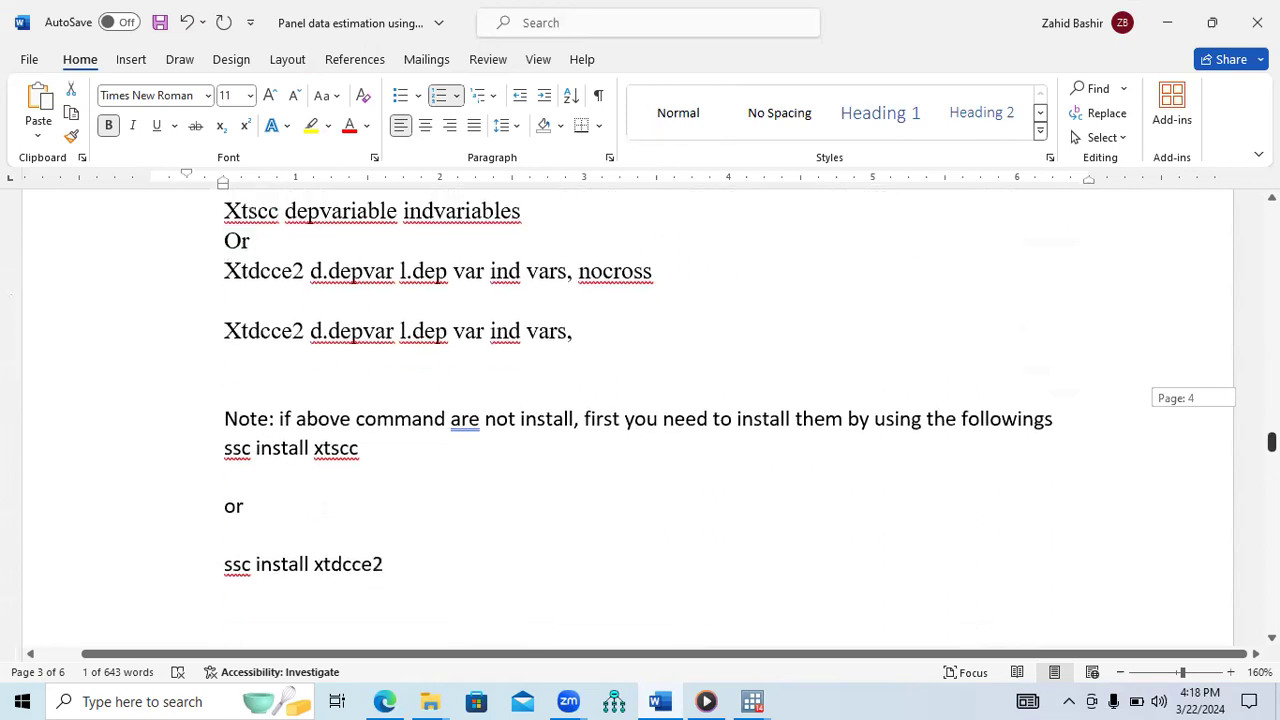
drag(423, 413, 228, 418)
click(228, 416)
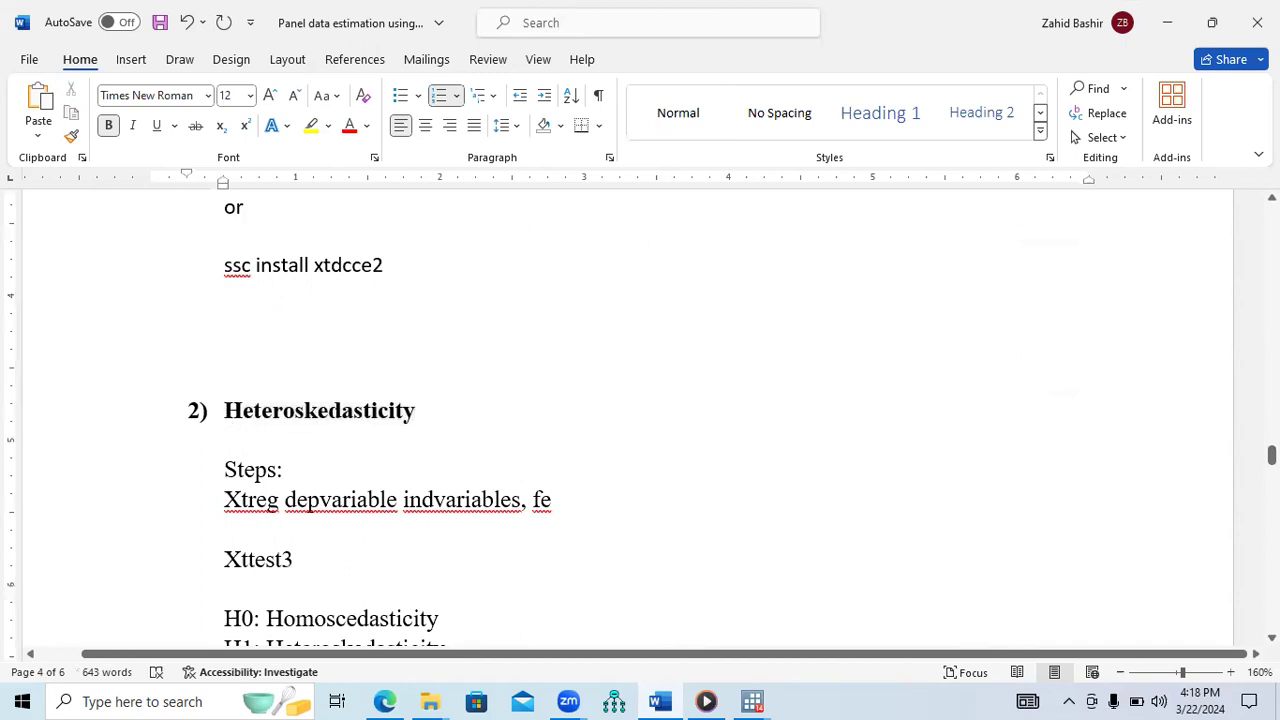
text(Groupwise)
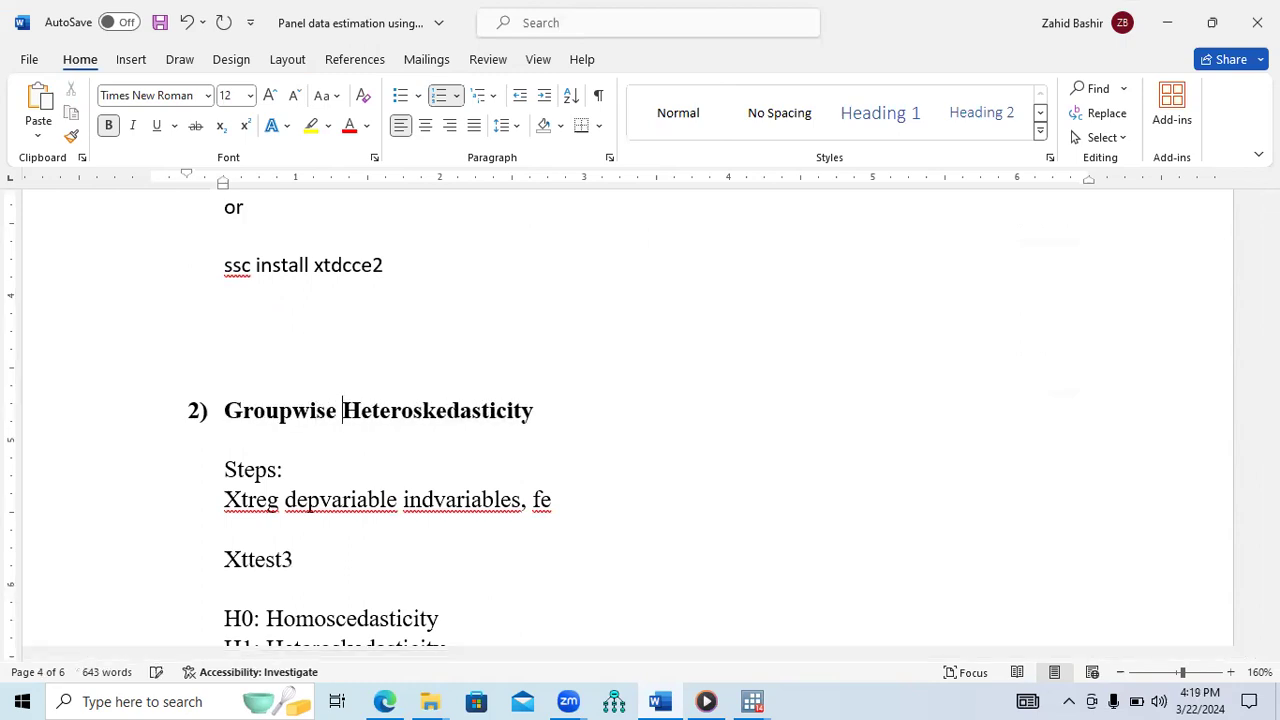
Look over the Serial Correlation heading, then return to the xtreg step listed under Cross Sectional Dependence.
drag(1271, 456, 1271, 495)
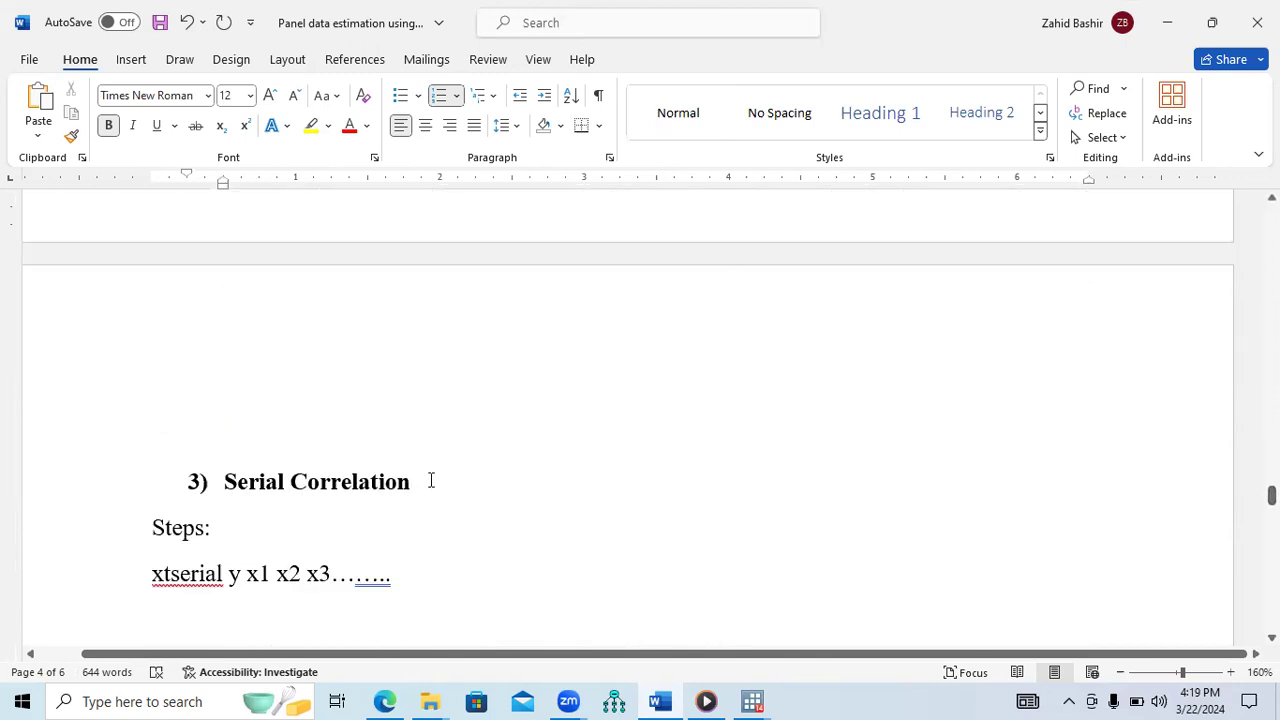
triple_click(323, 481)
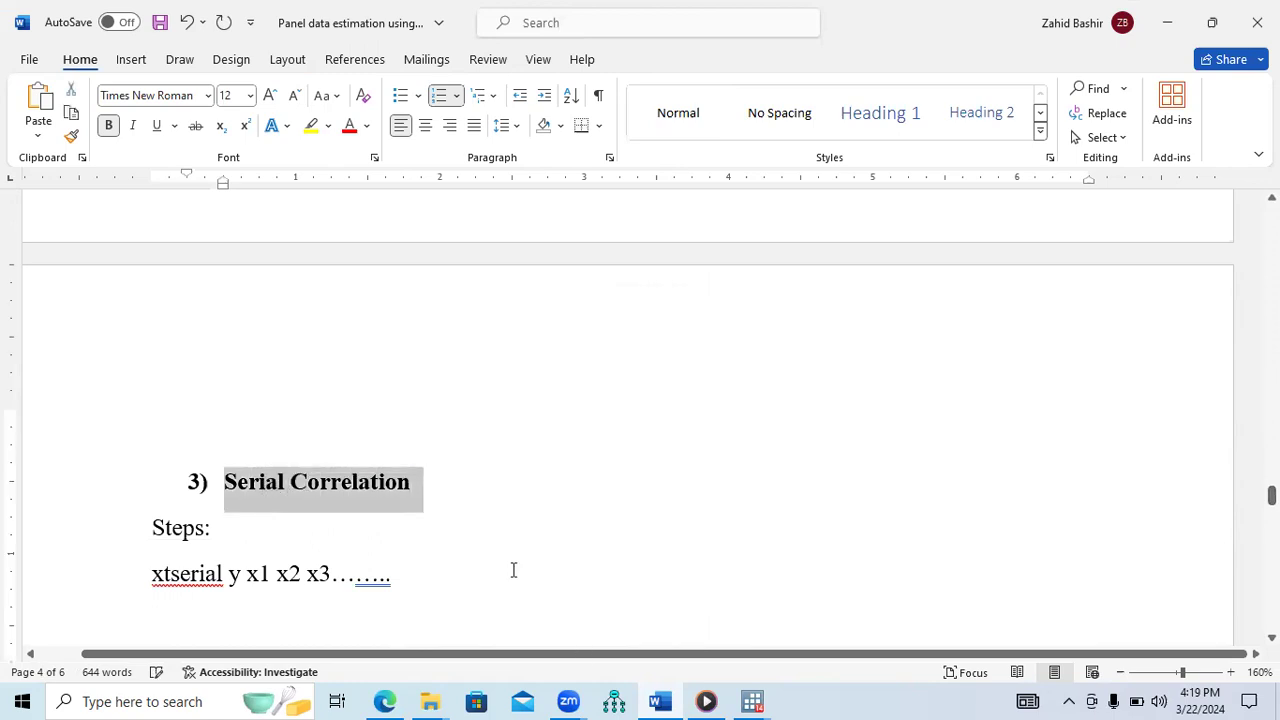
drag(1271, 495, 1271, 395)
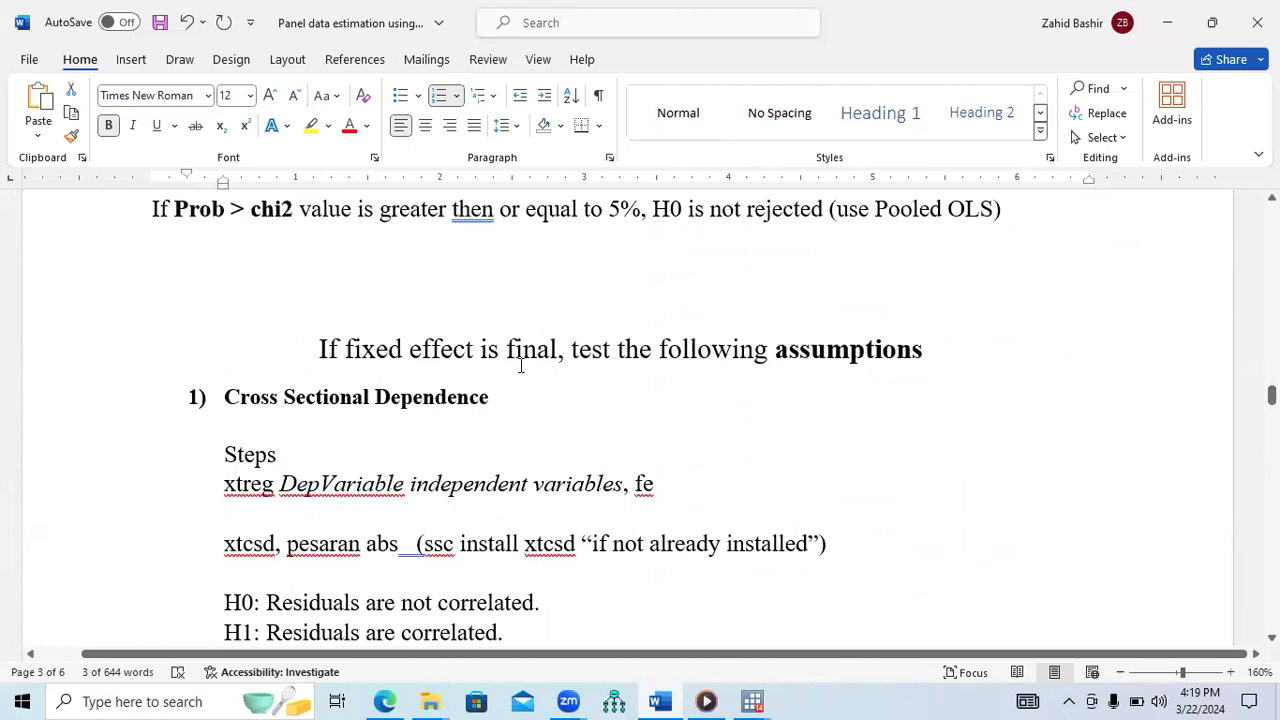
triple_click(306, 403)
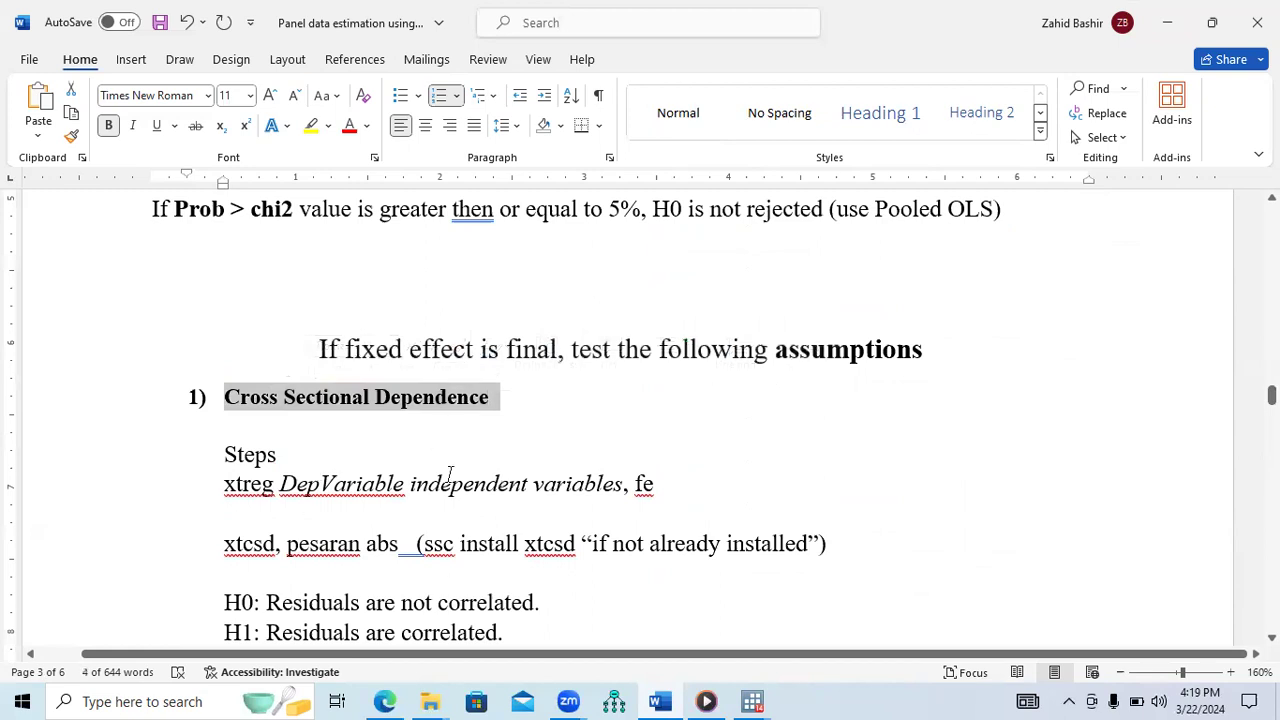
drag(228, 487, 370, 484)
drag(519, 486, 660, 488)
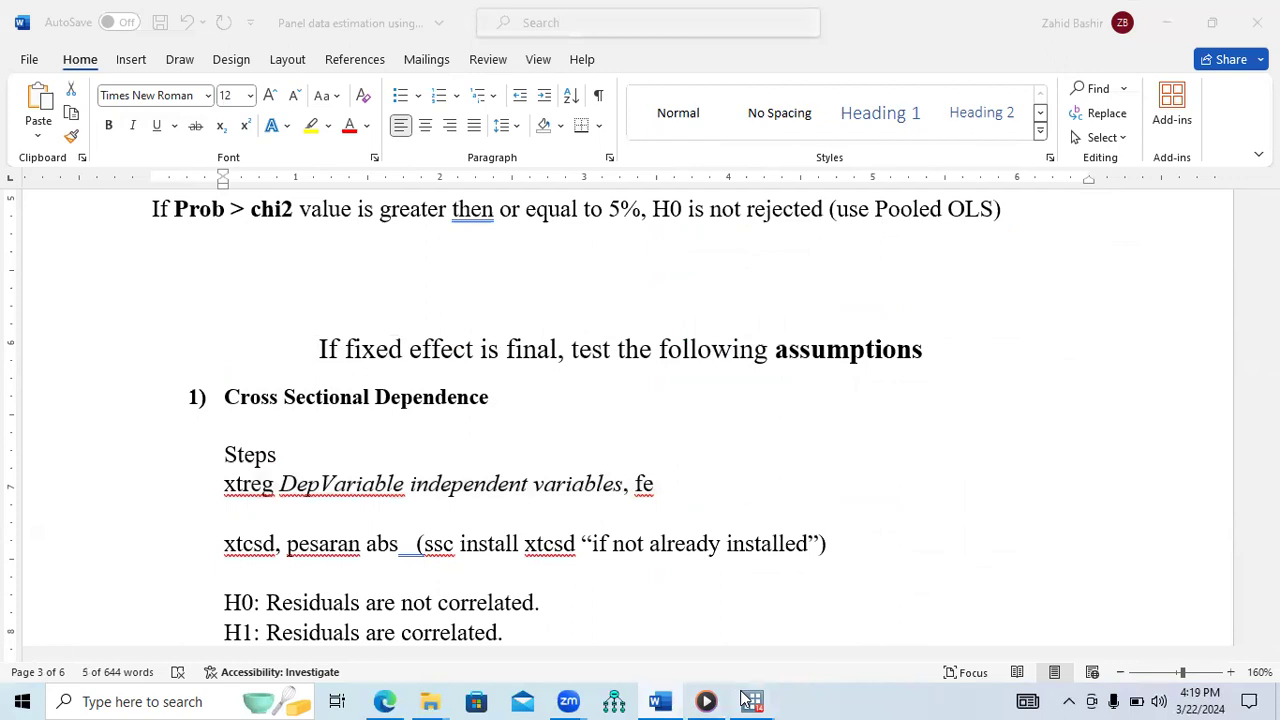
Switch to Stata and rerun the earlier command xtreg fdi fd unc cf seg gdpgr gdppc trop infr excr rgr, fe through its full output.
mouse_move(745, 700)
click(652, 650)
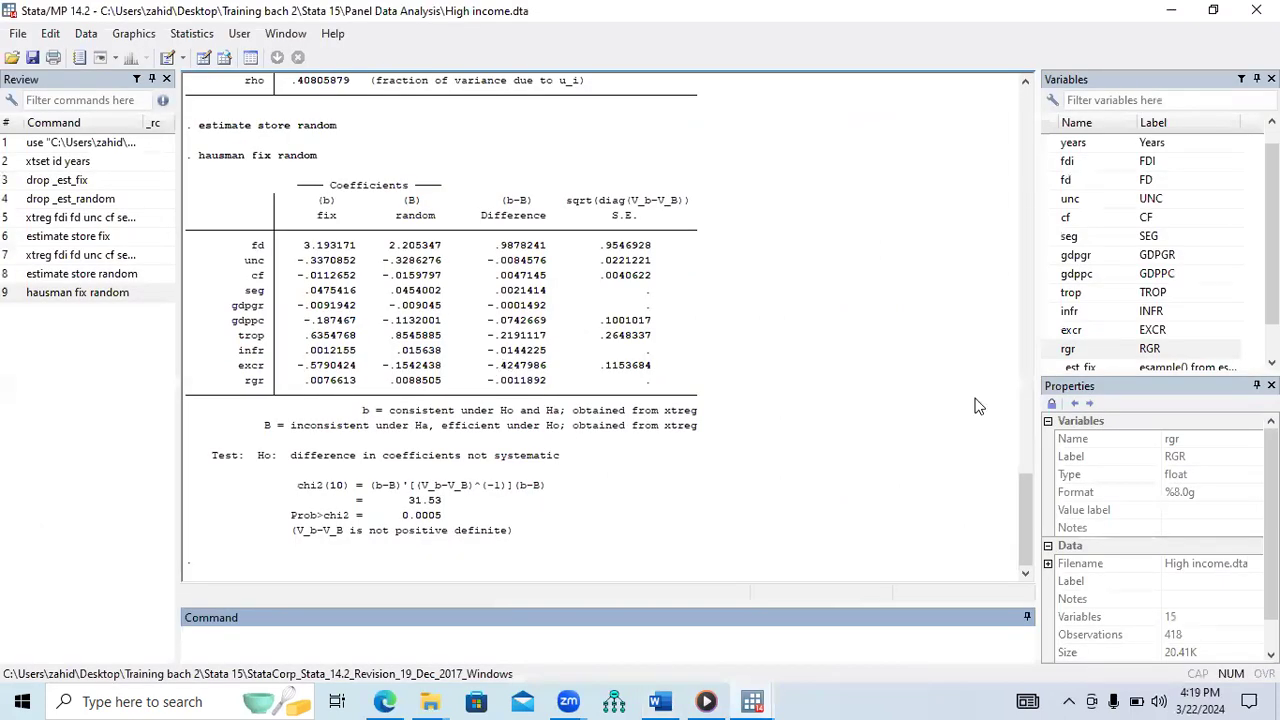
drag(1018, 500, 1018, 306)
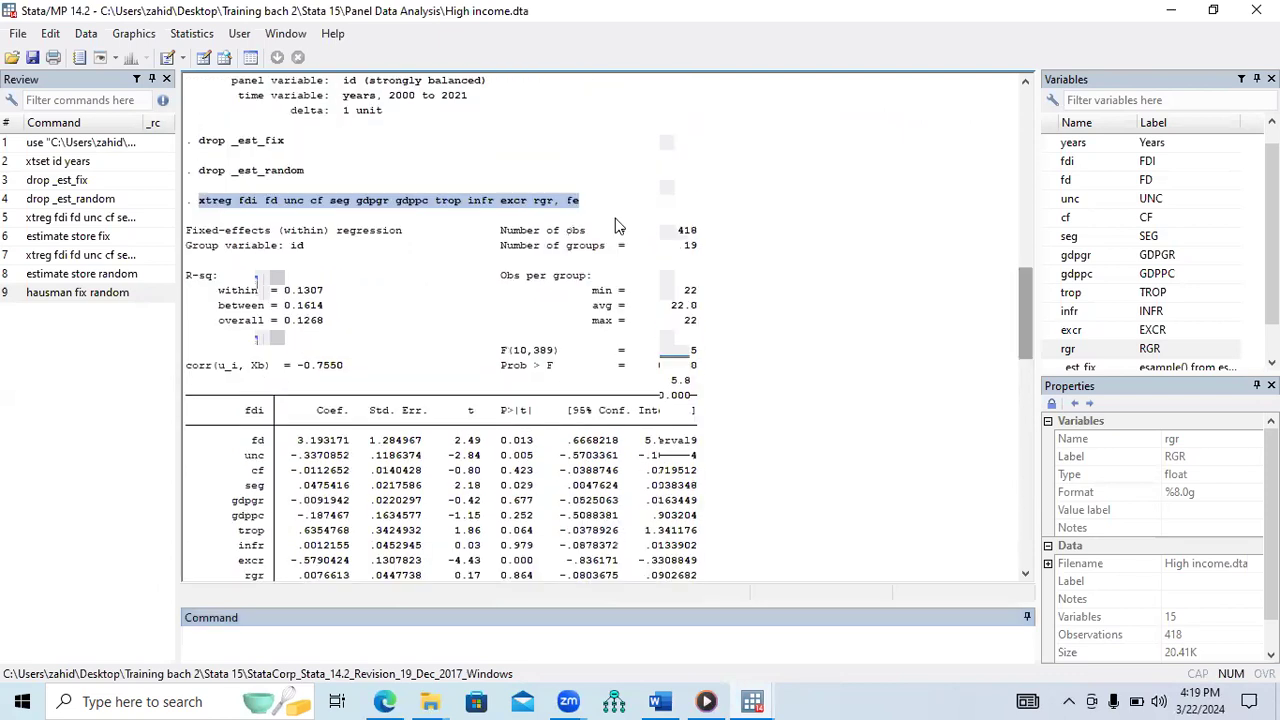
click(588, 208)
drag(527, 206, 203, 206)
key(ctrl+c)
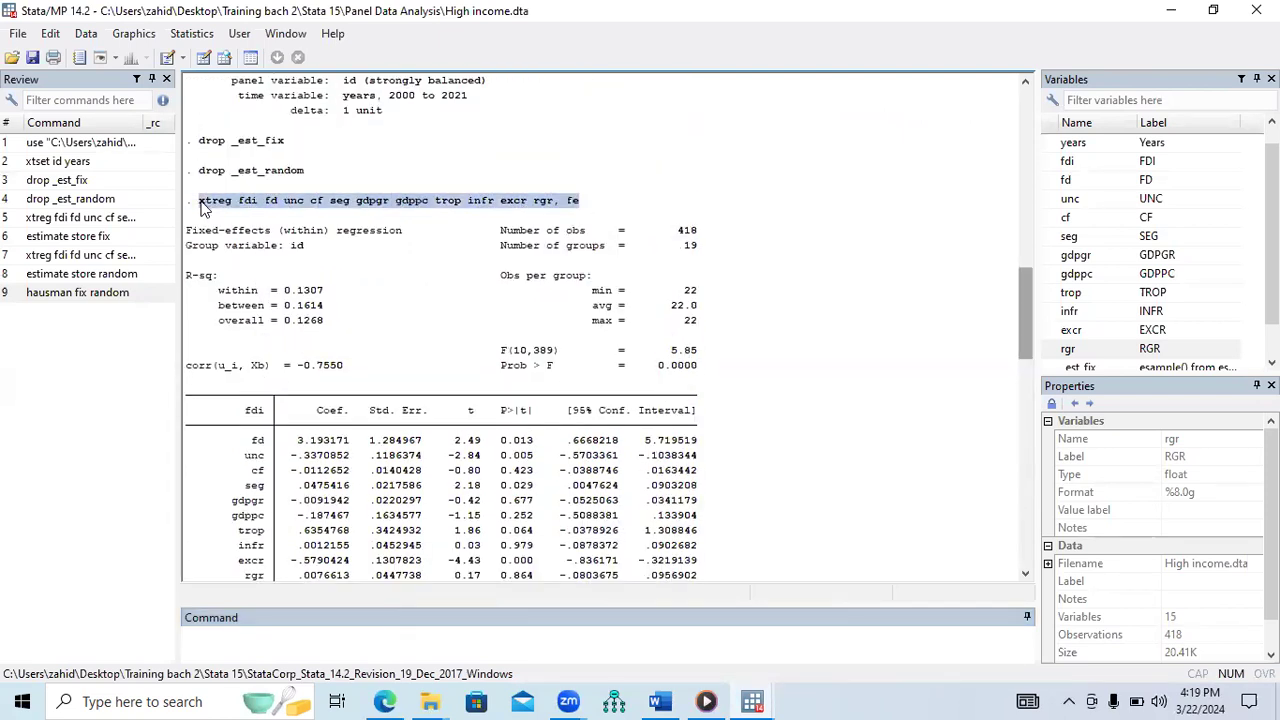
click(301, 632)
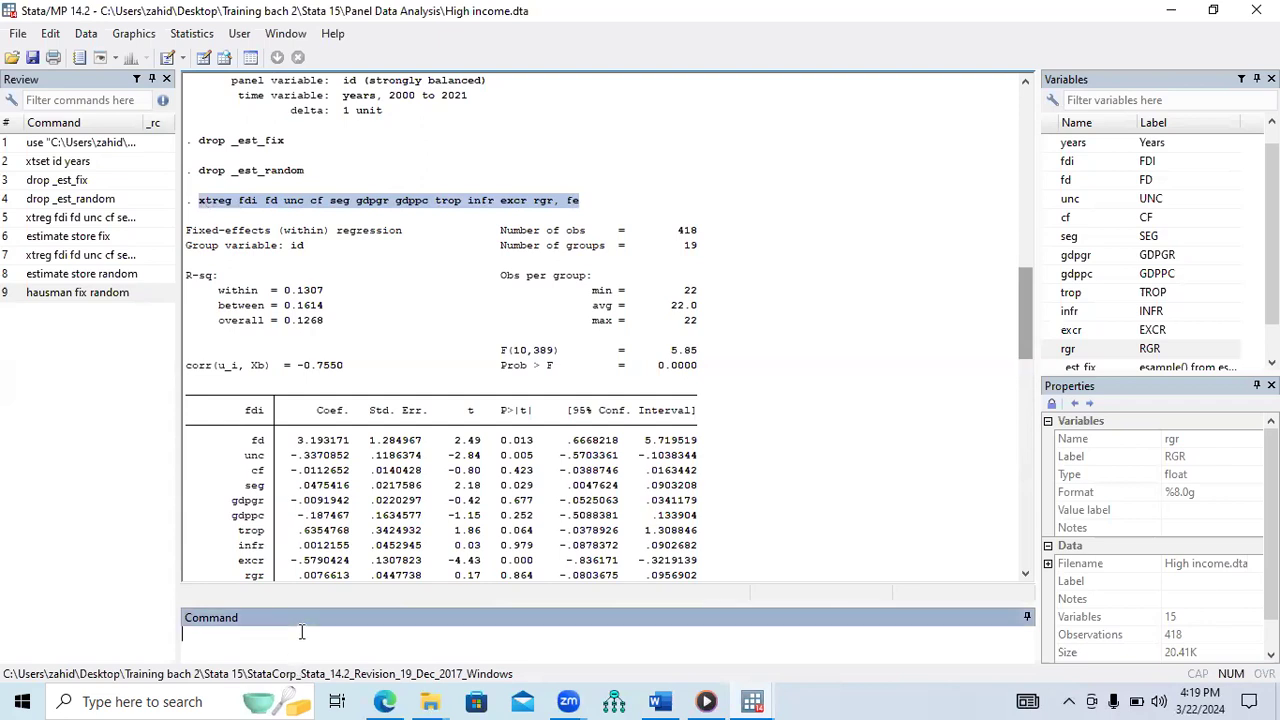
key(ctrl+v)
key(Return)
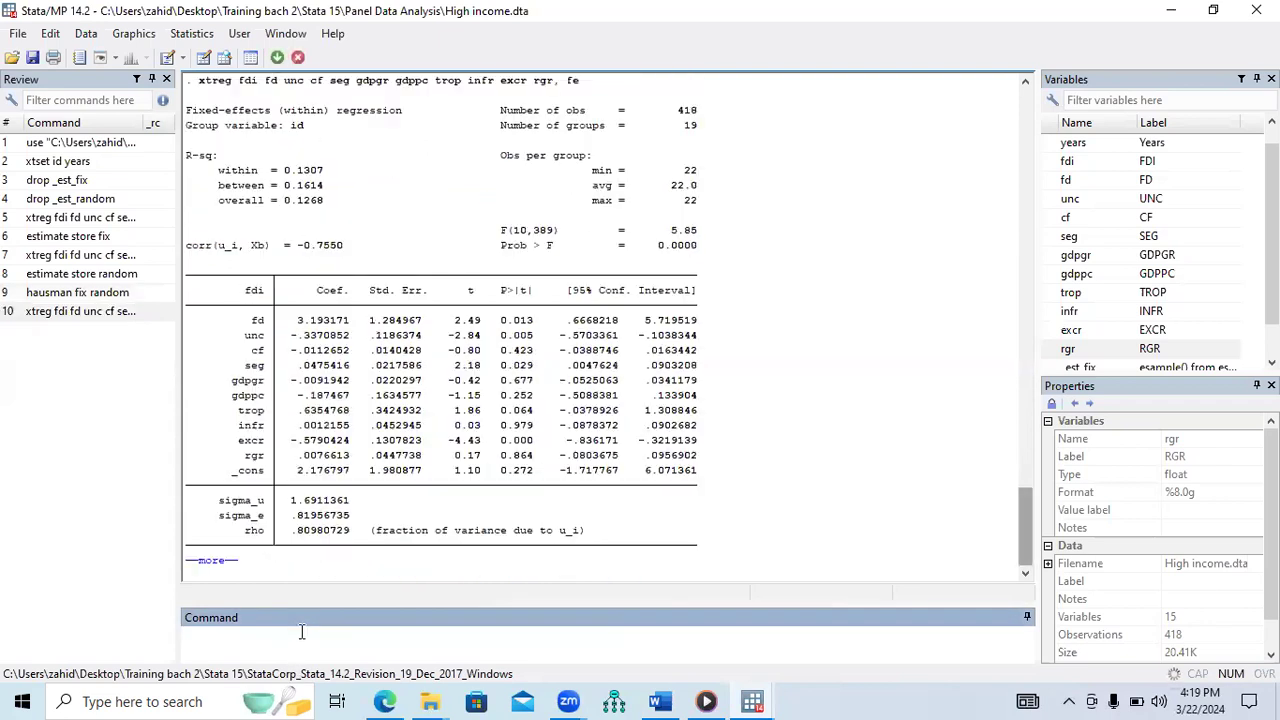
click(244, 561)
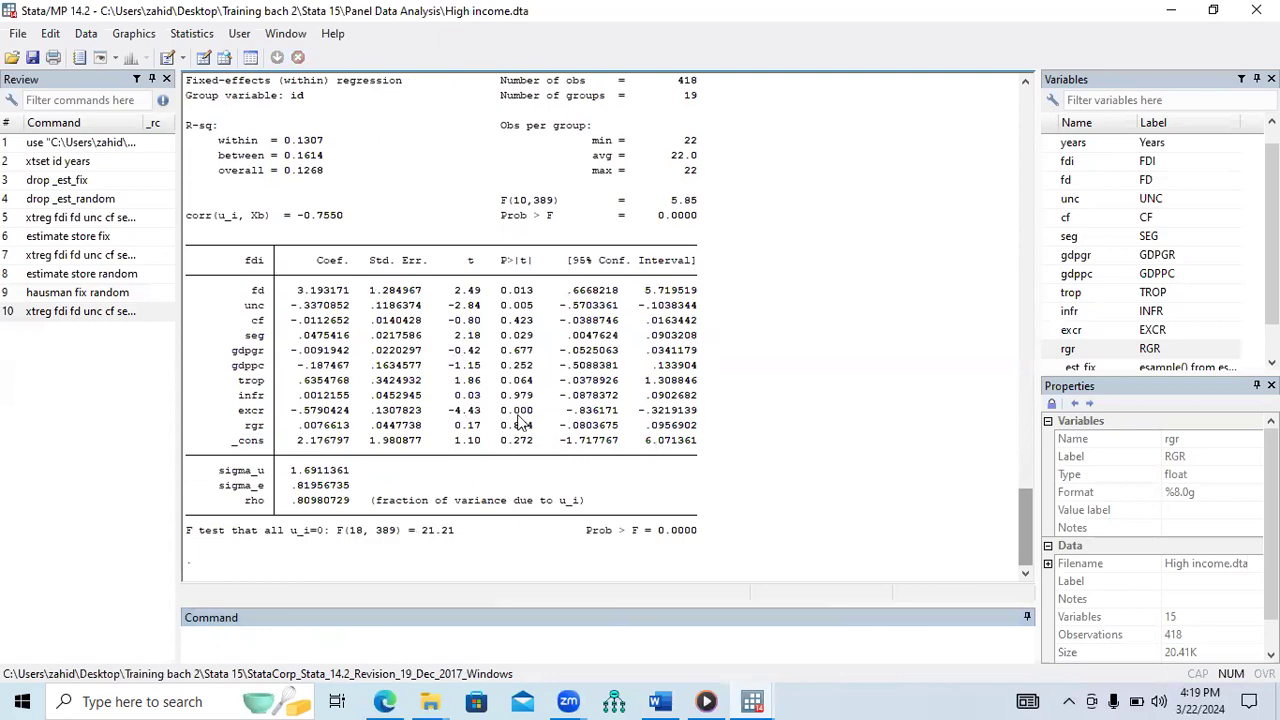
Switch to the Word guide and examine the xtcsd, pesaran abs command and its ssc install xtcsd note.
click(660, 700)
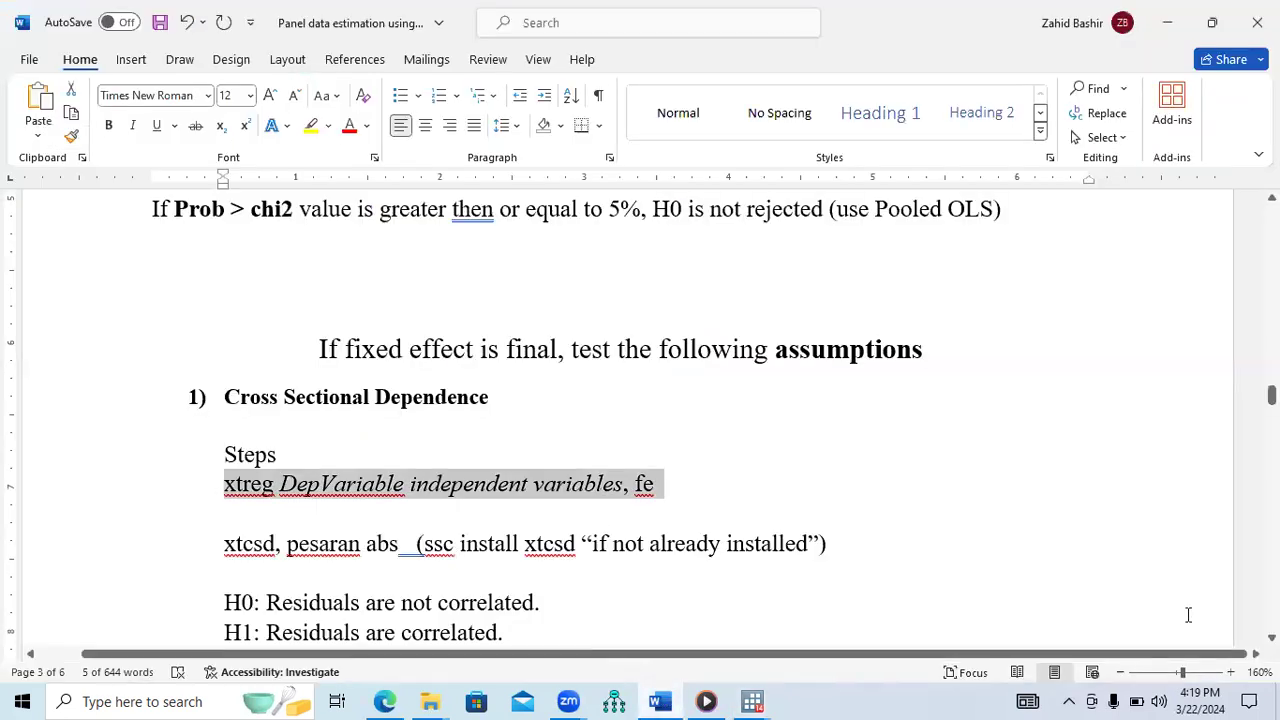
scroll(481, 465, down, 3)
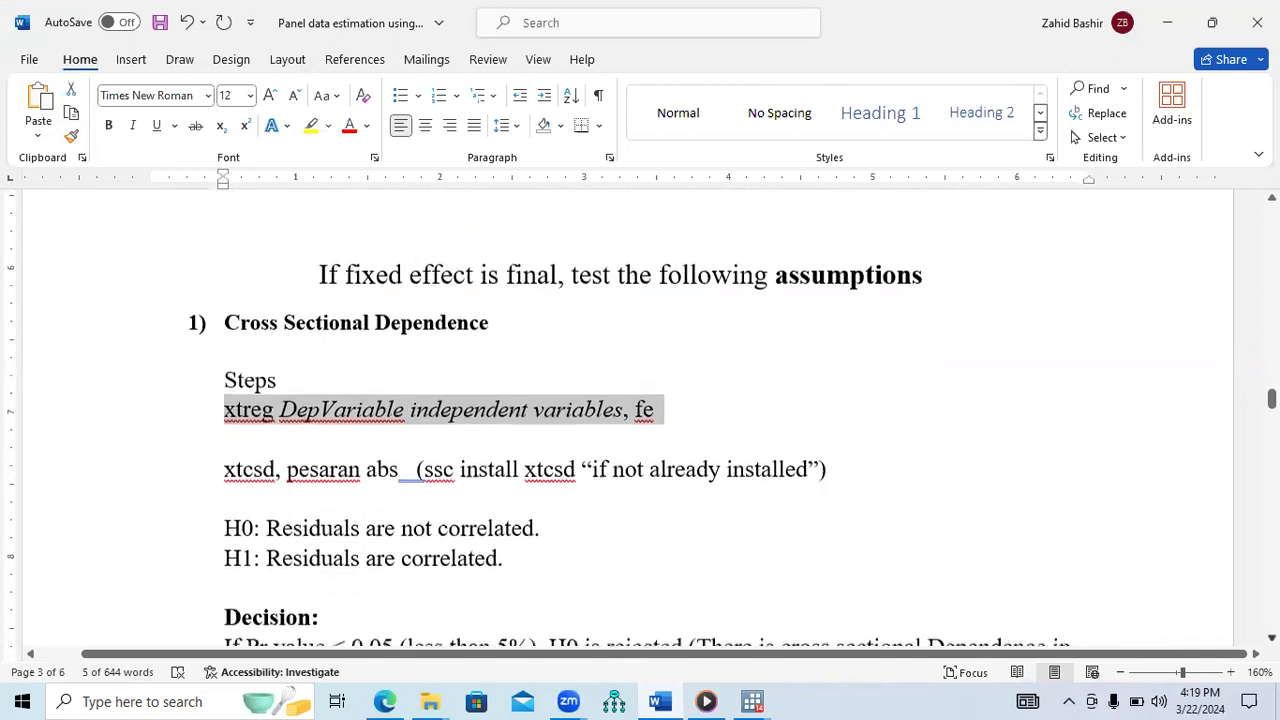
drag(228, 440, 380, 452)
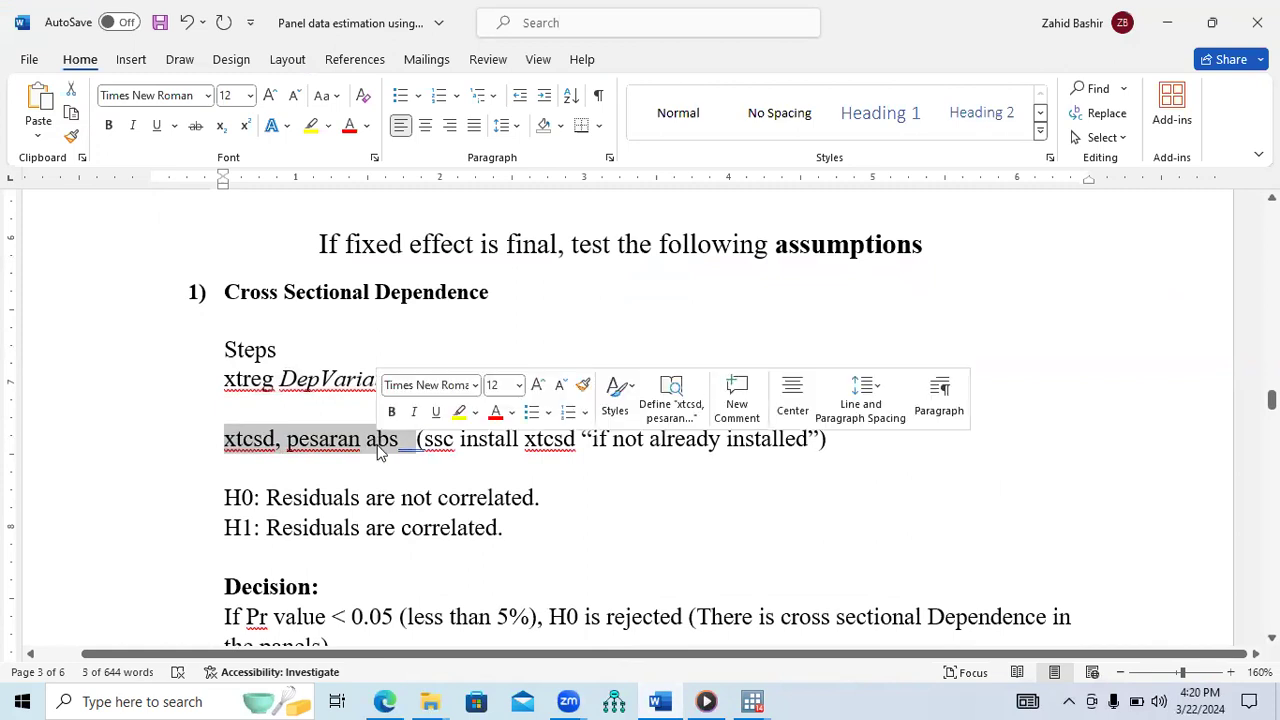
click(528, 460)
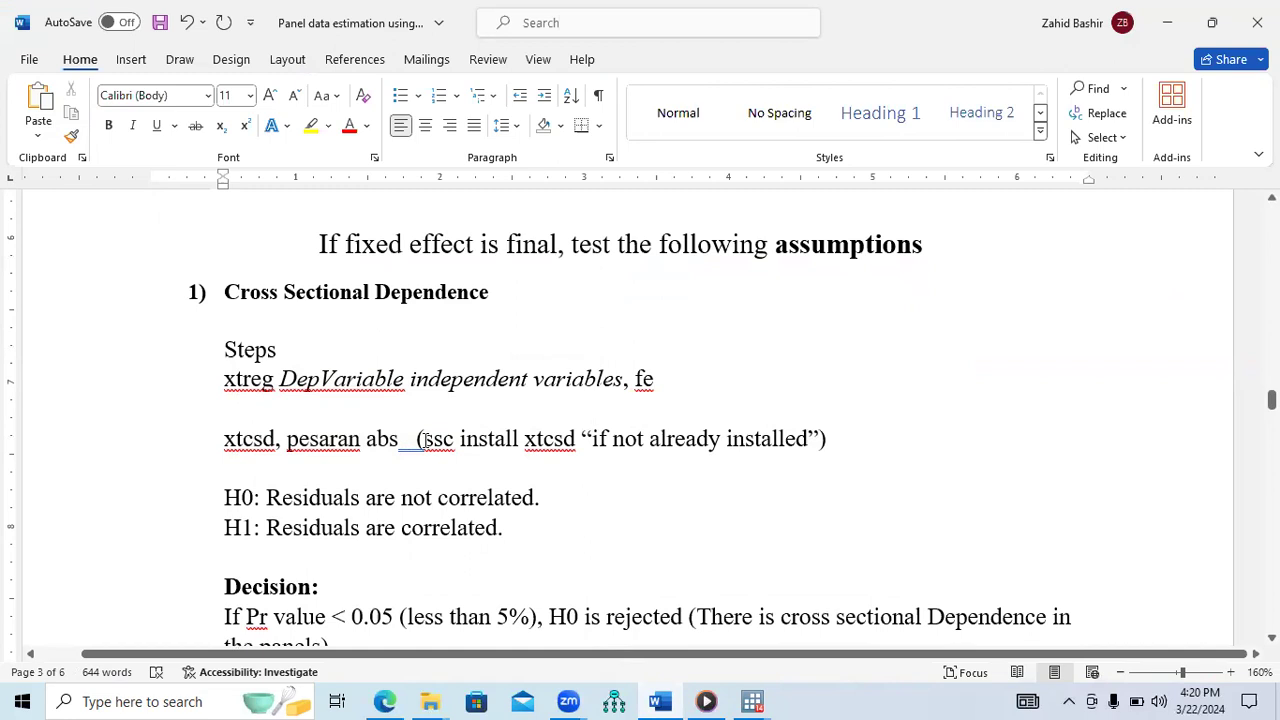
drag(424, 439, 557, 447)
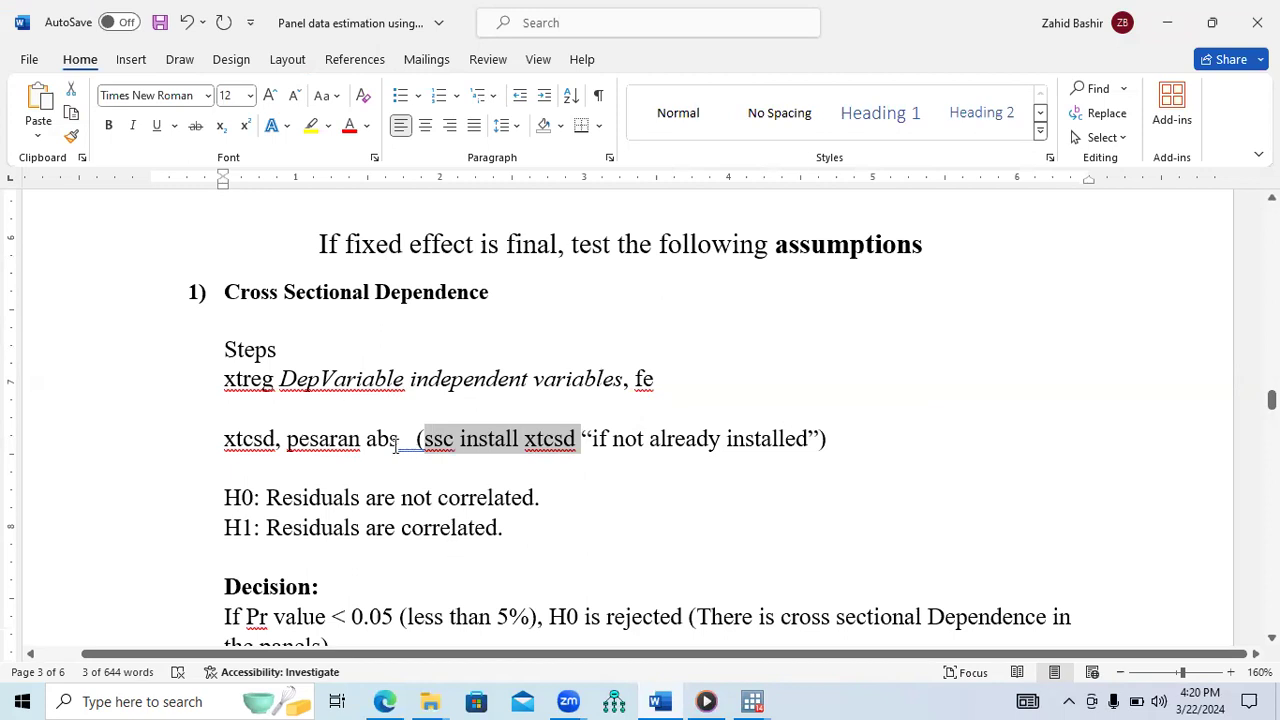
drag(393, 441, 250, 440)
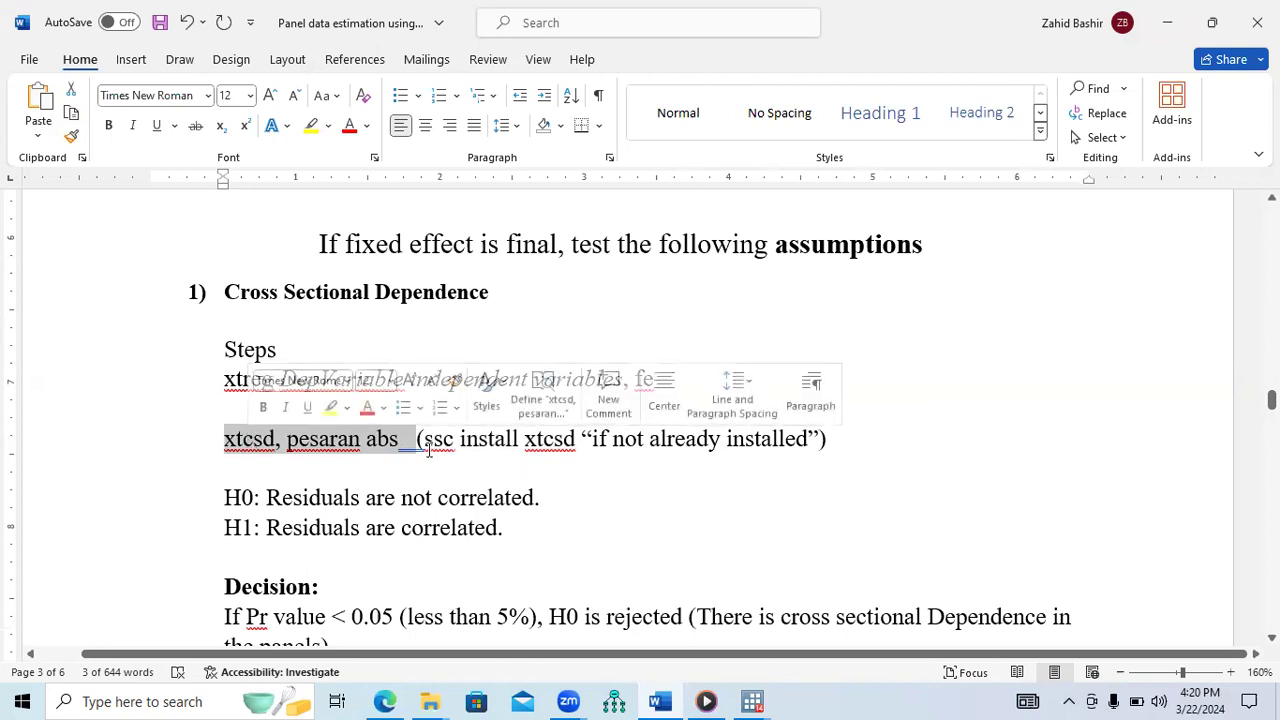
drag(424, 441, 578, 442)
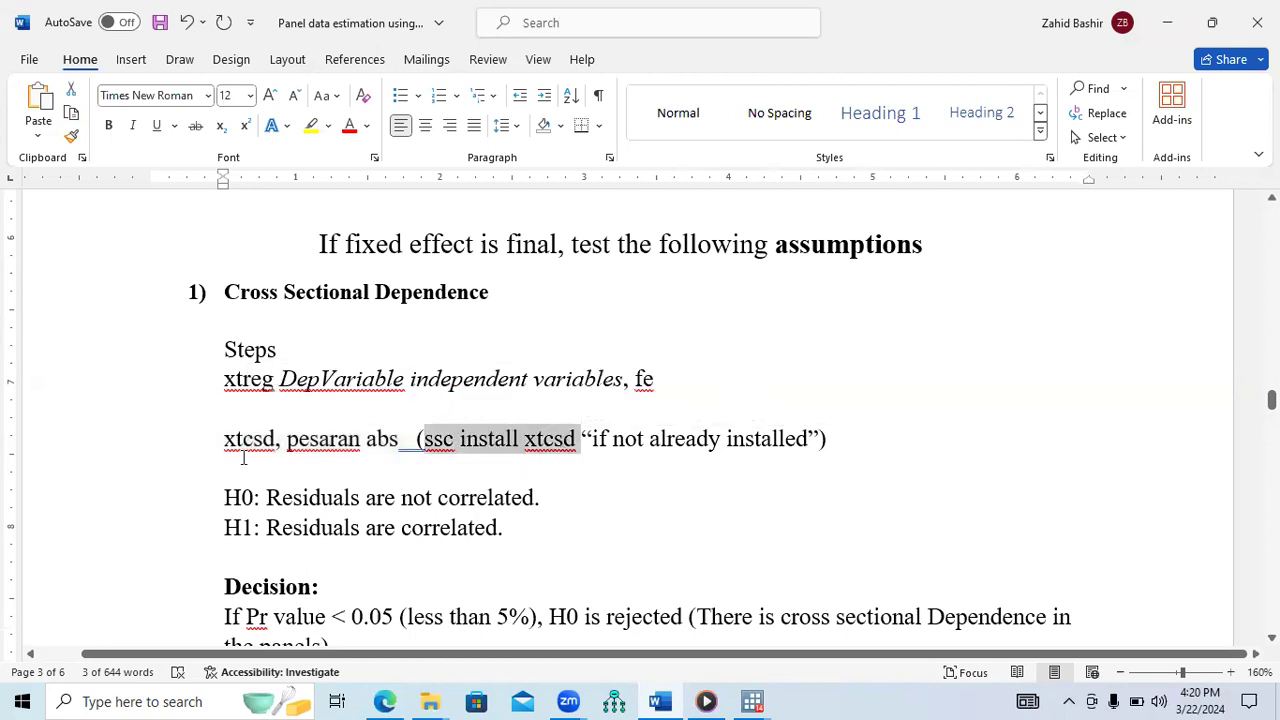
Copy xtcsd, pesaran abs from the guide, switch to Stata and try to run it.
drag(223, 443, 375, 448)
key(ctrl+c)
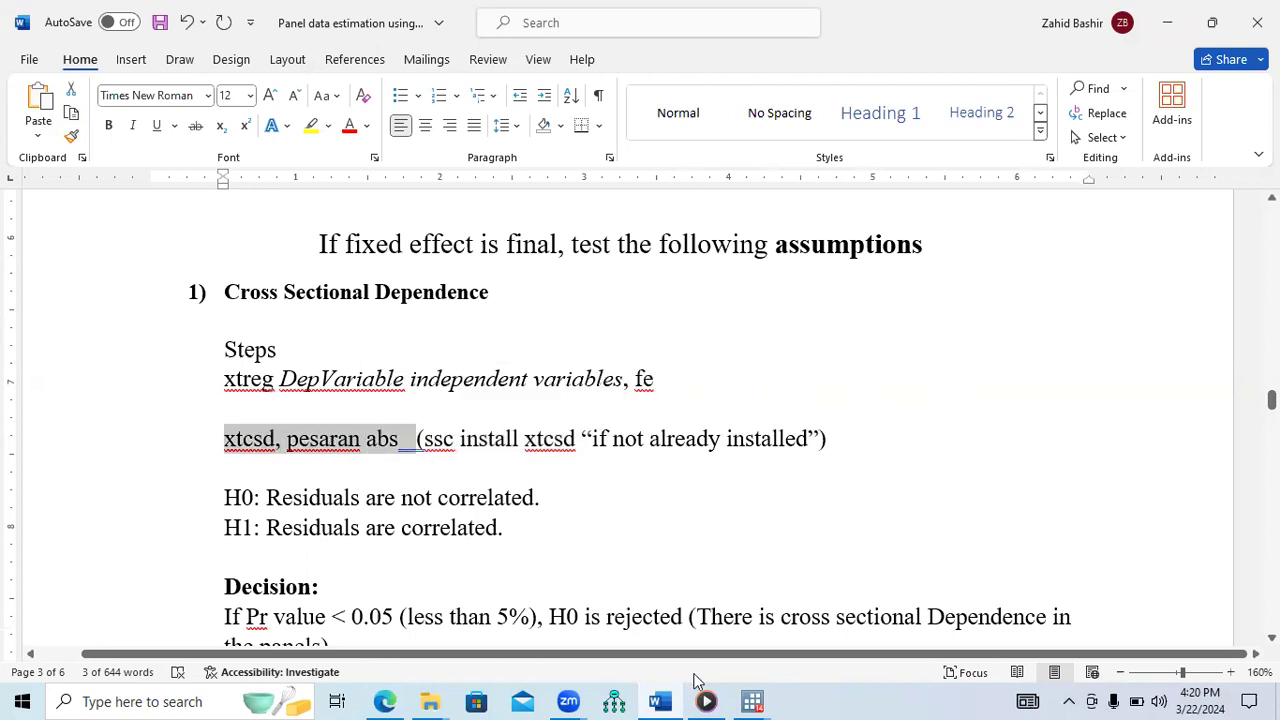
click(752, 701)
click(620, 654)
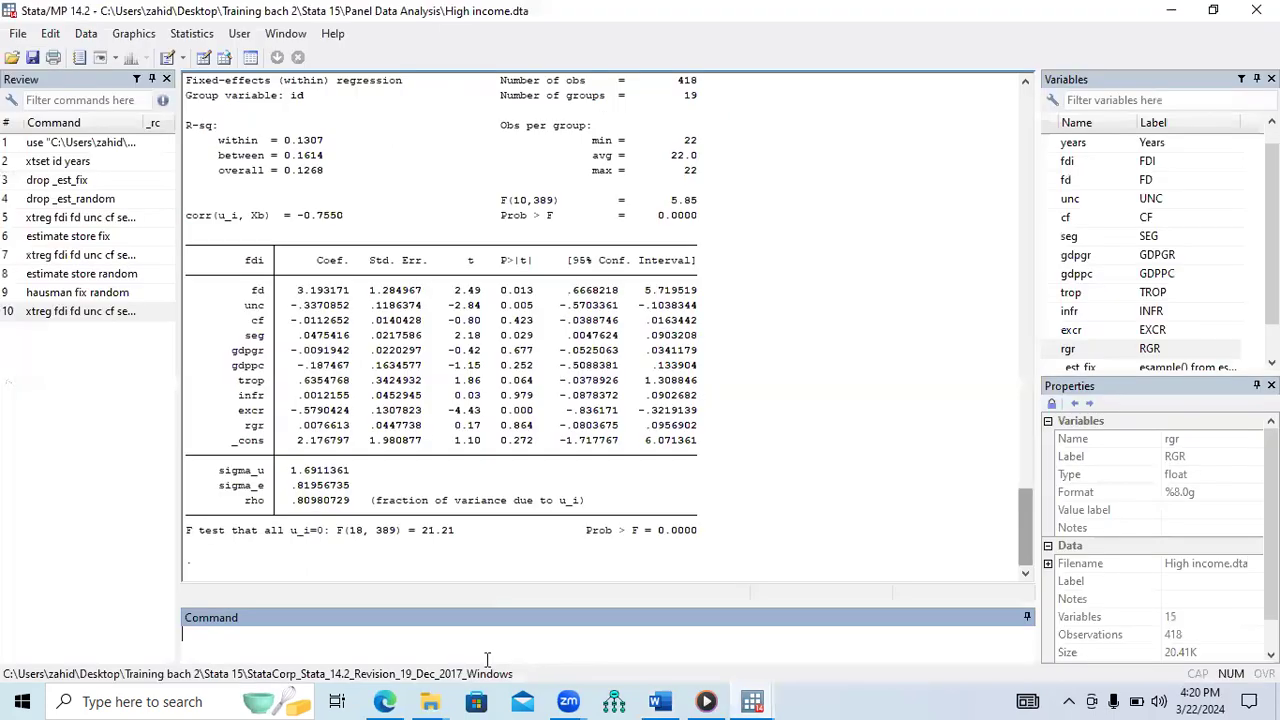
key(ctrl+v)
key(Return)
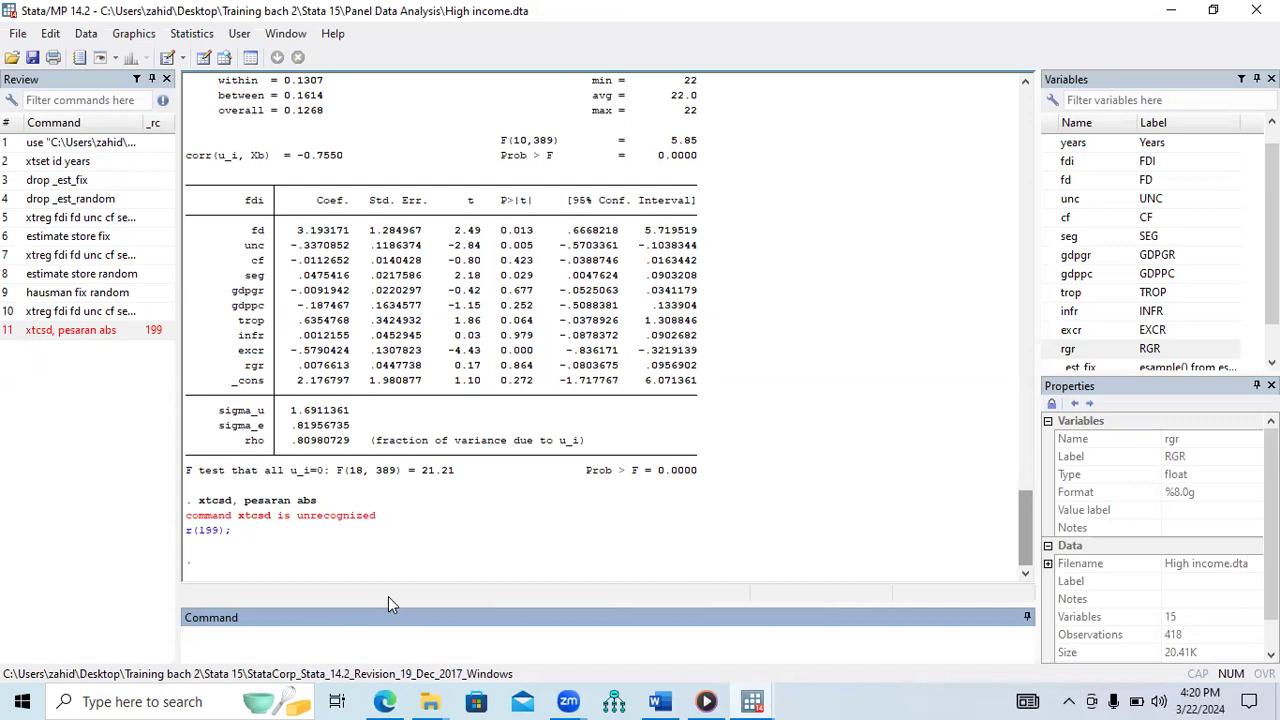
Install the xtcsd package with ssc install xtcsd and check the installation message.
text(ssc install xtcsd)
key(Return)
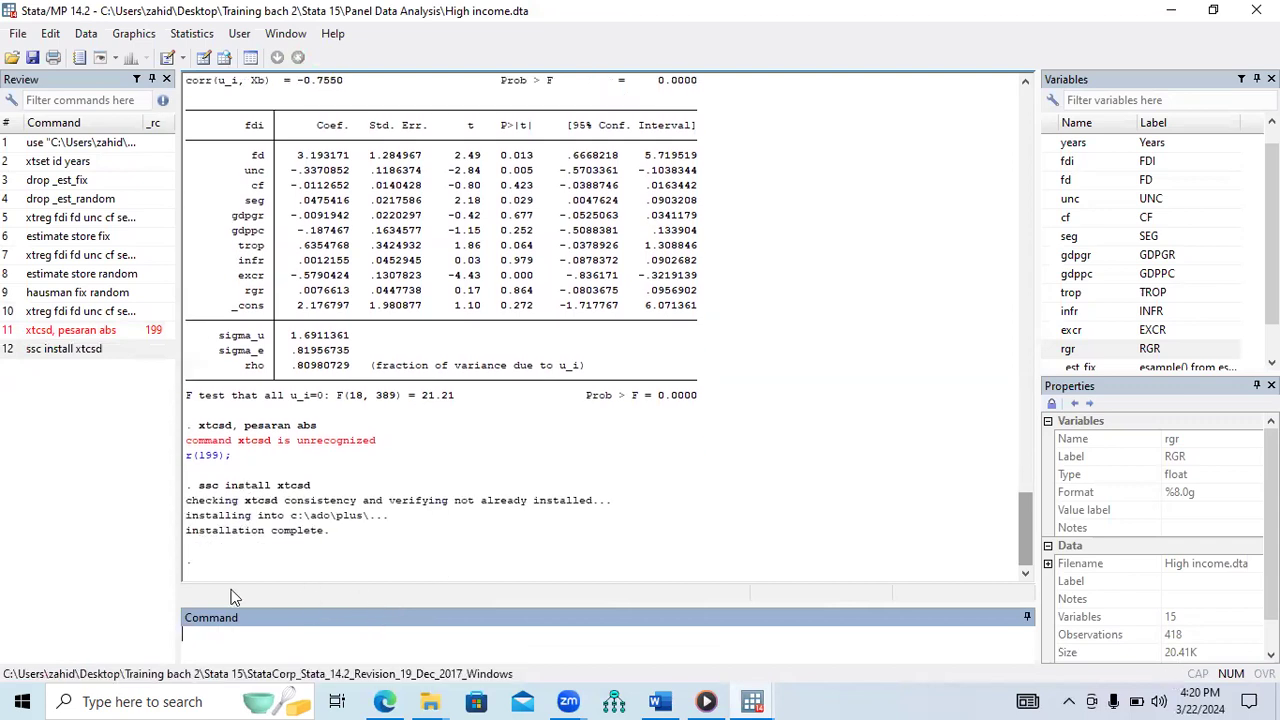
drag(184, 531, 343, 538)
Copy the earlier xtcsd, pesaran abs command from the results and run it again on the fixed-effects model.
drag(196, 425, 313, 426)
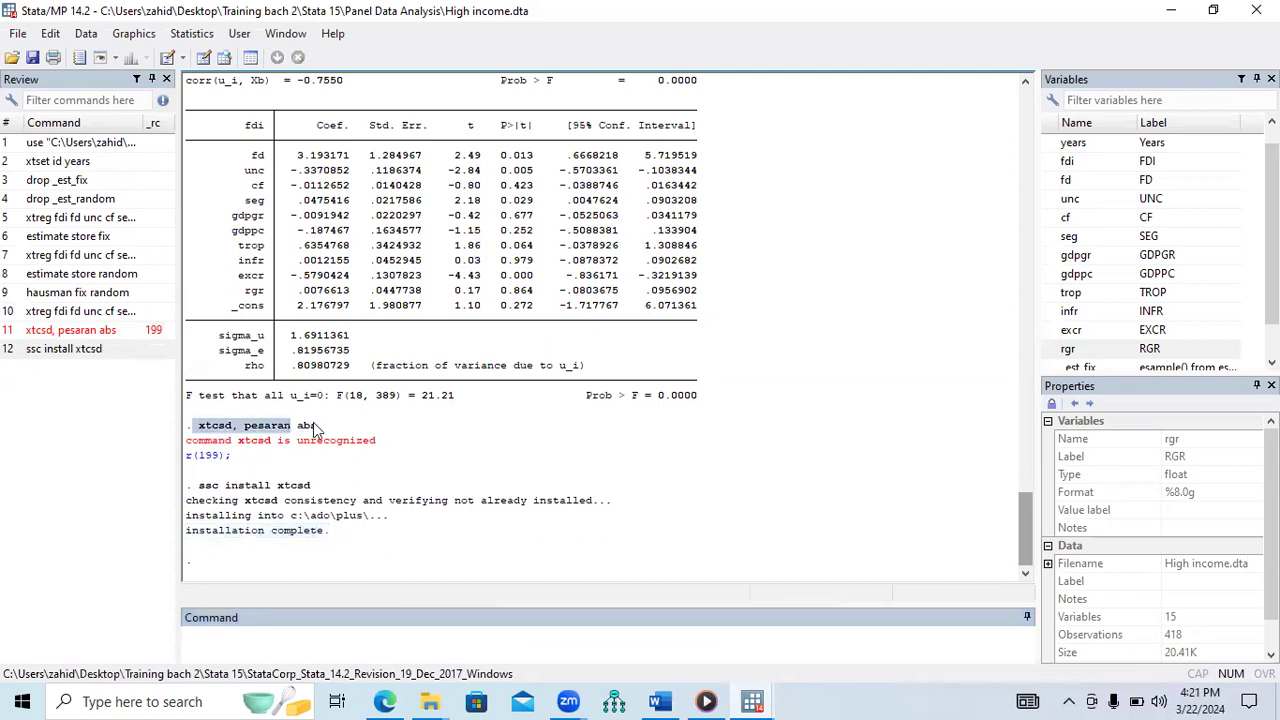
click(301, 630)
key(ctrl+v)
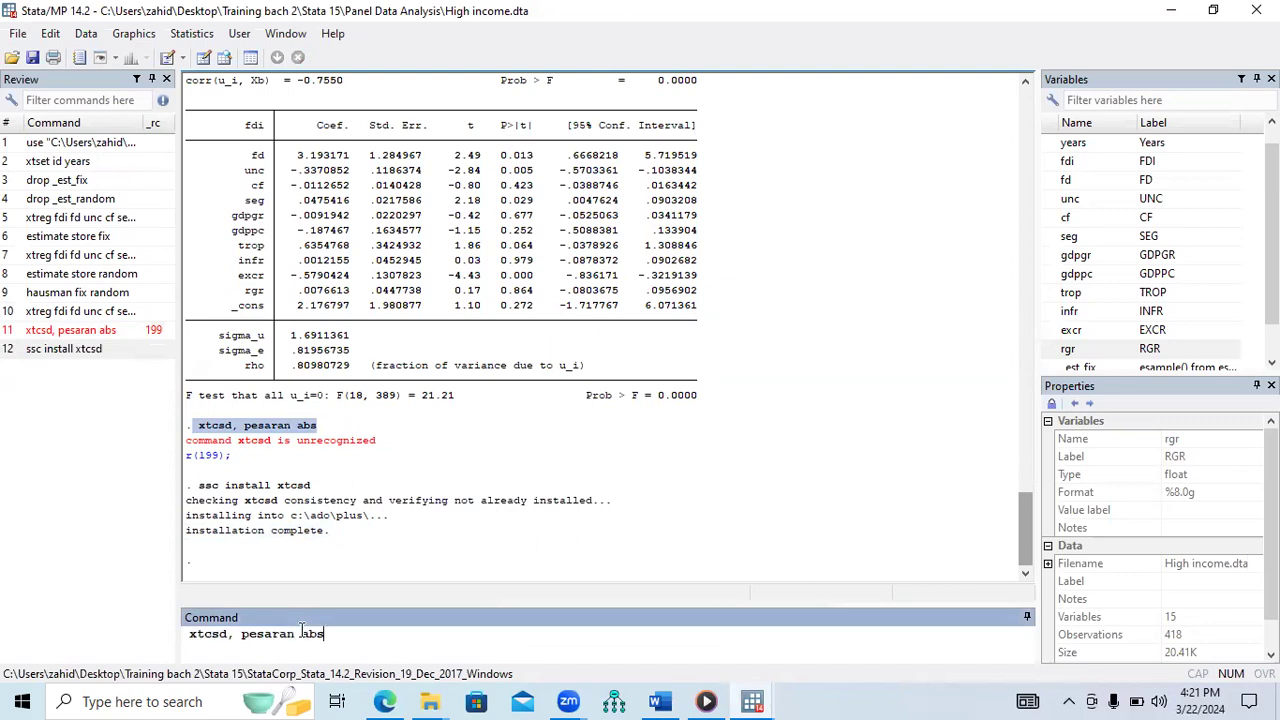
key(Return)
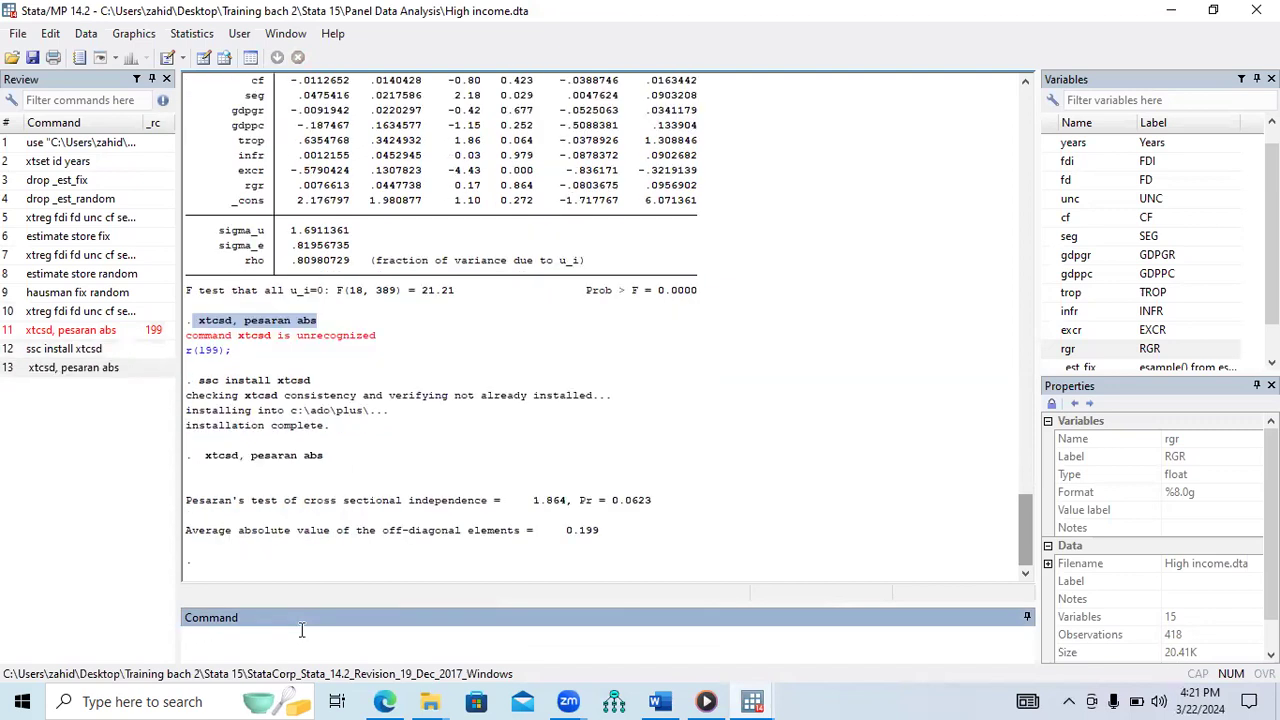
Check the Pr value of Pesaran's test, then switch to Word and compare it with the Cross Sectional Dependence decision rule.
drag(189, 508, 607, 505)
click(655, 509)
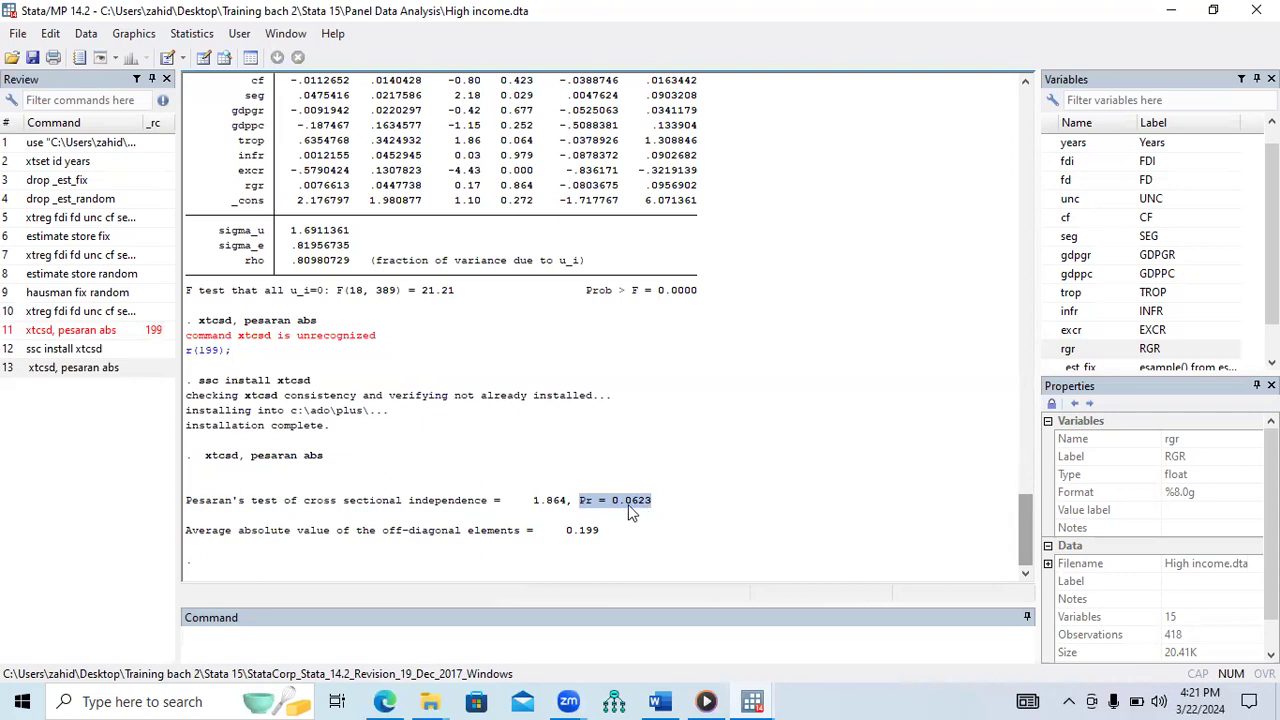
click(659, 701)
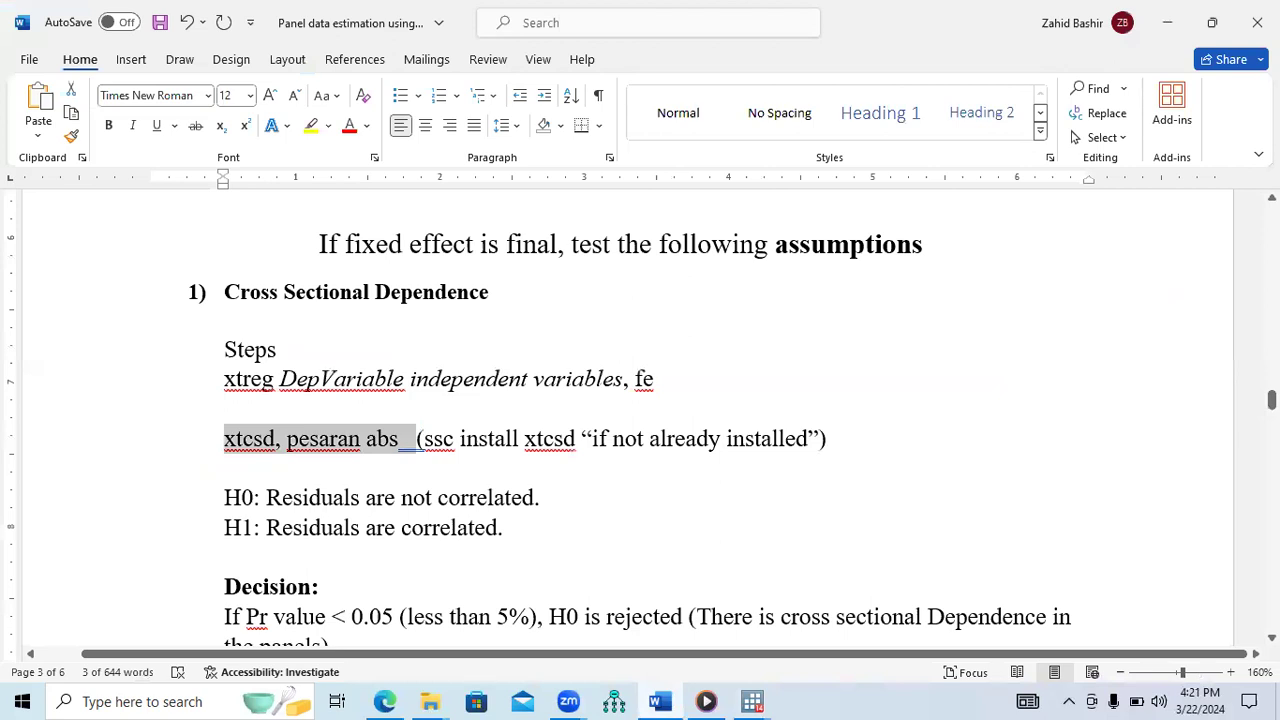
scroll(409, 606, down, 2)
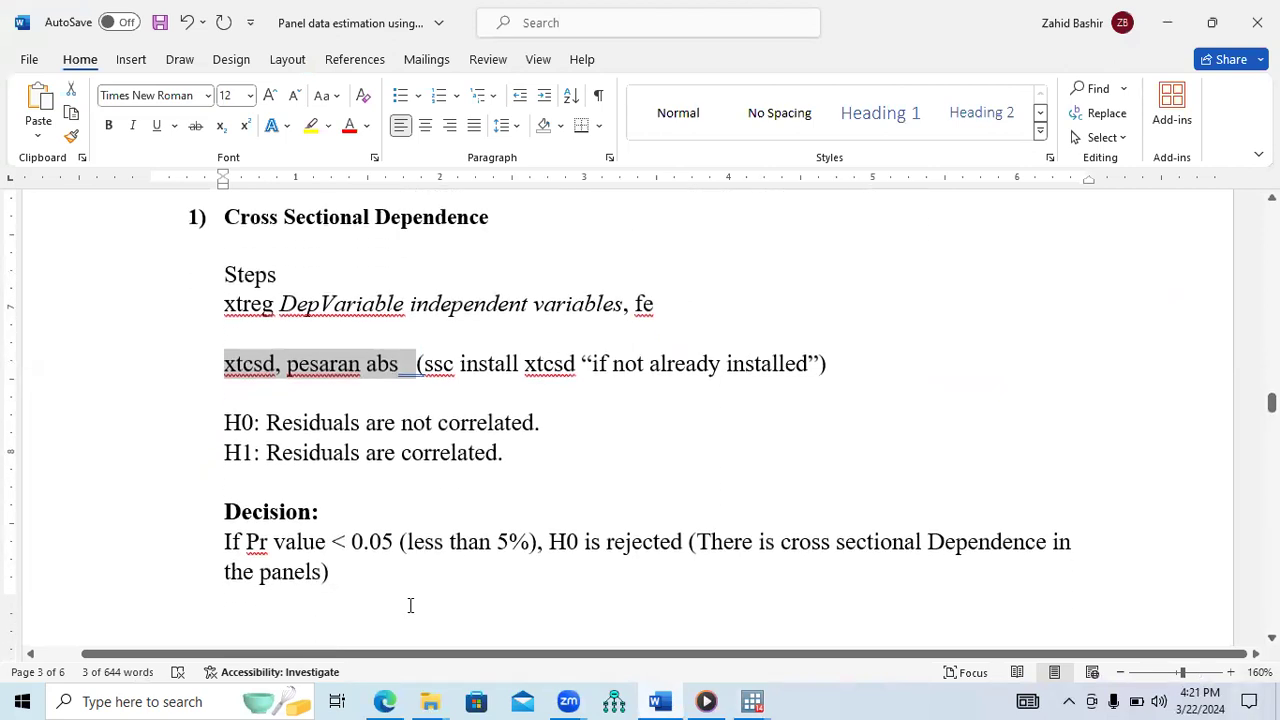
drag(247, 542, 944, 562)
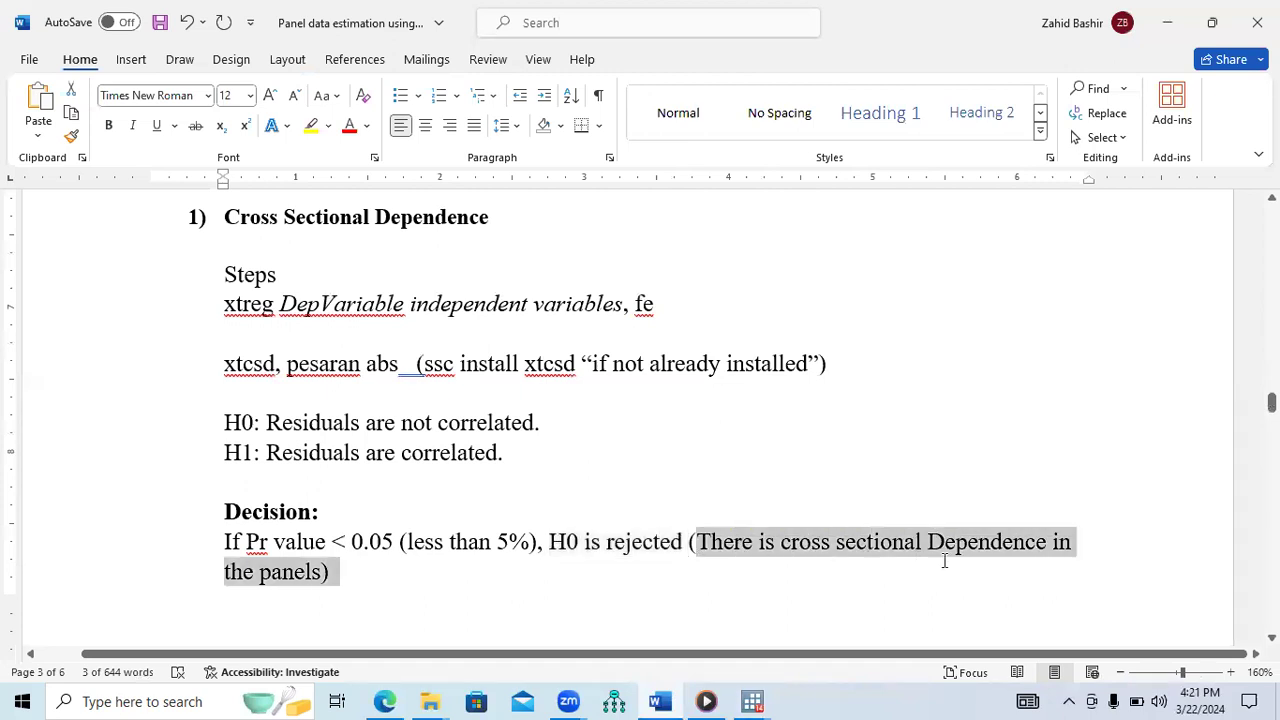
drag(328, 581, 322, 577)
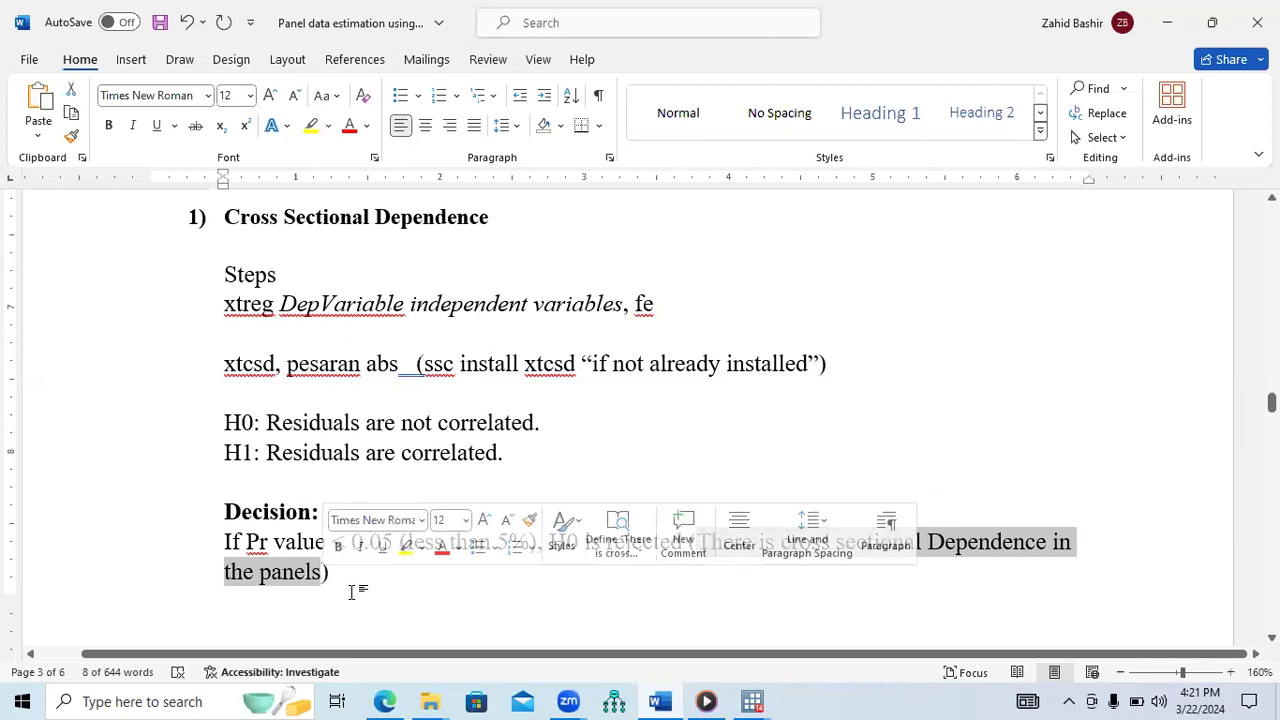
Switch to Stata and recheck the Pr value of Pesaran's cross-sectional independence test.
click(752, 701)
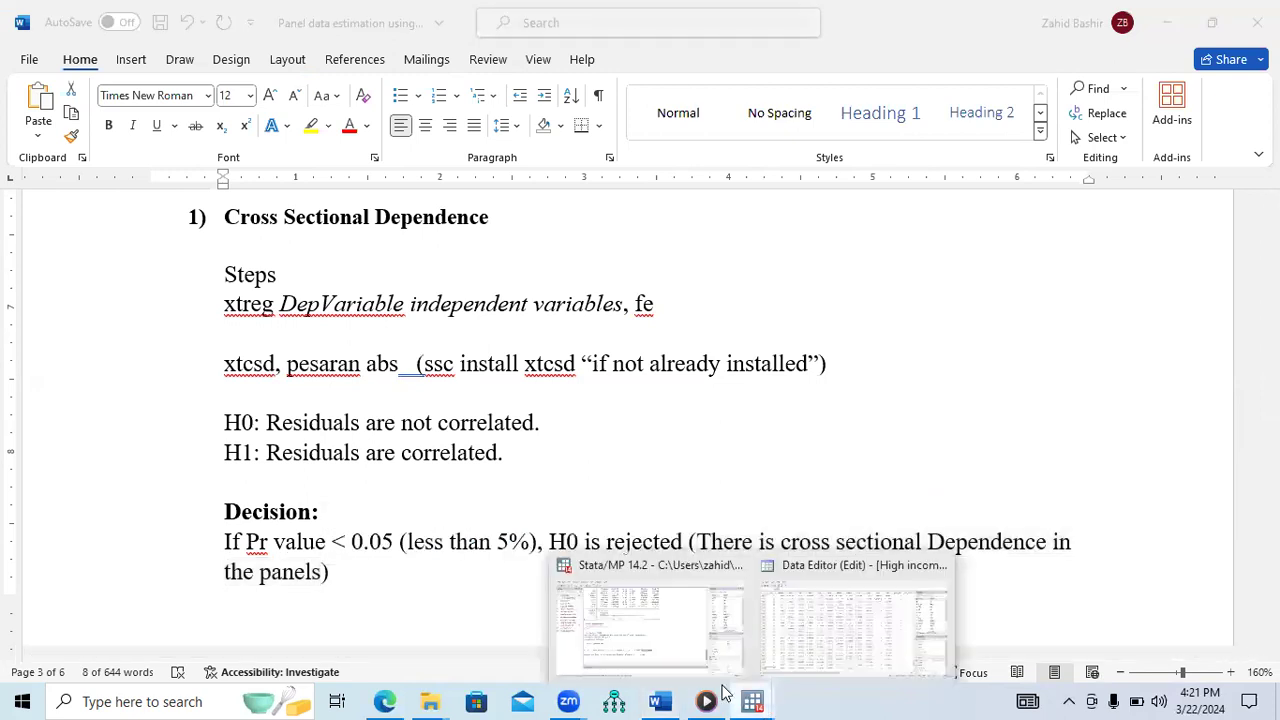
click(673, 652)
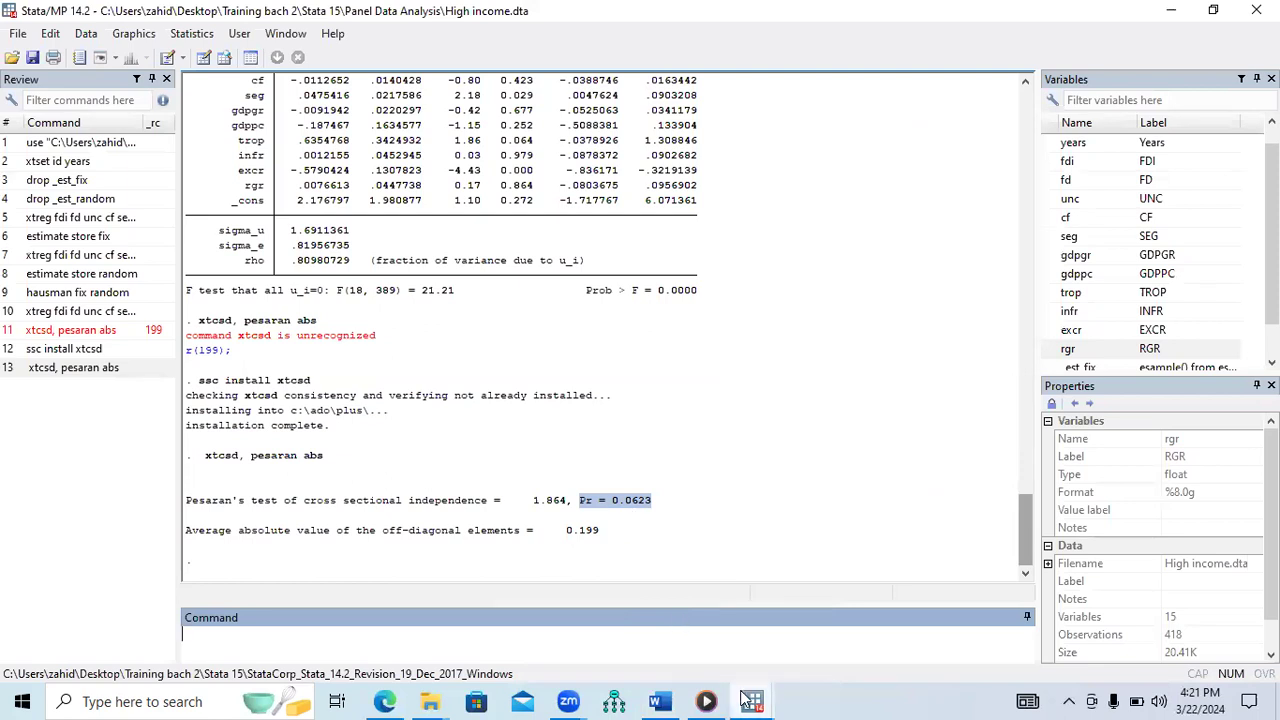
mouse_move(748, 699)
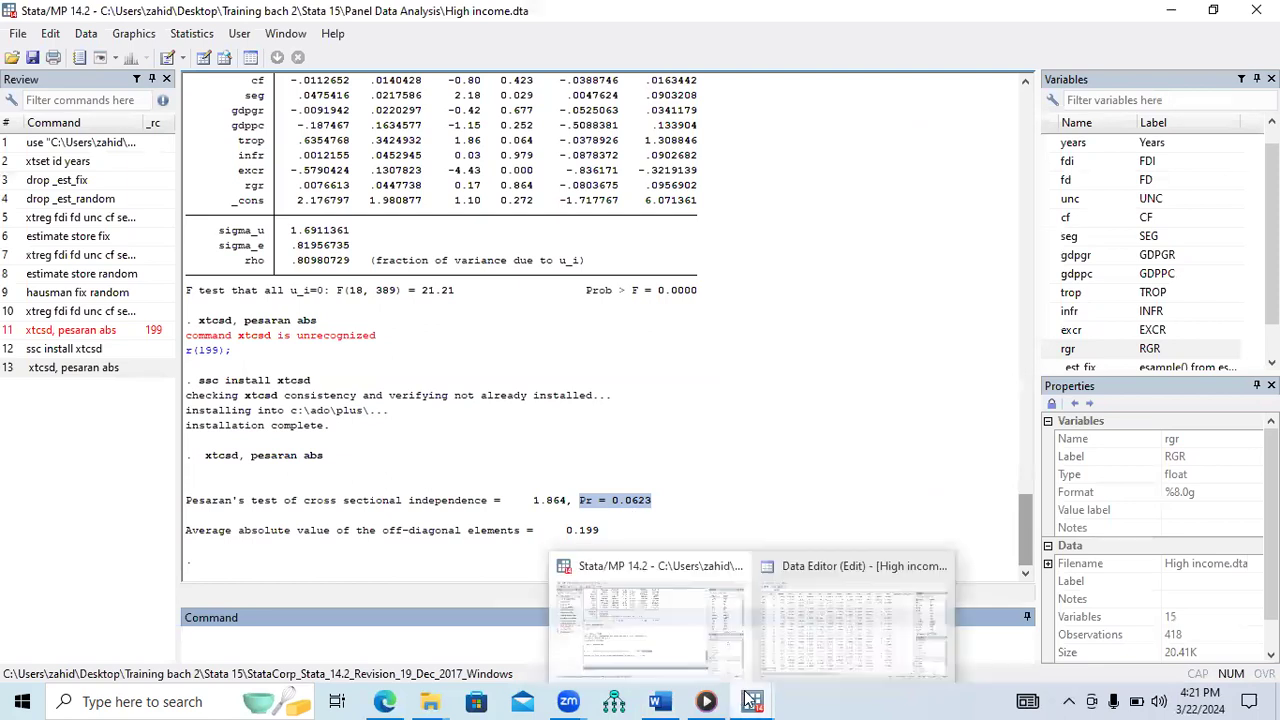
click(706, 656)
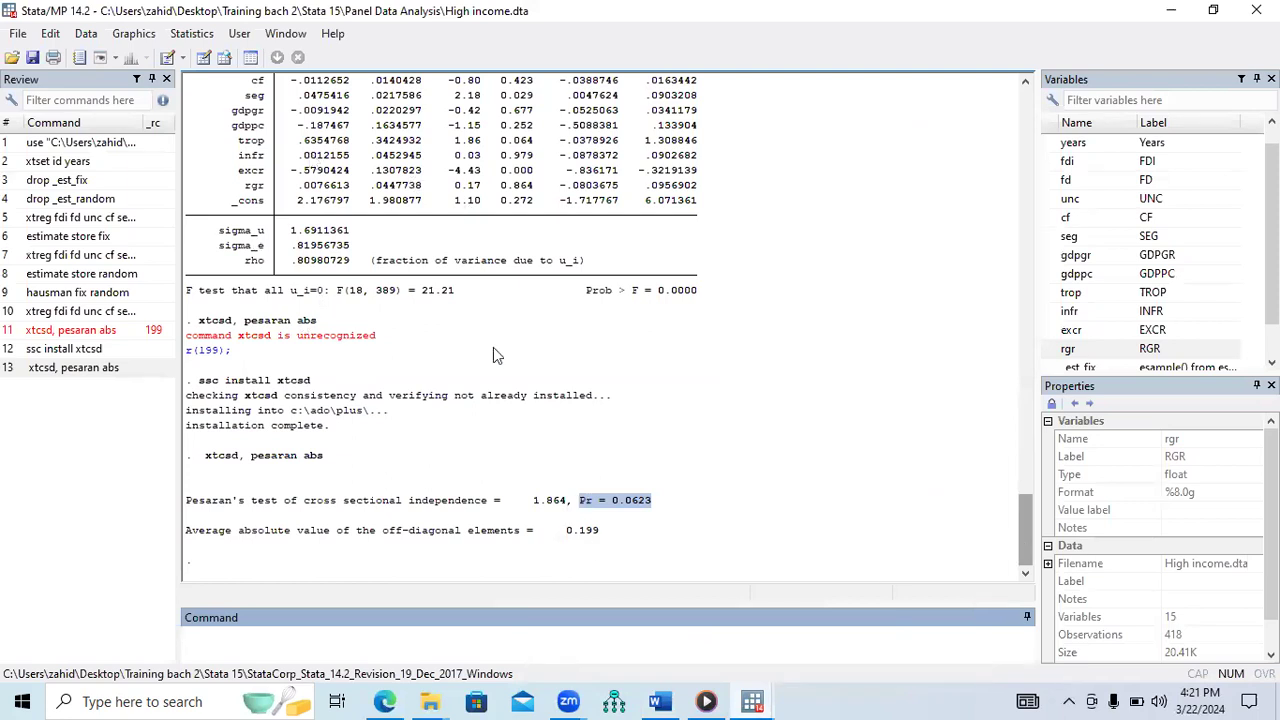
Switch to Word and add "(There should be no cross-sectional dependence)" after the Cross Sectional Dependence heading.
click(659, 701)
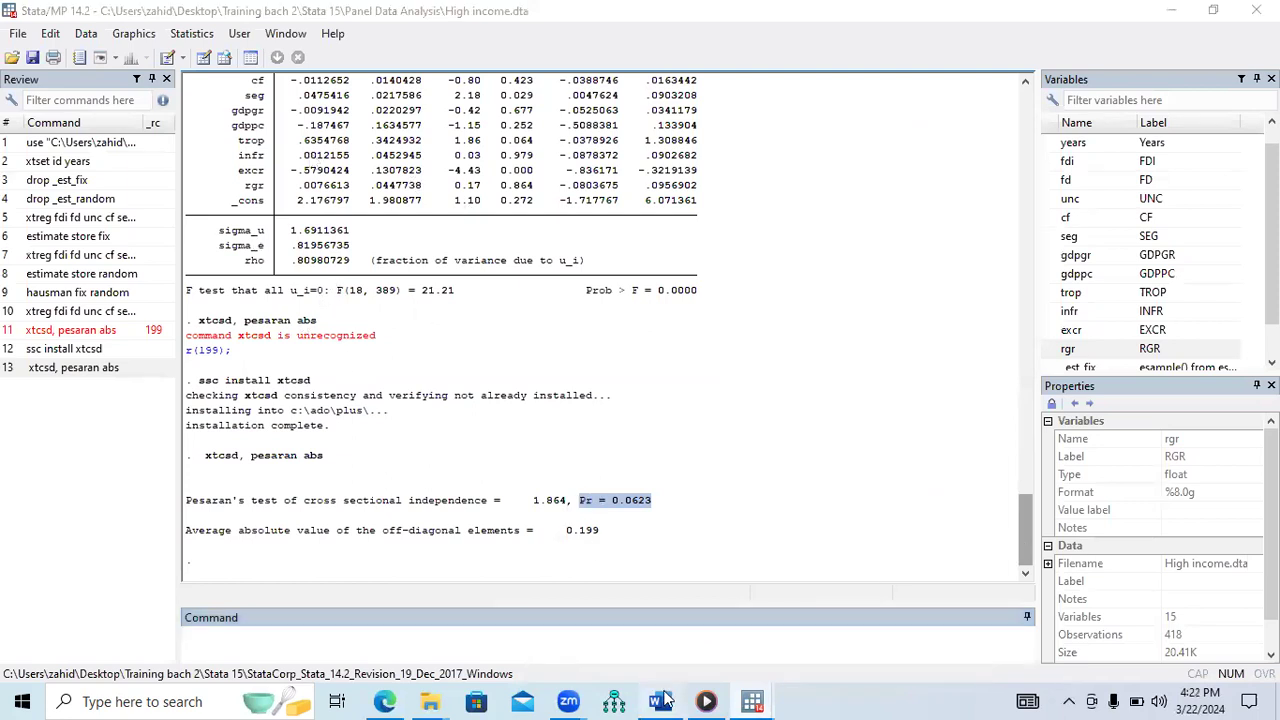
drag(392, 217, 262, 220)
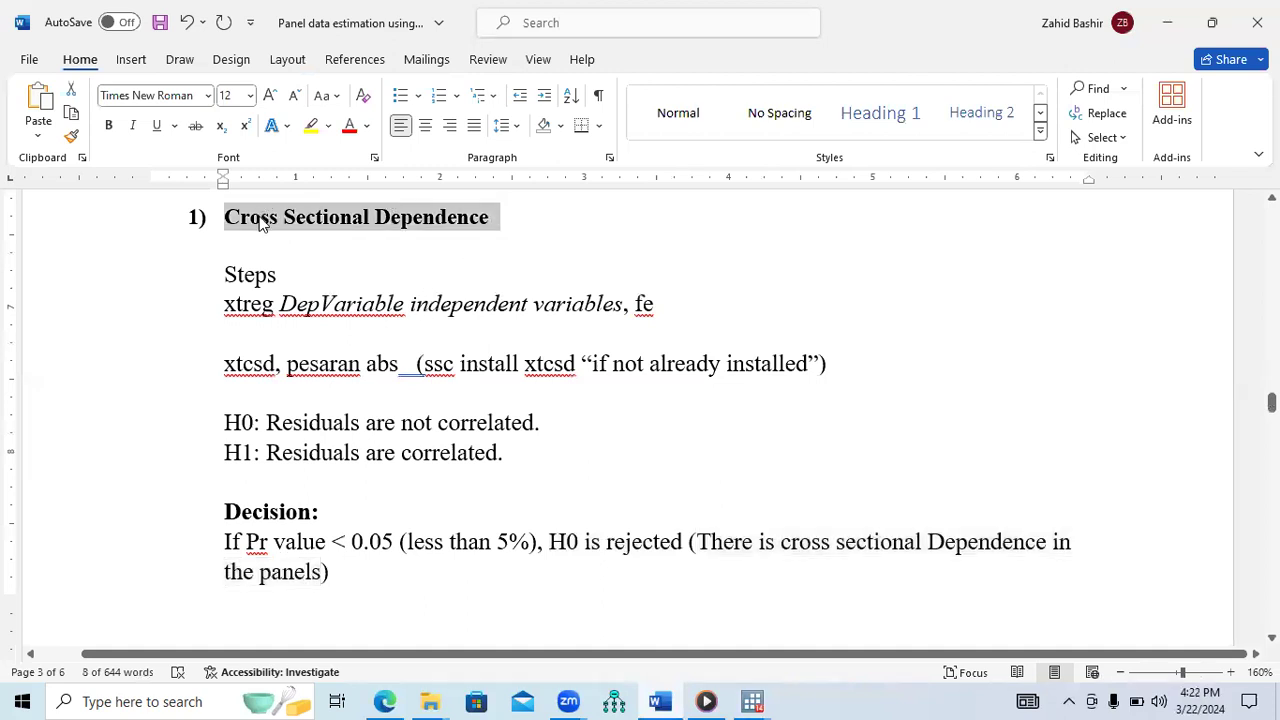
click(531, 229)
text((Thr)
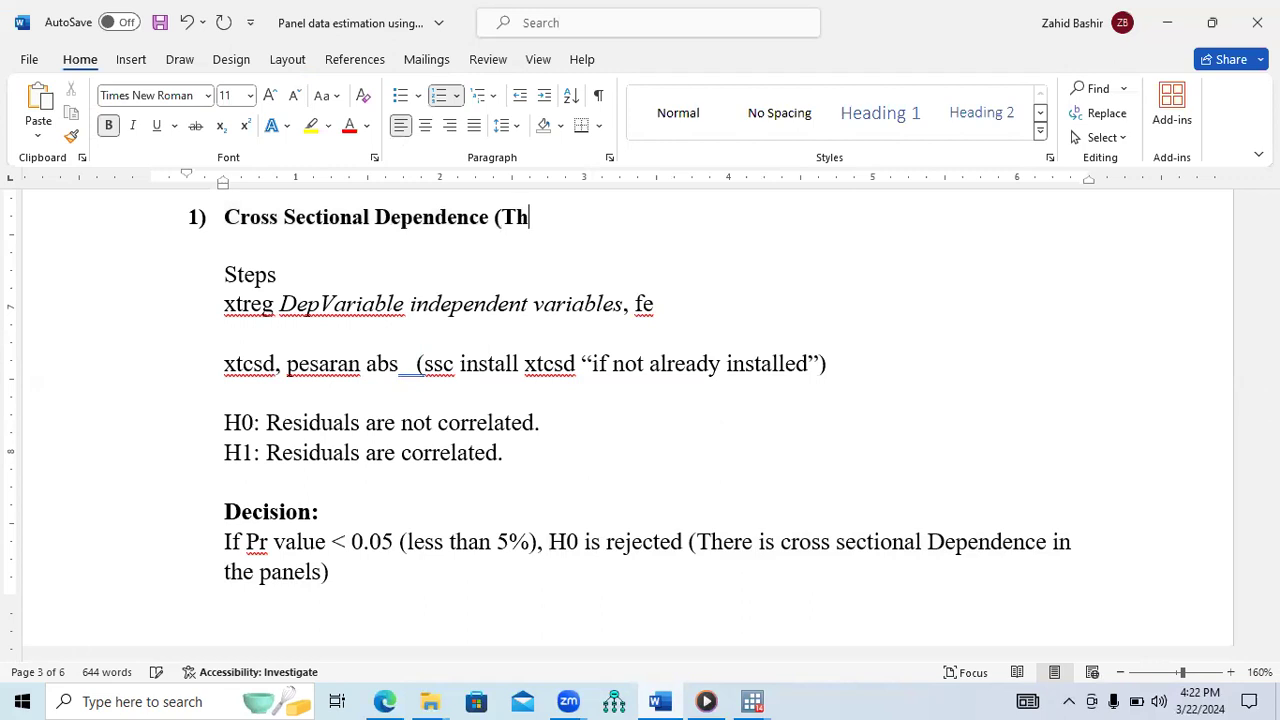
key(BackSpace)
text(ere should be no c)
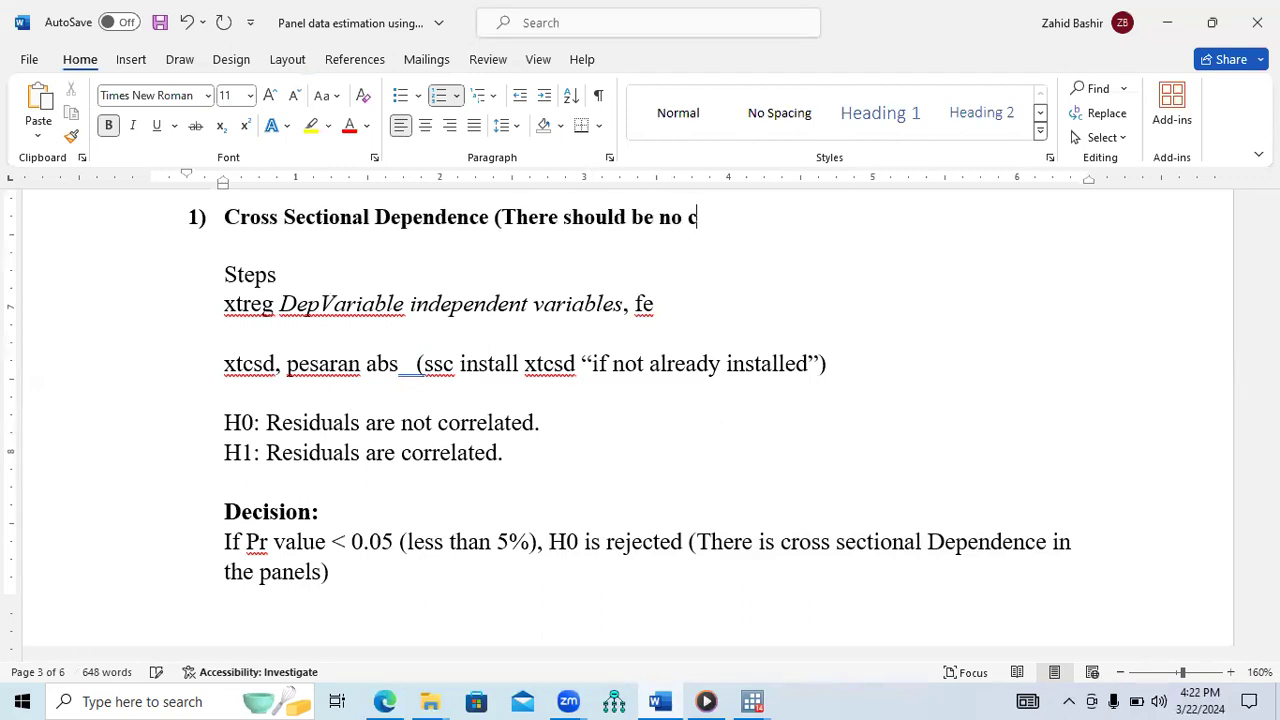
text(ross)
text(-sectional )
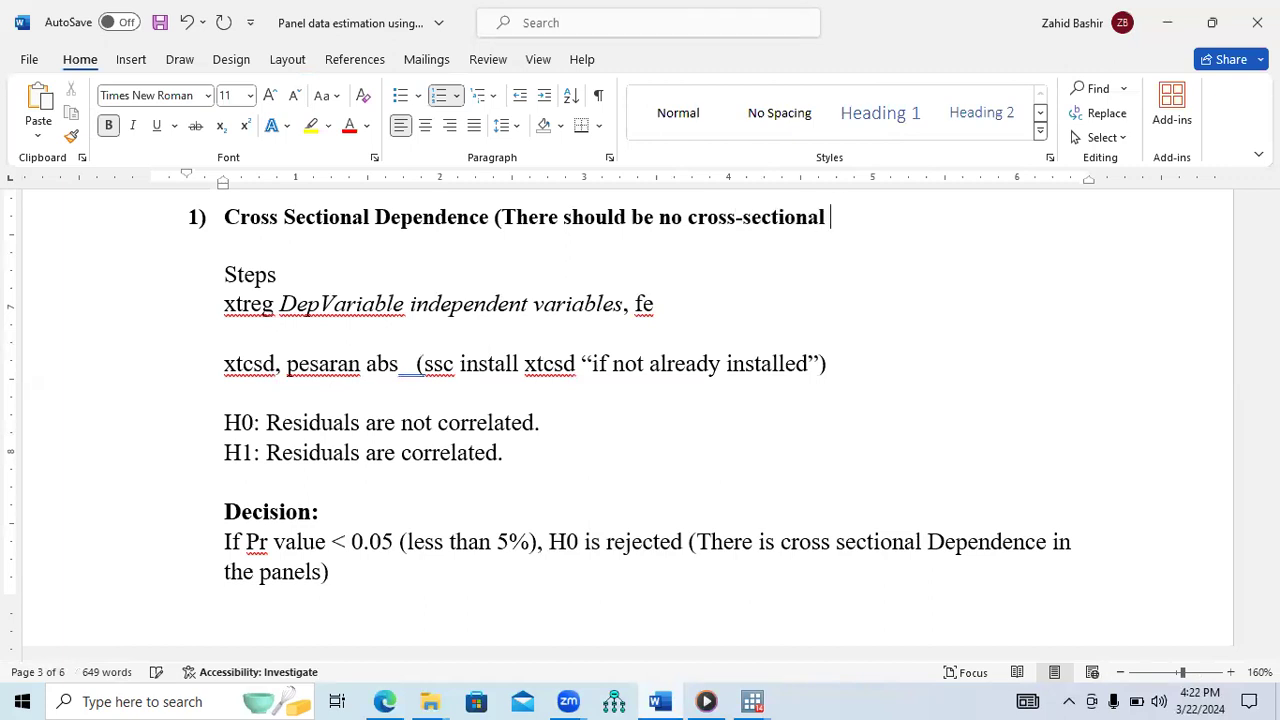
text(dependence))
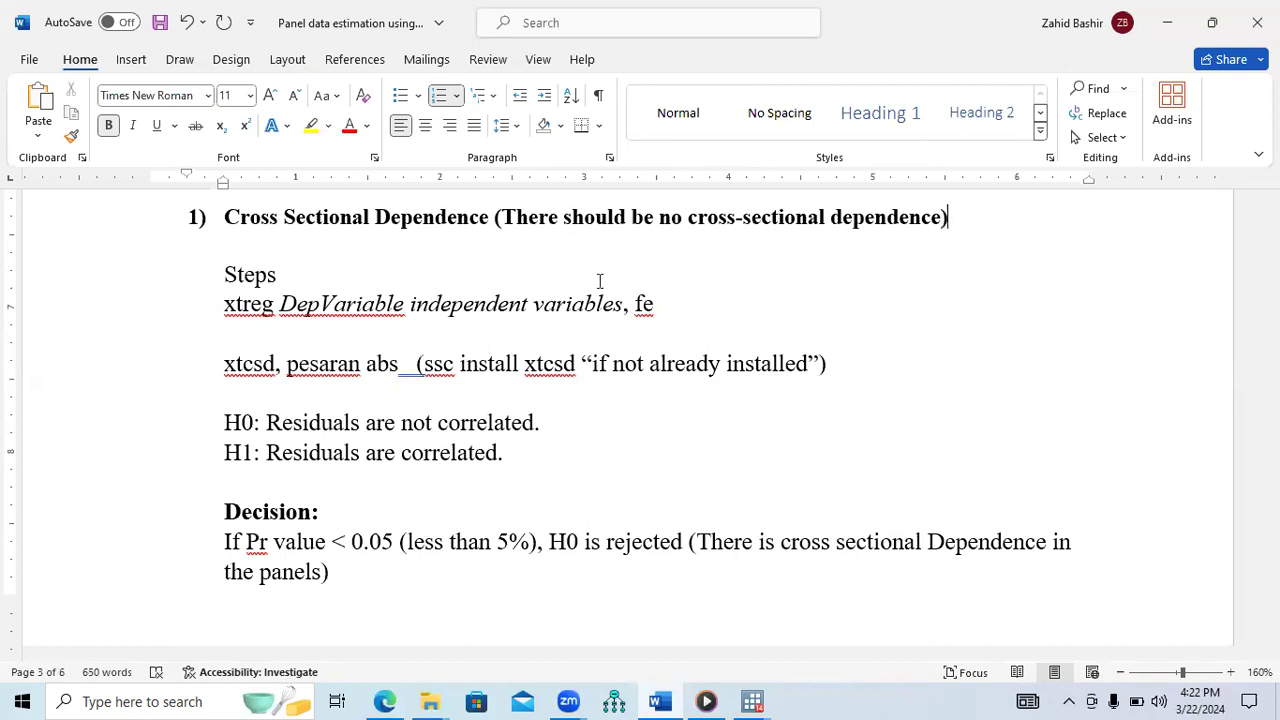
Read the Pr value decision rules against the heading's requirement and examine the note on the Xtscc remedy for cross-sectional dependence.
drag(256, 550, 390, 558)
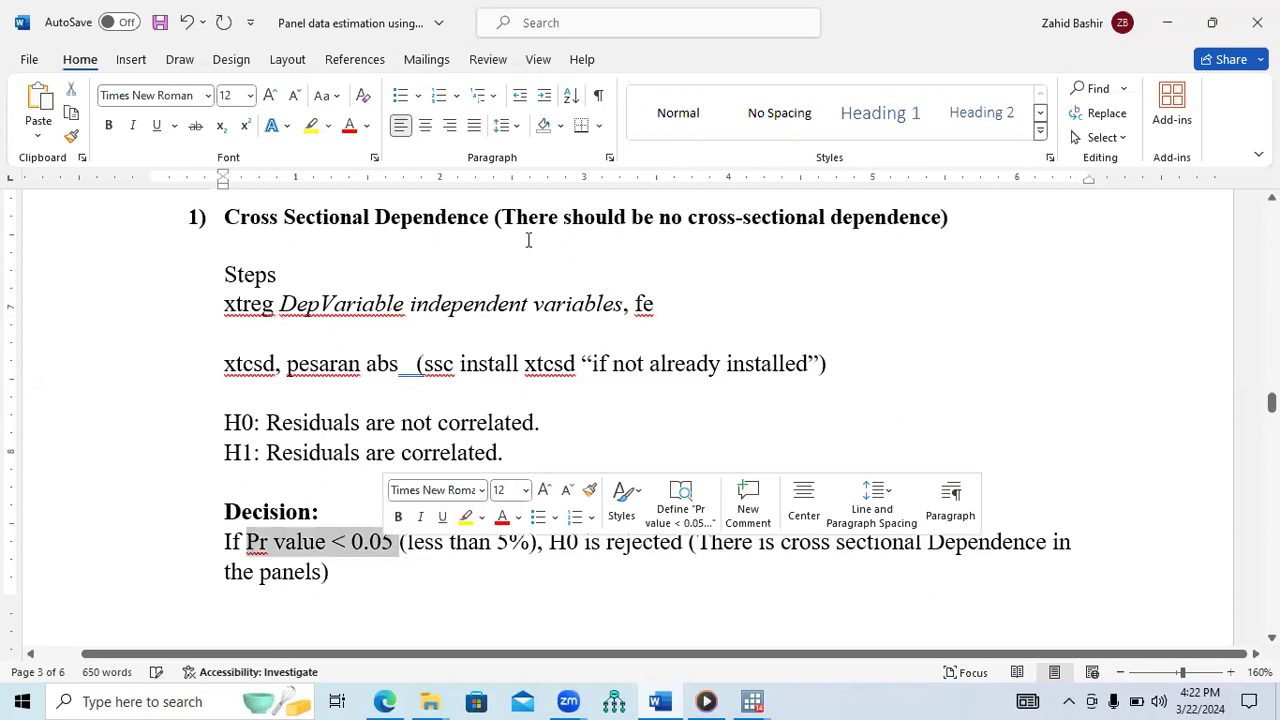
drag(502, 217, 950, 218)
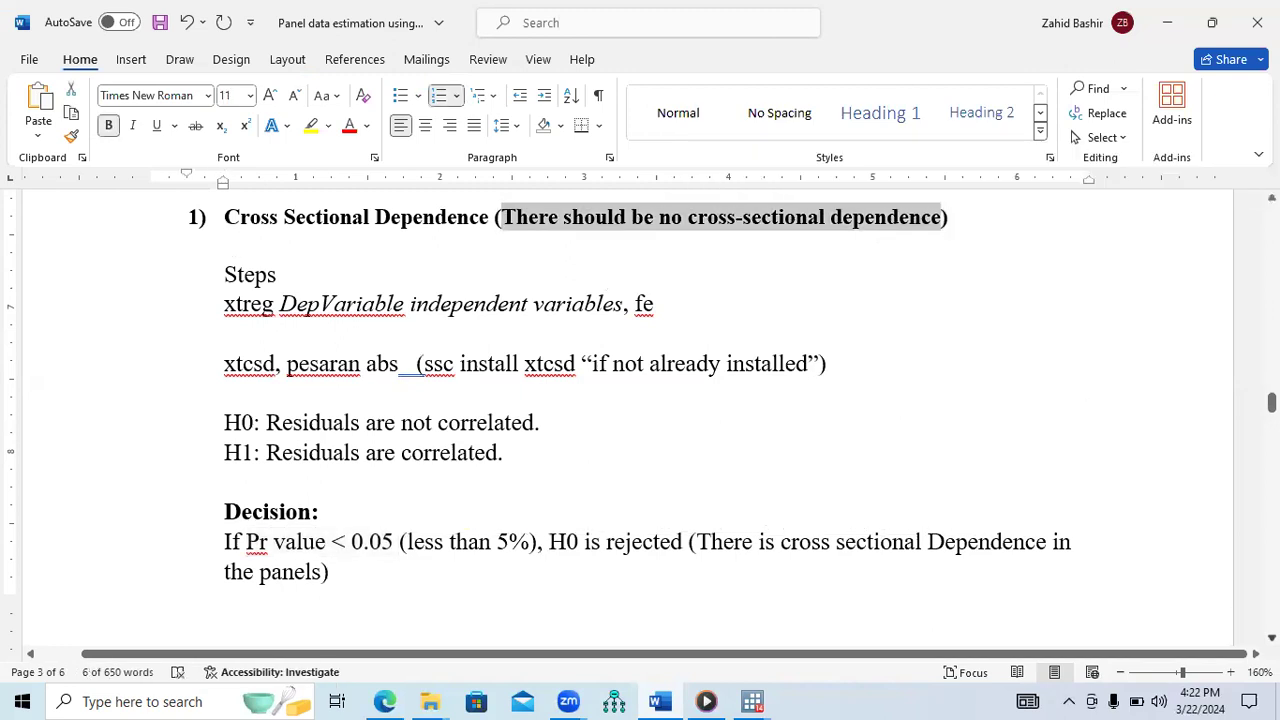
scroll(640, 410, down, 5)
scroll(875, 407, down, 7)
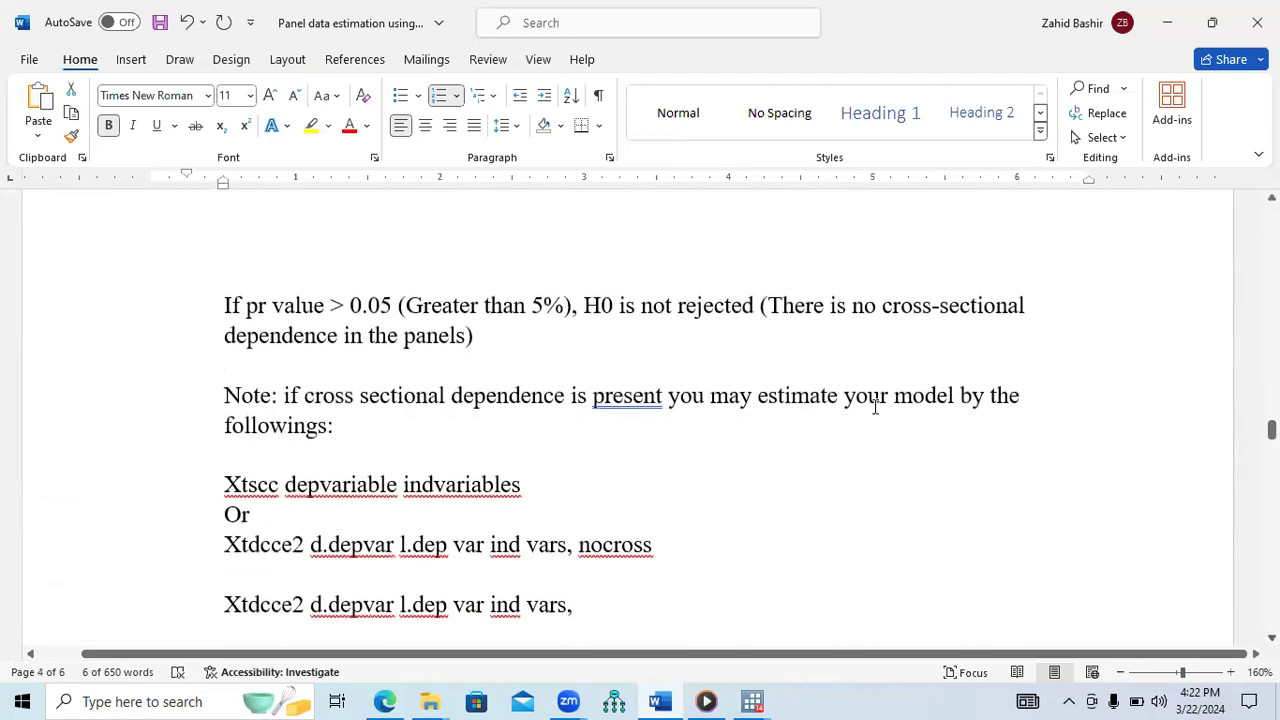
drag(768, 305, 450, 342)
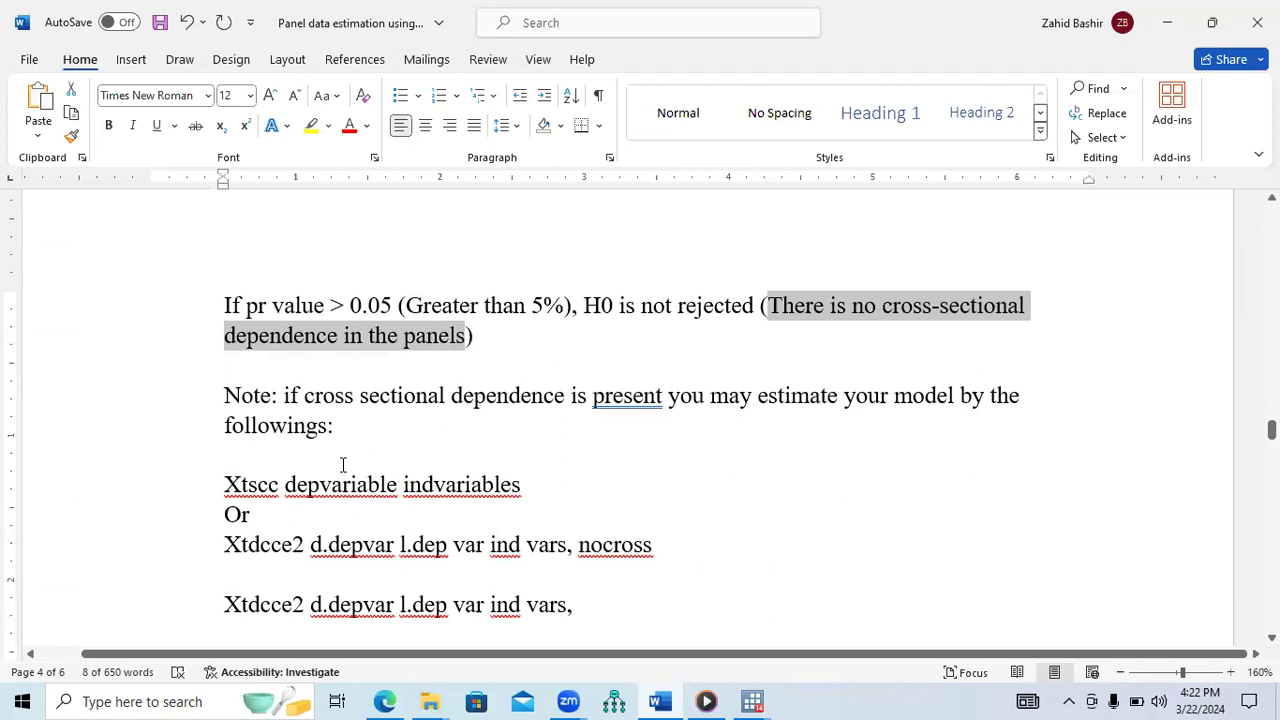
drag(226, 485, 540, 487)
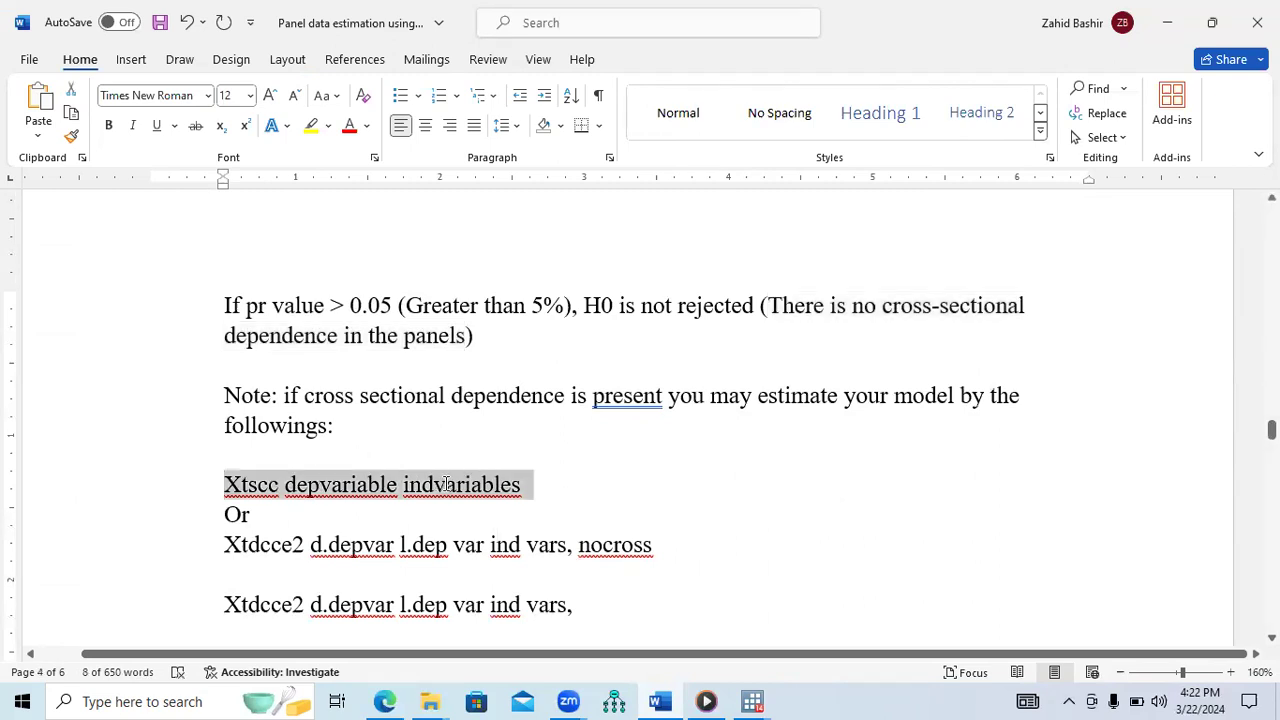
click(241, 488)
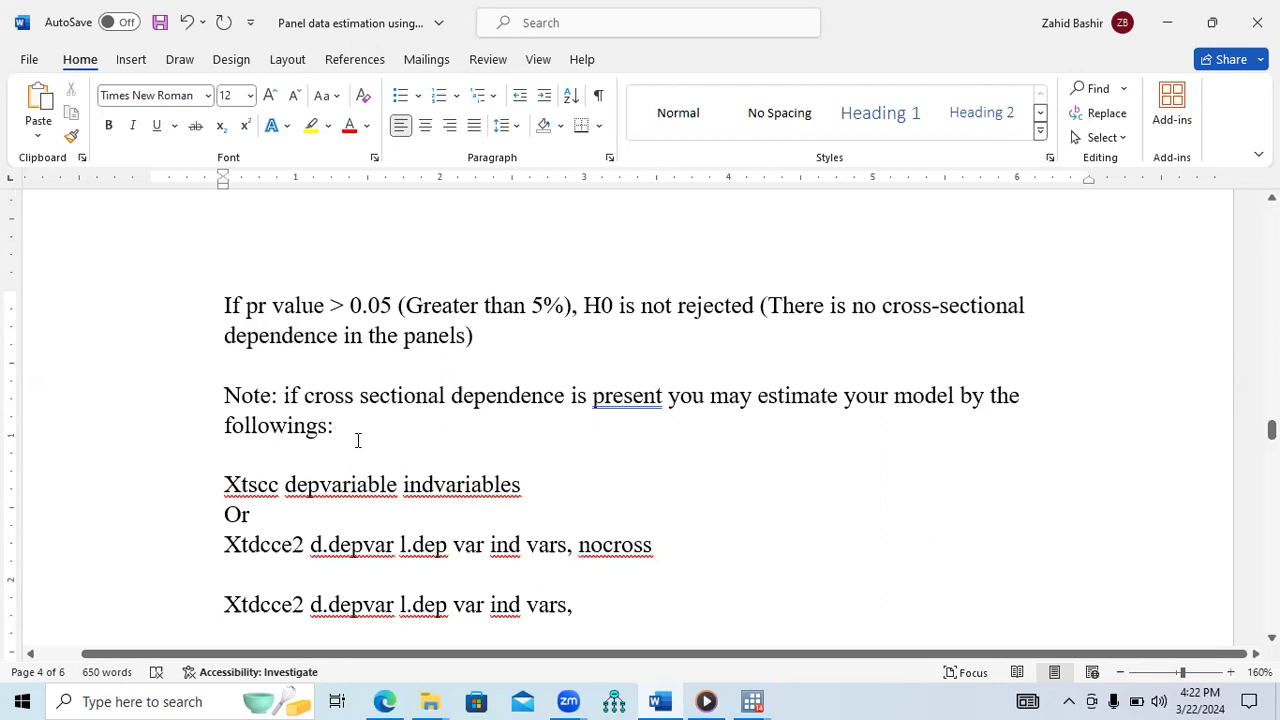
drag(312, 398, 564, 397)
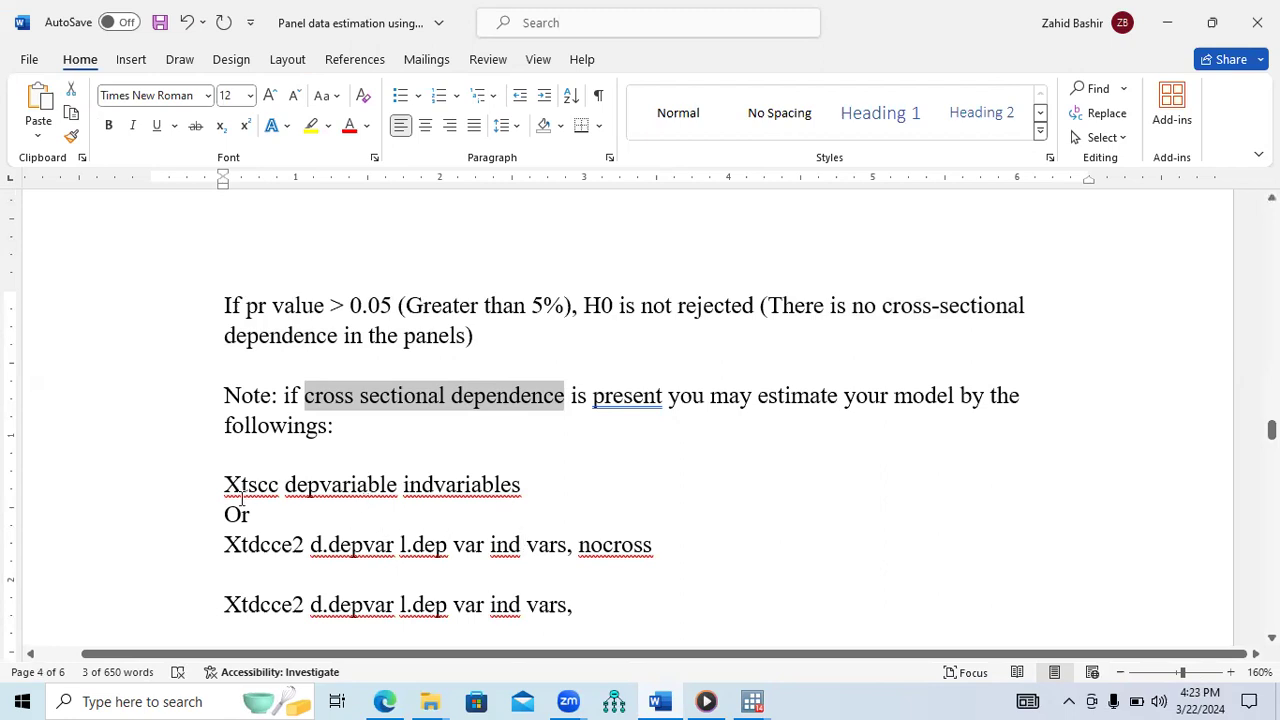
drag(225, 490, 248, 490)
drag(325, 490, 518, 488)
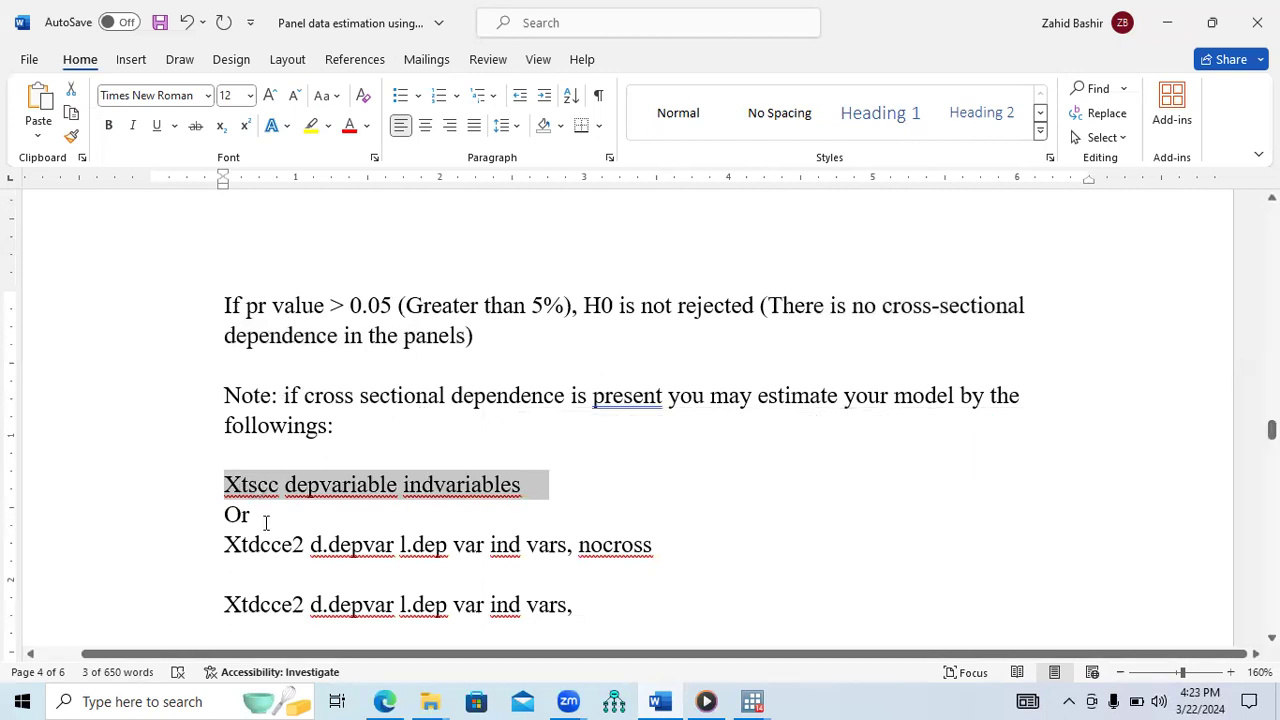
Switch to Stata and try to run xtscc fdi fd unc cf seg gdpgr gdppc trop infr excr rgr, copying the variables from the fixed-effects regression.
click(752, 701)
click(659, 660)
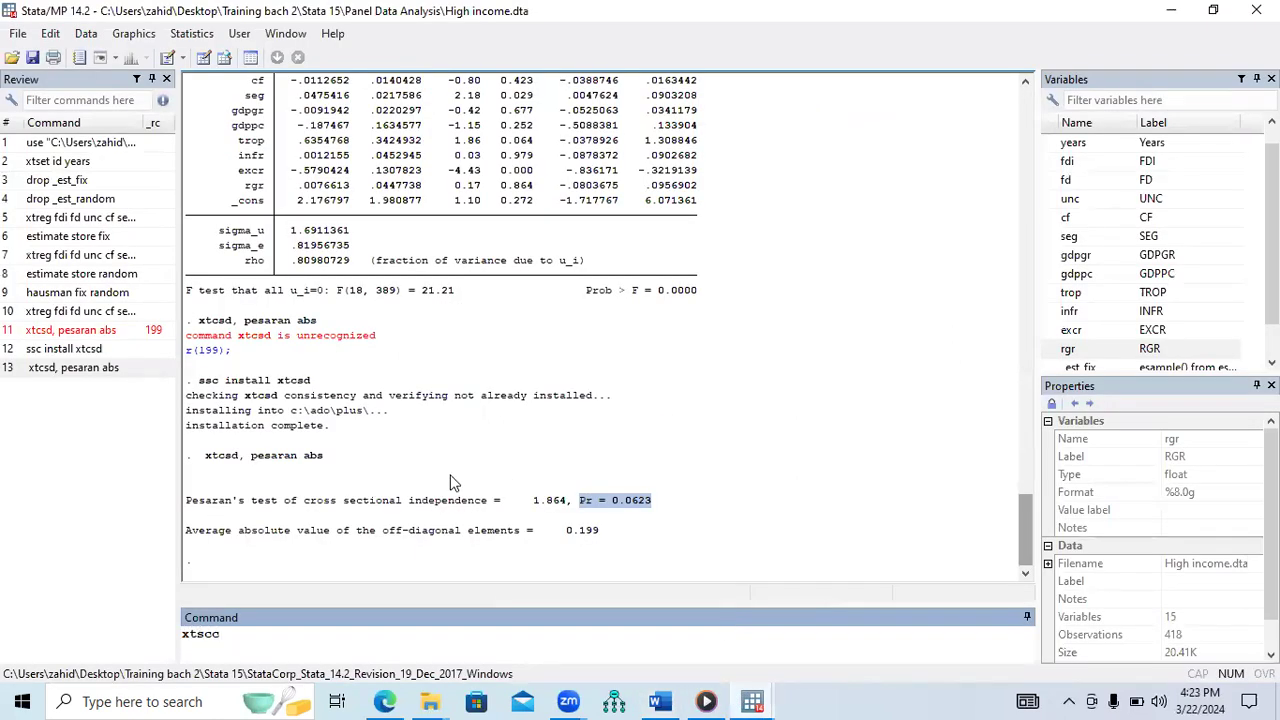
drag(1025, 531, 991, 466)
drag(242, 265, 558, 262)
key(ctrl+c)
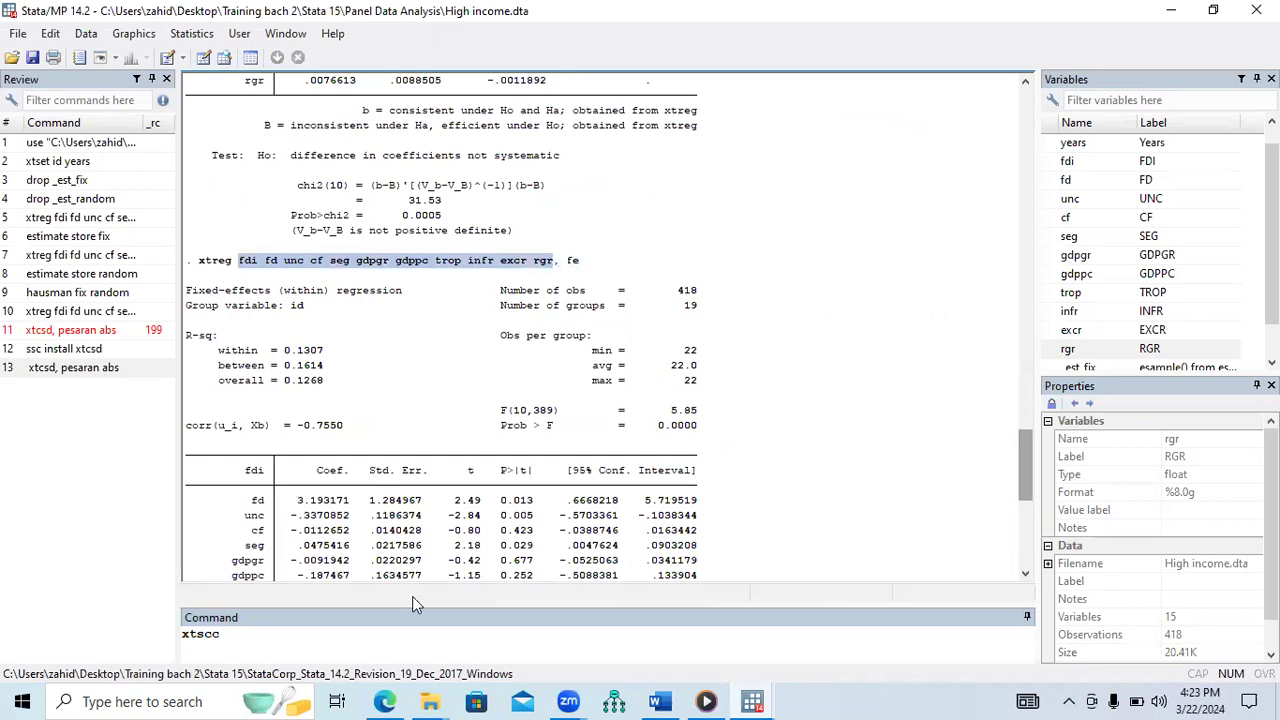
click(400, 630)
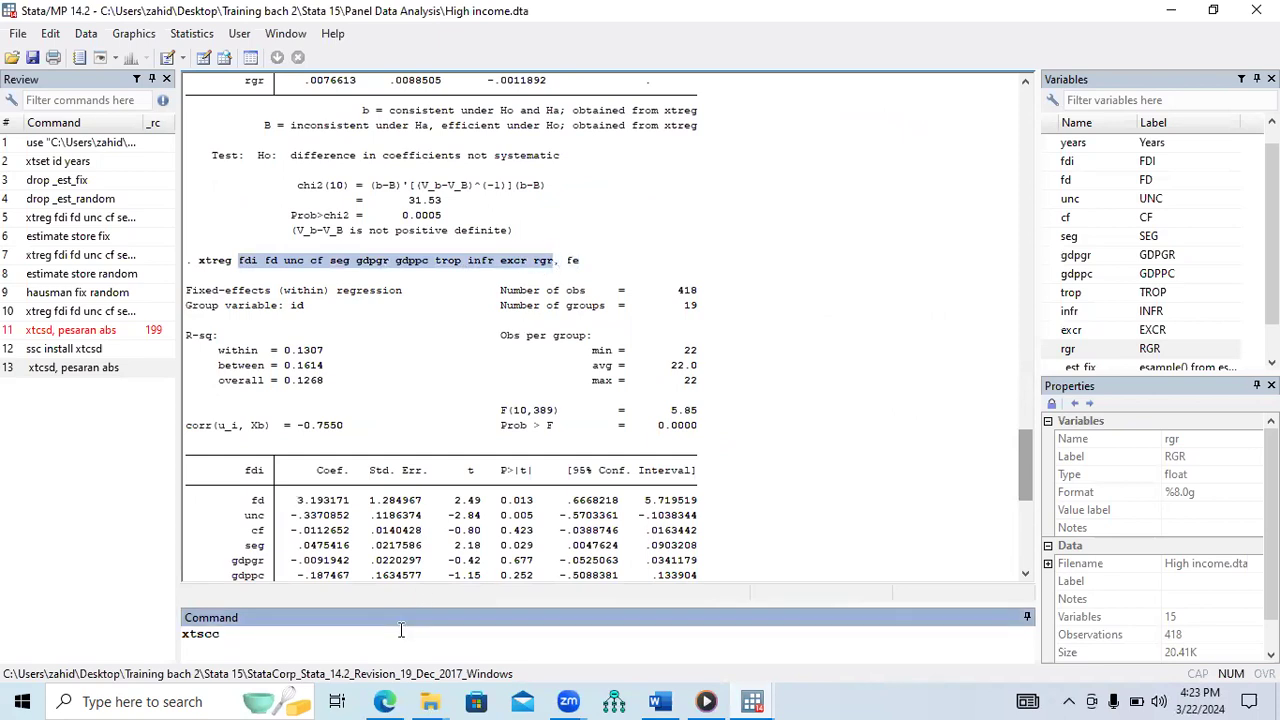
key(ctrl+v)
click(228, 637)
double_click(243, 638)
drag(259, 637, 597, 640)
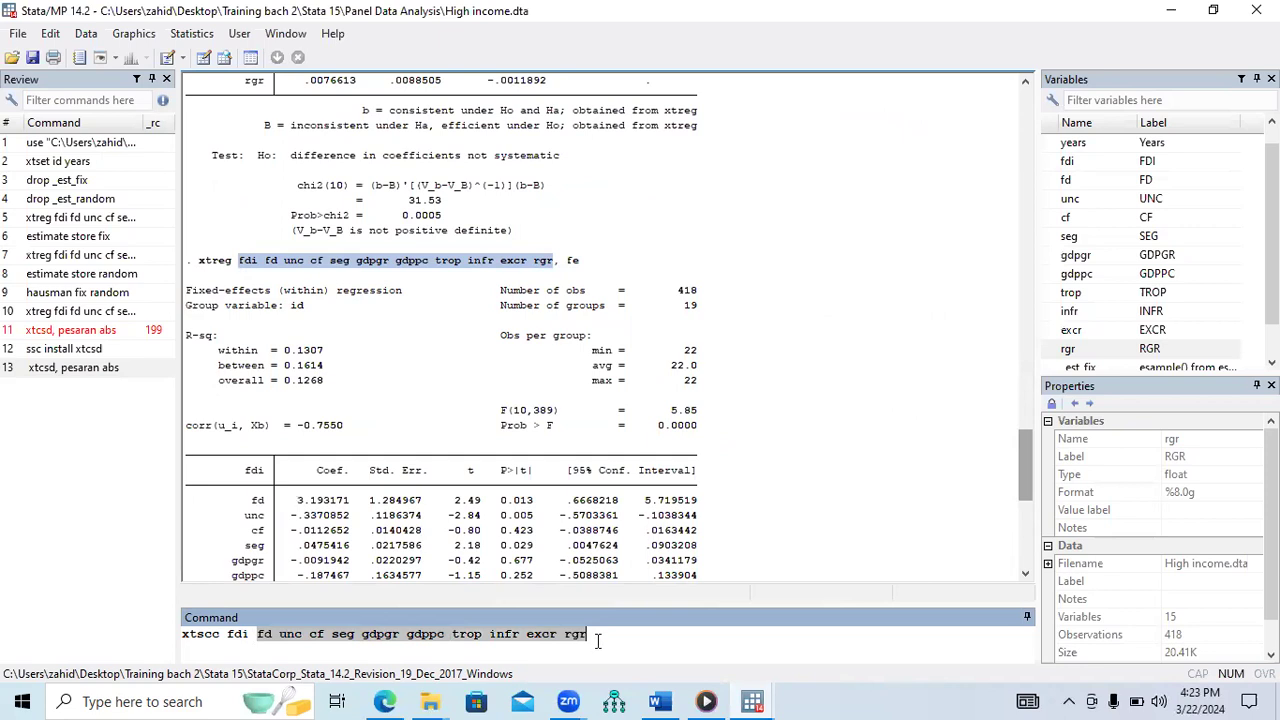
click(597, 641)
key(Return)
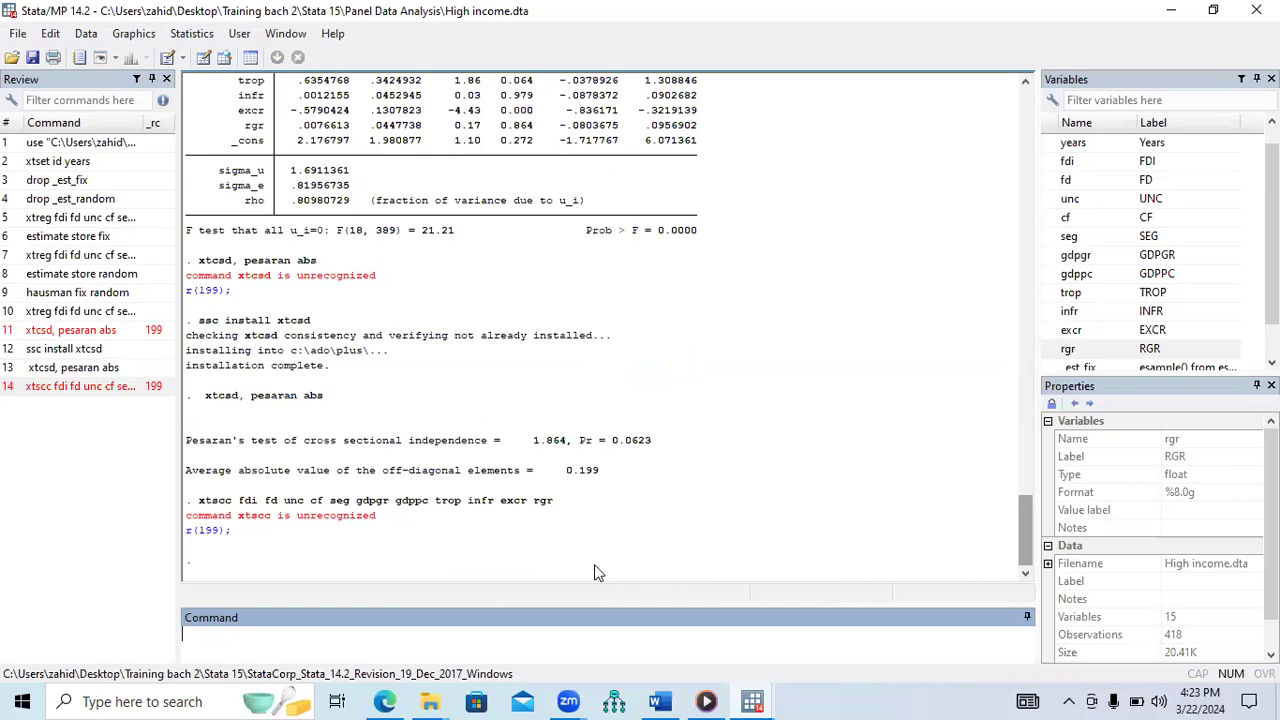
Install the package with ssc install xtscc, and rerun the earlier xtscc regression command copied from the results.
text(ssc install xtscc)
key(Return)
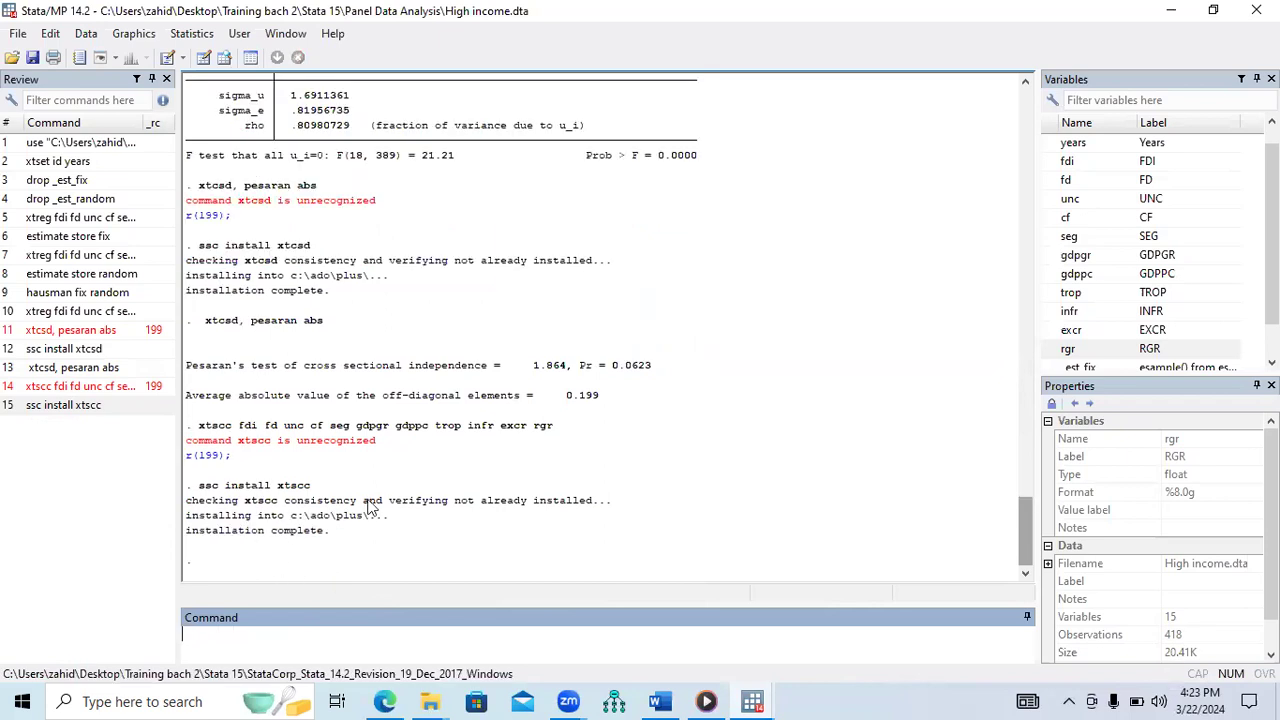
drag(555, 426, 200, 437)
key(ctrl+c)
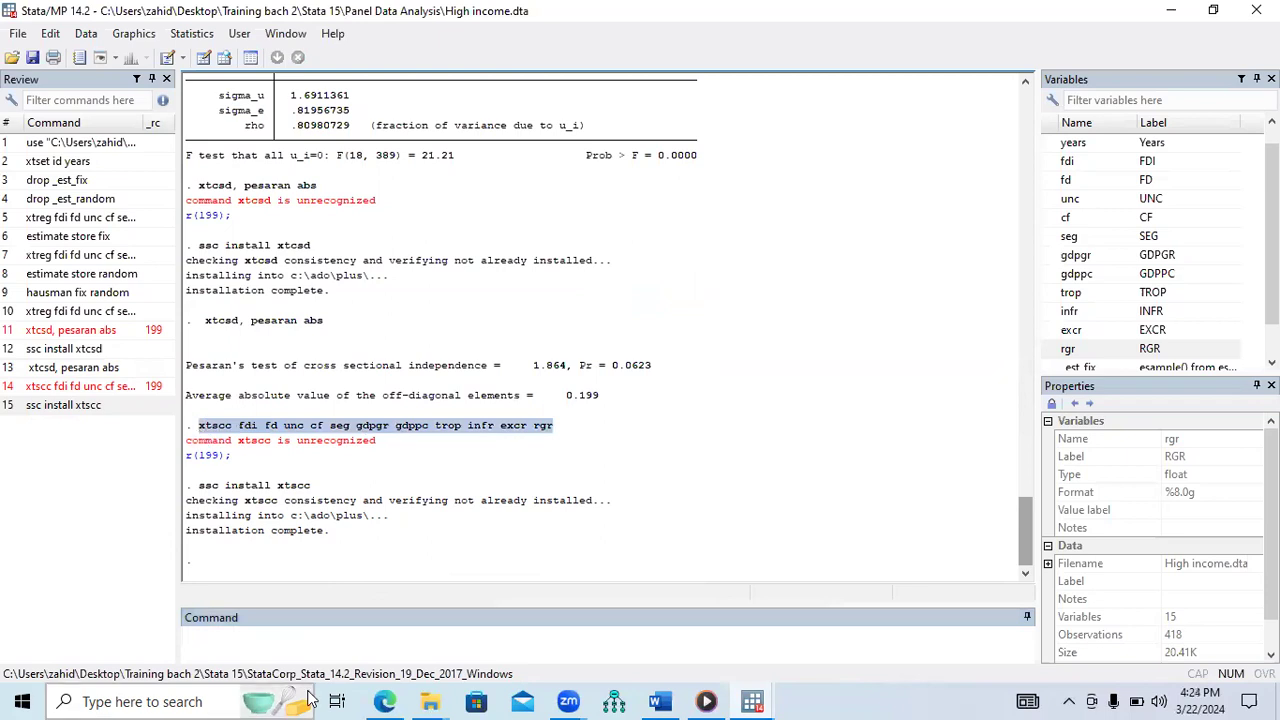
click(327, 639)
key(ctrl+v)
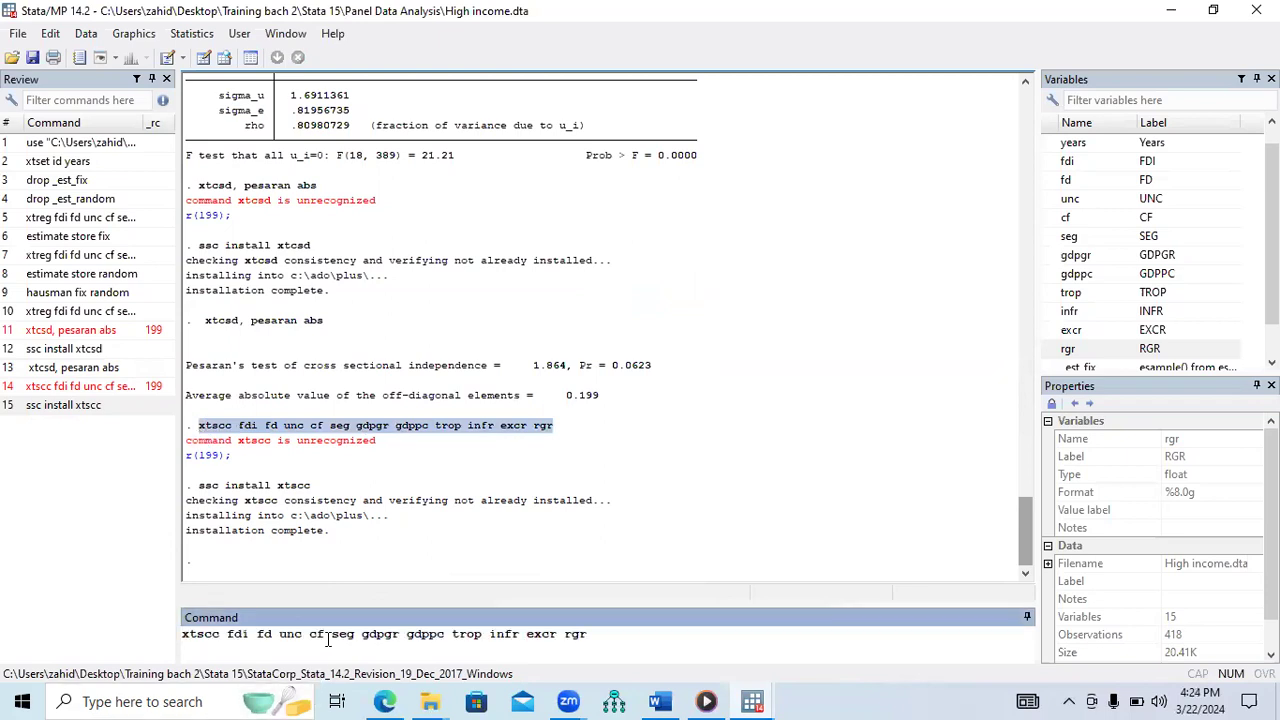
key(Return)
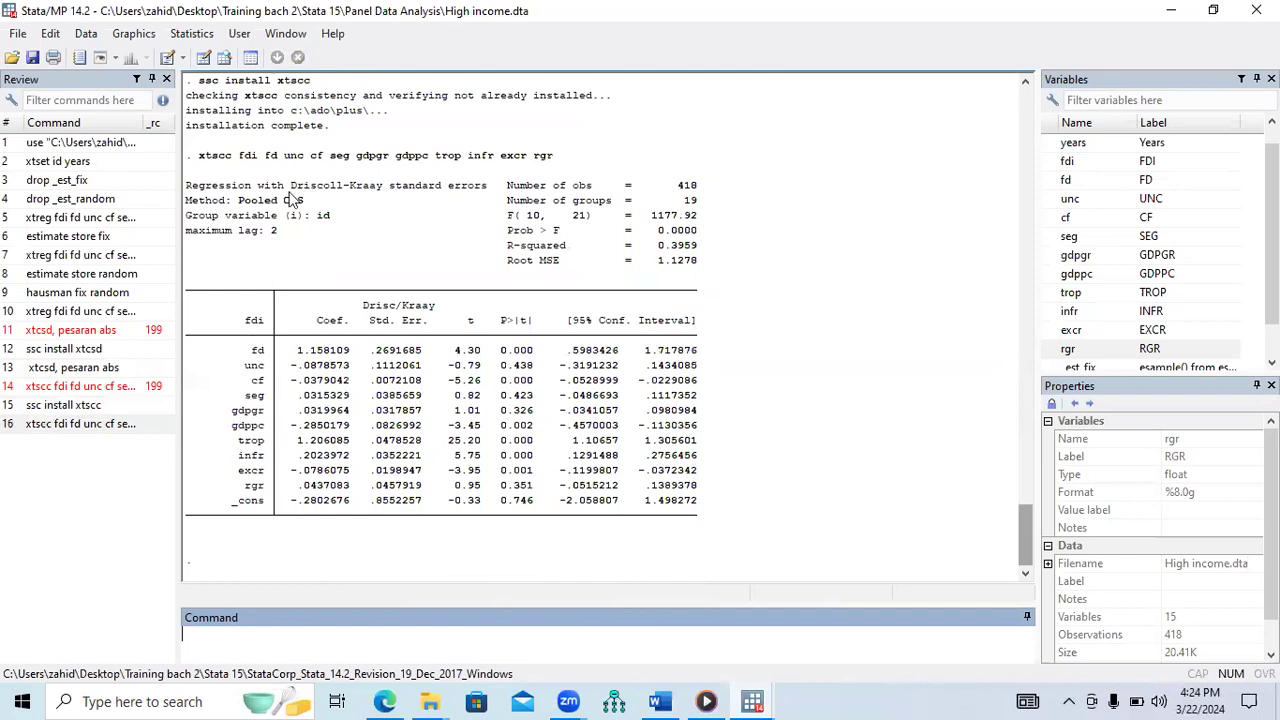
Examine the Driscoll-Kraay standard errors regression and compare it with the earlier fixed-effects output and Pesaran's test result.
drag(292, 190, 487, 197)
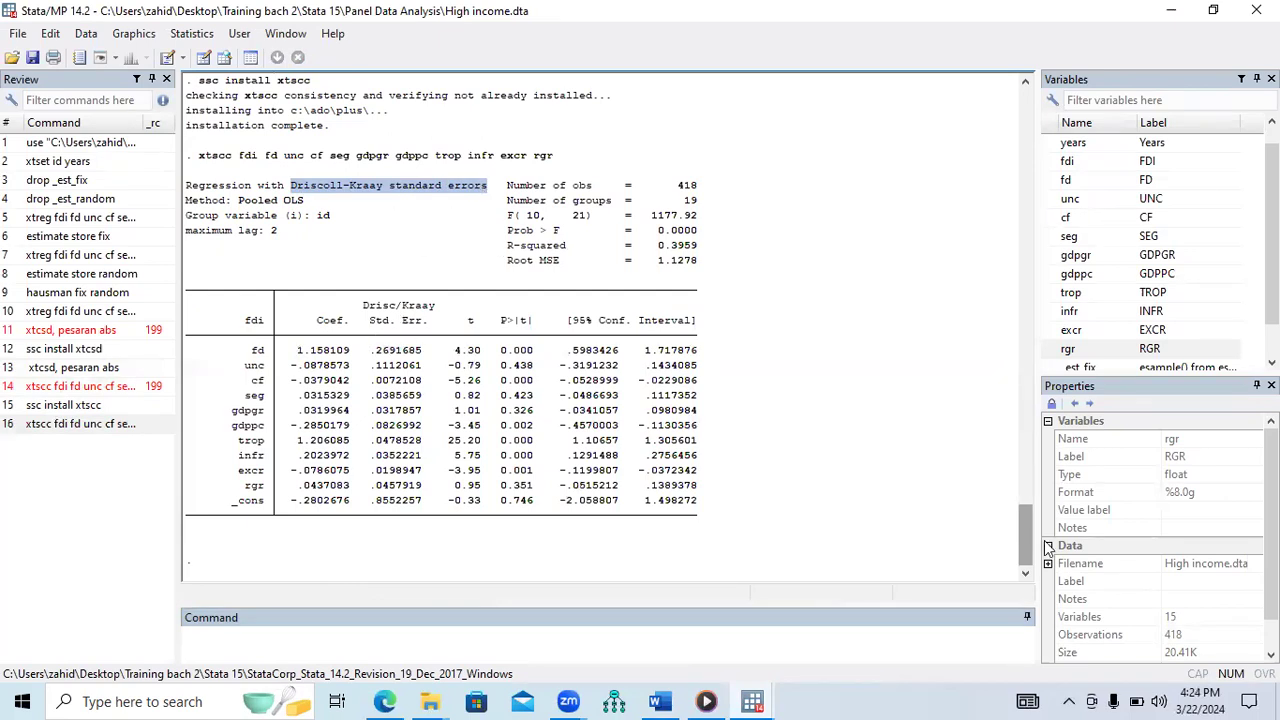
drag(1025, 542, 1025, 485)
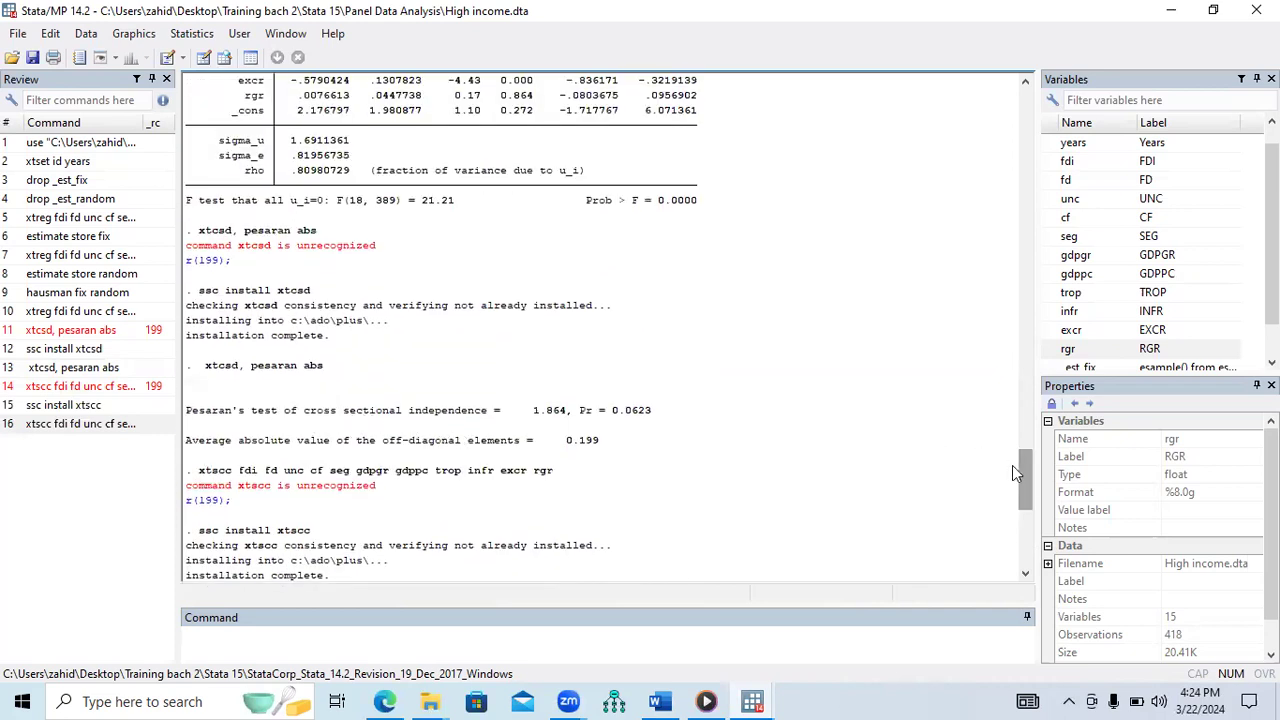
drag(1023, 463, 1027, 236)
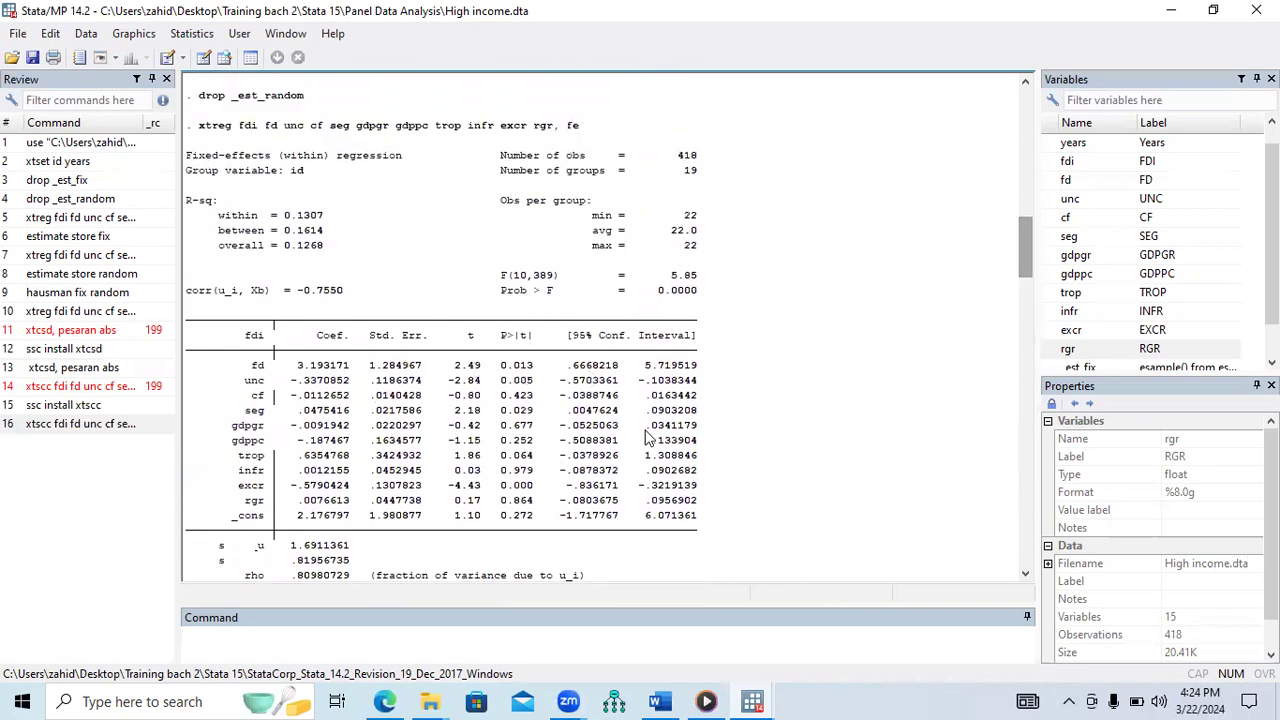
drag(1023, 262, 986, 552)
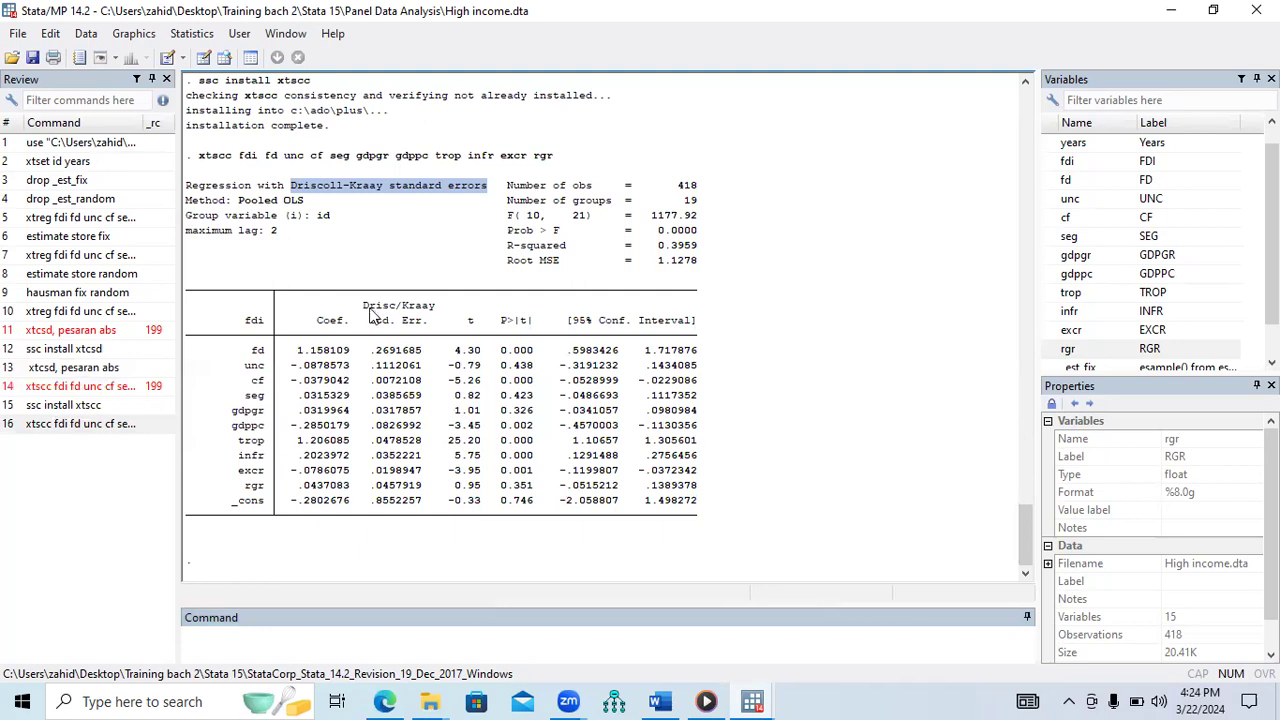
click(371, 224)
drag(290, 188, 475, 188)
drag(1020, 518, 1038, 458)
drag(670, 527, 185, 527)
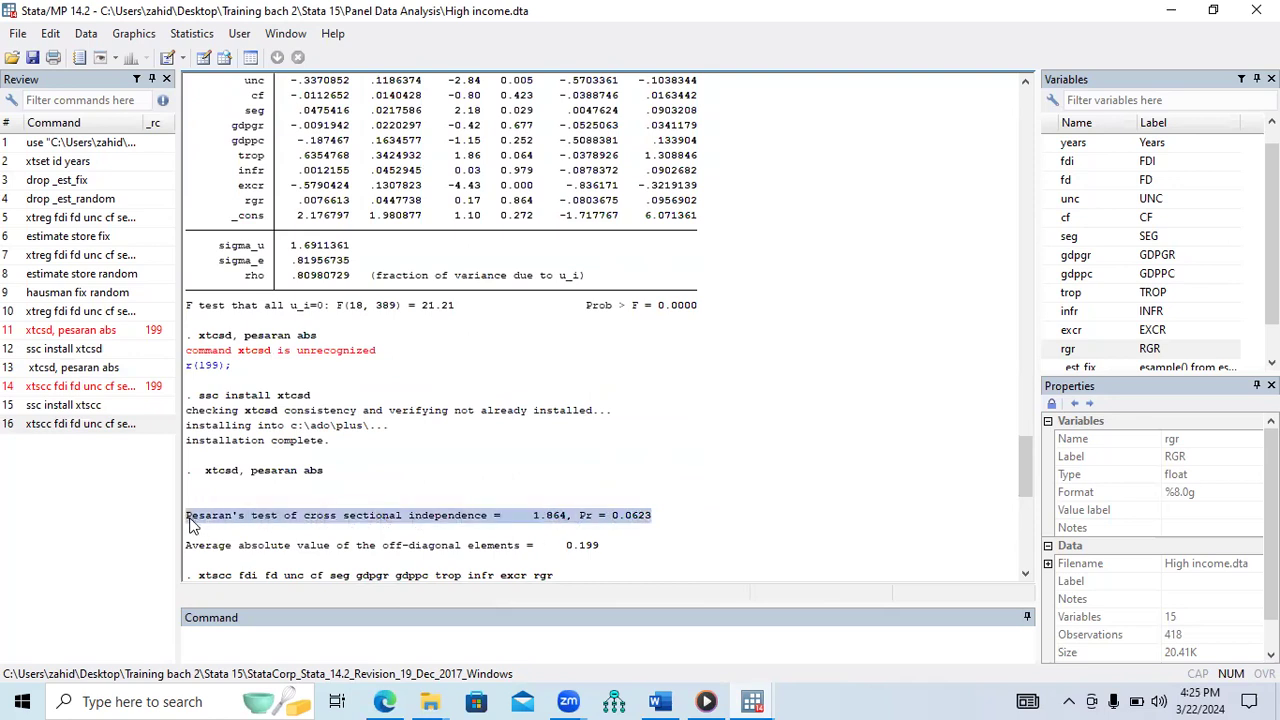
drag(1022, 484, 1020, 538)
drag(297, 222, 487, 226)
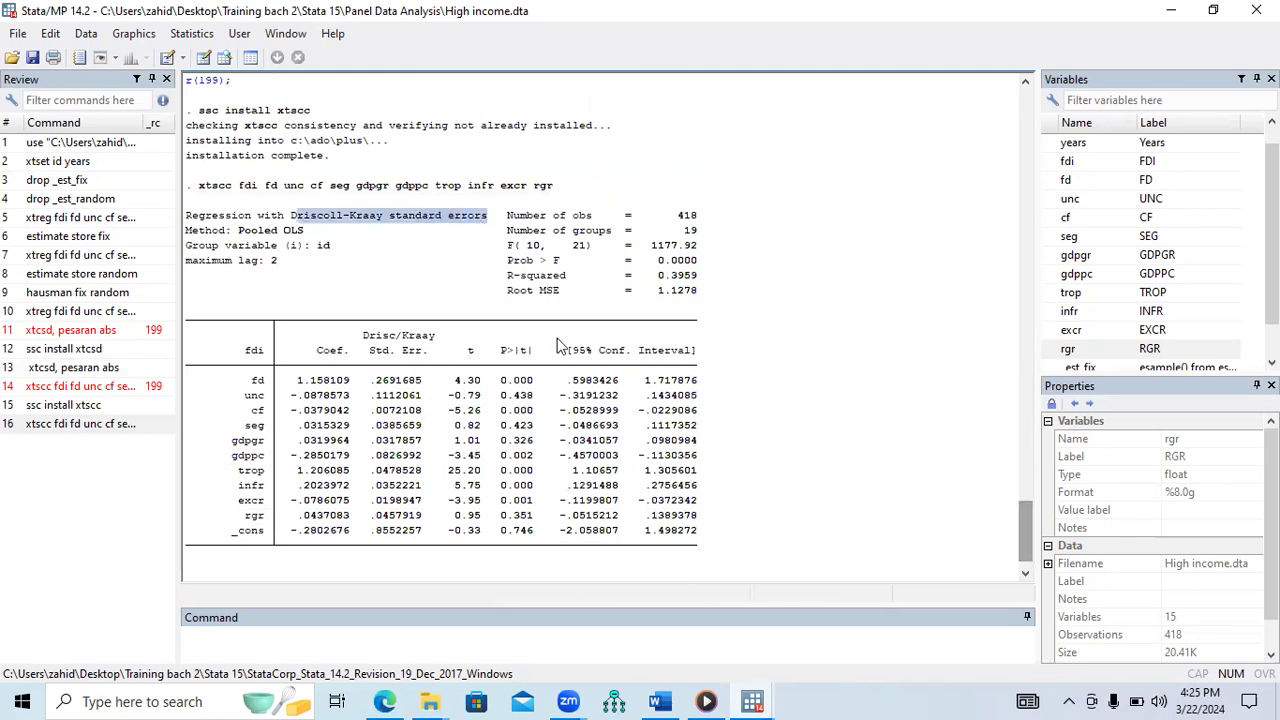
Switch to the Word guide and examine the Xtdcce2 command syntax listed as the alternative to Xtscc for cross-sectional dependence.
click(660, 701)
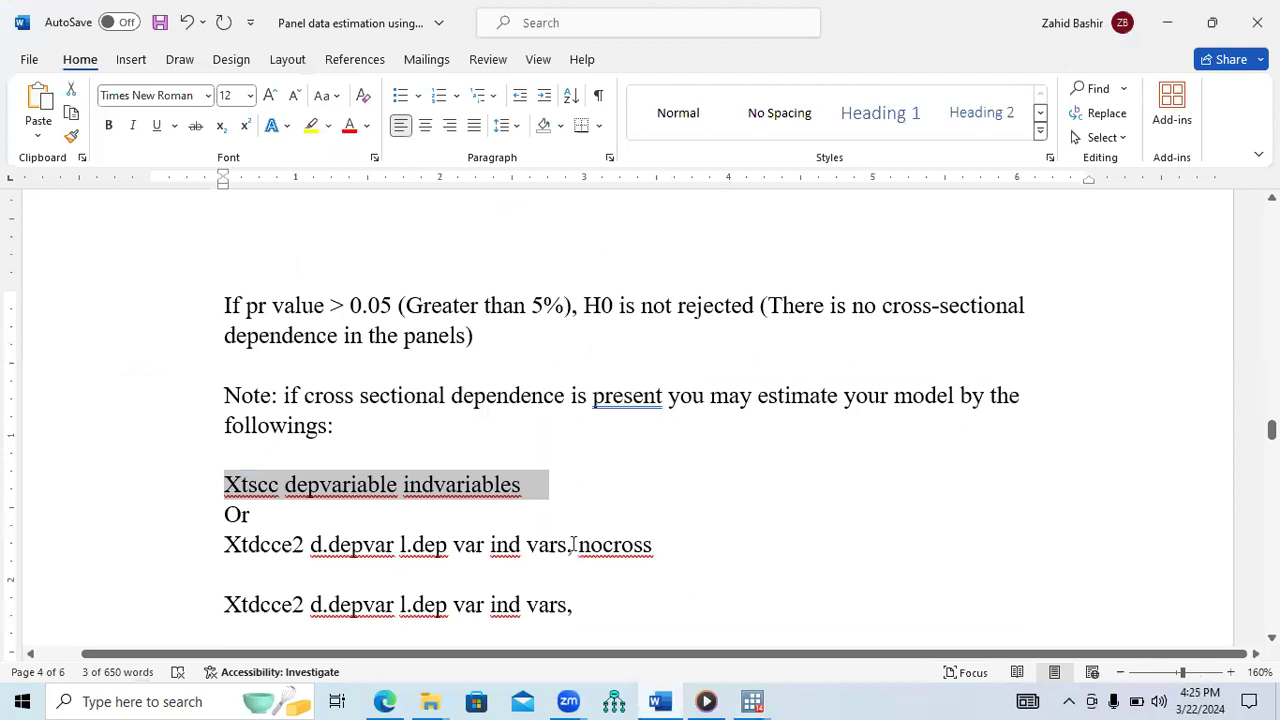
drag(521, 487, 237, 490)
drag(227, 544, 297, 548)
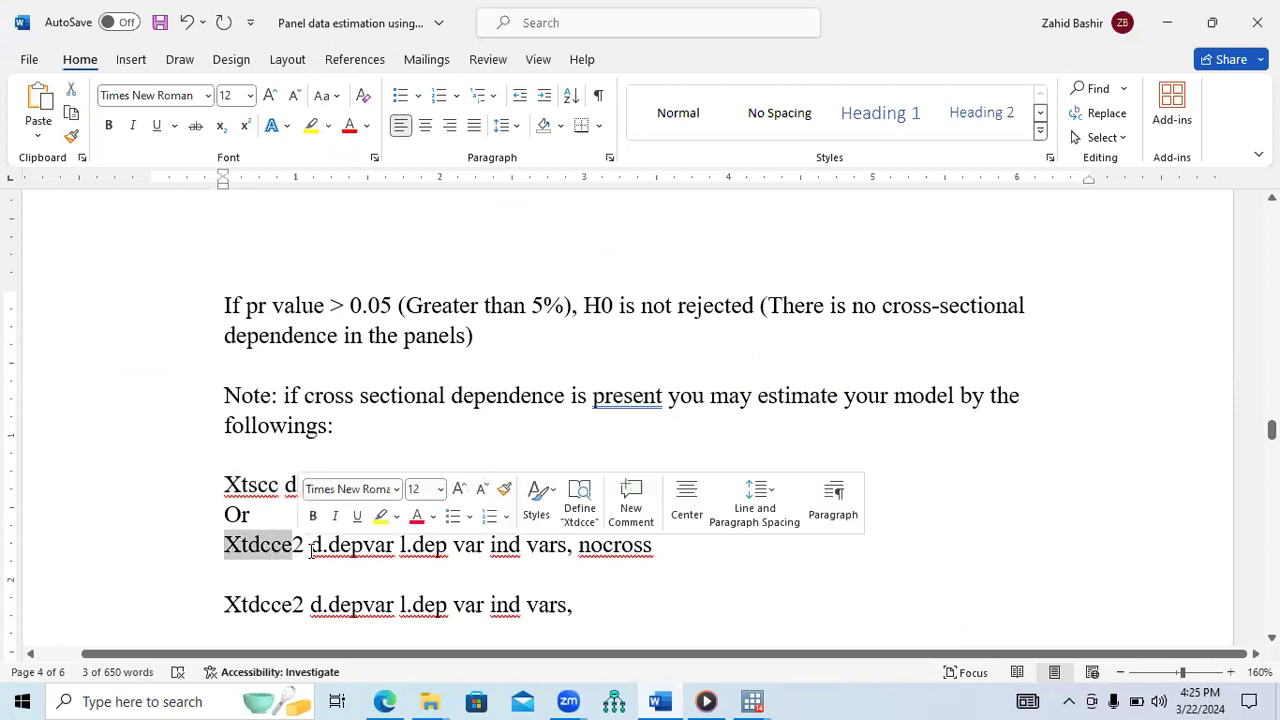
click(311, 548)
double_click(360, 552)
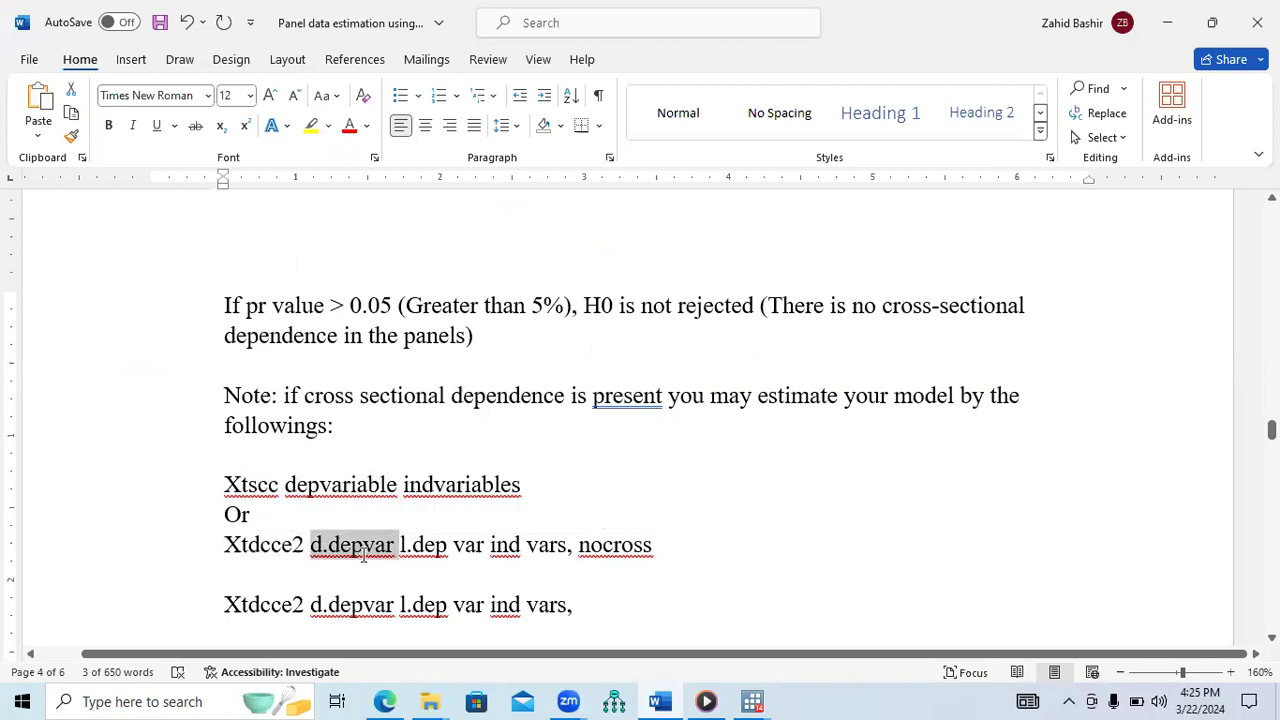
drag(401, 547, 440, 548)
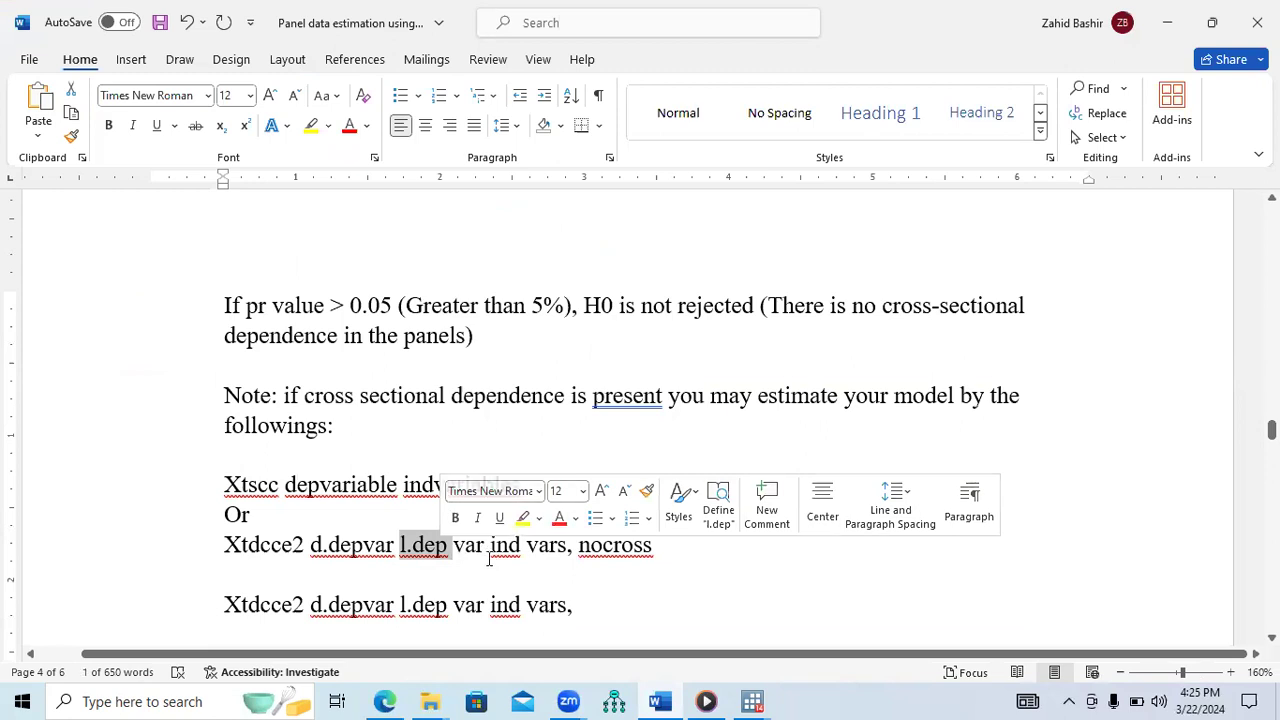
drag(491, 547, 565, 553)
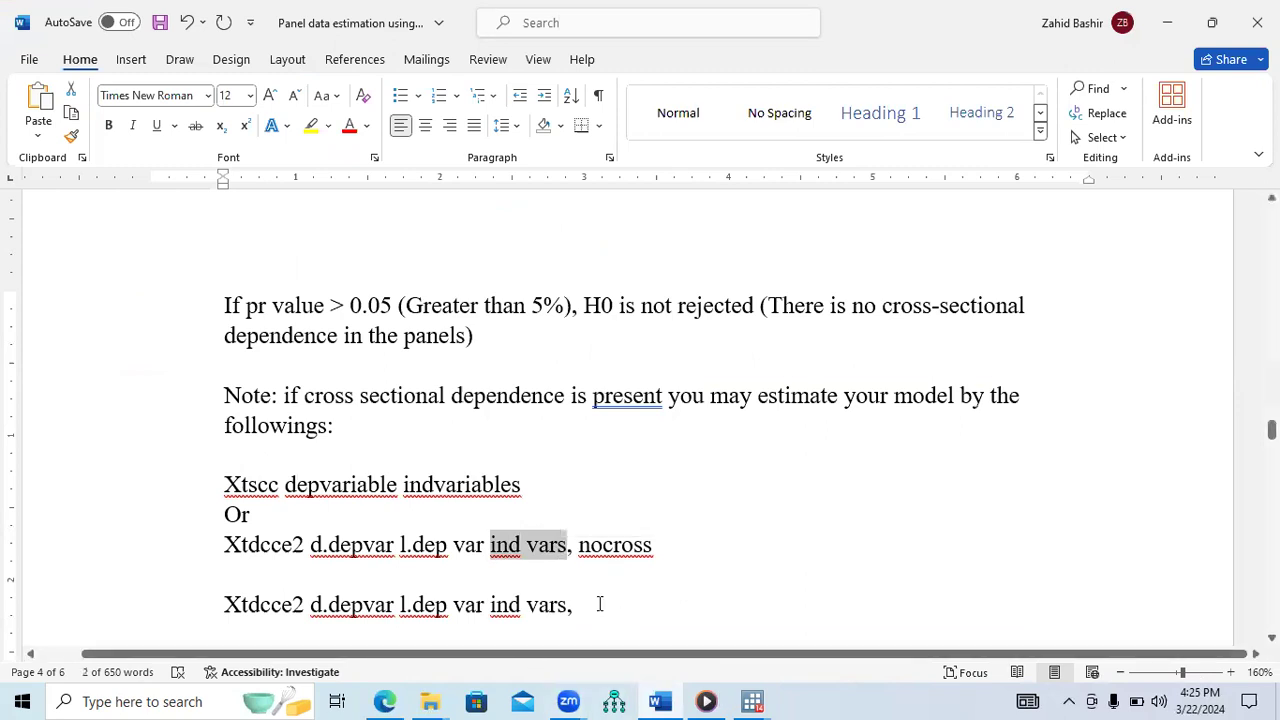
drag(519, 485, 256, 484)
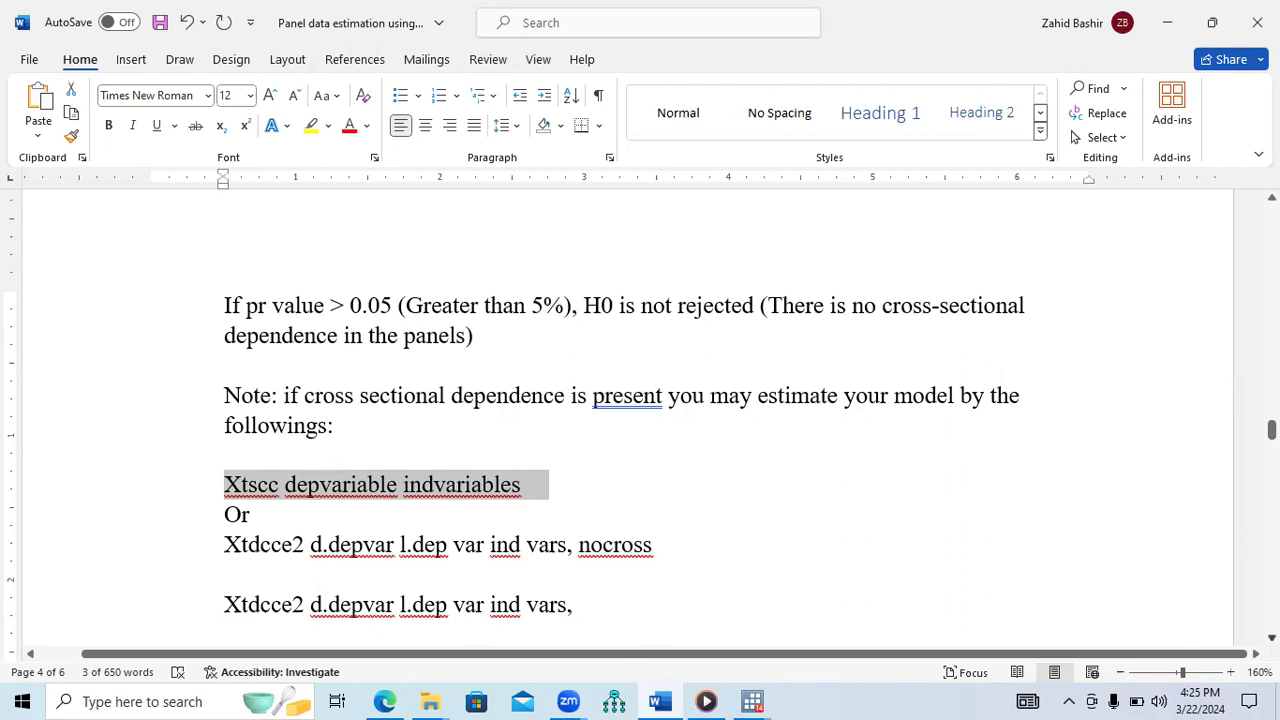
Append "(There should not be a groupwise hetrocedasticity)" to the Groupwise Heteroskedasticity heading.
scroll(310, 490, down, 5)
scroll(310, 235, down, 4)
scroll(310, 235, down, 4)
scroll(297, 290, down, 2)
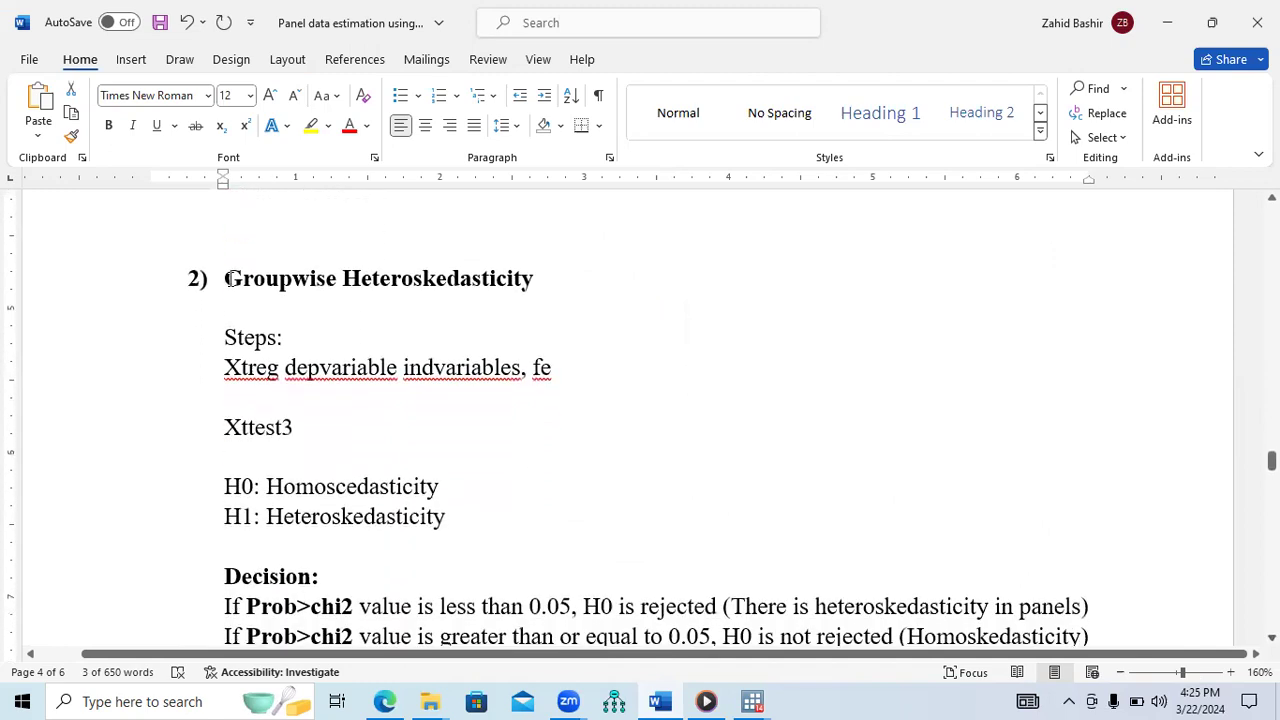
drag(326, 285, 543, 292)
click(543, 292)
text((Ther)
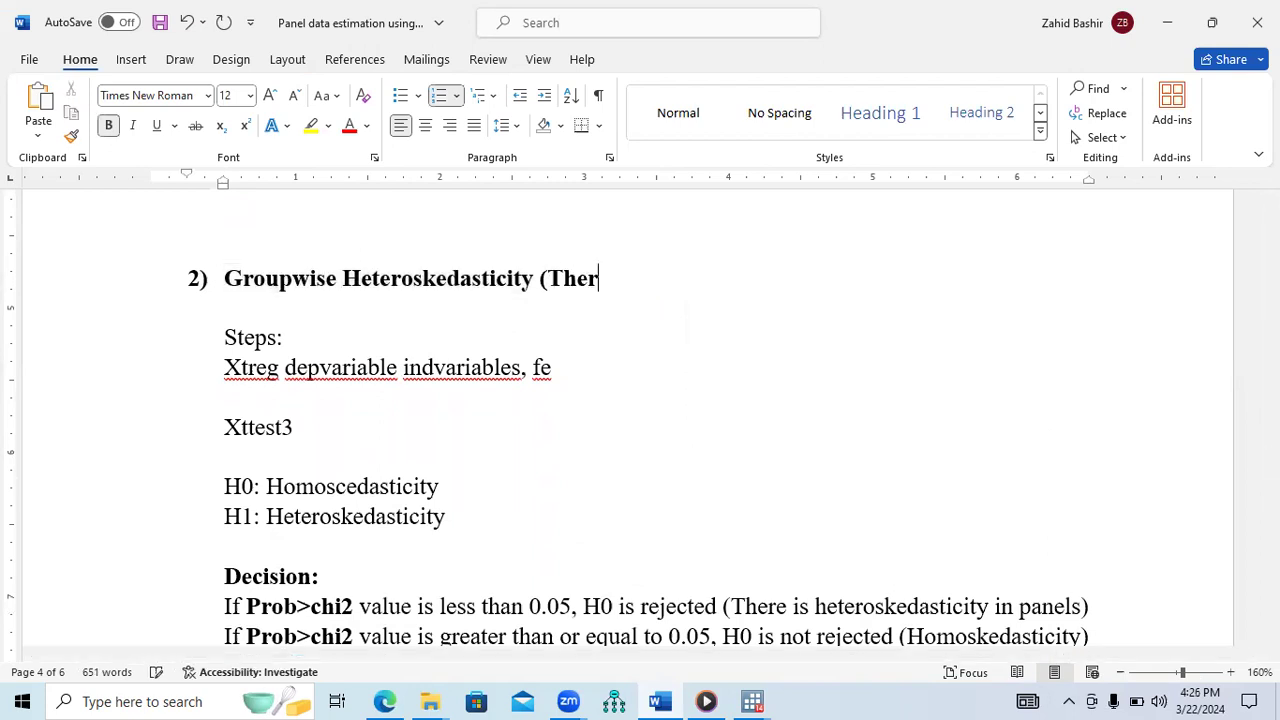
text(e should not be a)
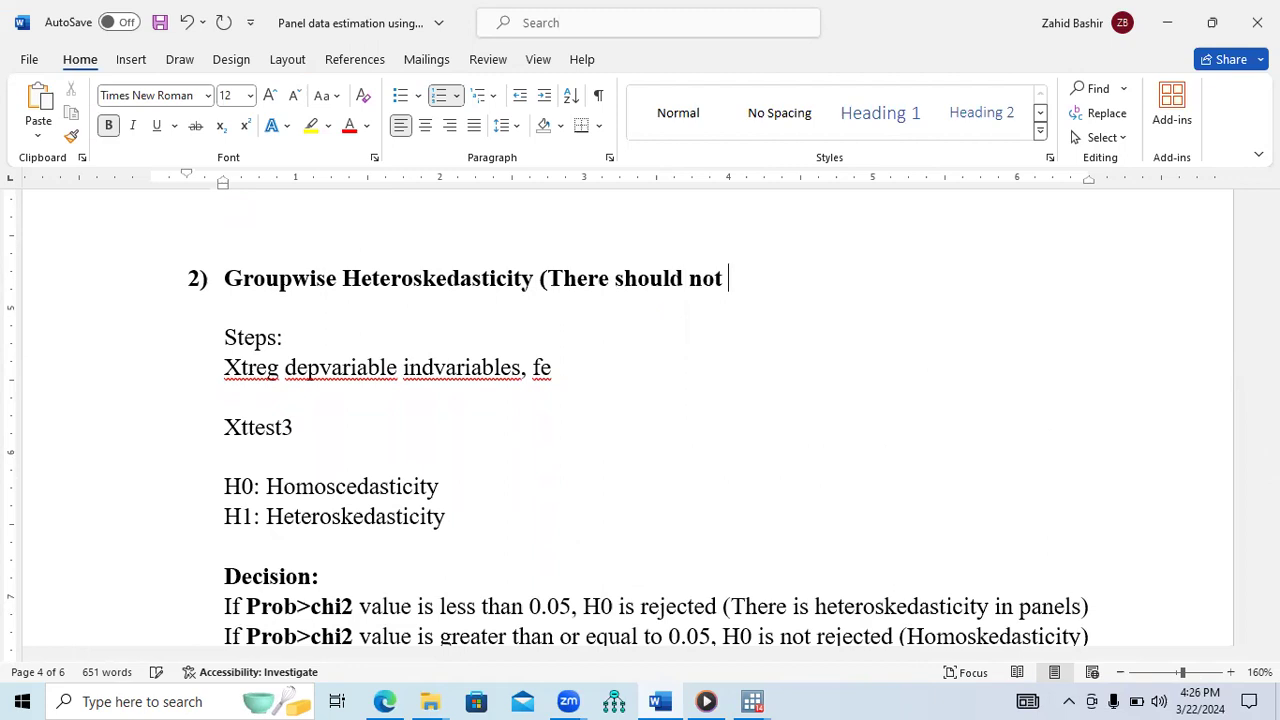
key(BackSpace)
text(be a groupwise hetroc)
text(eds)
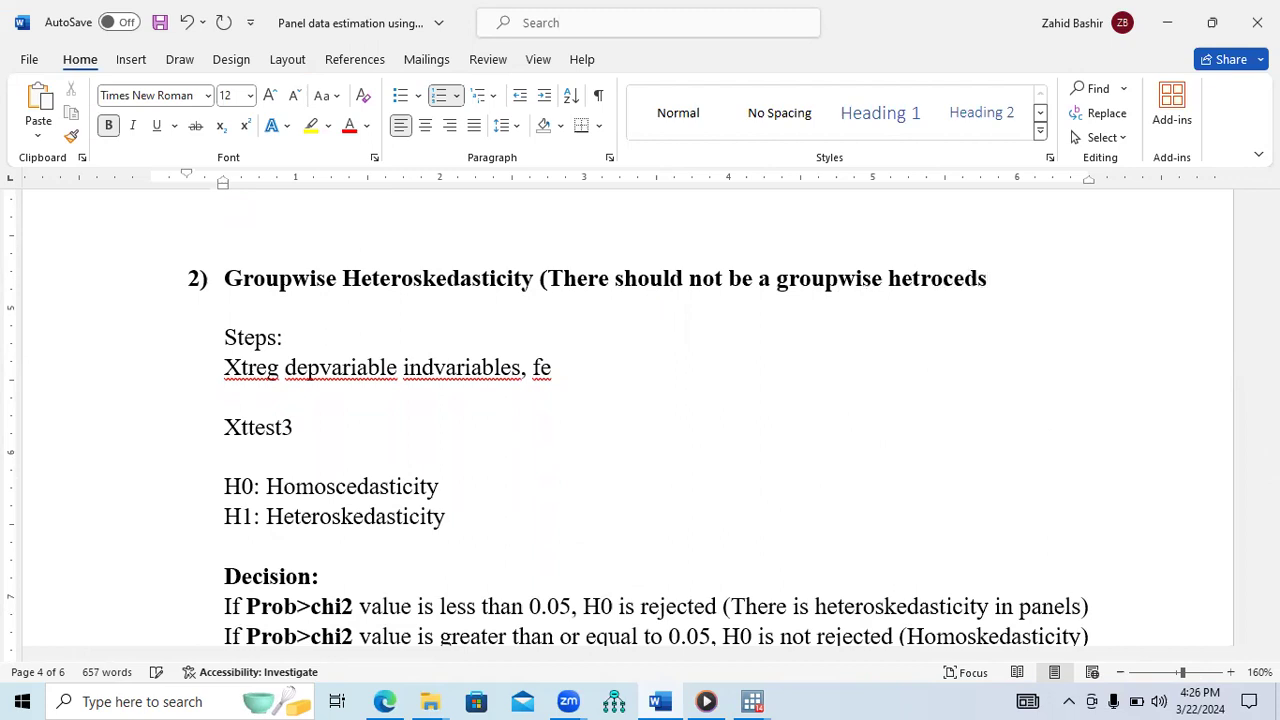
key(BackSpace)
text(asticity))
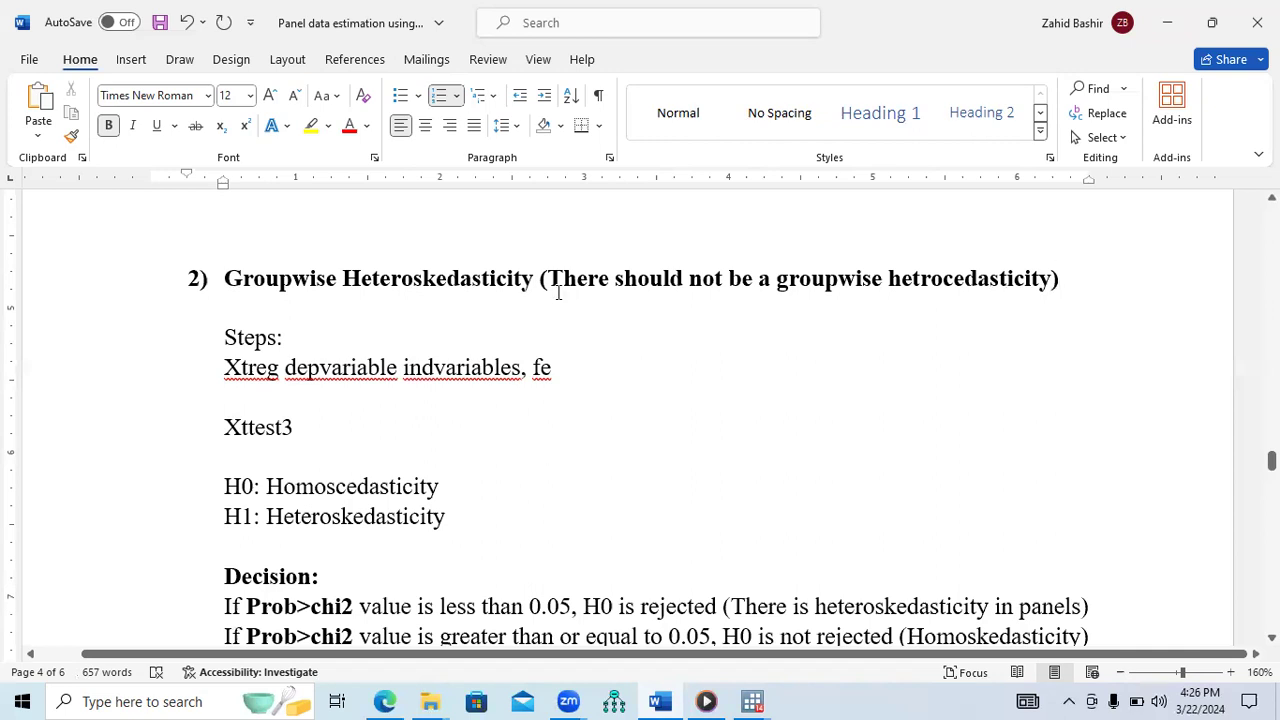
drag(549, 288, 1012, 295)
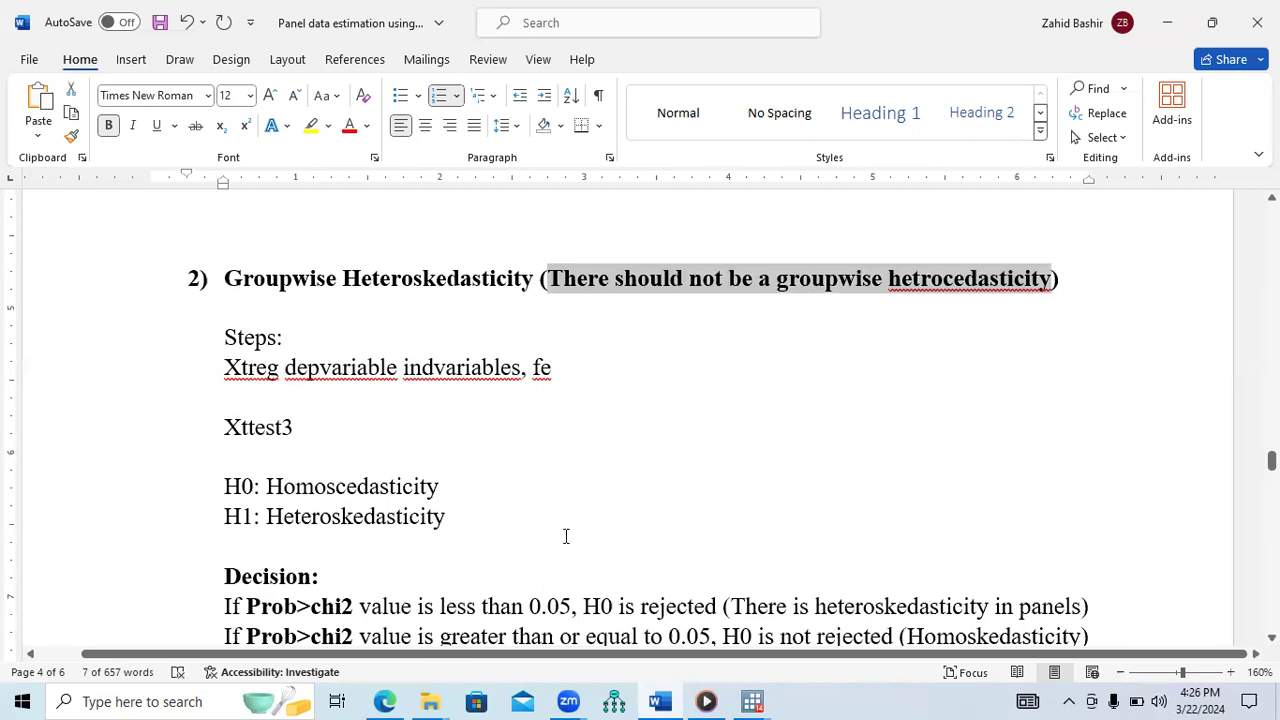
Switch to Stata and rerun xtreg fdi fd unc cf seg gdpgr gdppc trop infr excr rgr, fe, copied from the earlier results, displaying its full output.
click(752, 701)
click(640, 612)
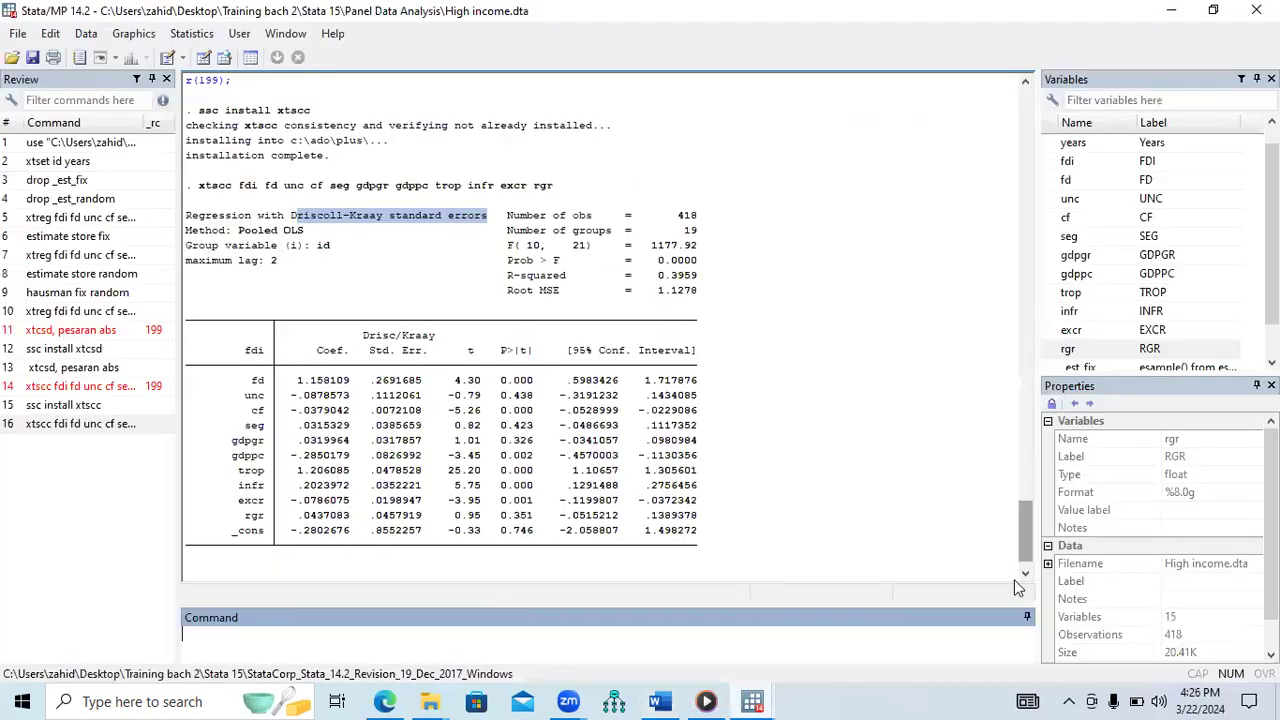
drag(1030, 550, 1023, 261)
drag(591, 201, 203, 208)
key(ctrl+c)
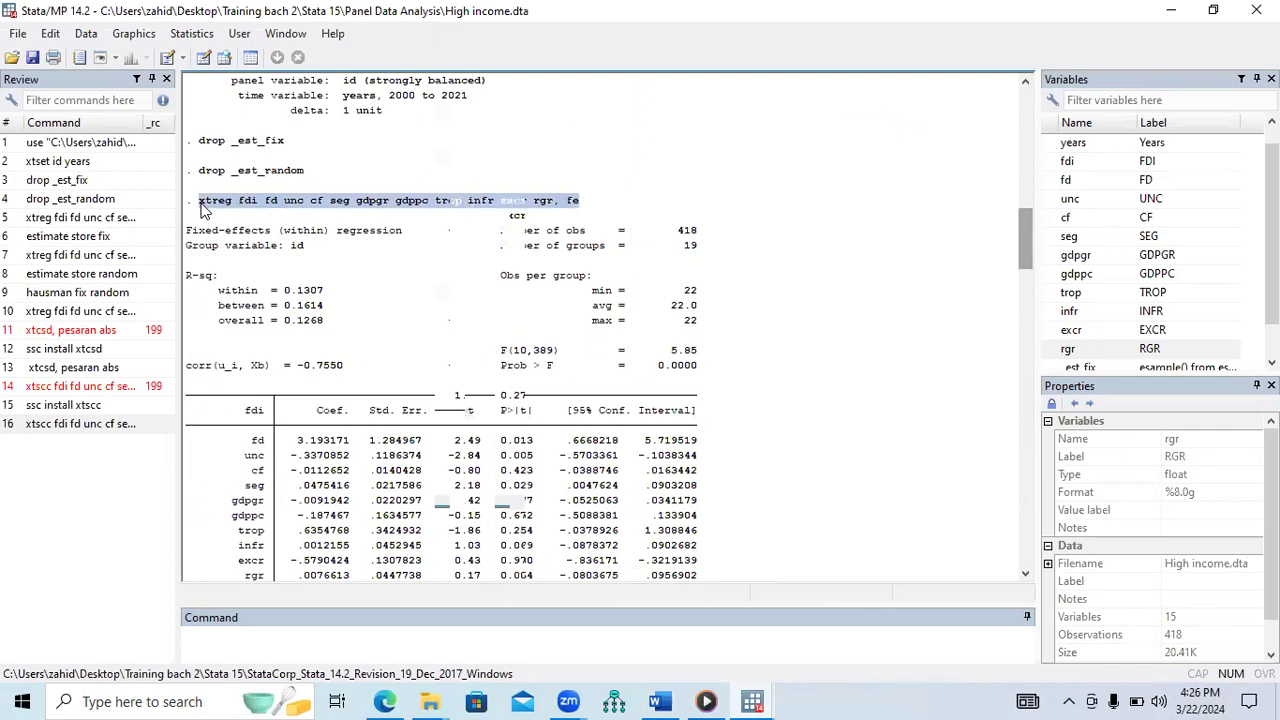
click(307, 635)
key(ctrl+v)
key(Return)
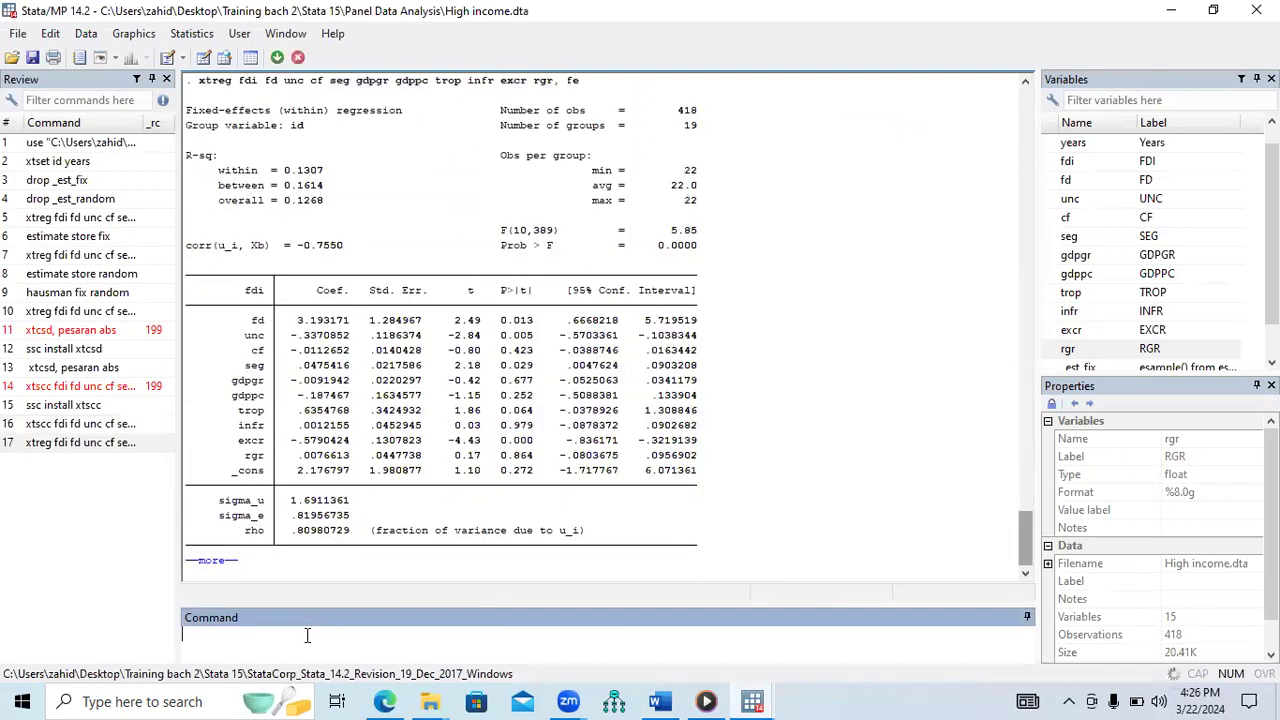
click(212, 558)
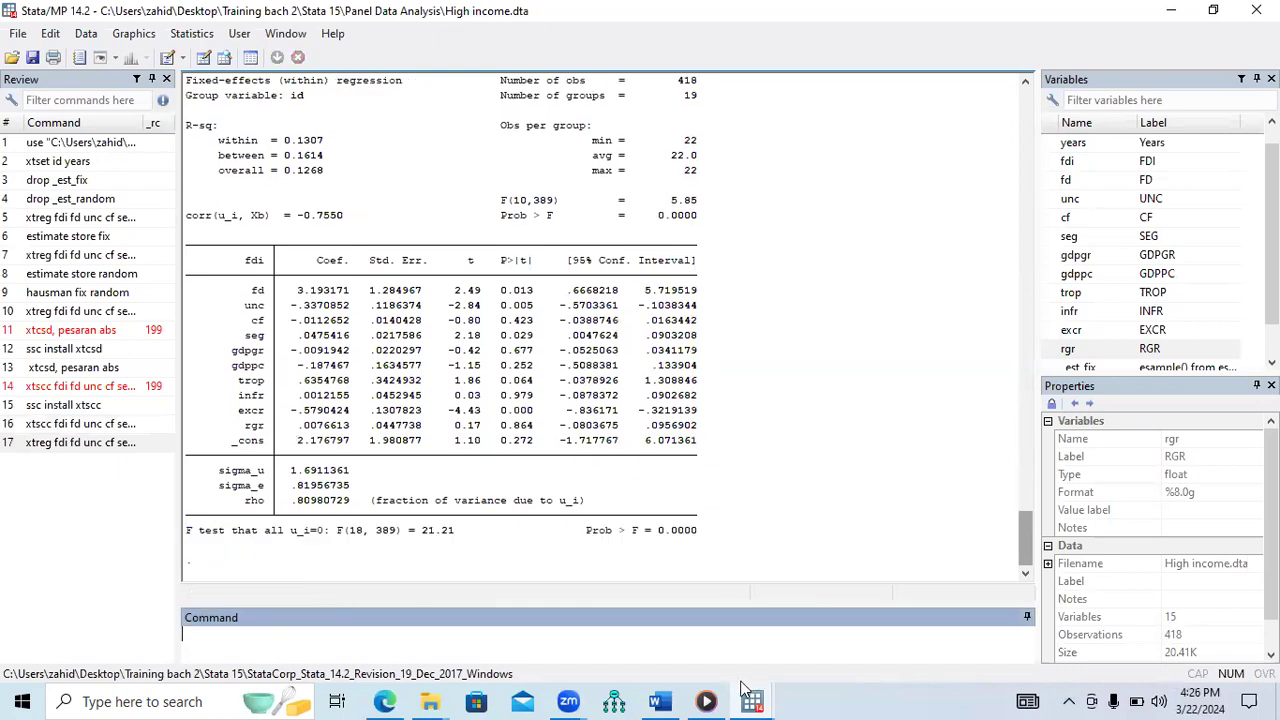
Check the guide's groupwise heteroskedasticity test command, and try to run xttest3 in Stata.
click(659, 701)
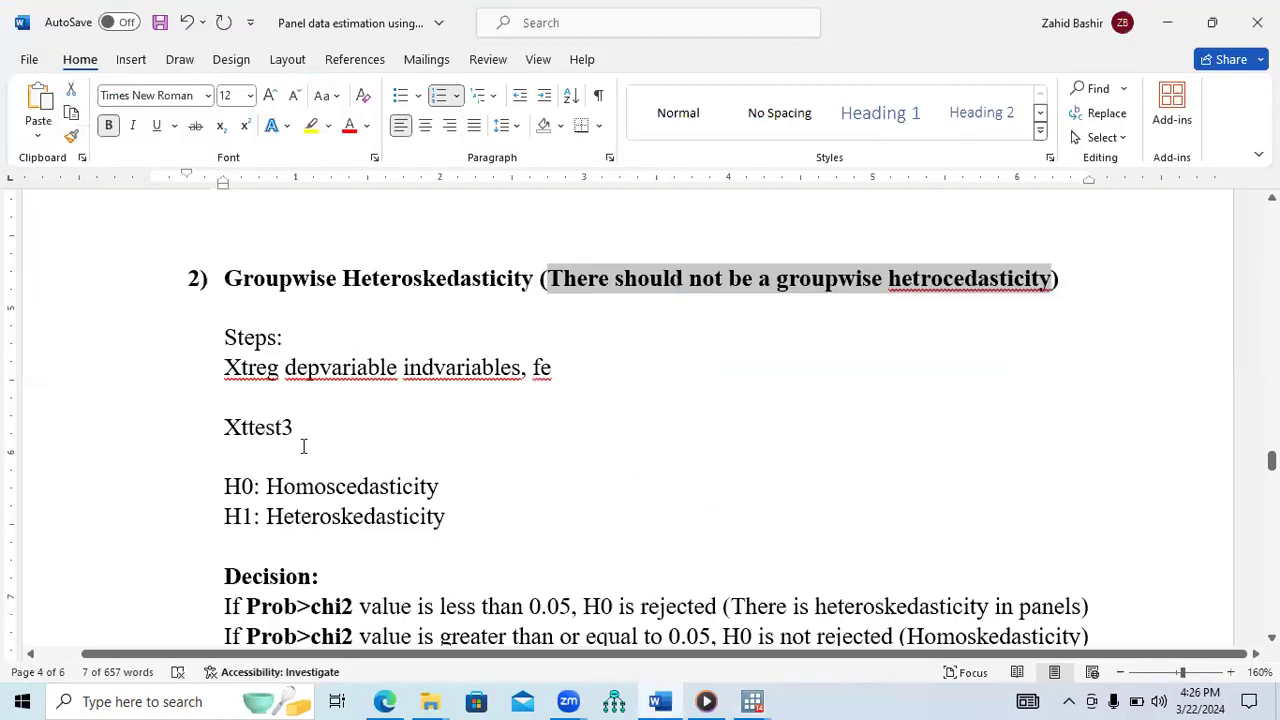
drag(226, 428, 292, 440)
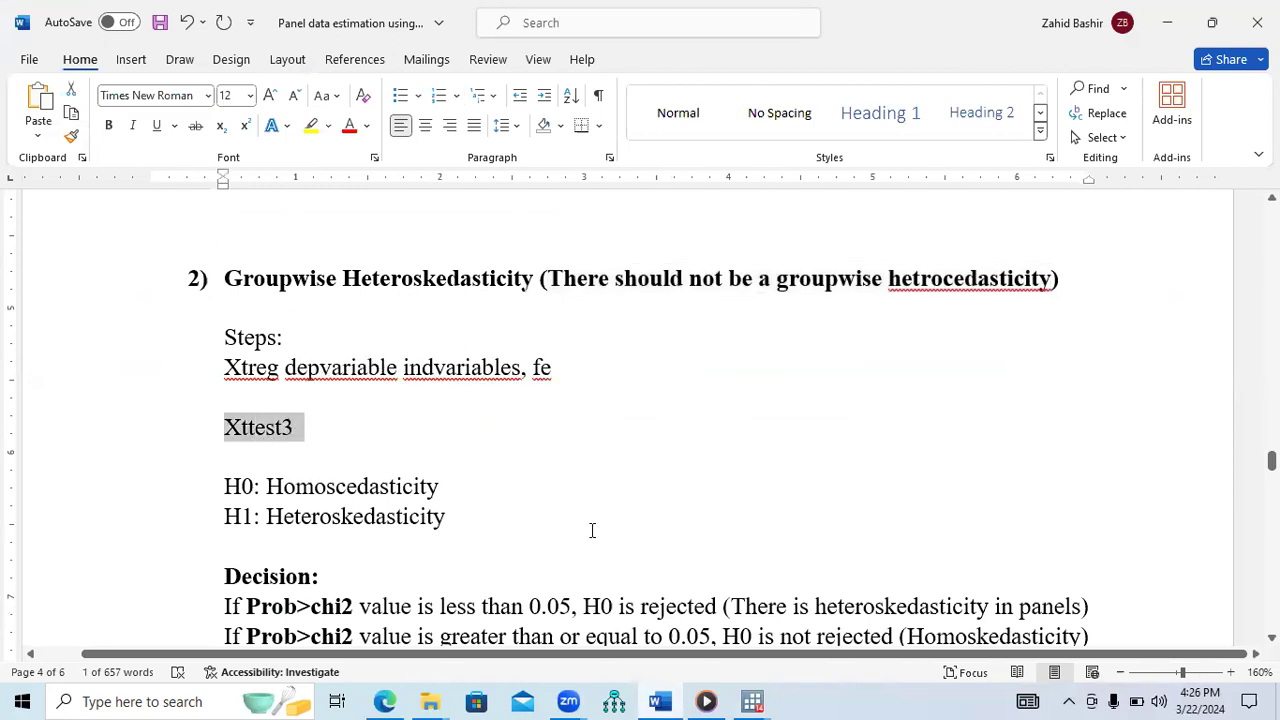
click(752, 701)
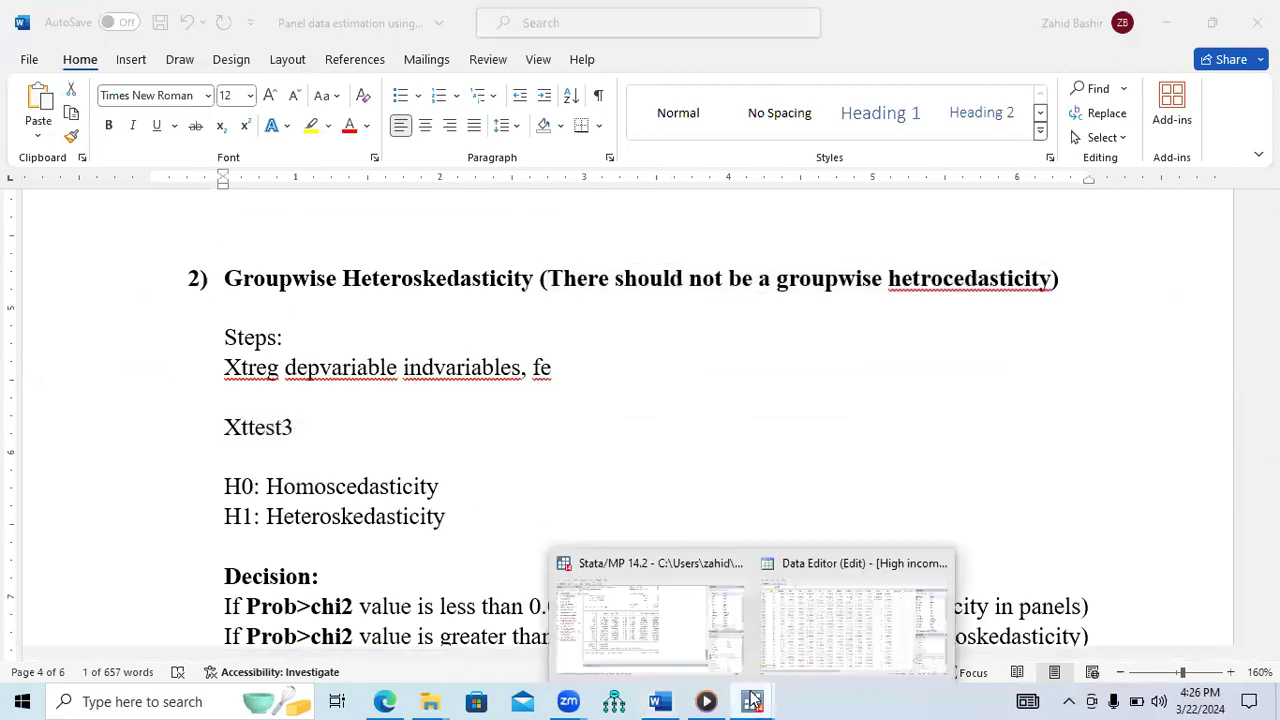
click(688, 660)
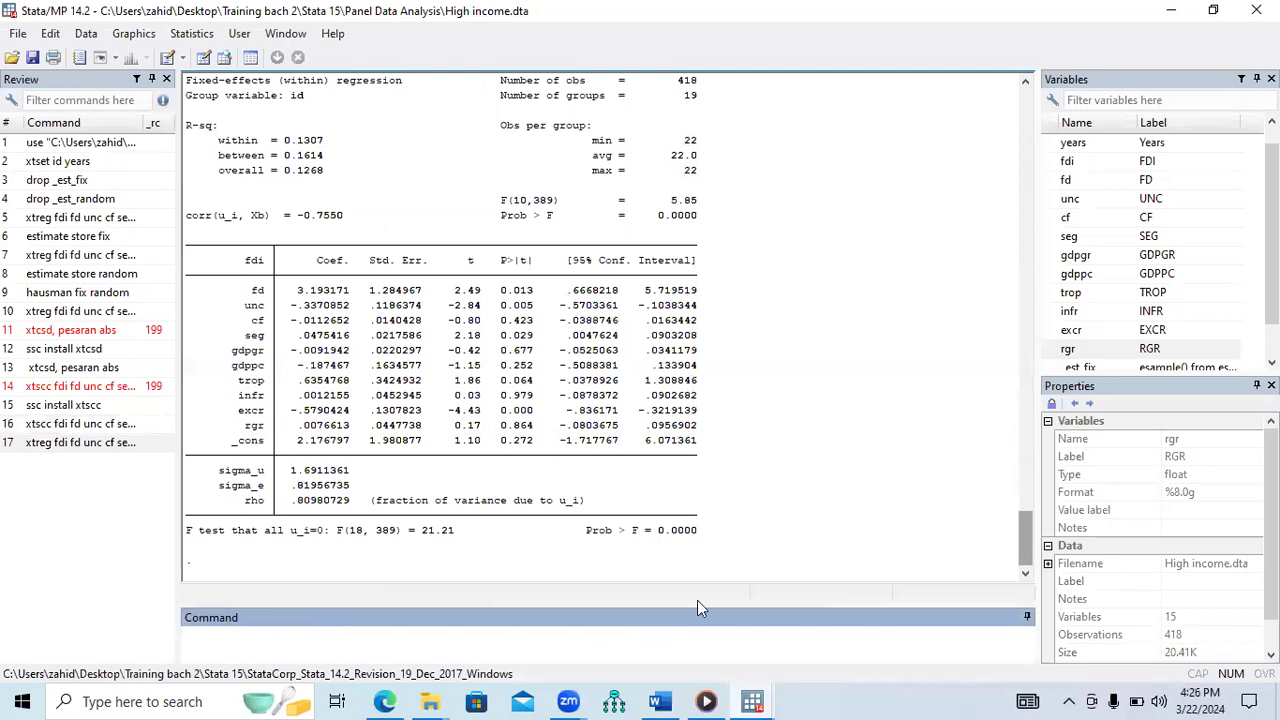
text(xttest3)
key(Return)
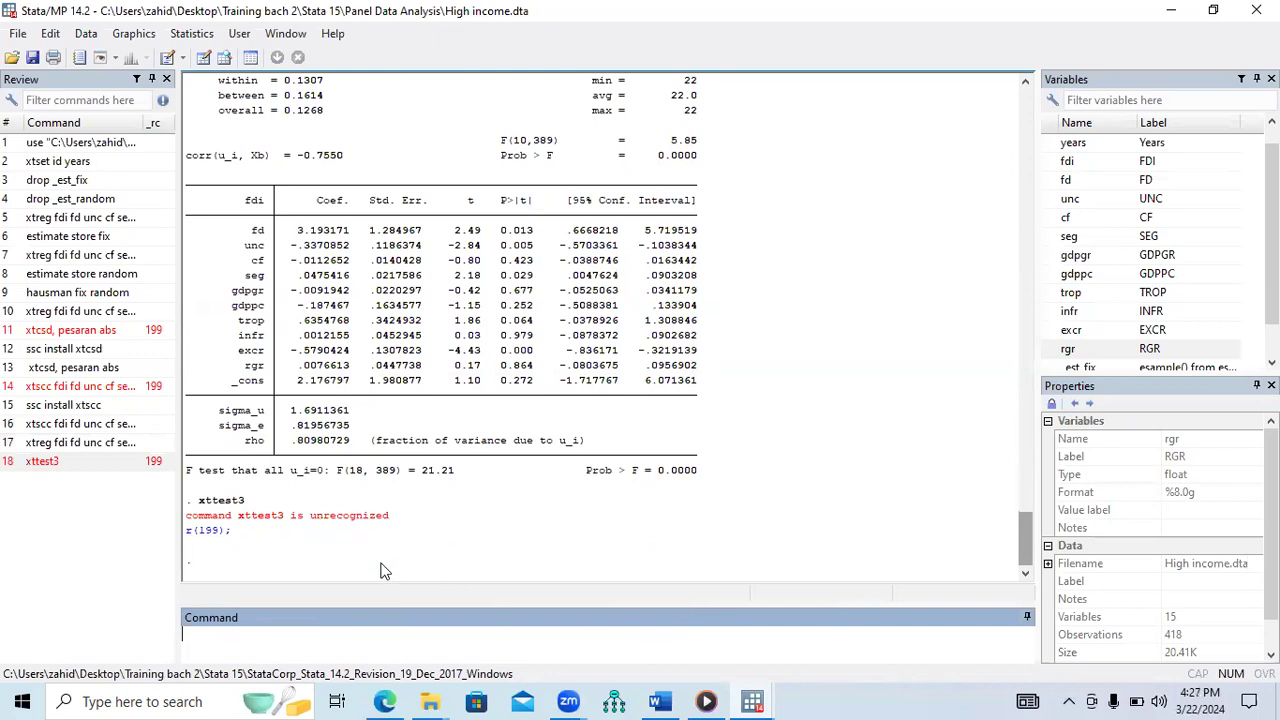
Install the package with ssc install xttest3, and rerun xttest3 copied from the results.
text(ssc install xttest3)
key(Return)
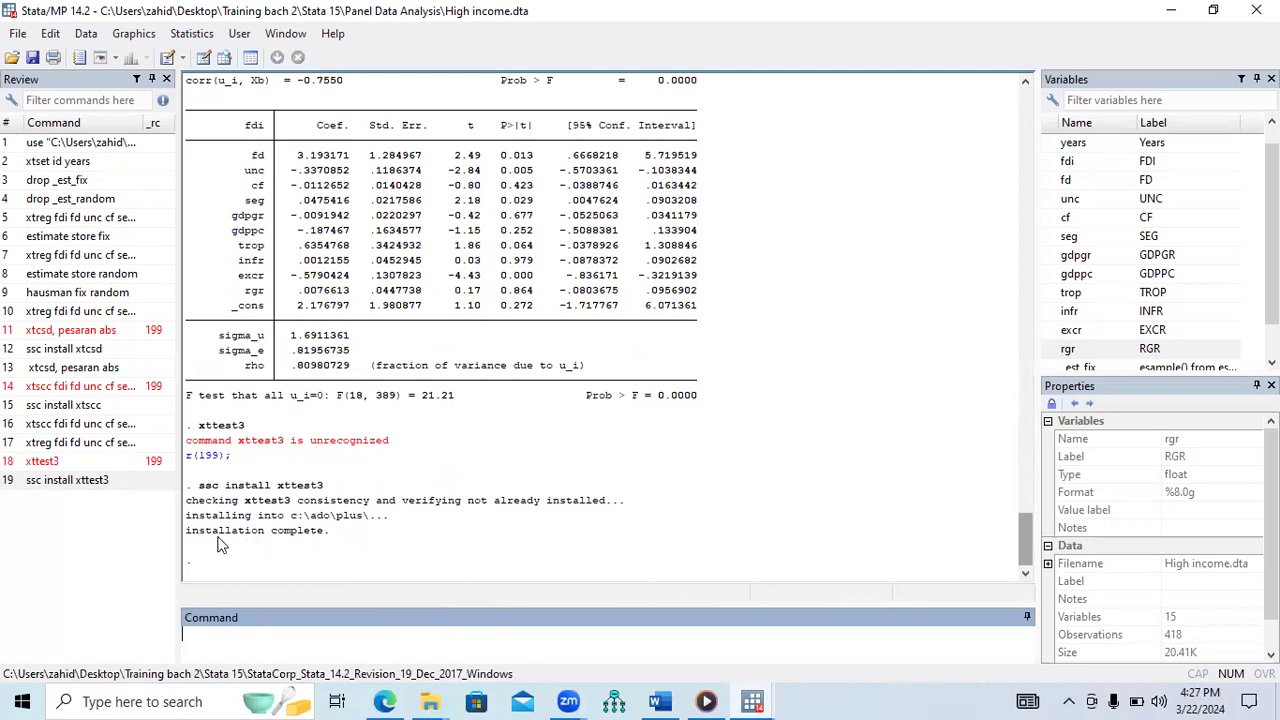
drag(187, 532, 335, 540)
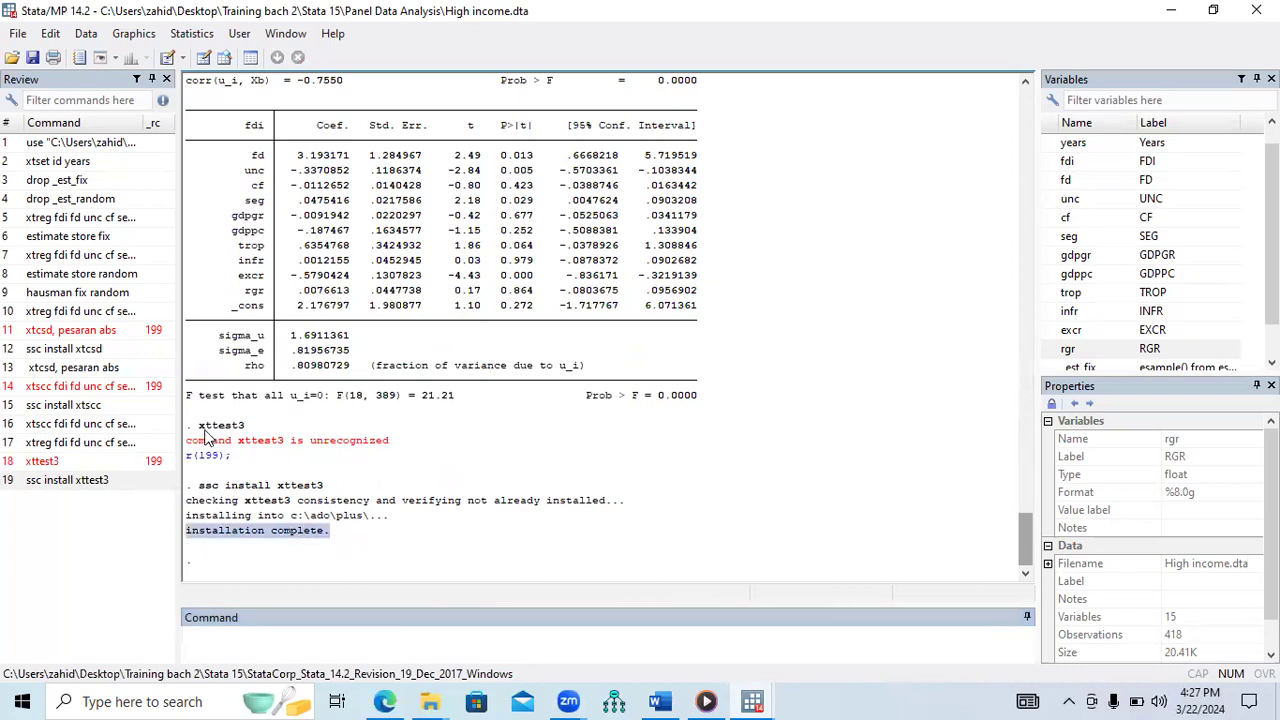
drag(198, 426, 247, 430)
key(ctrl+c)
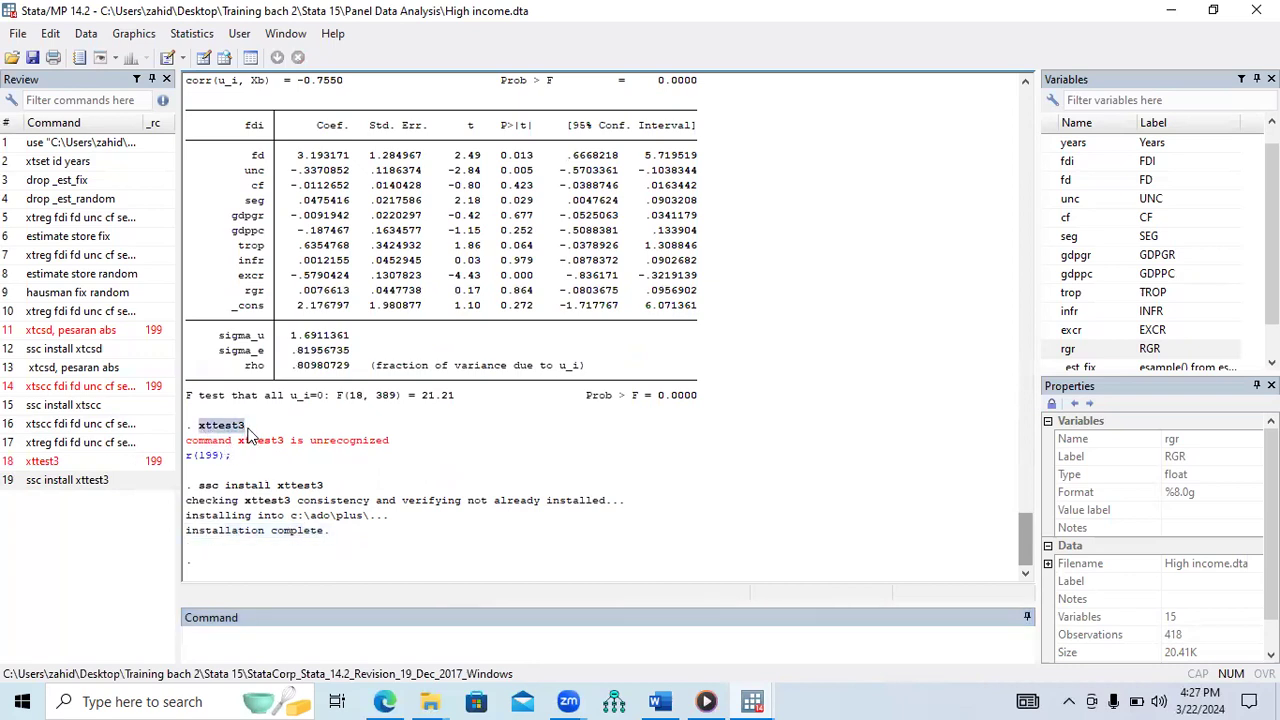
click(269, 637)
key(ctrl+v)
key(Return)
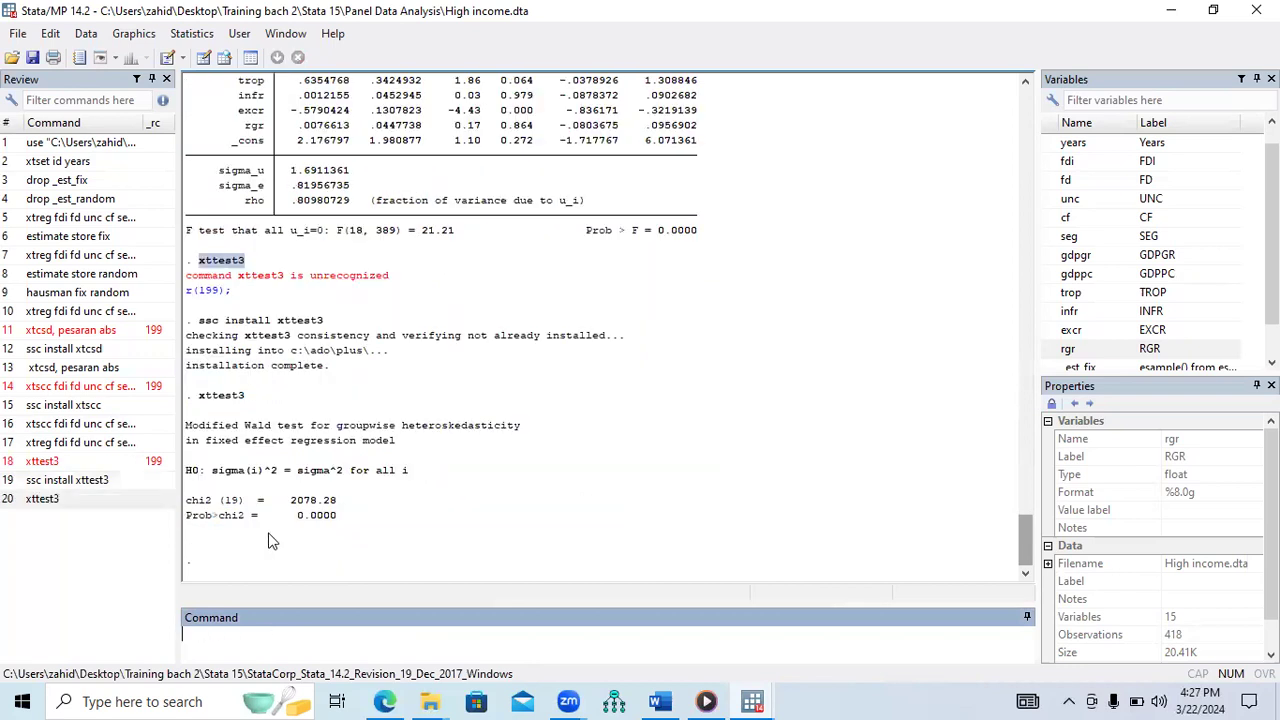
Examine the modified Wald test's Prob>chi2, and compare it with the decision rules and heading requirement in the Word guide.
drag(186, 427, 522, 432)
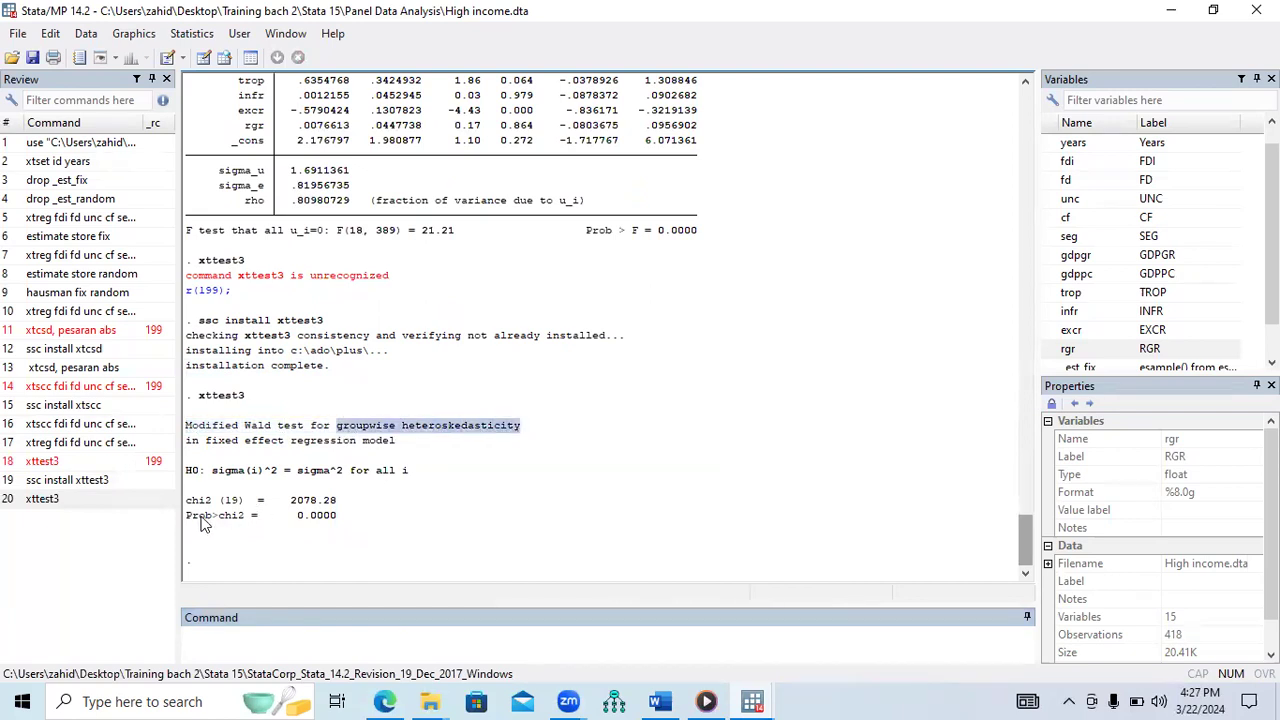
drag(188, 517, 338, 521)
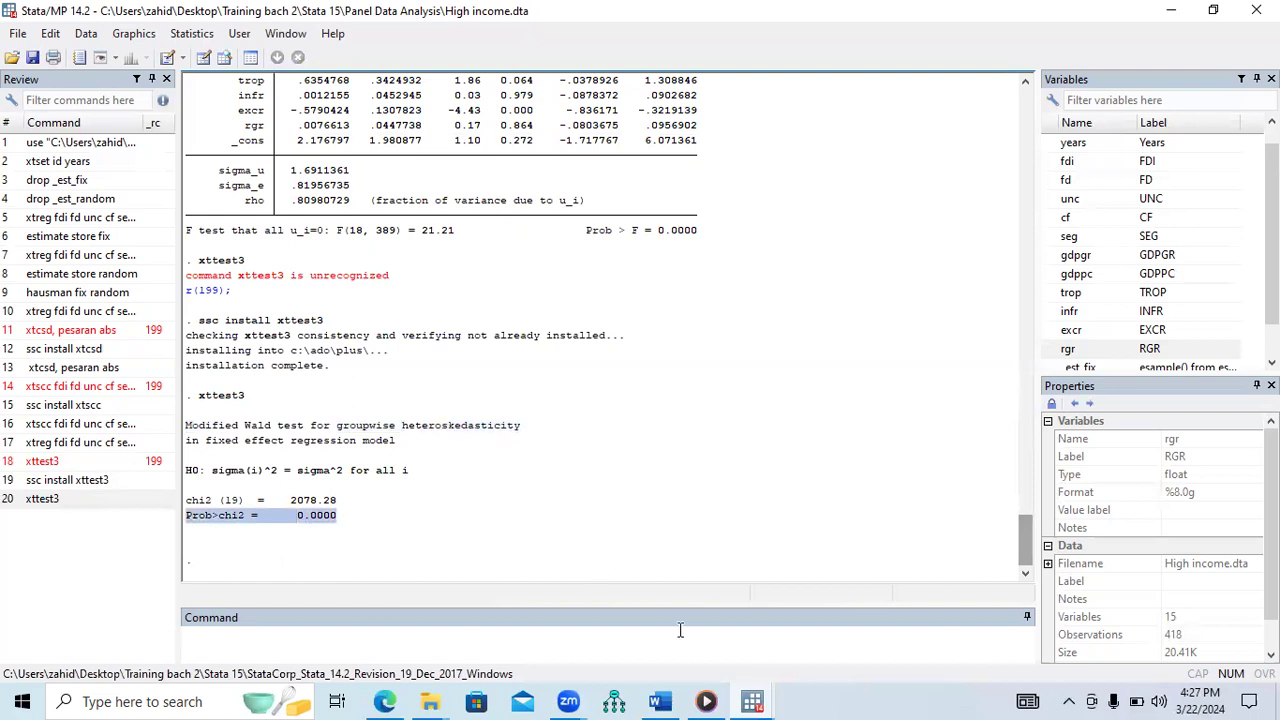
click(659, 701)
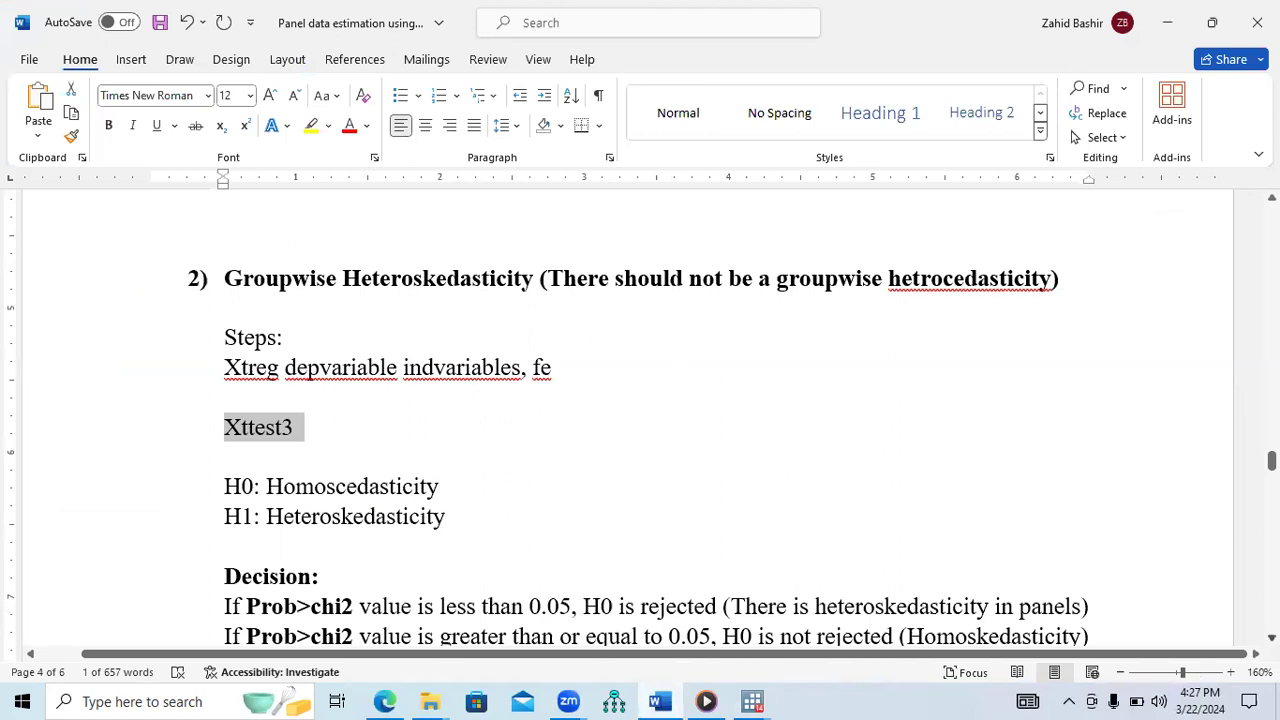
scroll(310, 370, down, 1)
drag(249, 577, 570, 578)
drag(734, 578, 1052, 582)
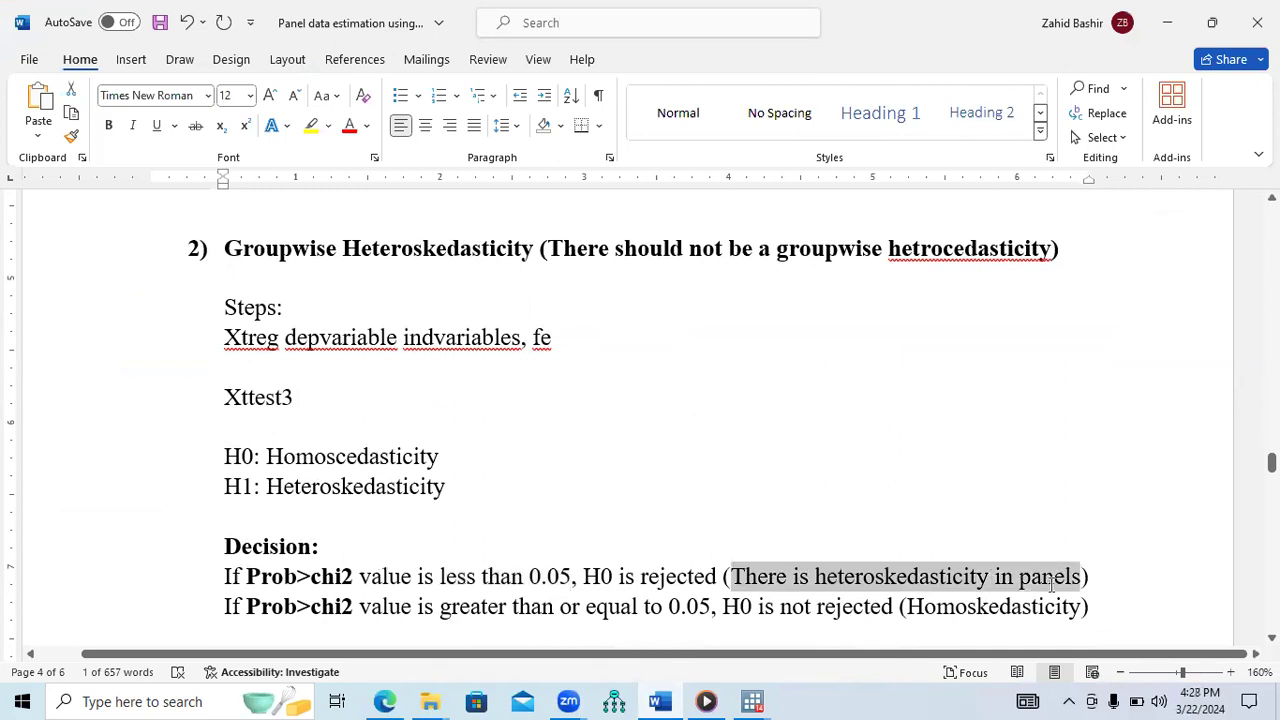
drag(440, 614, 667, 614)
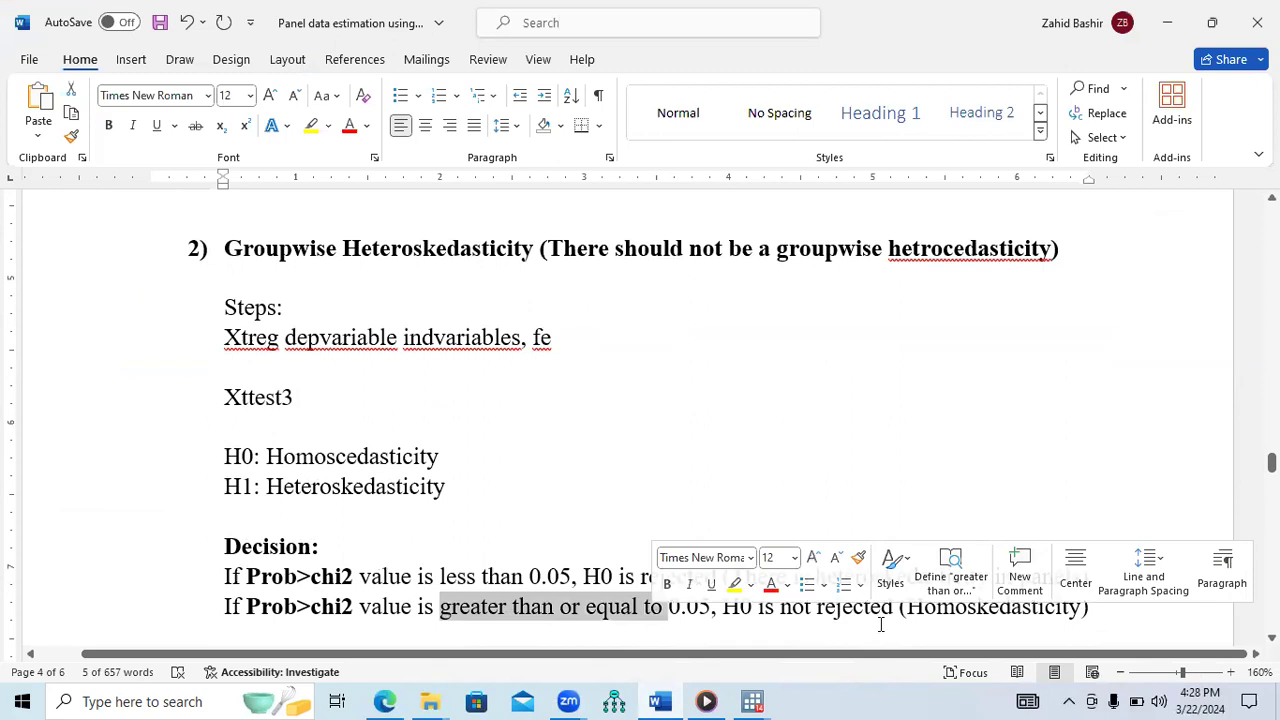
drag(908, 612, 1040, 612)
click(658, 626)
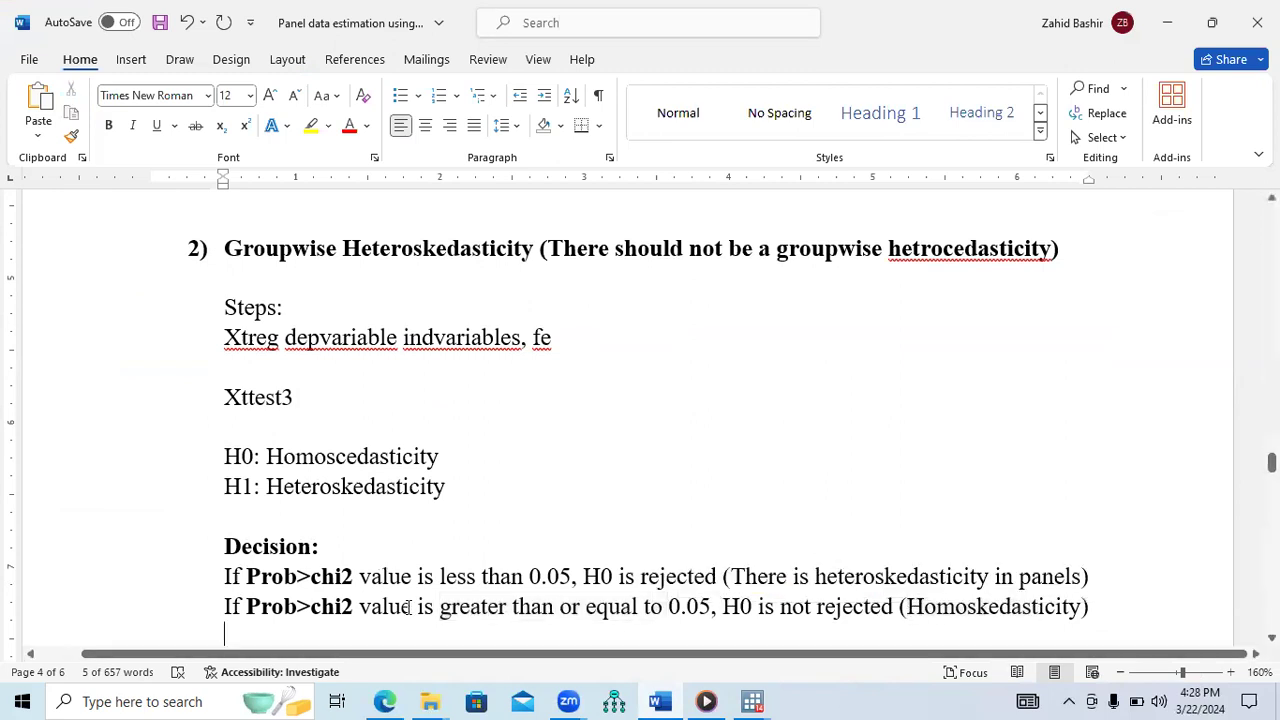
drag(248, 578, 590, 578)
drag(731, 578, 1061, 578)
drag(548, 250, 982, 265)
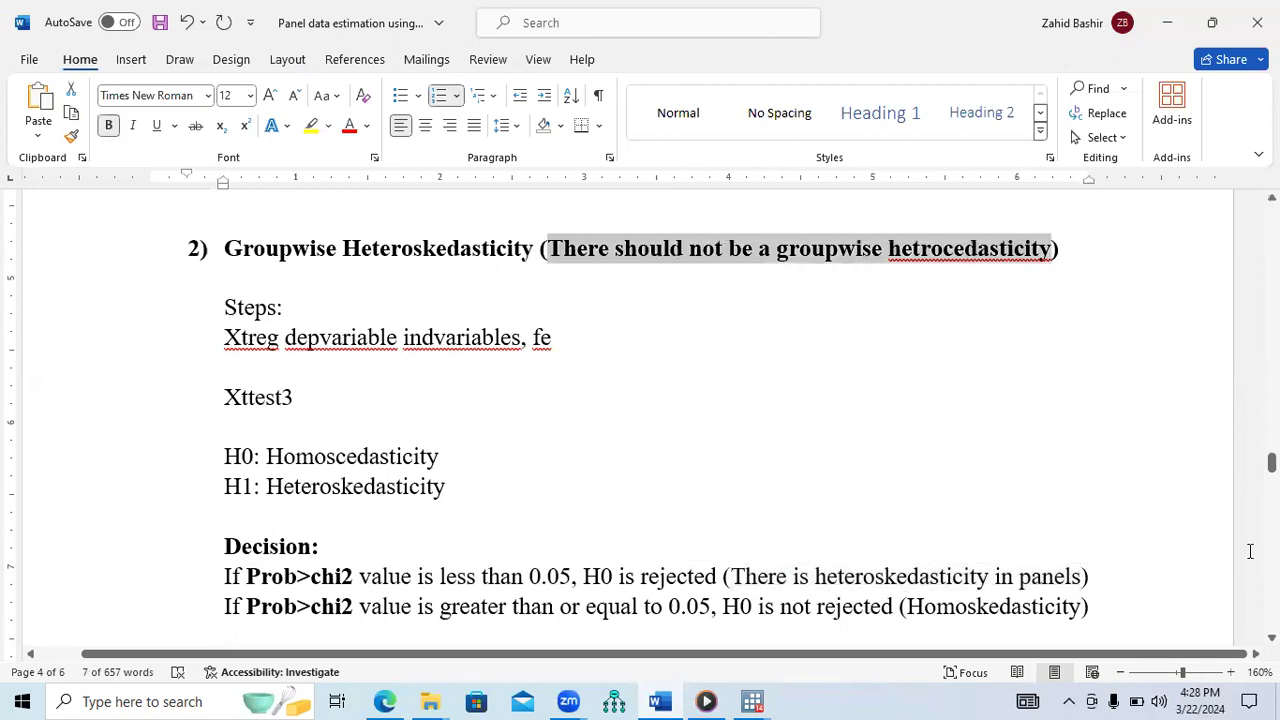
Read the guide's note on estimating the model with xtreg, fe vce(robust) when heteroskedasticity is present.
scroll(310, 340, down, 3)
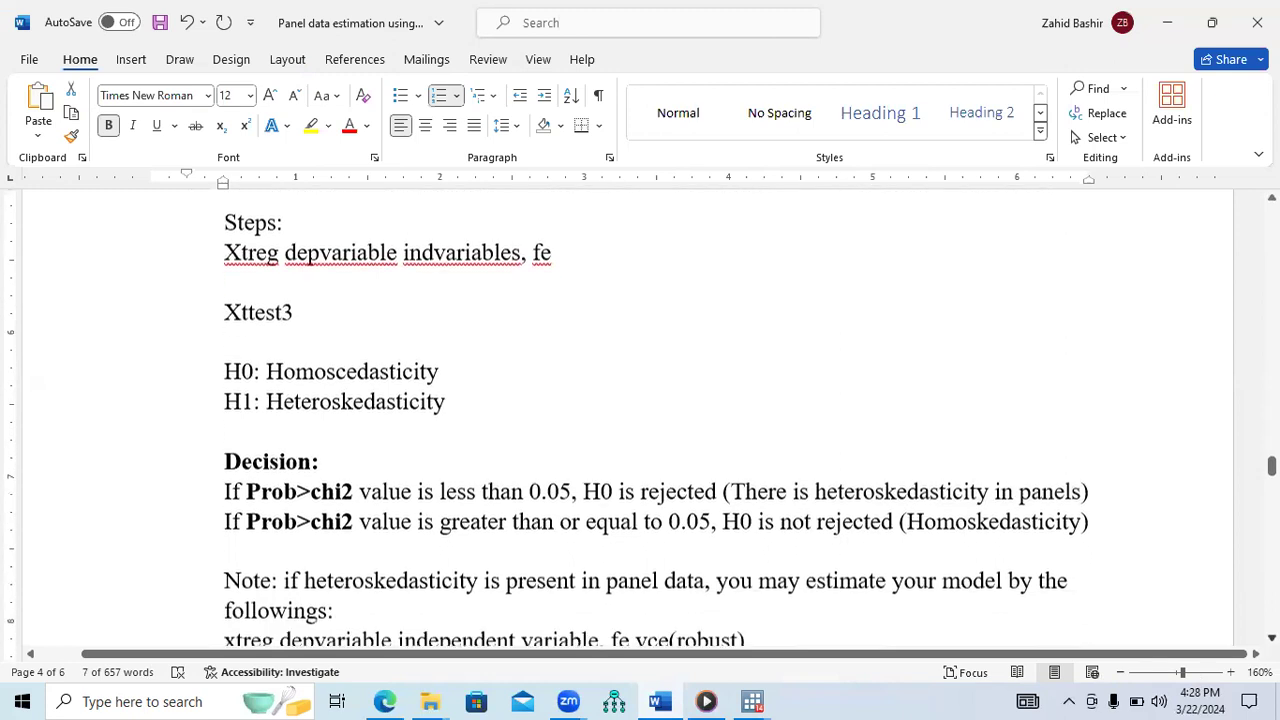
drag(286, 500, 365, 532)
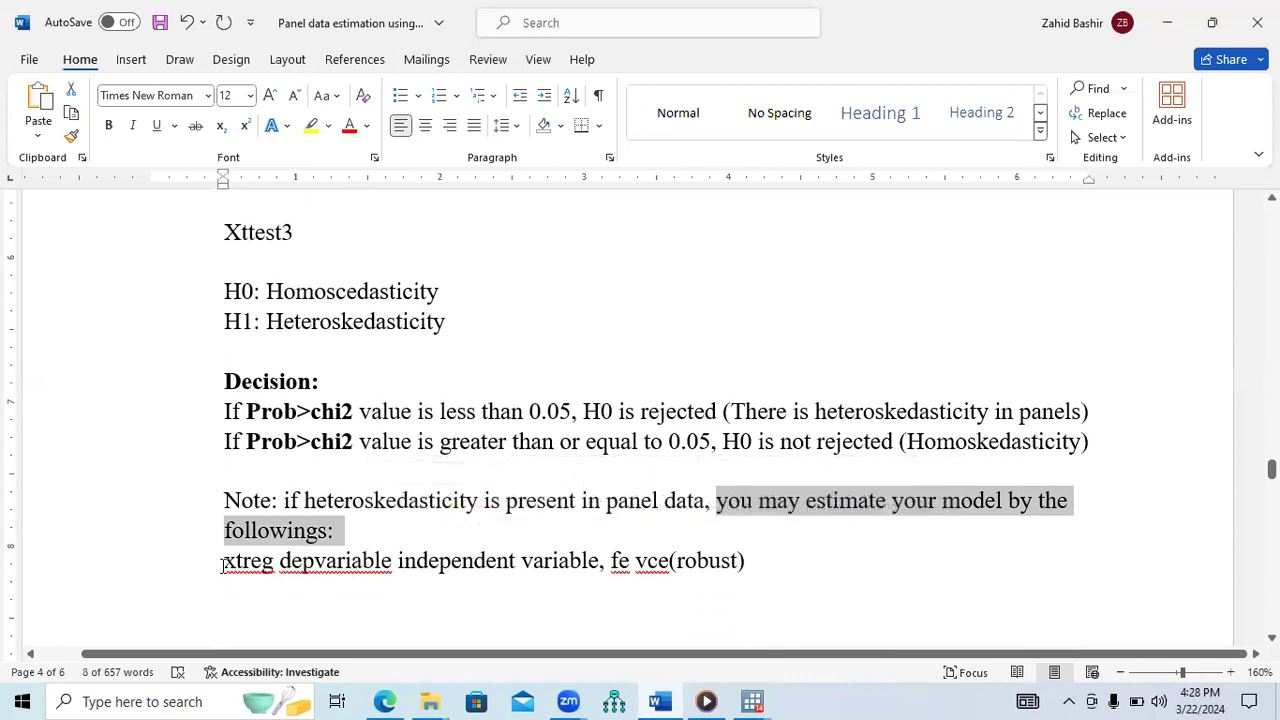
drag(226, 563, 744, 564)
click(646, 578)
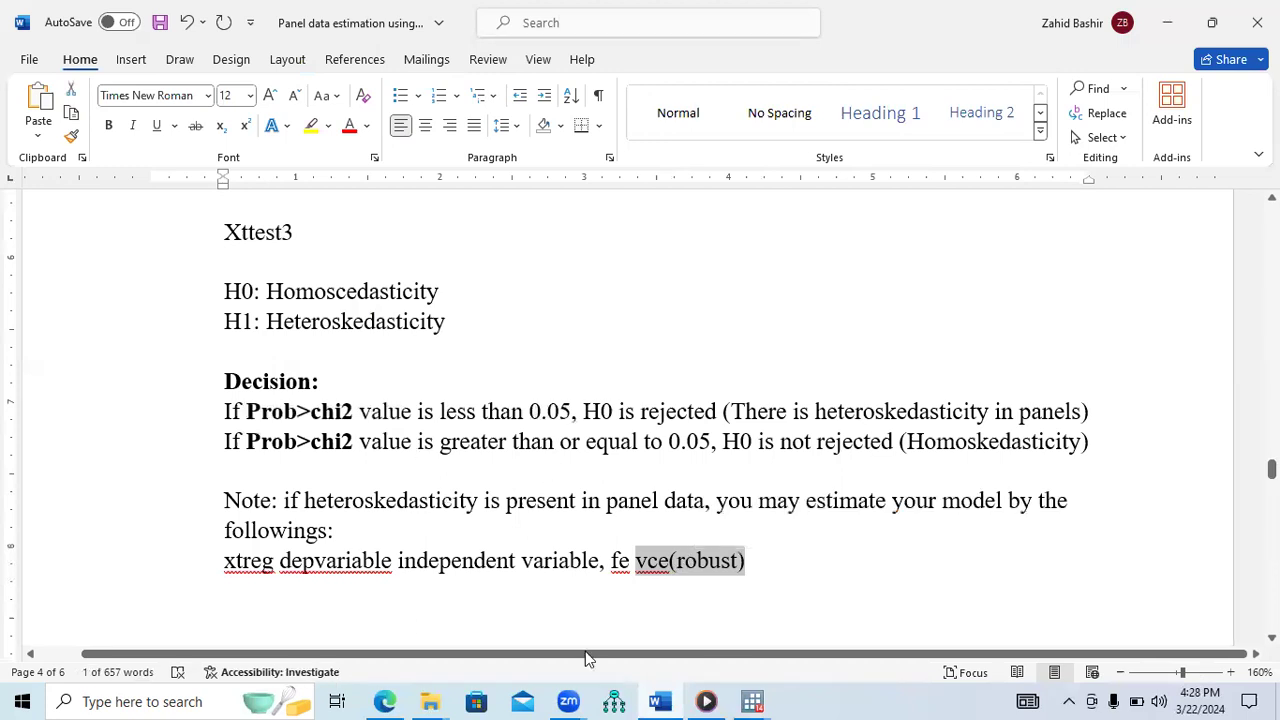
Switch to Stata and copy the command xtreg fdi fd unc cf seg gdpgr gdppc trop infr excr rgr, fe from the results.
click(395, 605)
drag(225, 561, 746, 577)
mouse_move(752, 701)
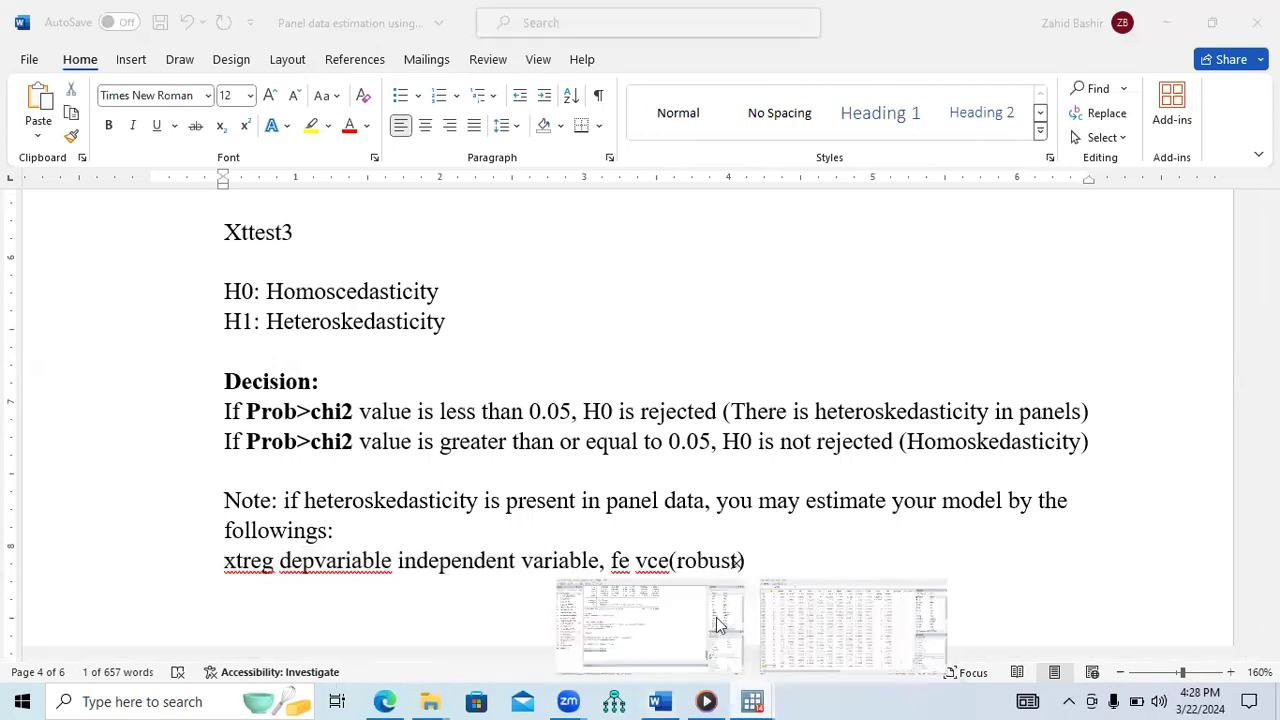
click(629, 648)
drag(1030, 562, 1027, 491)
drag(588, 360, 204, 358)
key(ctrl+c)
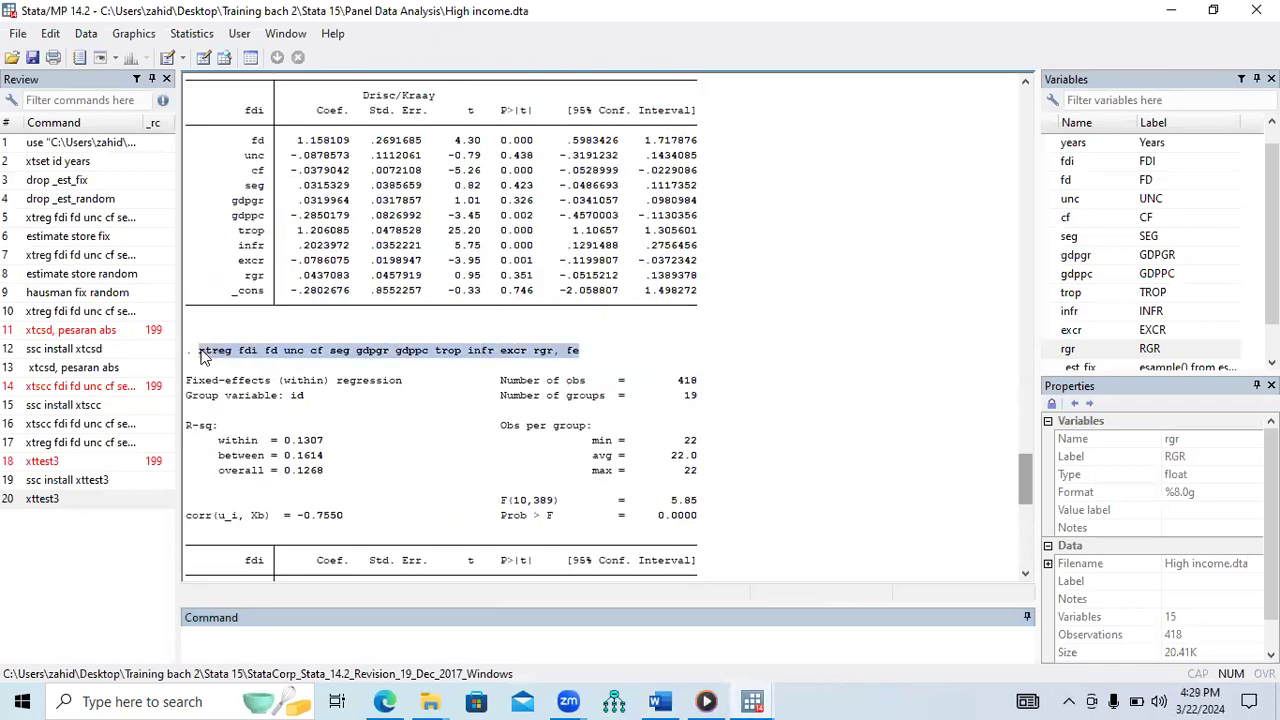
Run the copied fixed-effects regression with vce(robust) added after fe, and show the complete output.
click(257, 645)
key(ctrl+v)
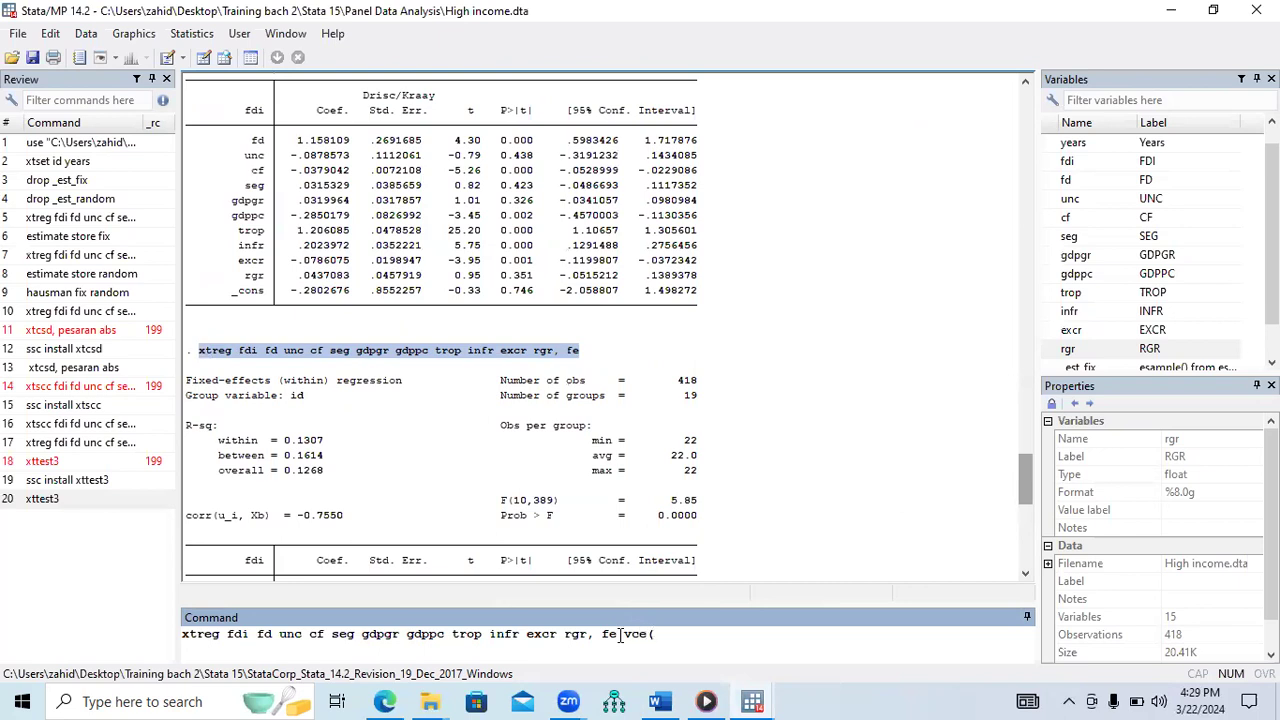
text(vce(robust)
drag(706, 634, 602, 634)
click(416, 652)
drag(706, 634, 187, 638)
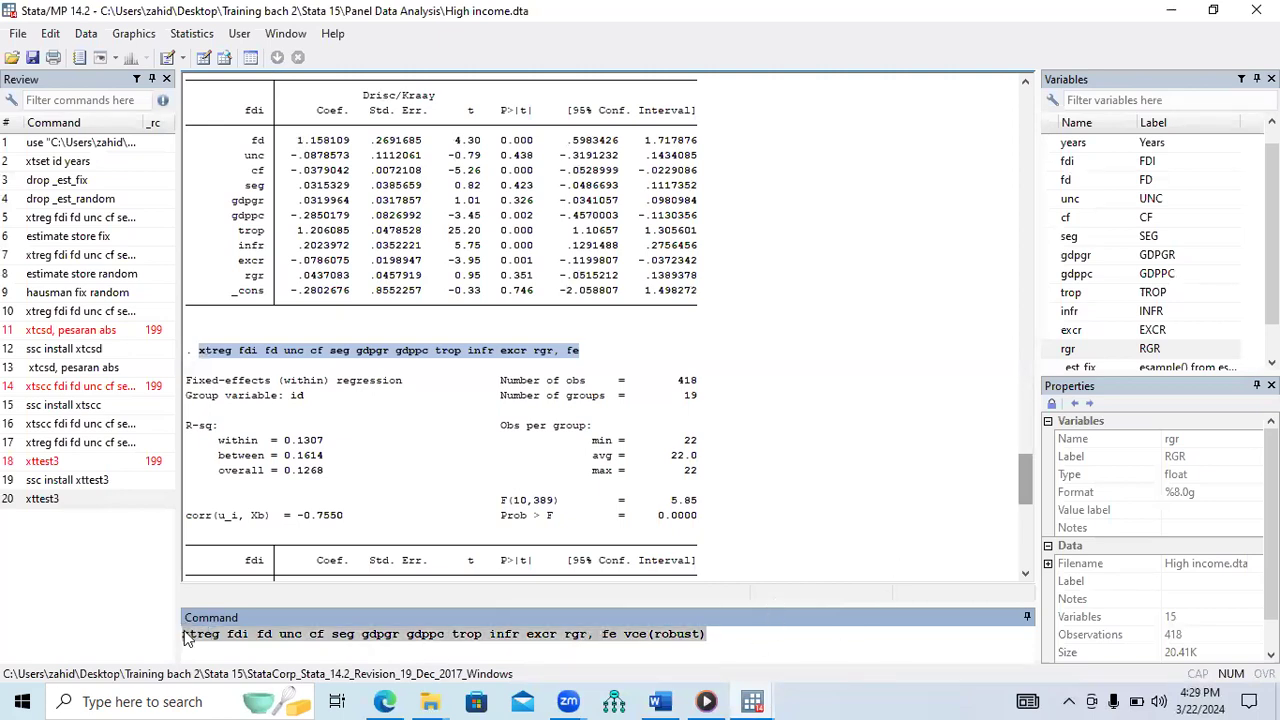
click(714, 633)
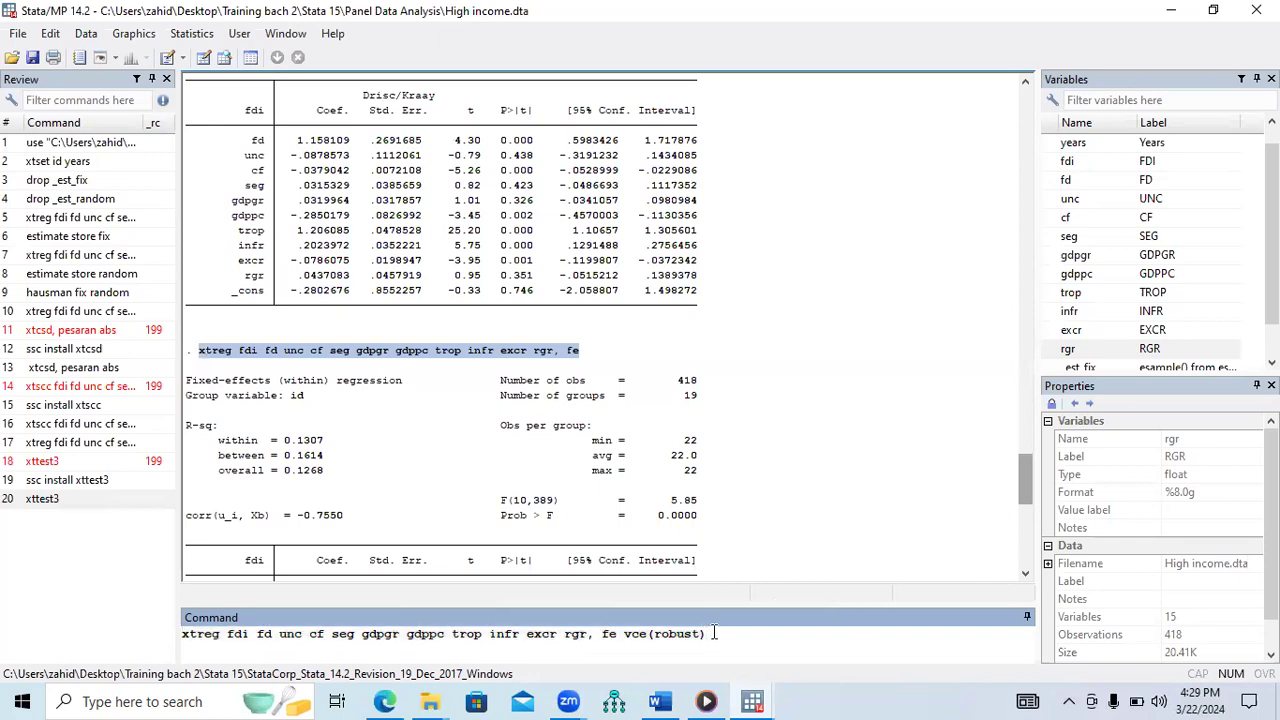
key(Return)
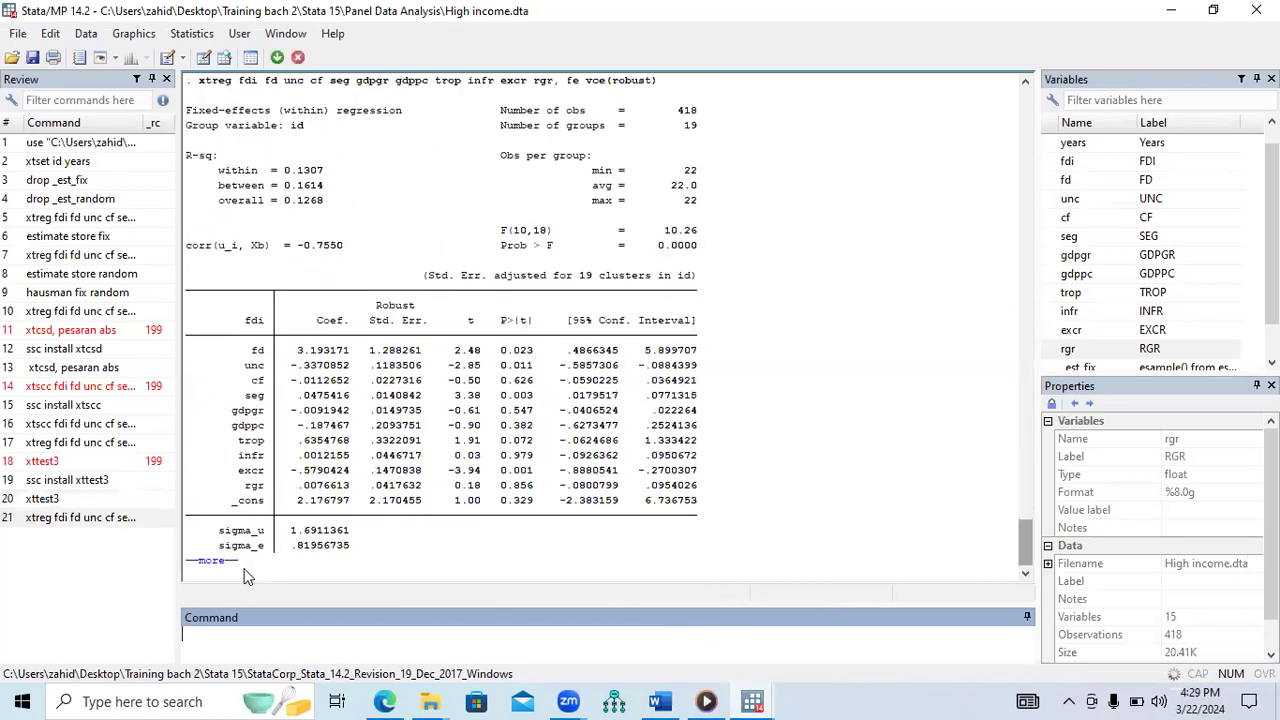
click(224, 564)
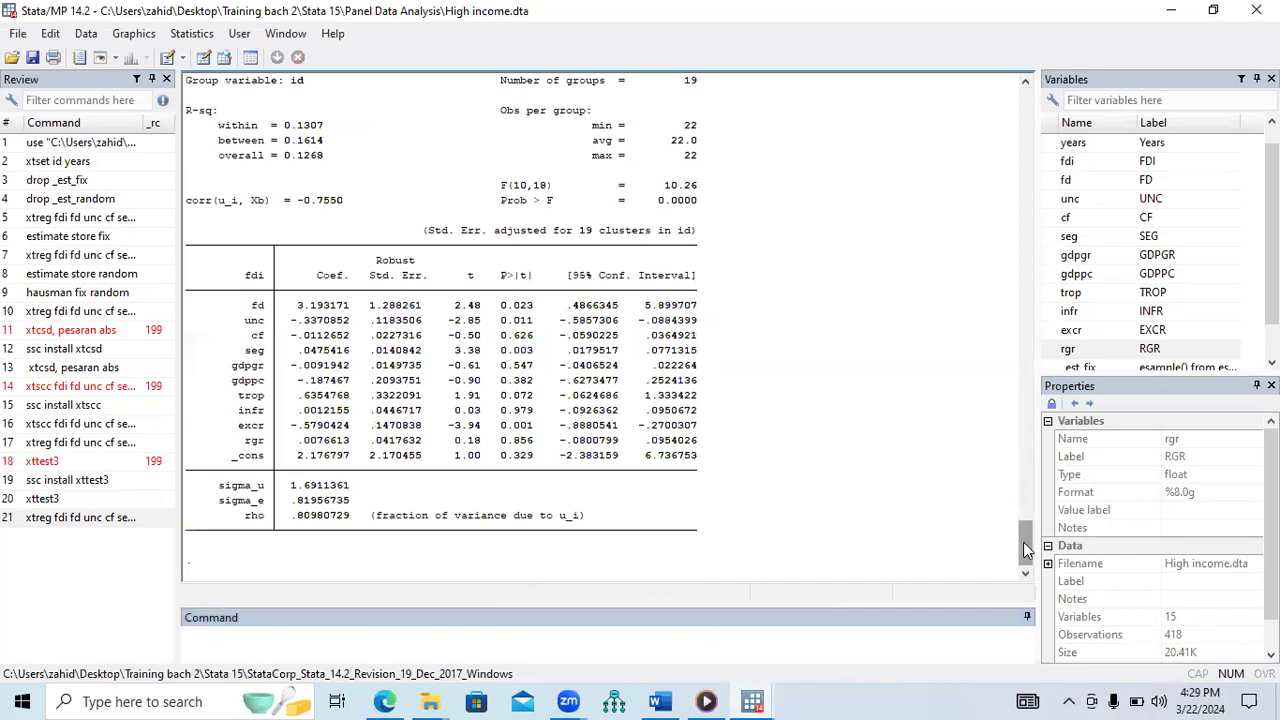
Examine the robust regression command and the coefficients and P>|t| values of each regressor from fd to rgr.
scroll(1016, 523, up, 5)
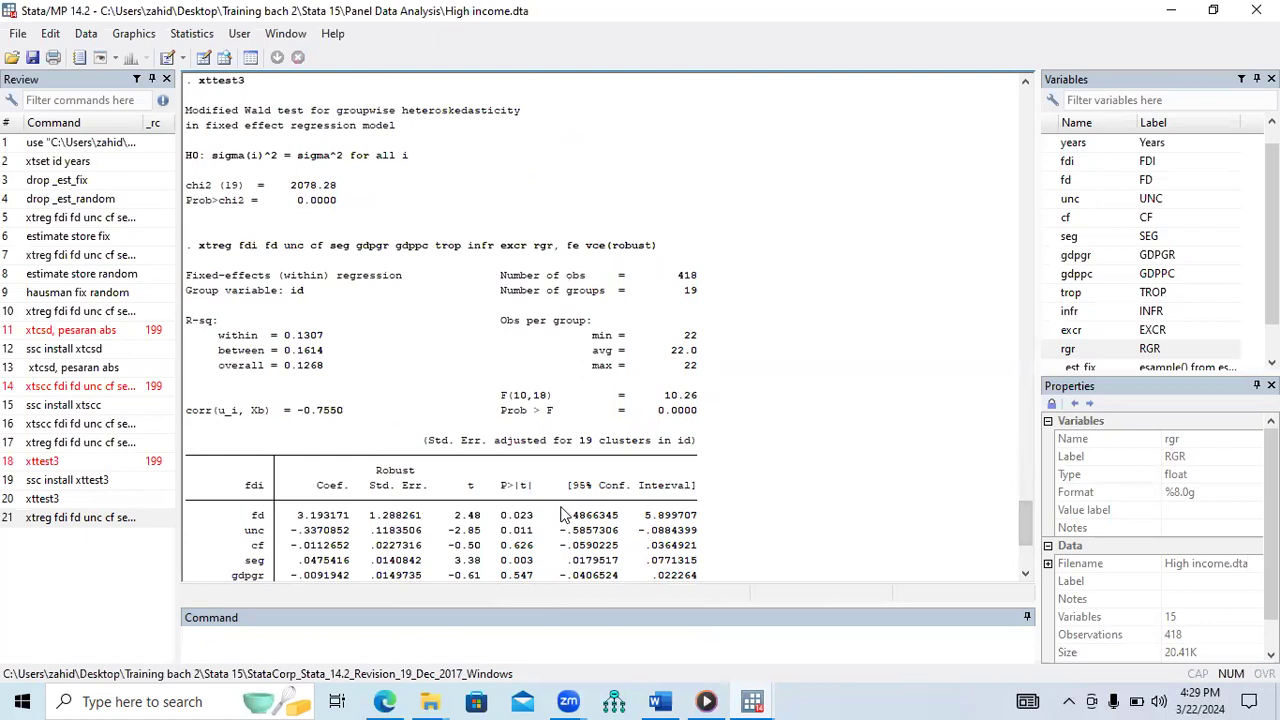
drag(199, 246, 660, 250)
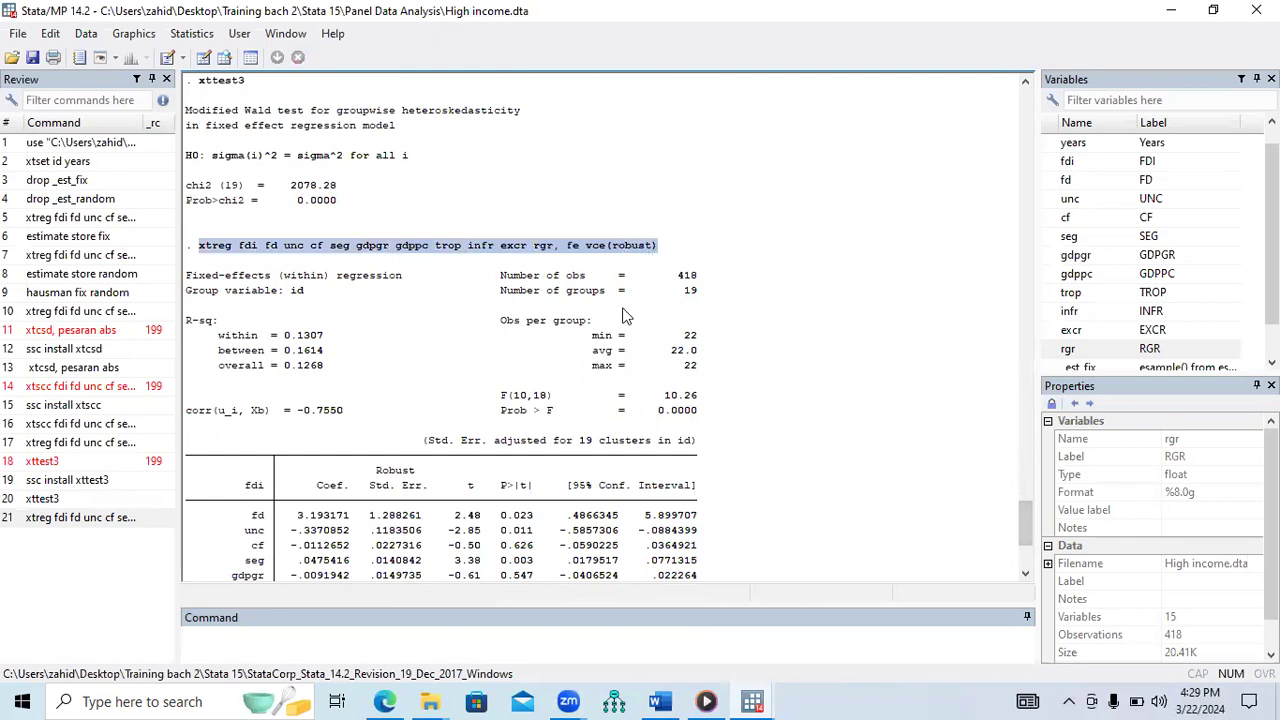
drag(1022, 520, 1023, 545)
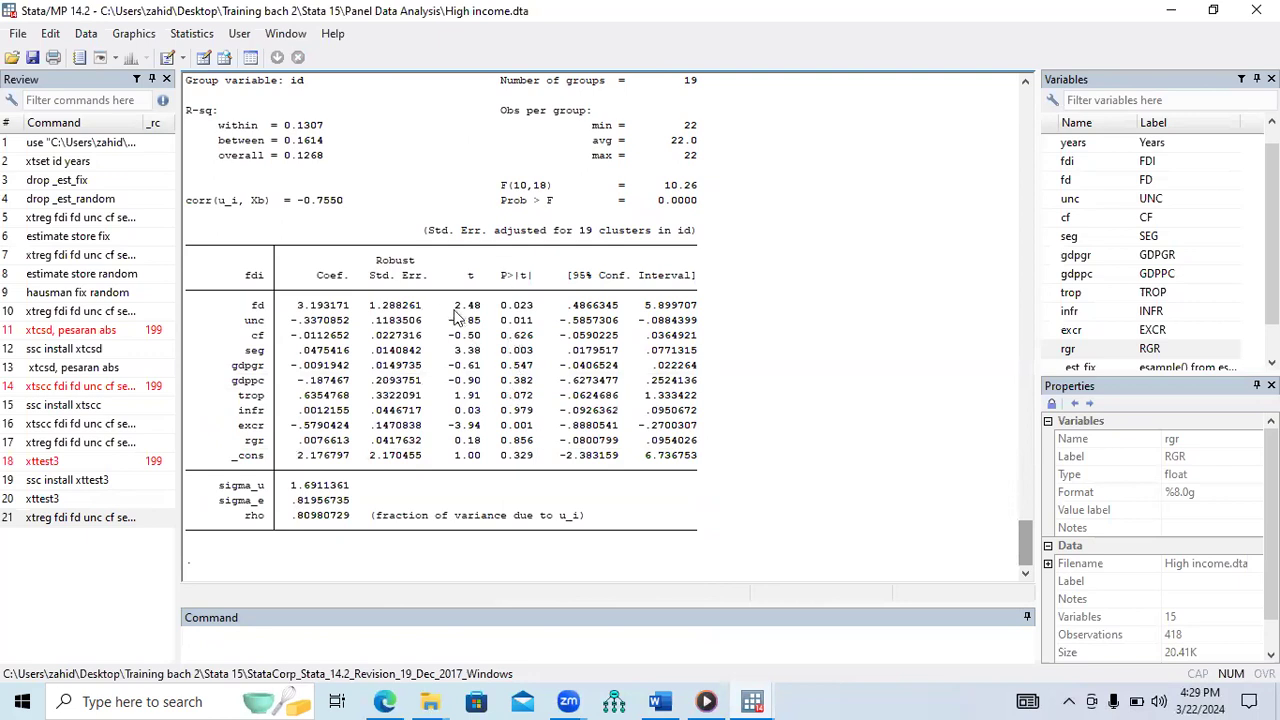
drag(250, 306, 537, 312)
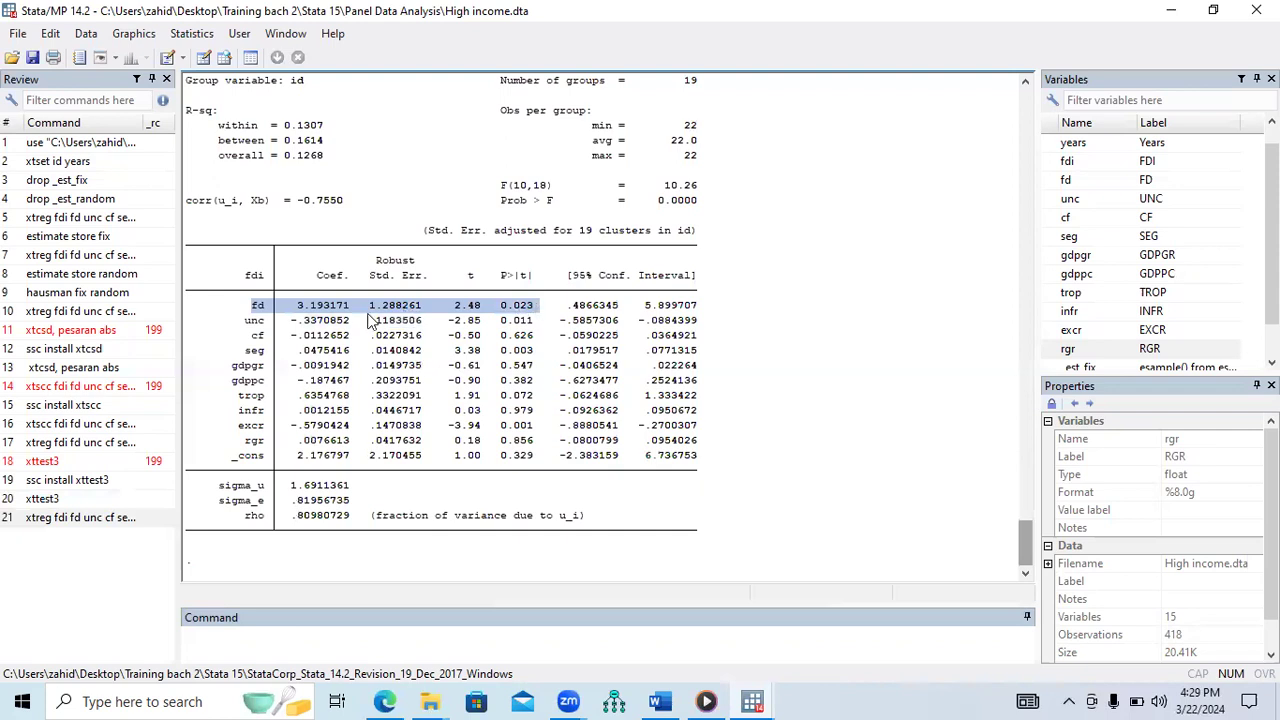
drag(250, 323, 540, 330)
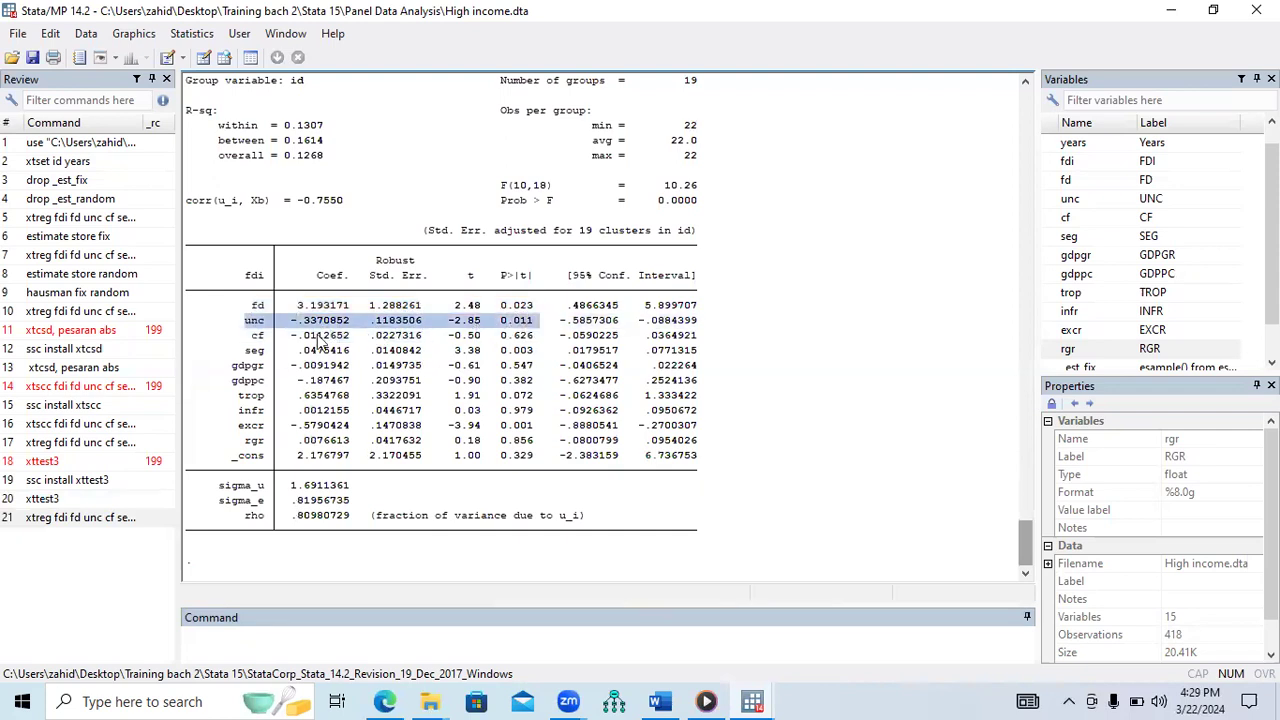
drag(255, 343, 542, 342)
drag(244, 358, 533, 362)
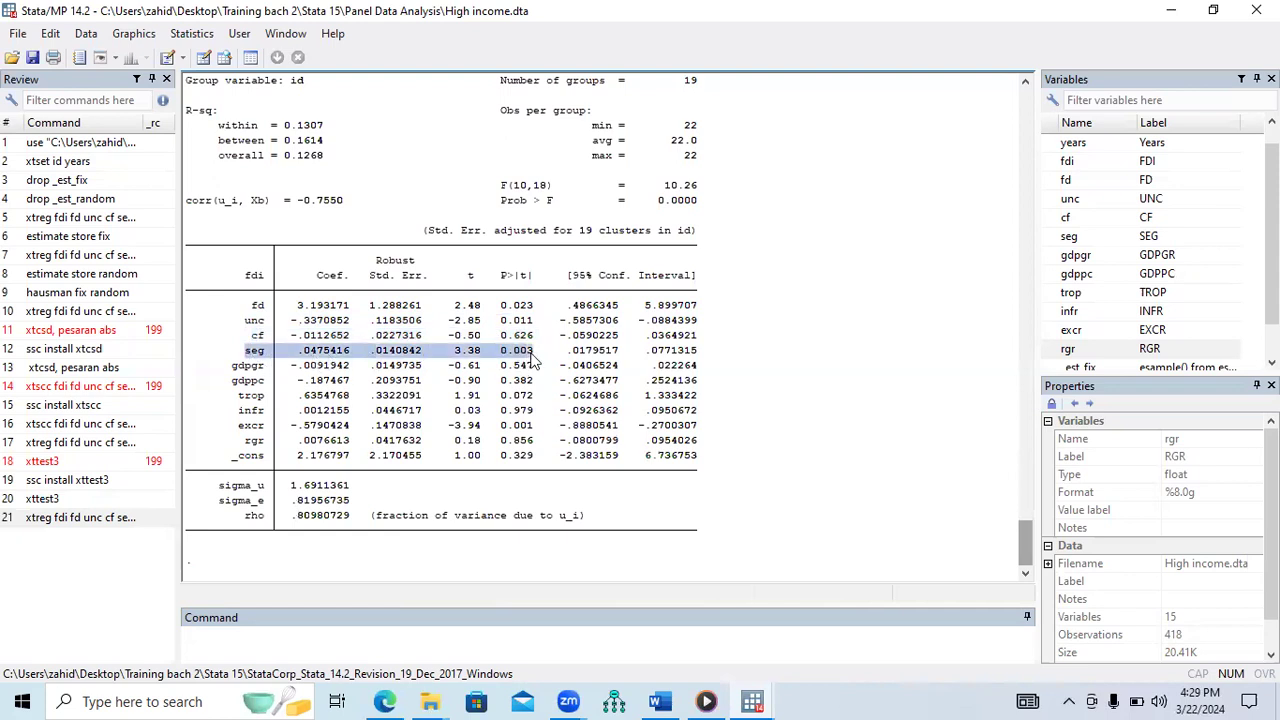
double_click(240, 367)
drag(338, 372, 533, 373)
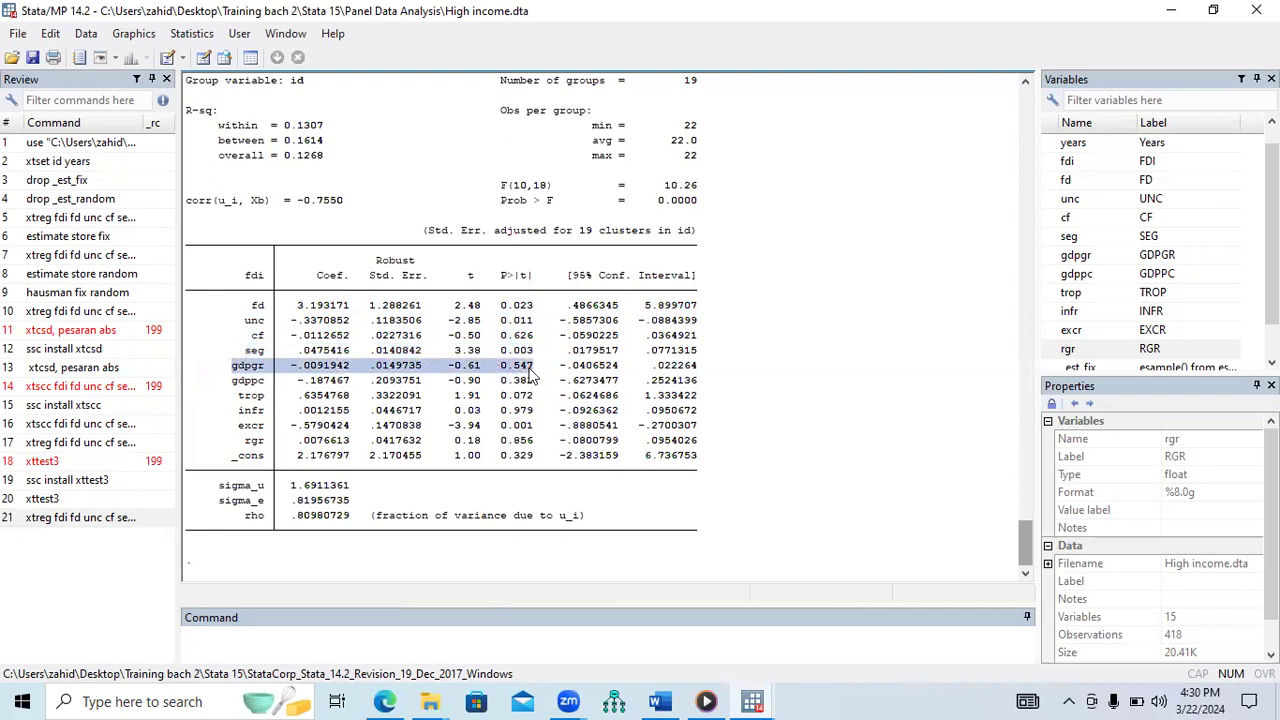
double_click(240, 383)
drag(240, 383, 536, 388)
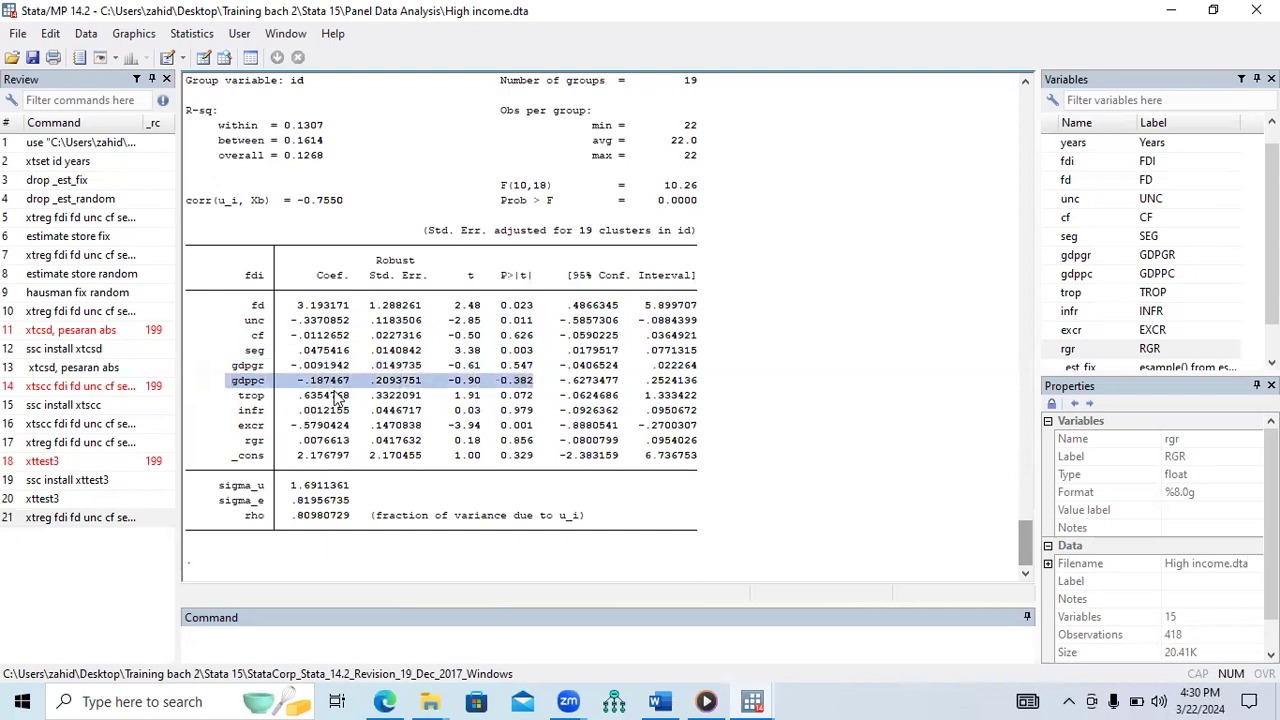
drag(241, 398, 533, 402)
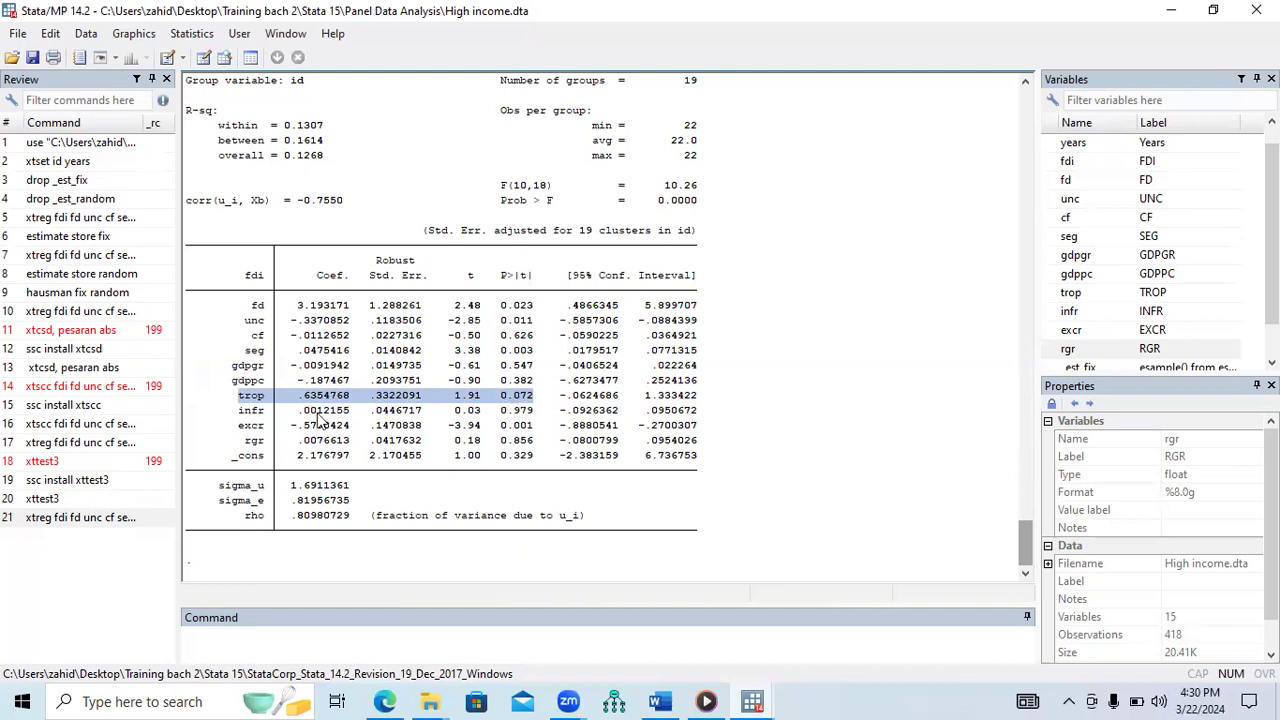
drag(240, 418, 534, 420)
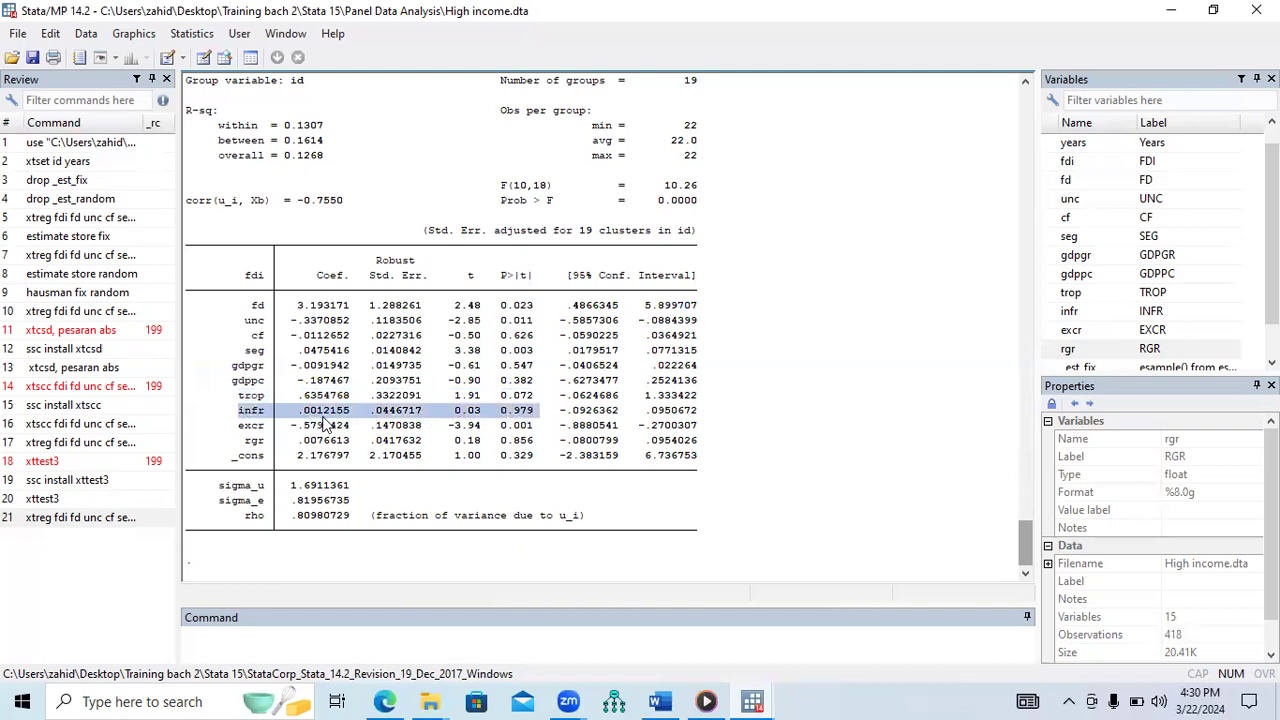
drag(240, 426, 532, 430)
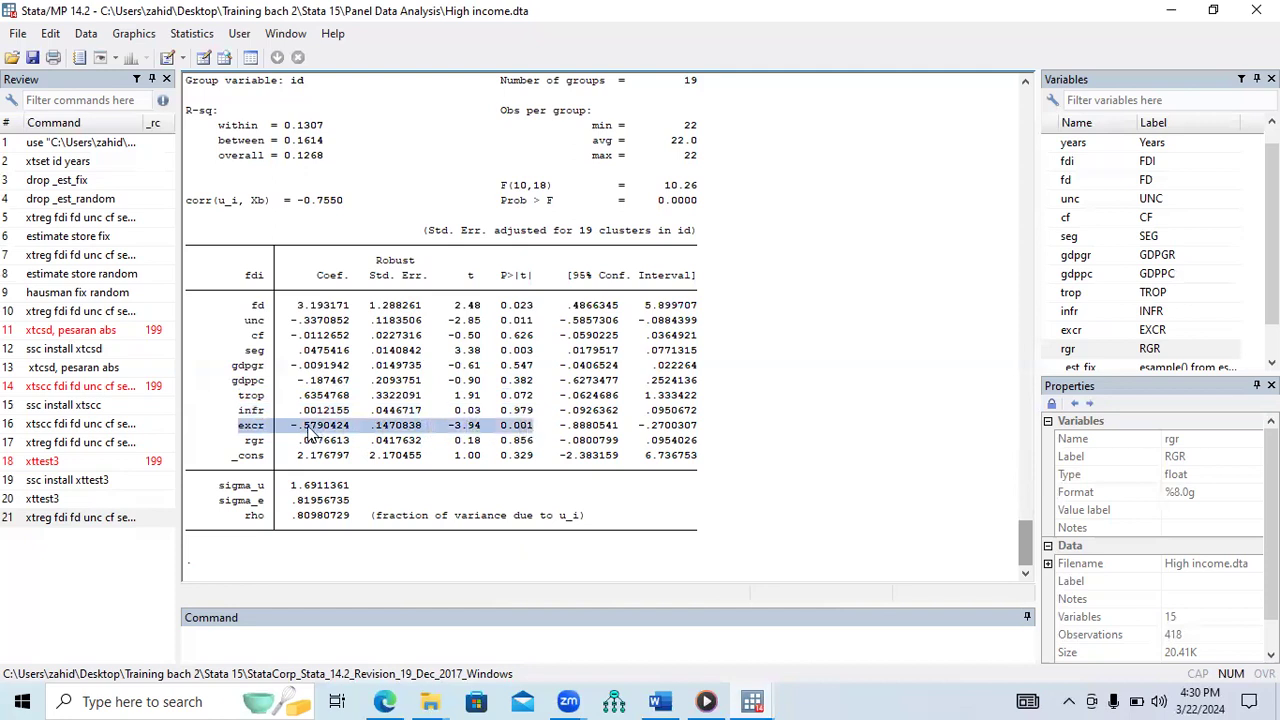
drag(242, 442, 537, 448)
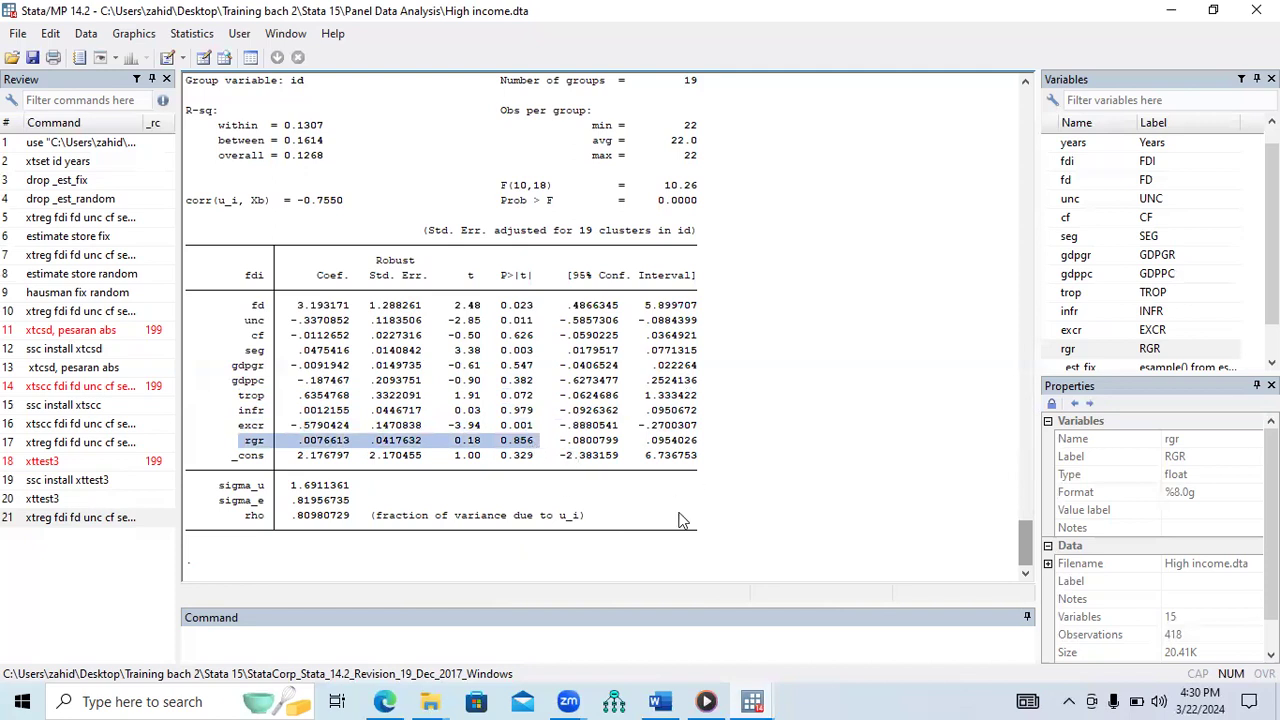
In the Word guide, append "(There should not be a serial correlation in the model)" to the Serial Correlation heading.
click(659, 701)
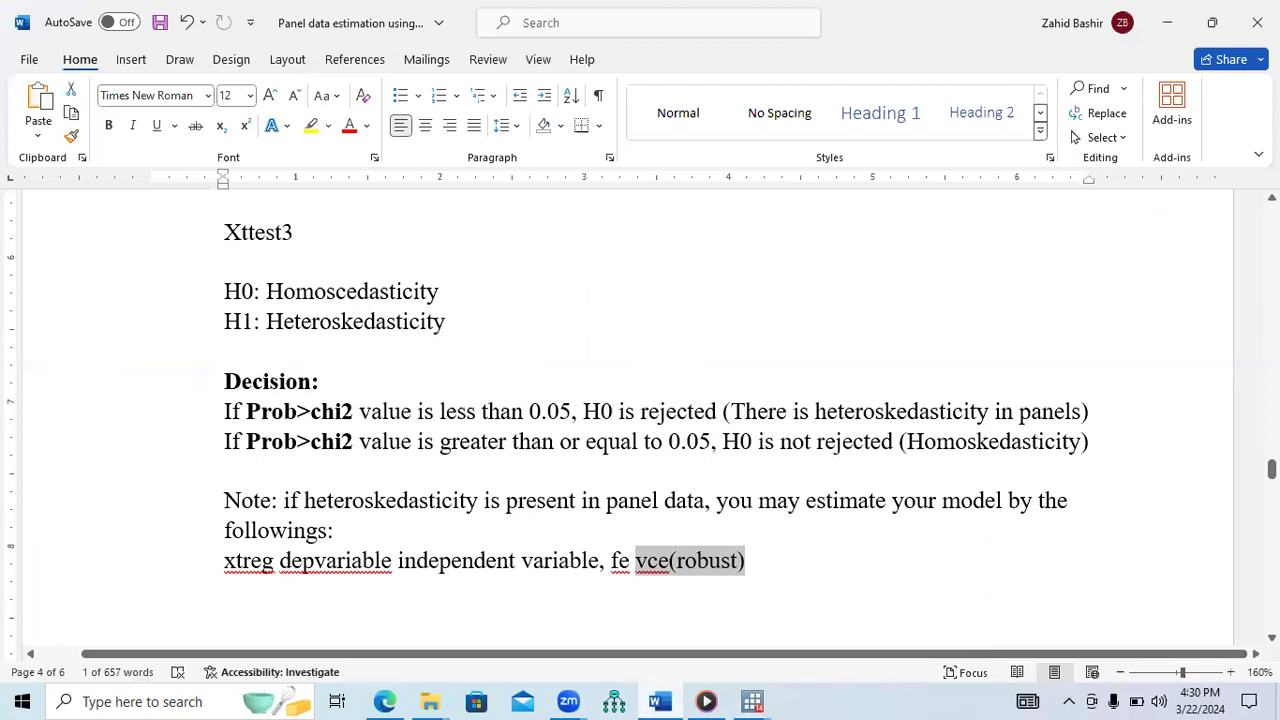
scroll(640, 400, down, 3)
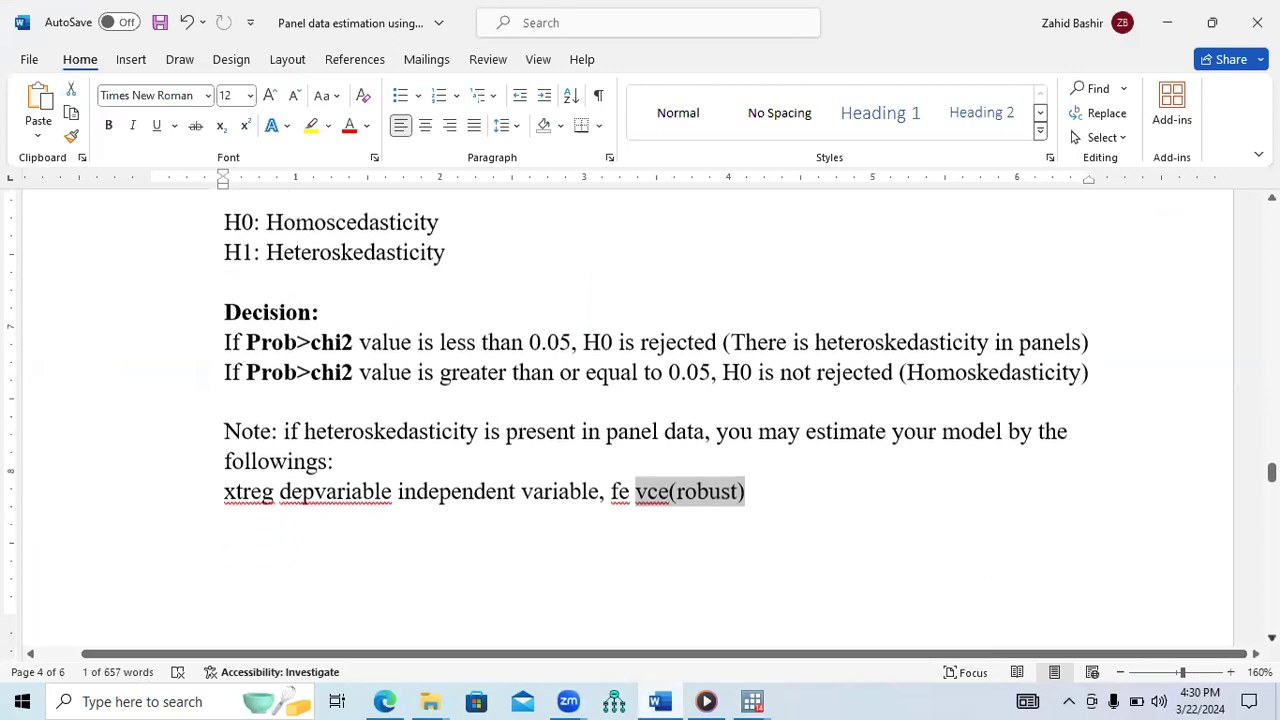
scroll(640, 417, down, 7)
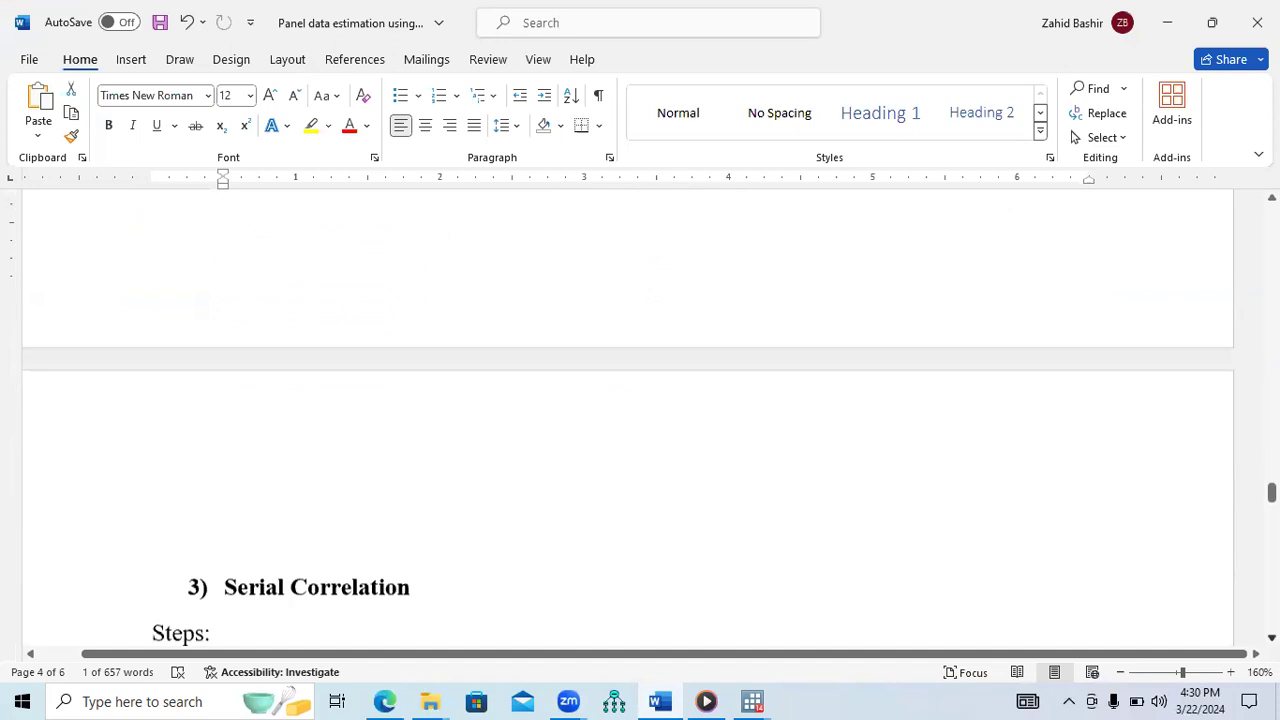
scroll(640, 417, down, 2)
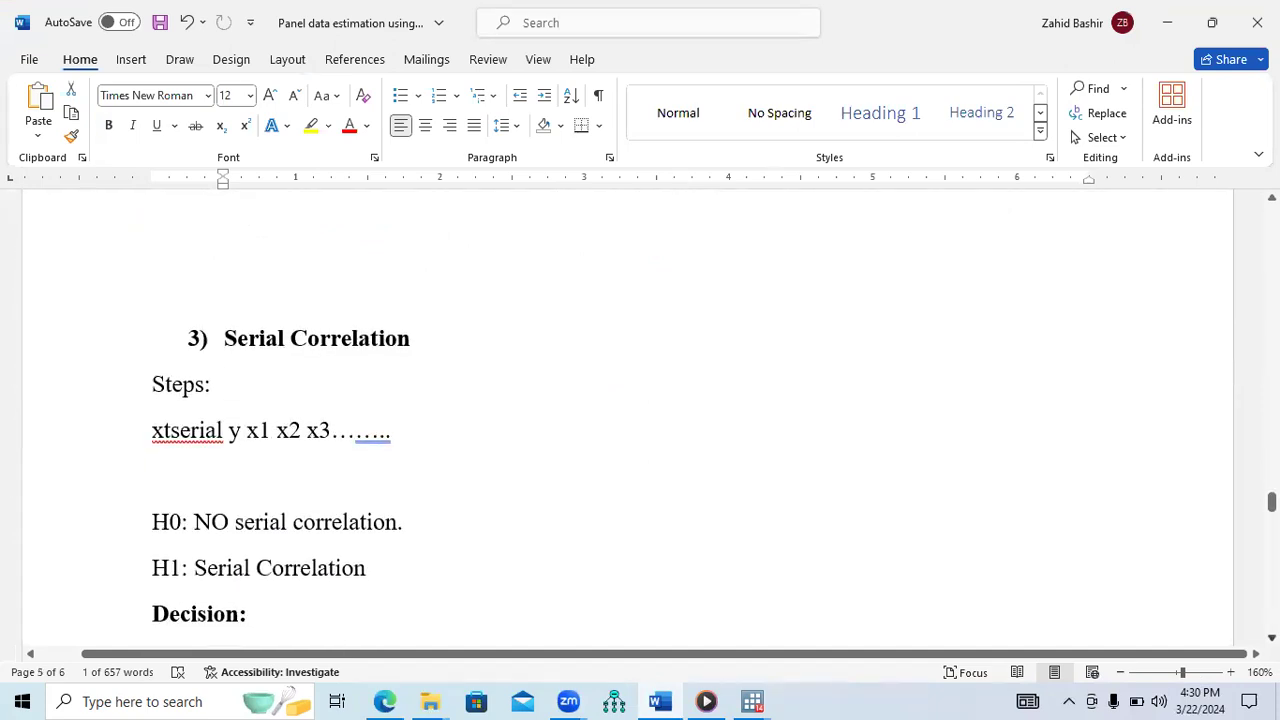
scroll(628, 361, down, 1)
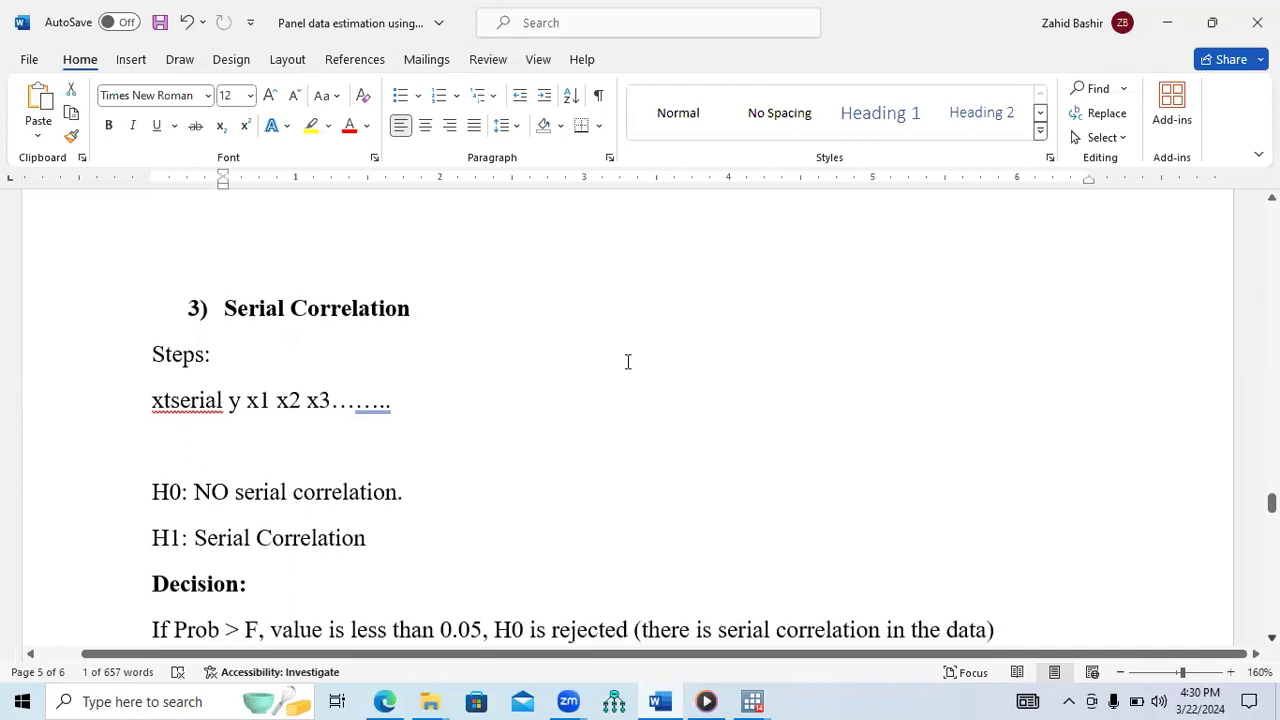
click(431, 320)
text(()
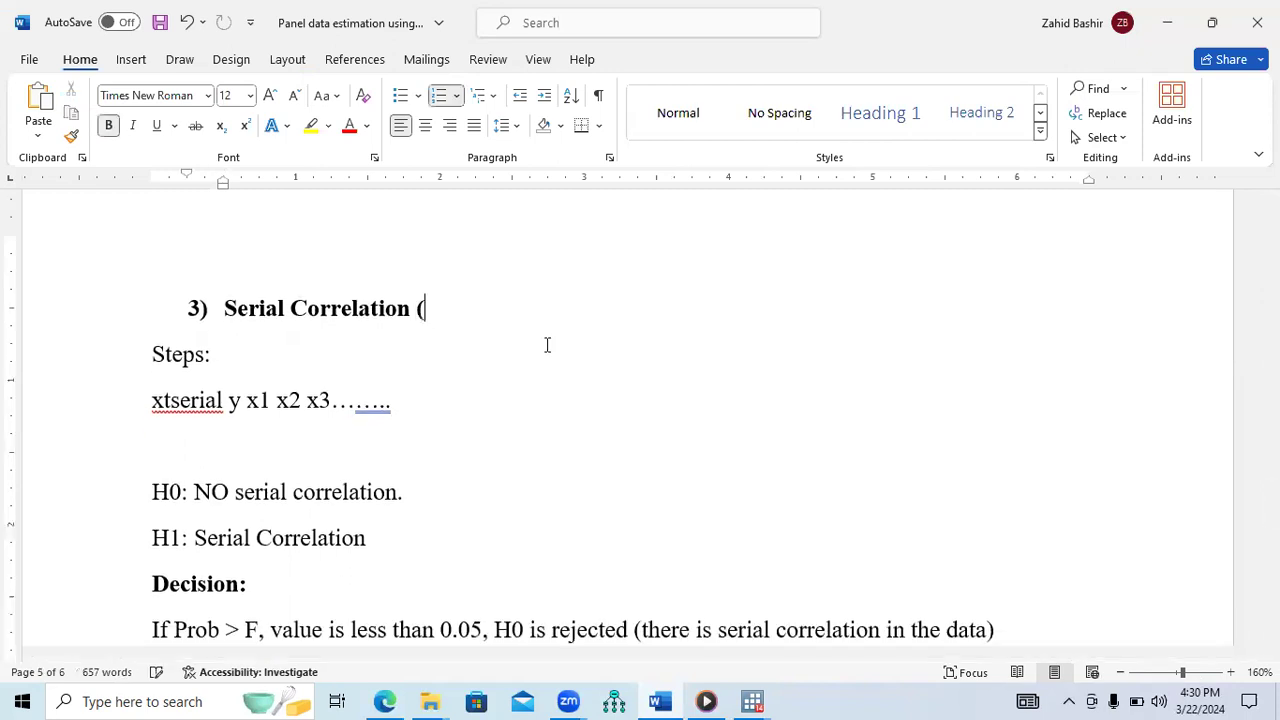
text(There shold)
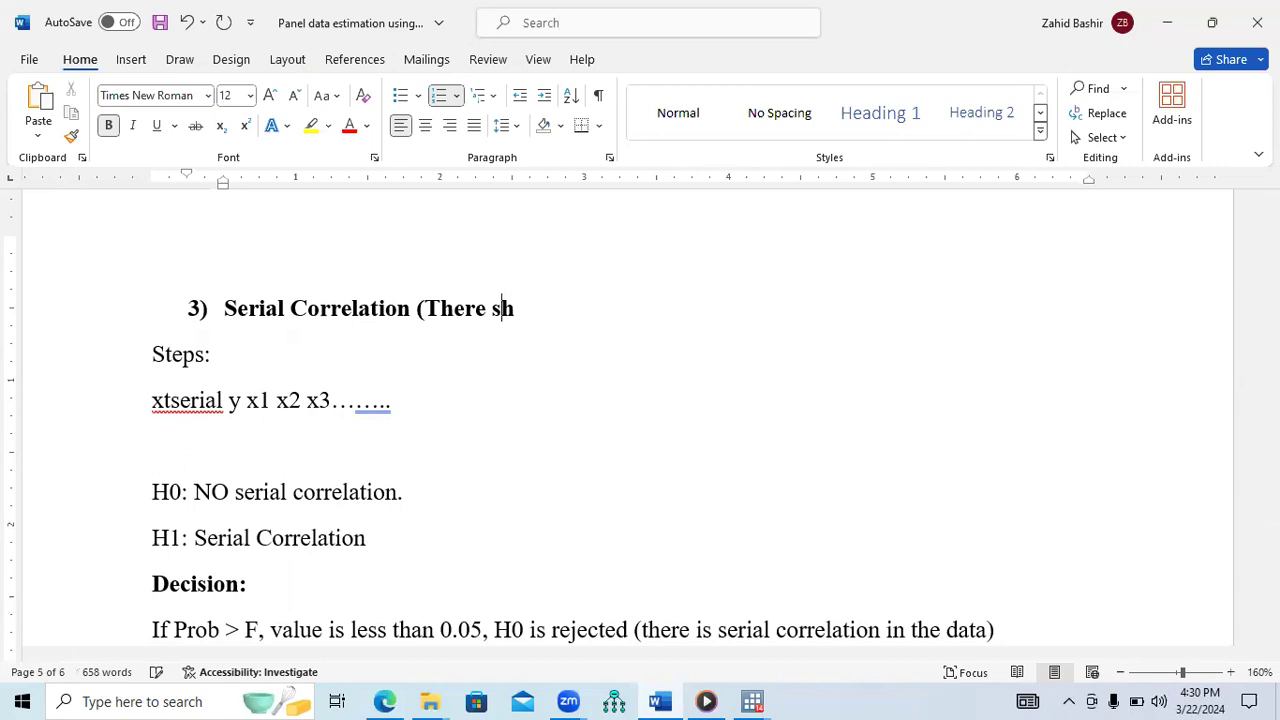
key(BackSpace)
key(BackSpace)
key(BackSpace)
key(BackSpace)
text(uld not be )
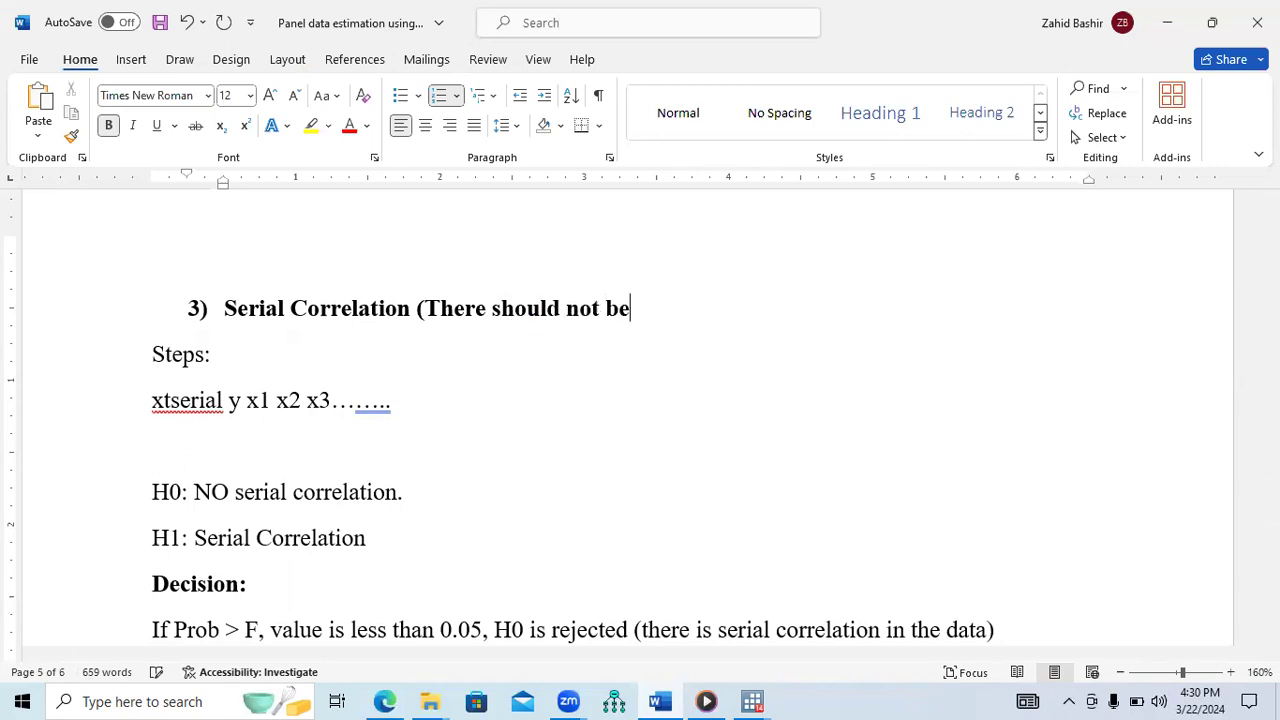
text(a serial correlation i)
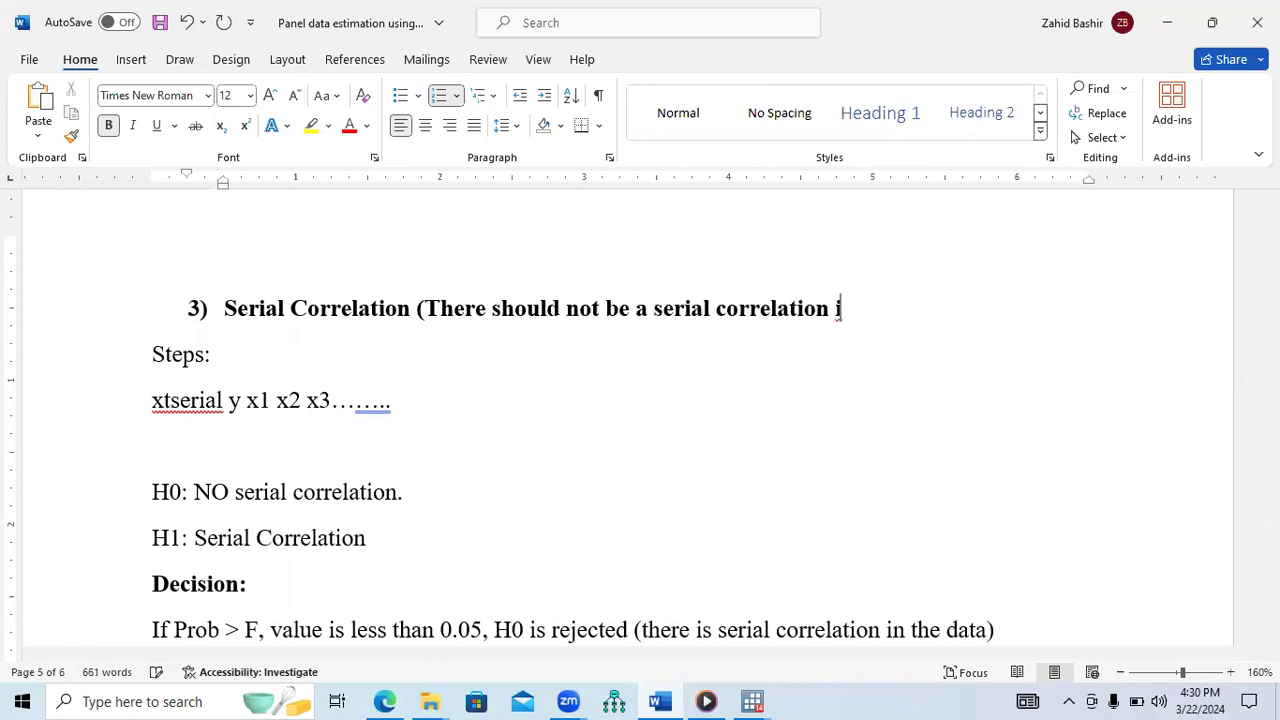
text(n the model))
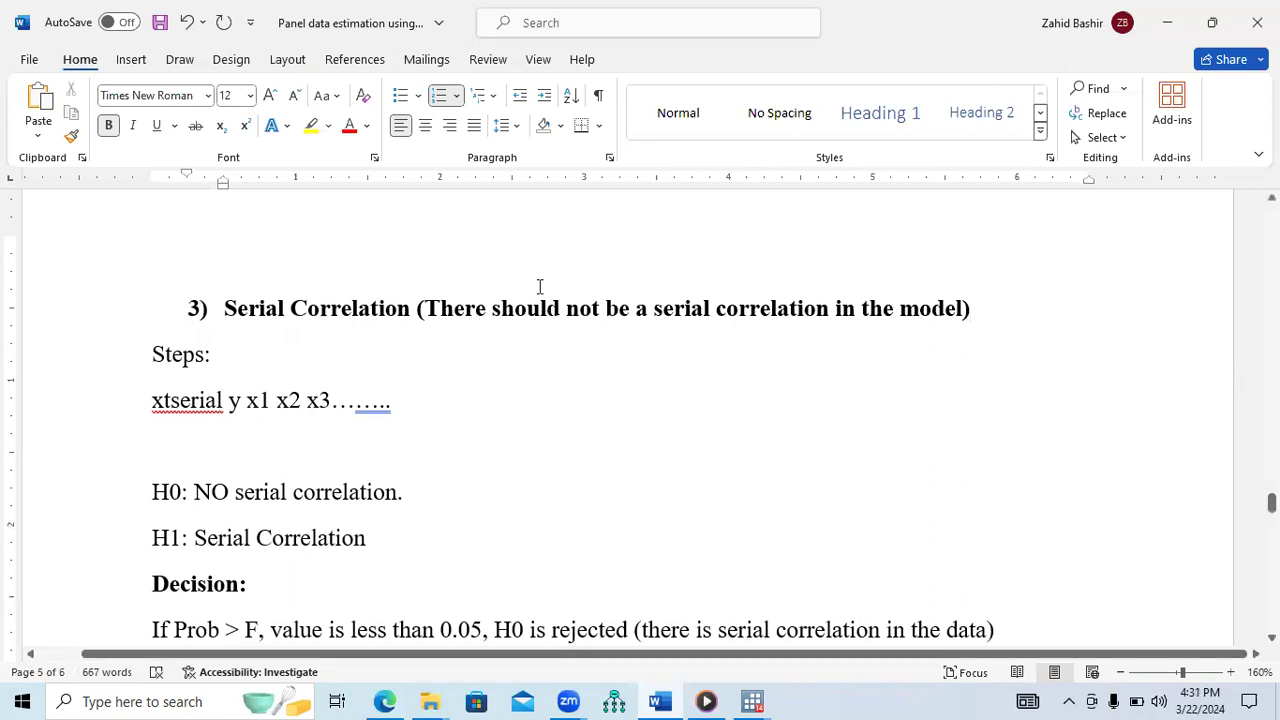
click(428, 310)
shift+click(526, 310)
drag(693, 313, 962, 313)
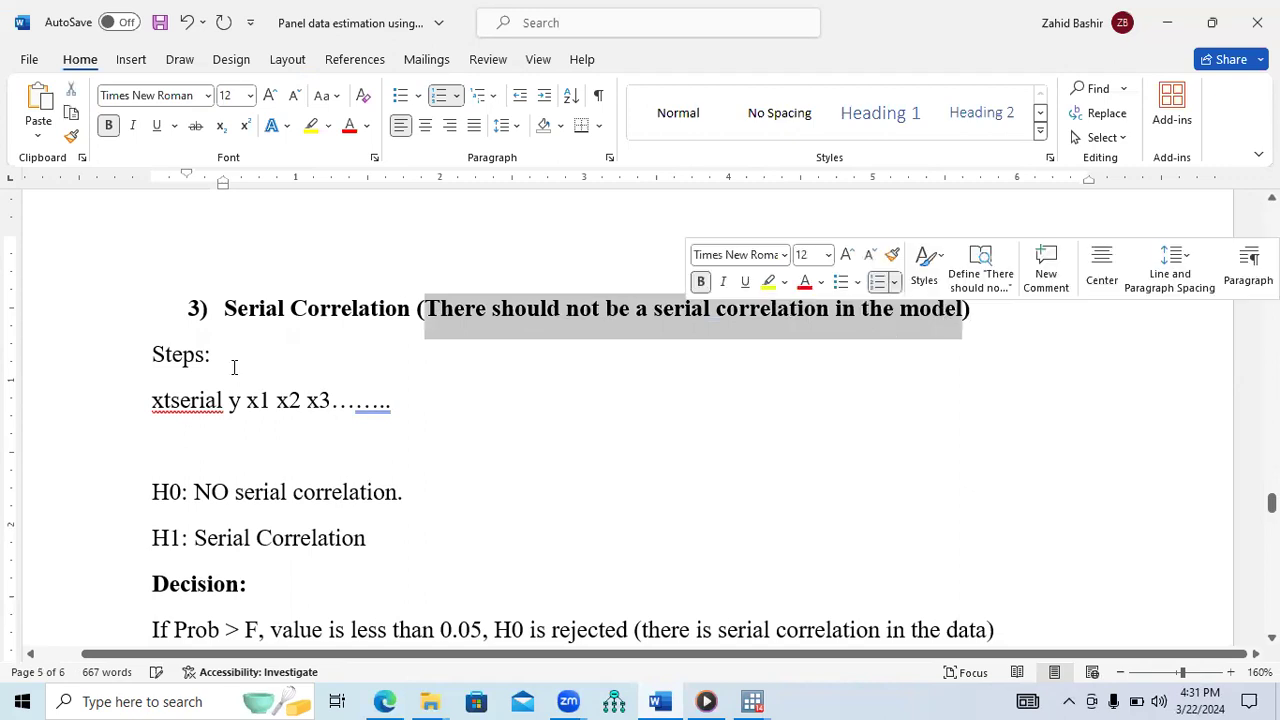
Rewrite the command under the Serial Correlation steps as "xtserial DV IVs", without trailing dots.
double_click(197, 357)
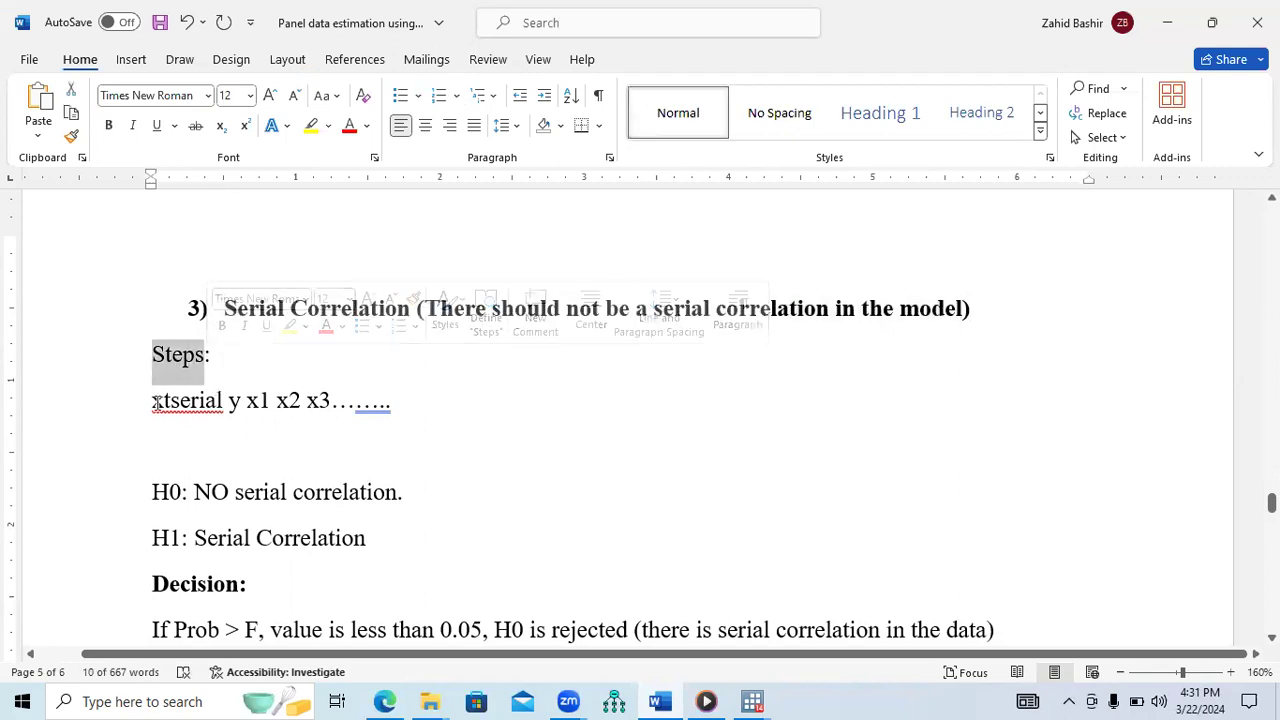
drag(156, 403, 241, 404)
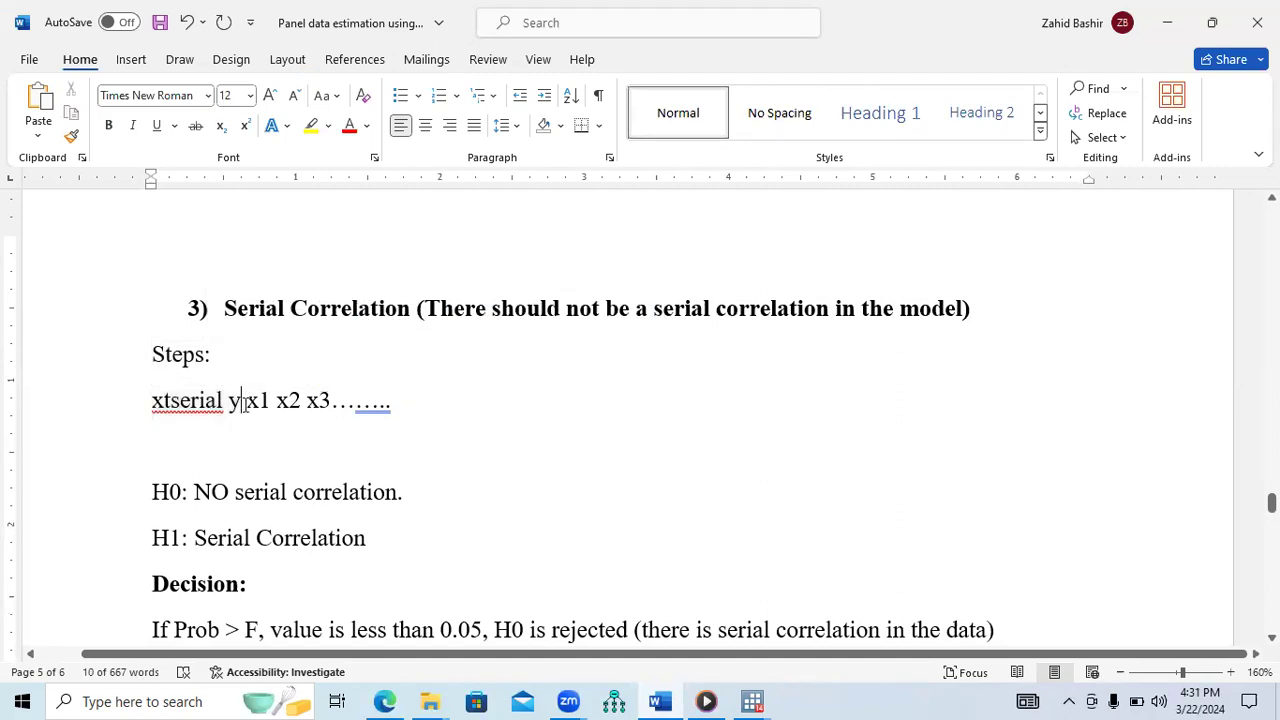
double_click(234, 405)
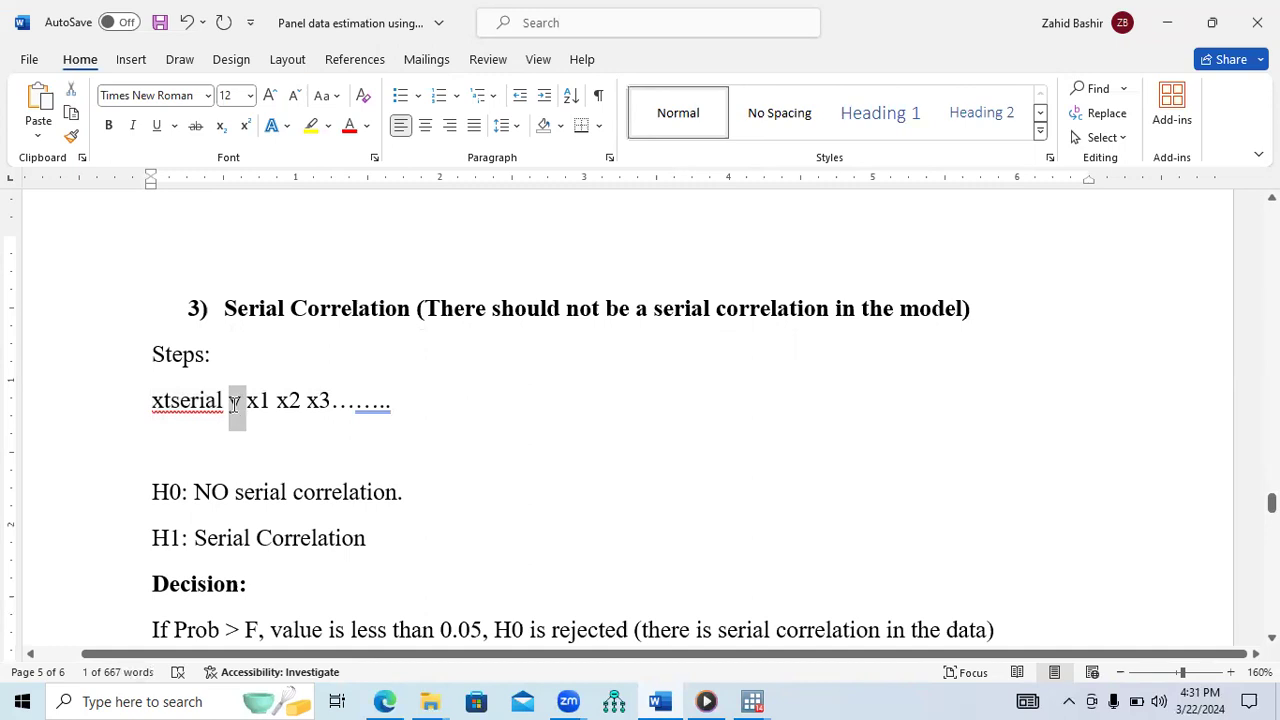
text(DV)
drag(270, 405, 343, 411)
text(IVs)
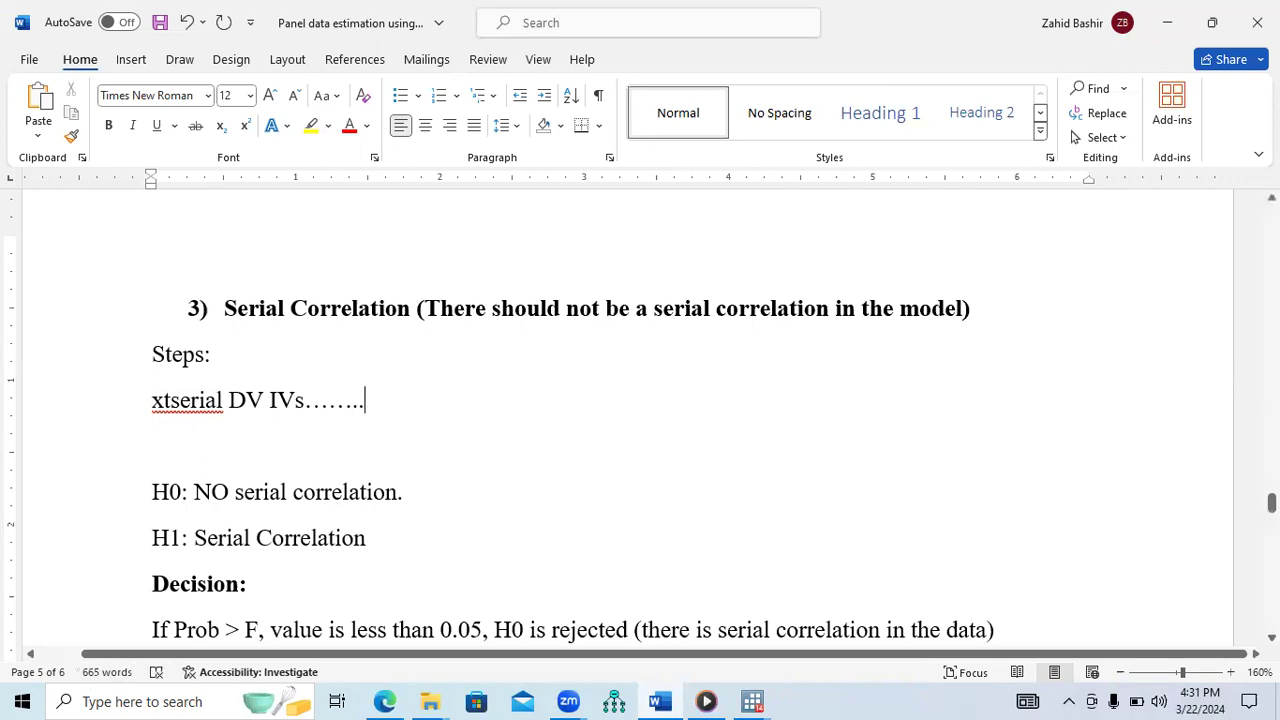
key(BackSpace)
key(BackSpace)
key(BackSpace)
key(BackSpace)
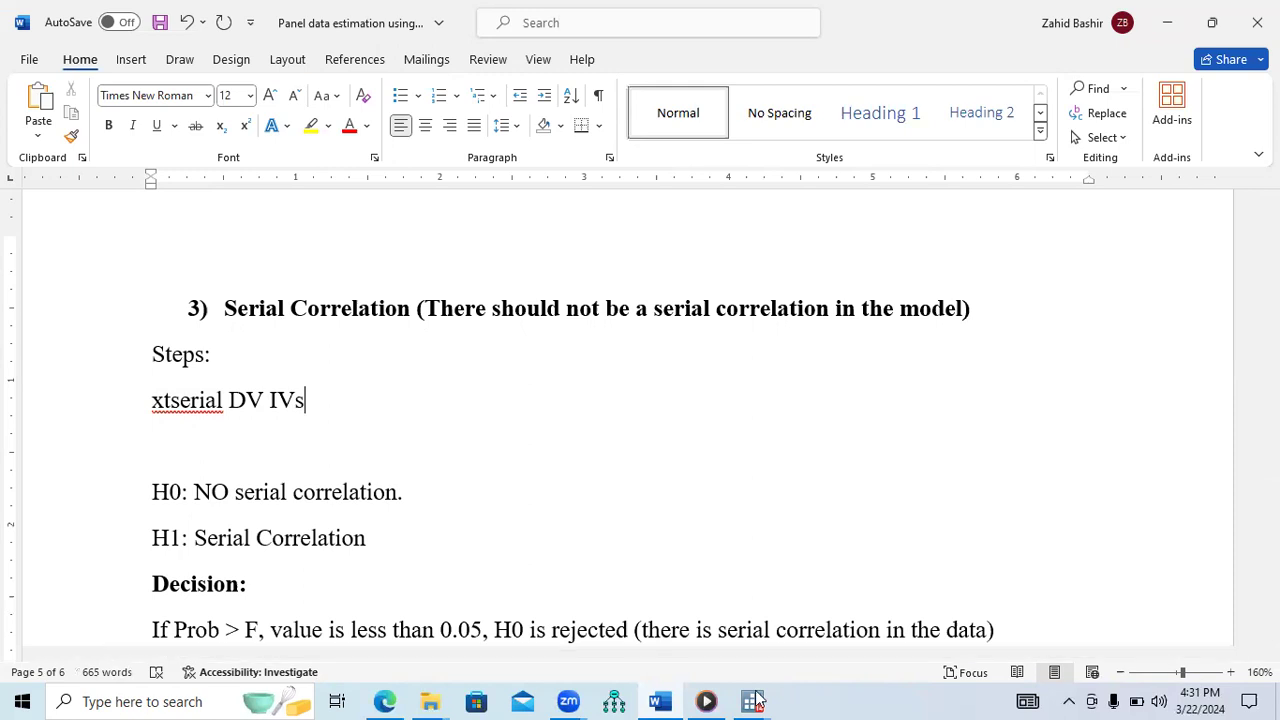
In Stata, run xtserial with fdi as dependent variable and fd, unc, cf, seg, gdpgr, gdppc, trop, infr, excr and rgr as regressors.
mouse_move(752, 701)
click(686, 664)
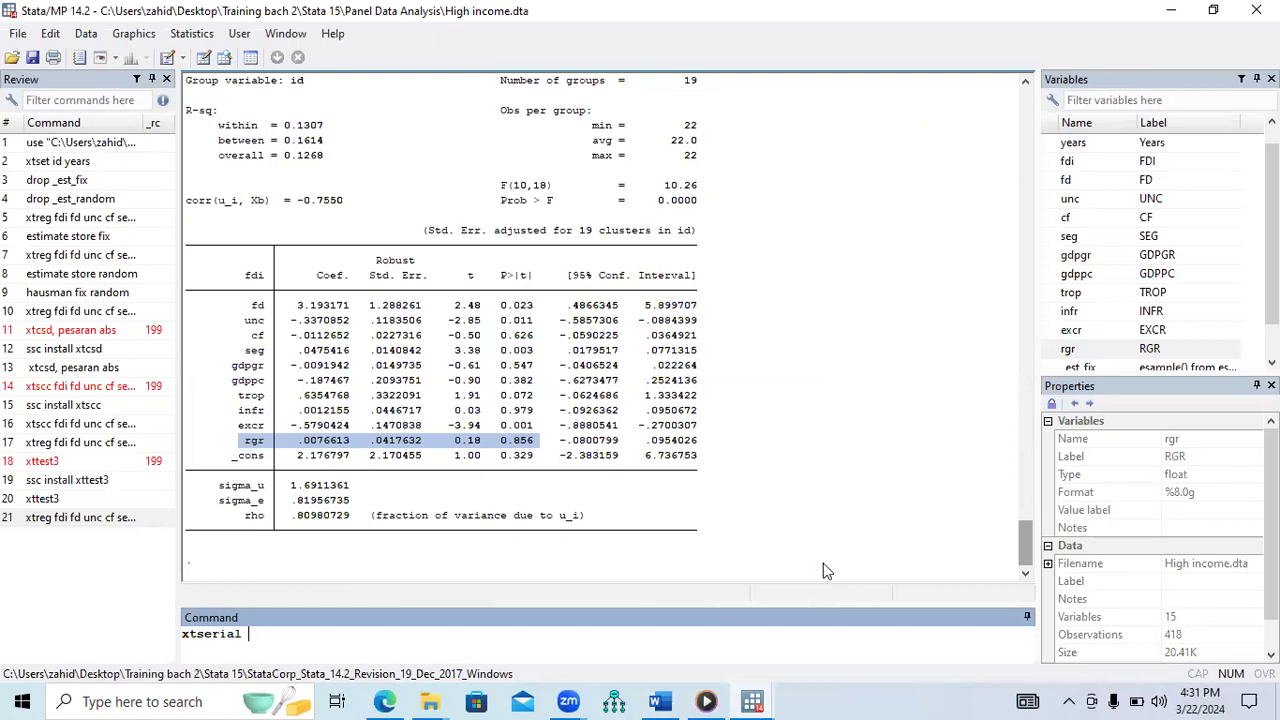
click(1049, 164)
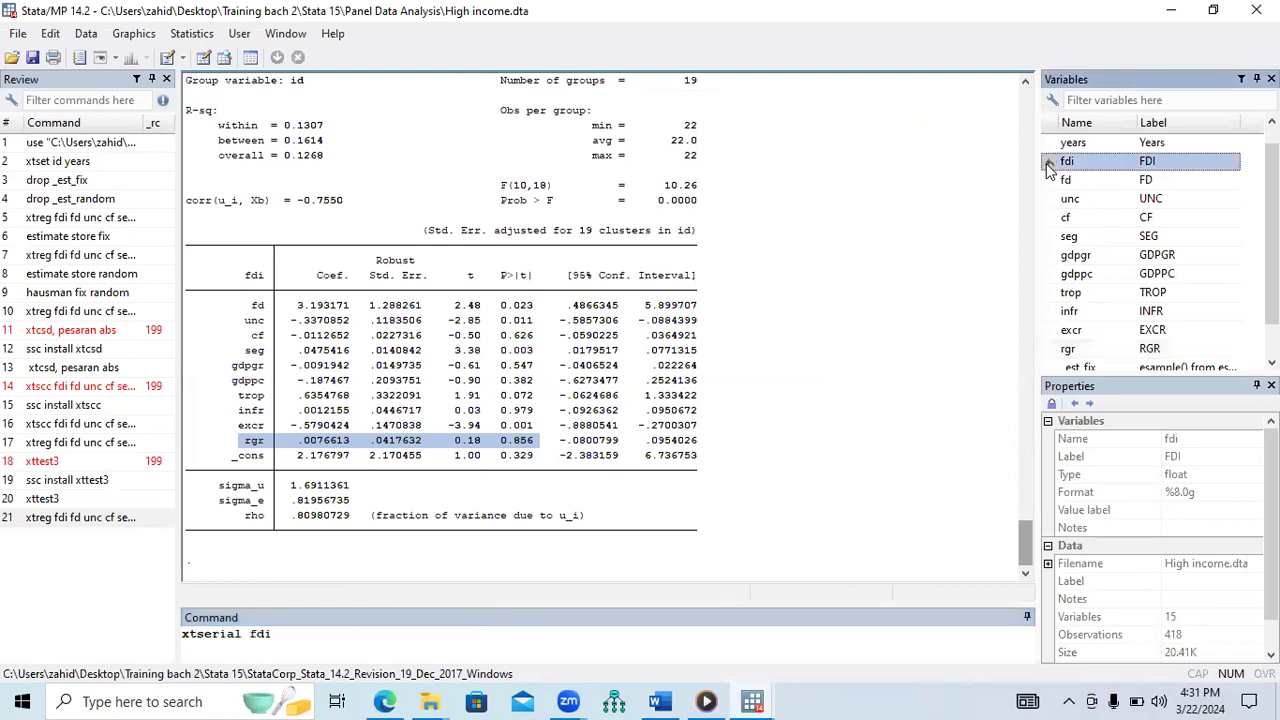
click(1051, 184)
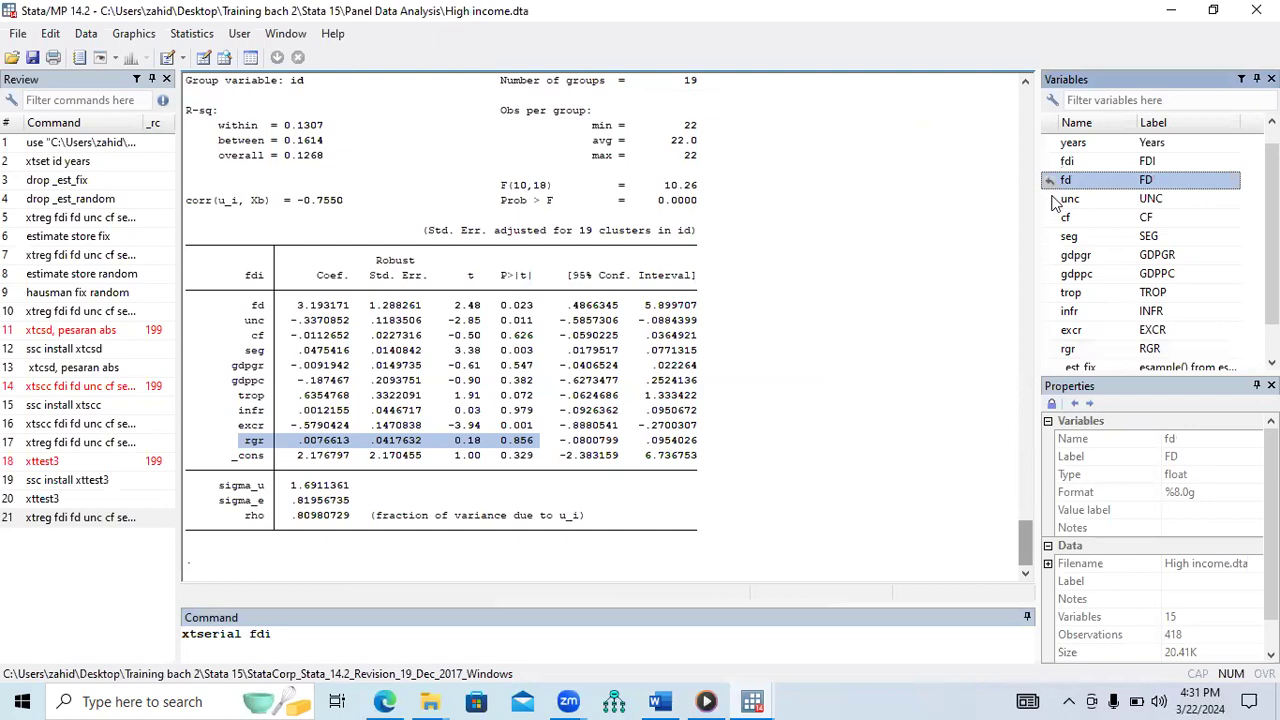
click(1050, 199)
click(1050, 217)
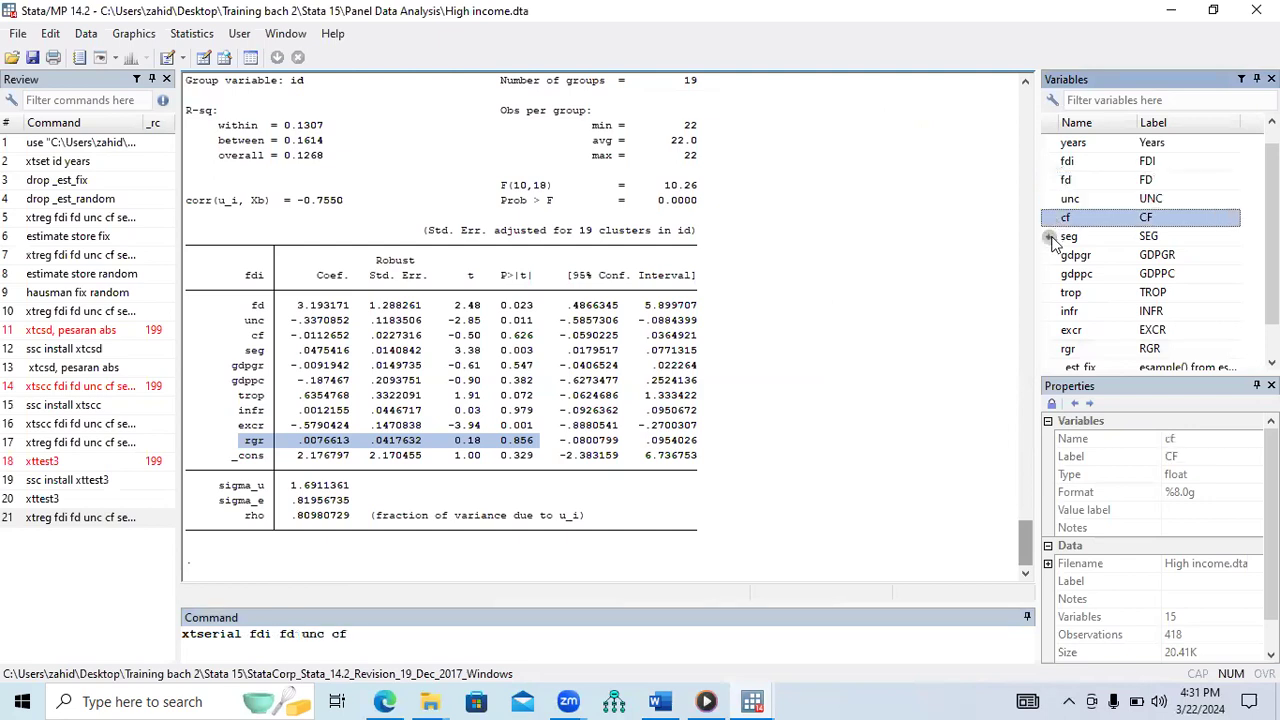
click(1050, 237)
click(1050, 256)
click(1050, 274)
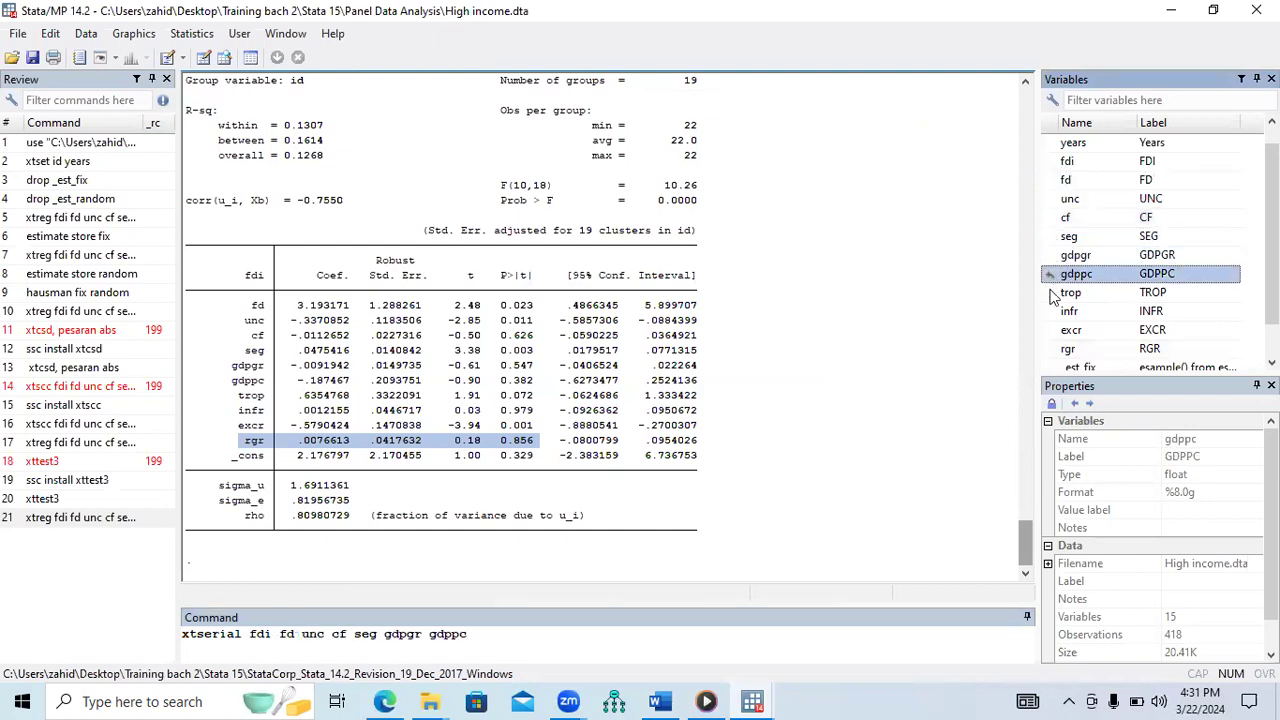
click(1050, 293)
click(1050, 312)
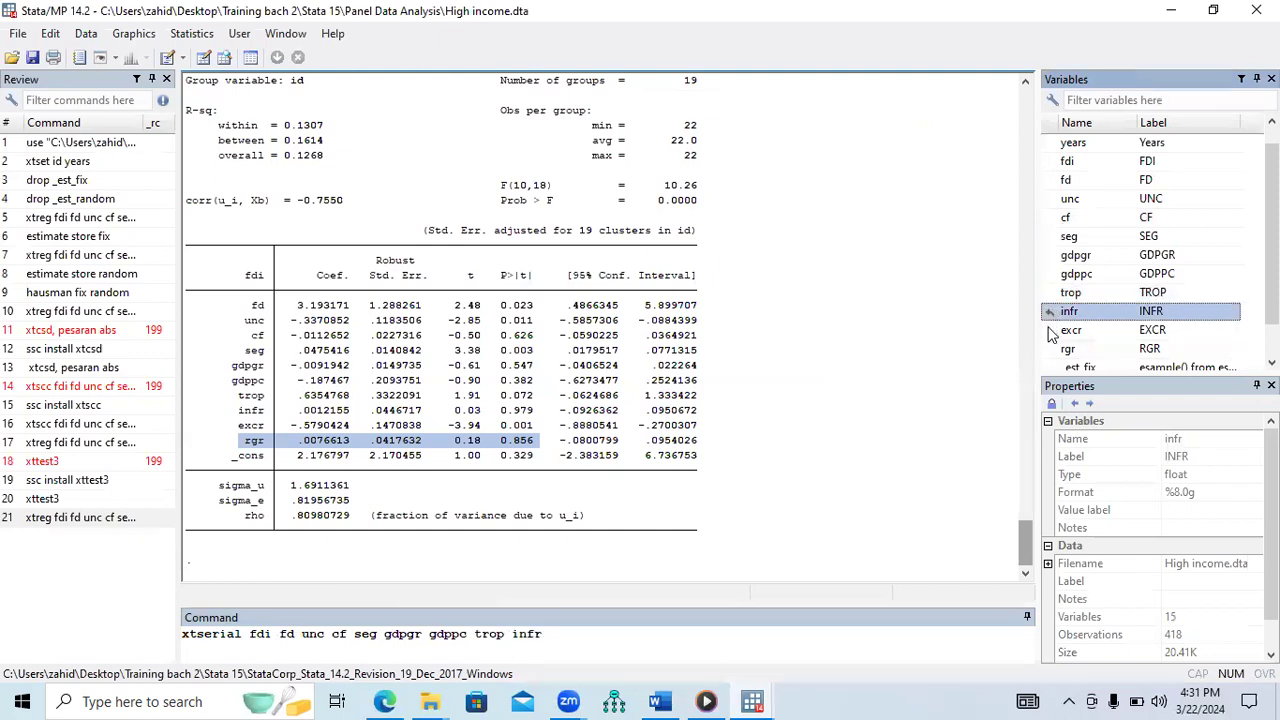
click(1050, 330)
click(1050, 349)
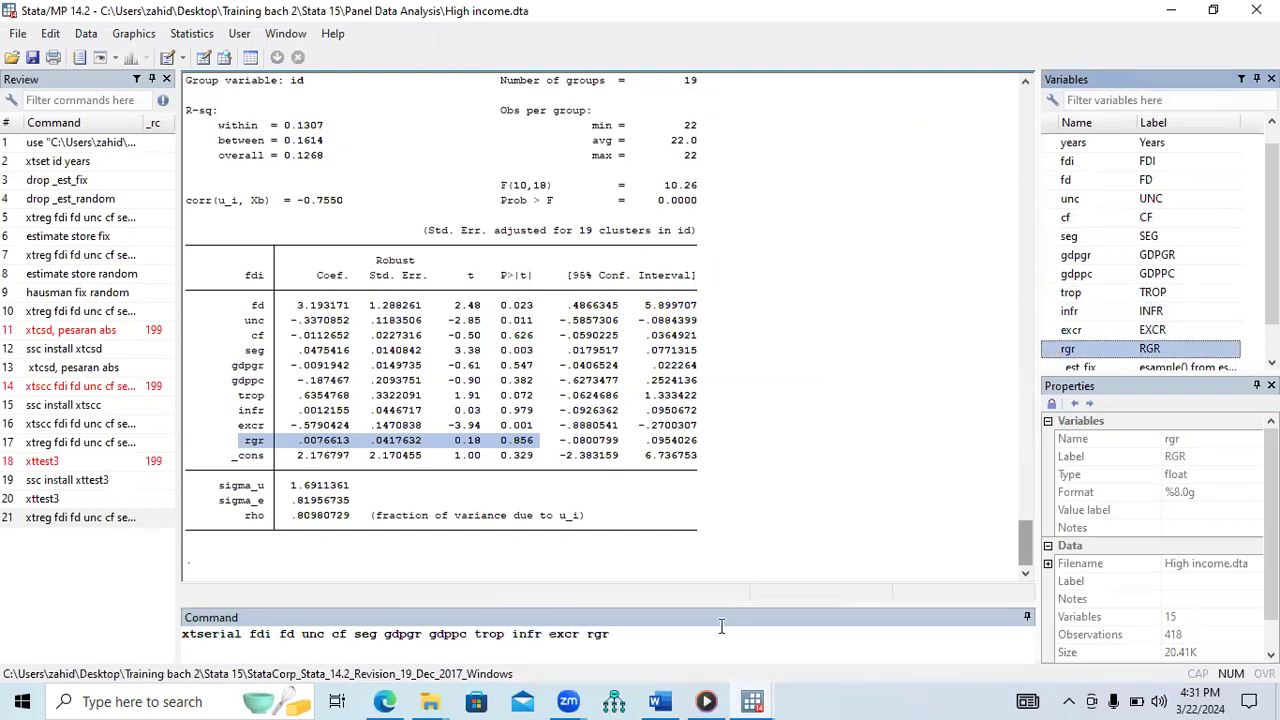
key(Return)
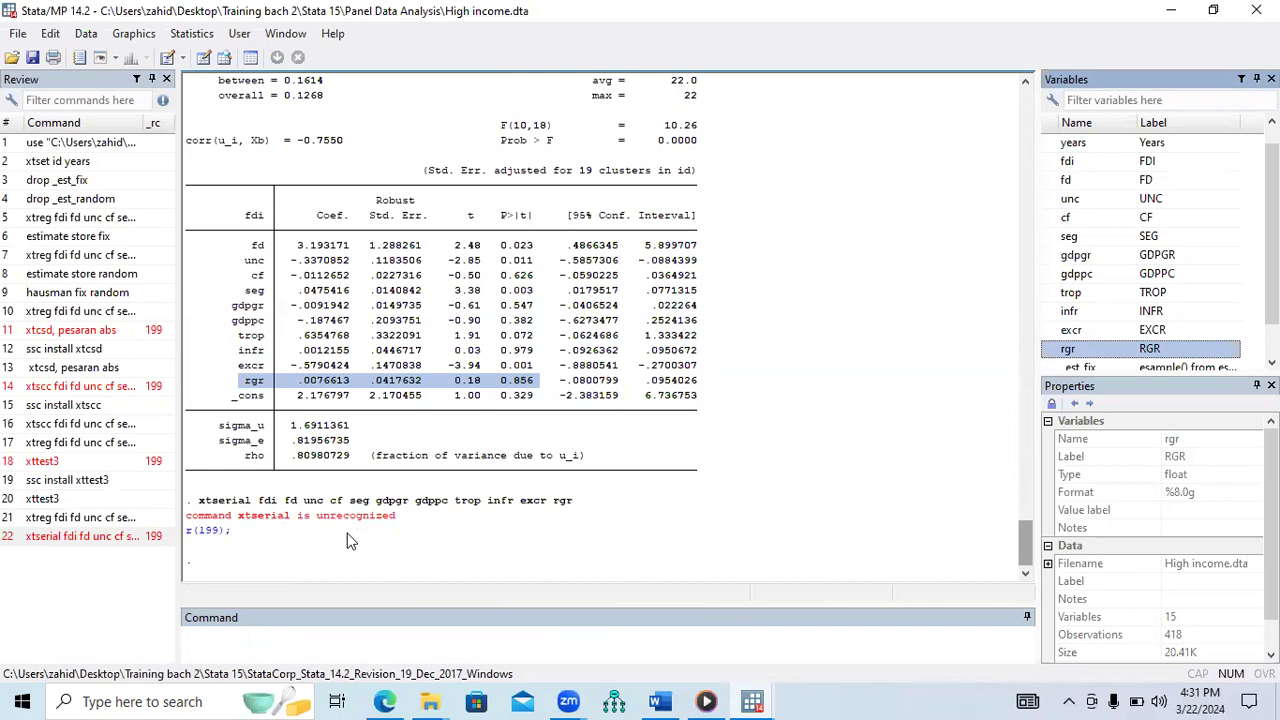
Try to install xtserial from SSC, and search the help files and web resources for the xtserial package.
click(305, 633)
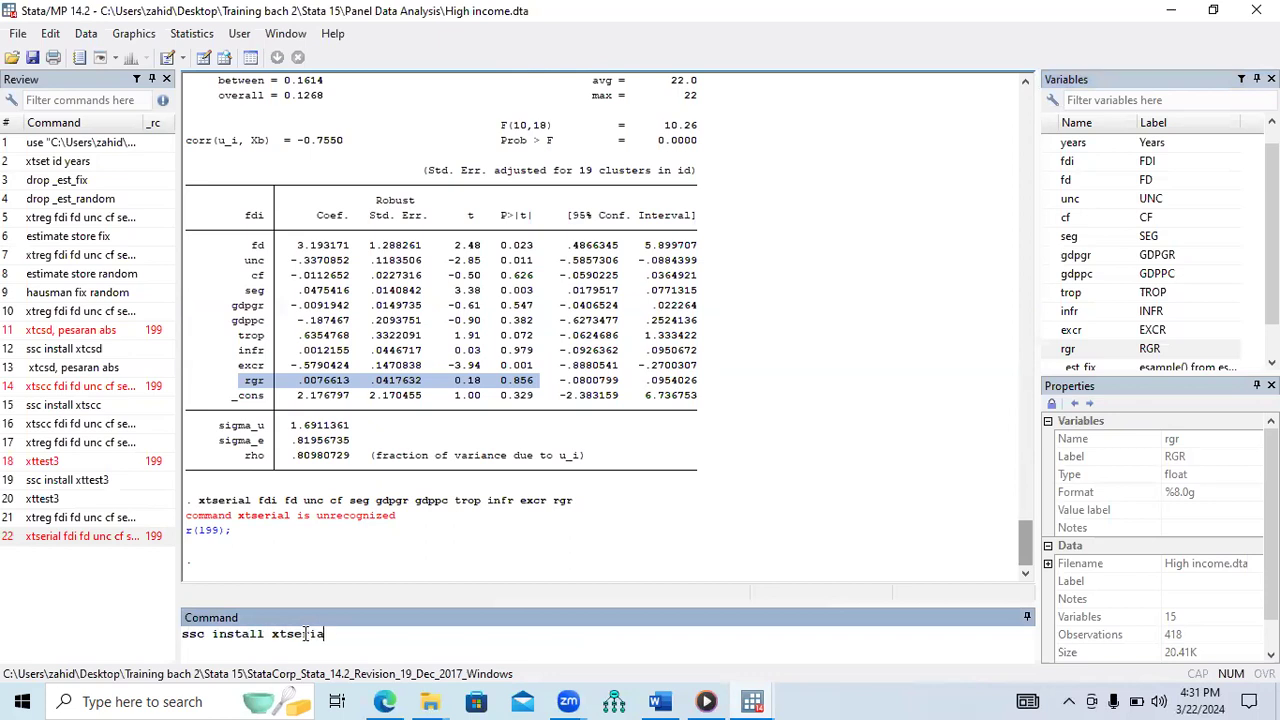
key(Return)
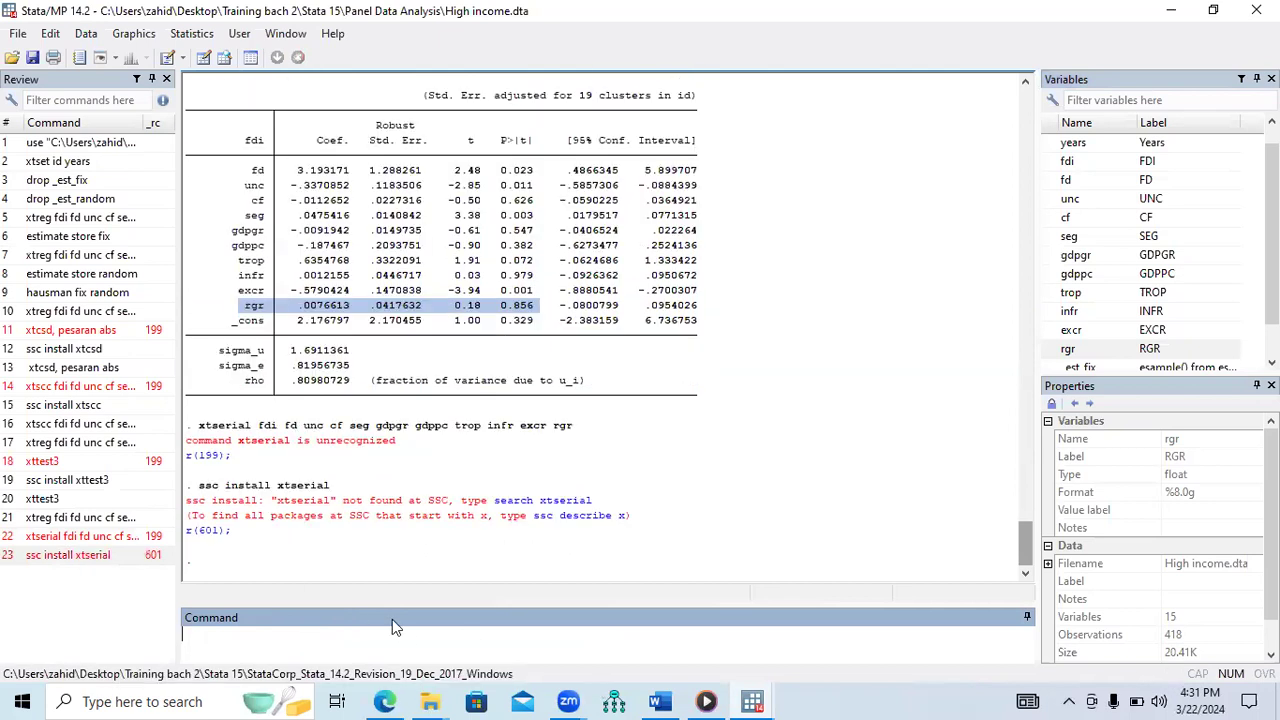
click(545, 502)
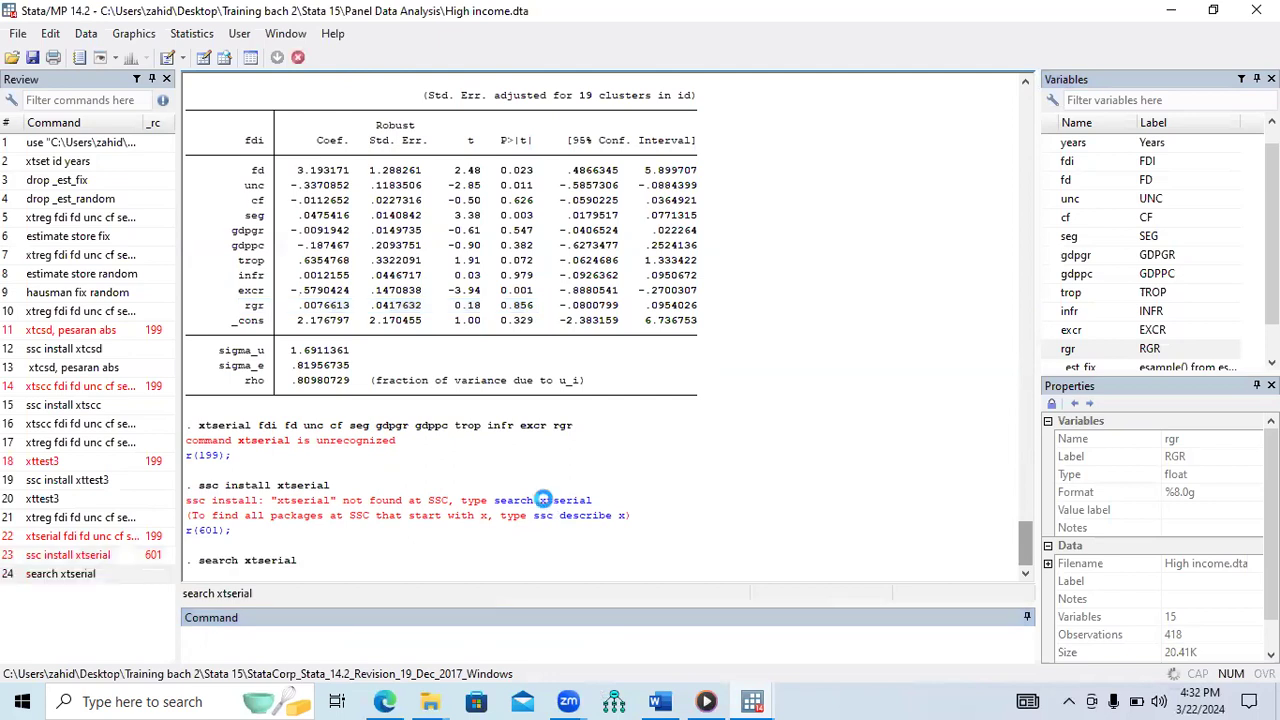
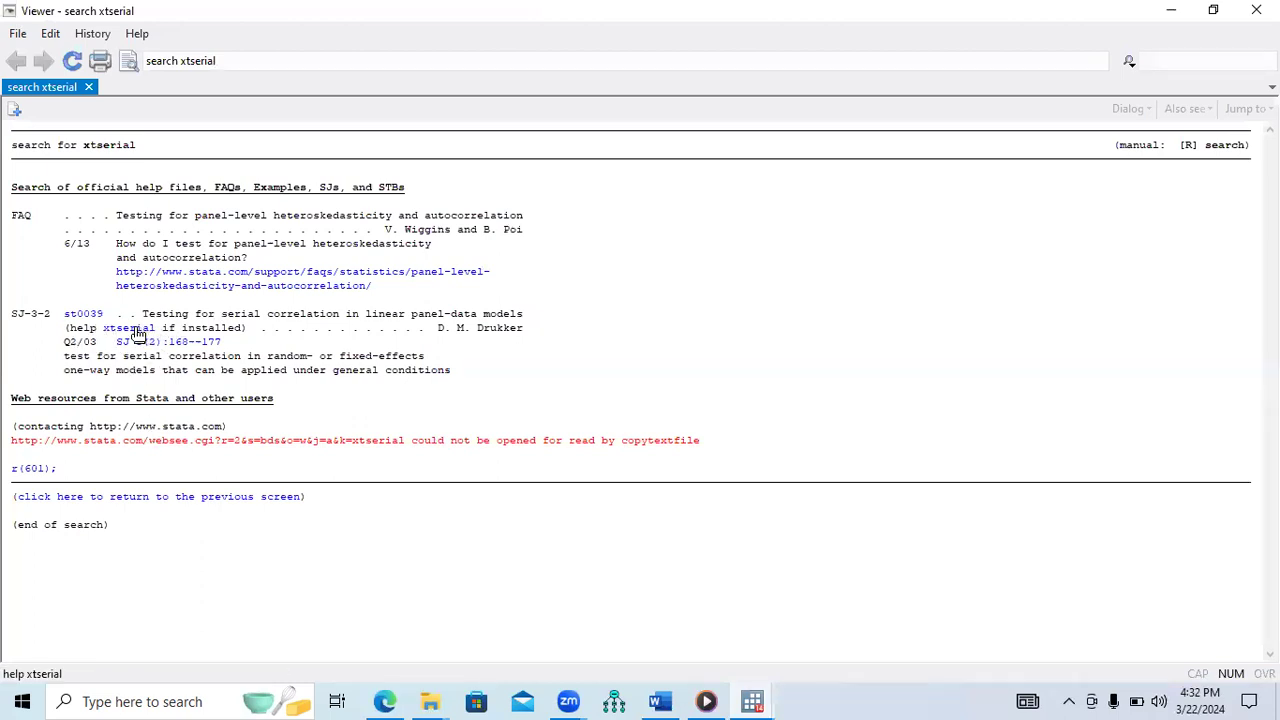
click(137, 333)
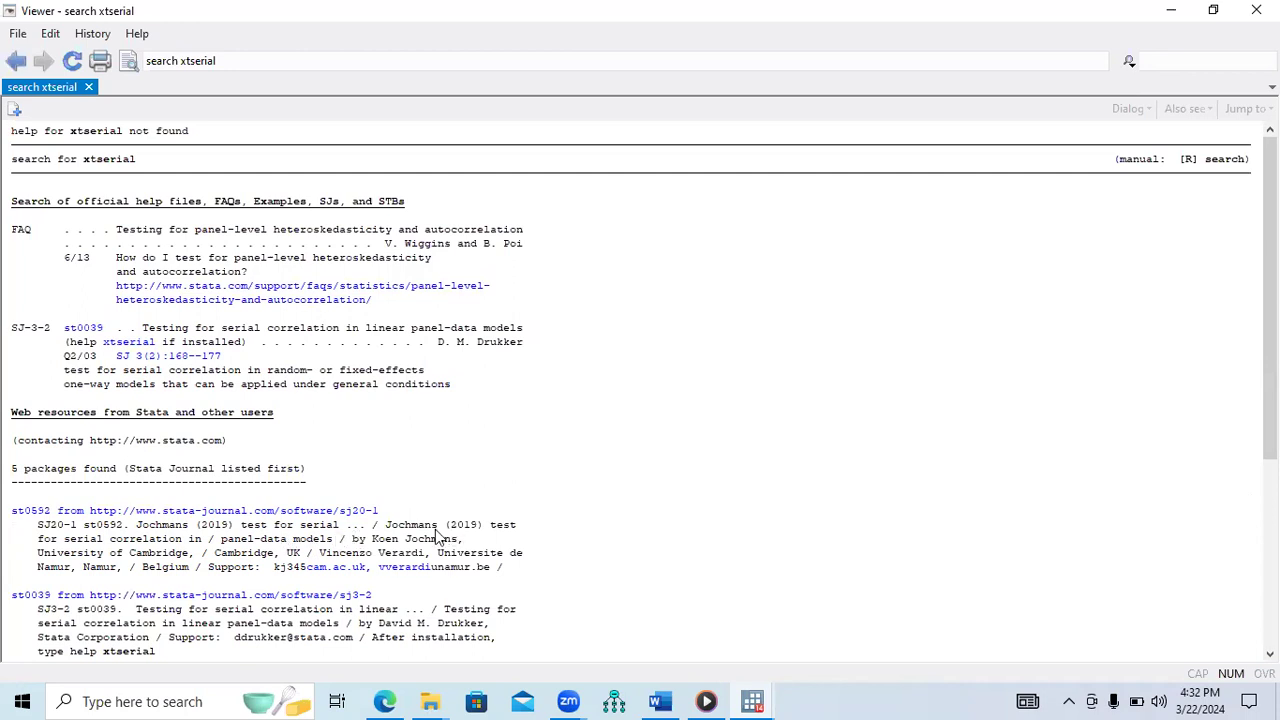
Open the description of package st0592 from the Stata Journal sj20-1 results and try to install it.
click(258, 512)
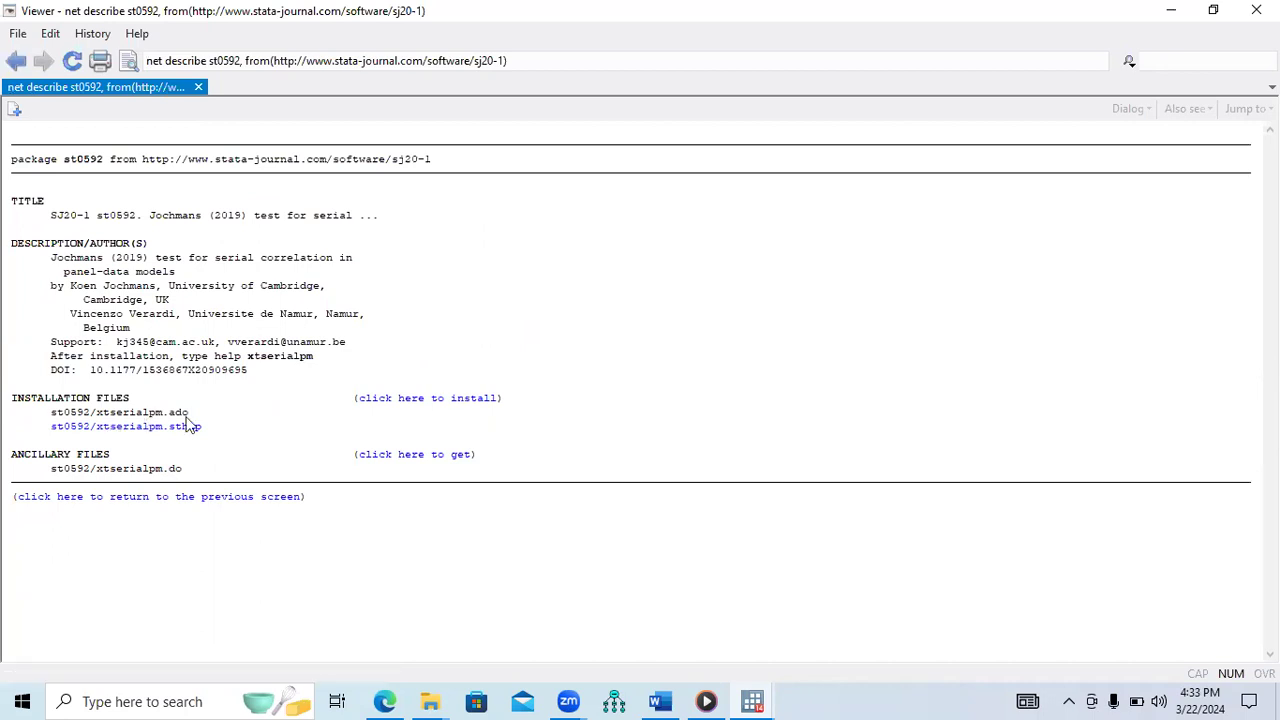
click(428, 400)
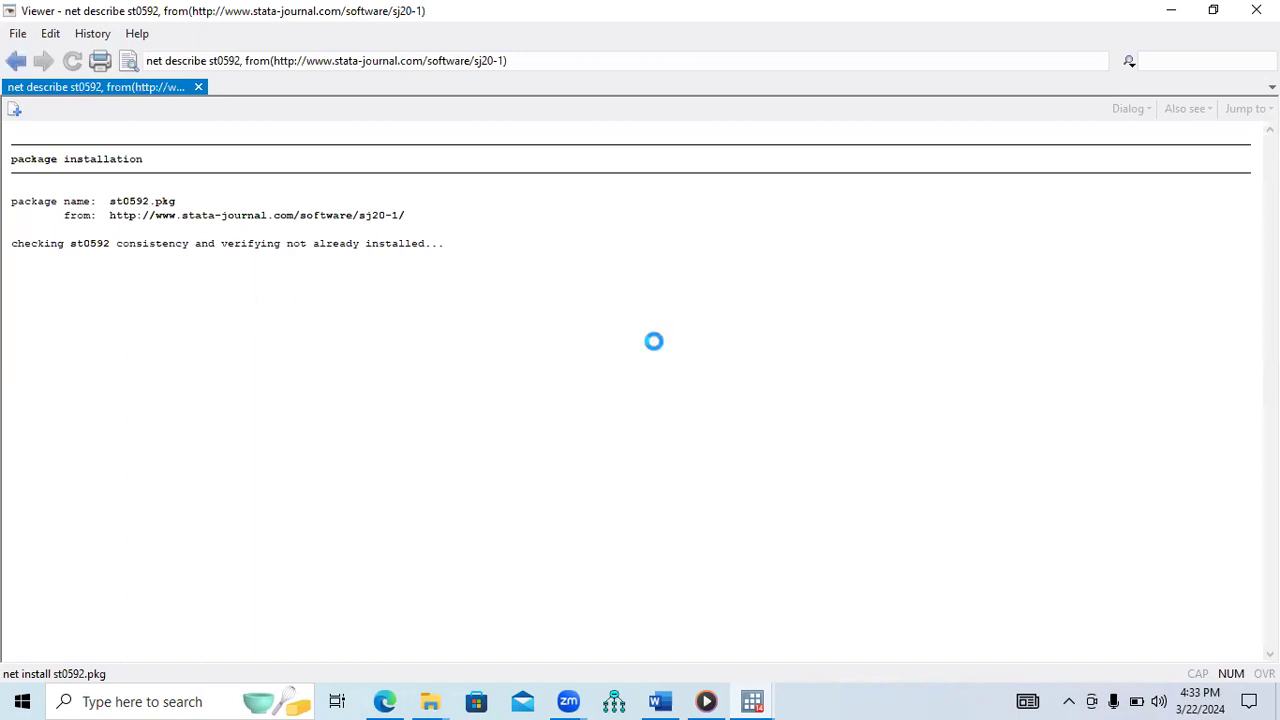
click(1071, 700)
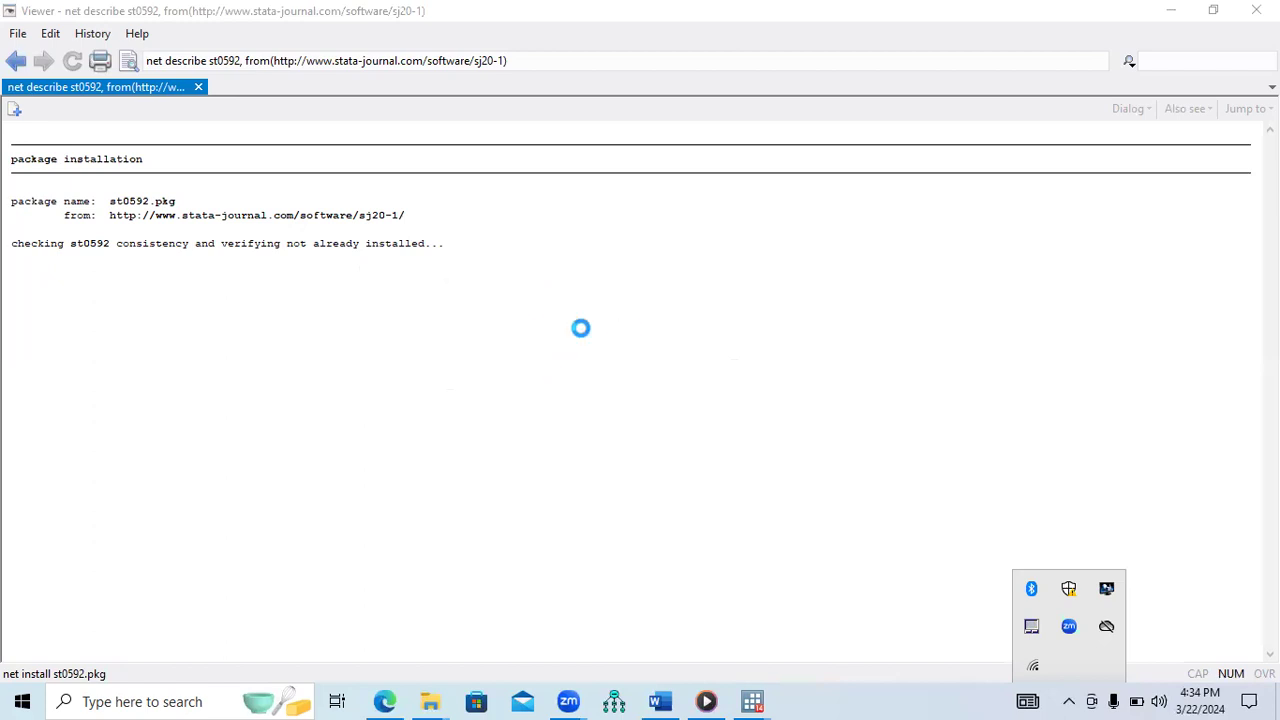
In the Word guide, examine the serial correlation hypotheses and the Prob > F decision rules around the 0.05 threshold.
click(660, 701)
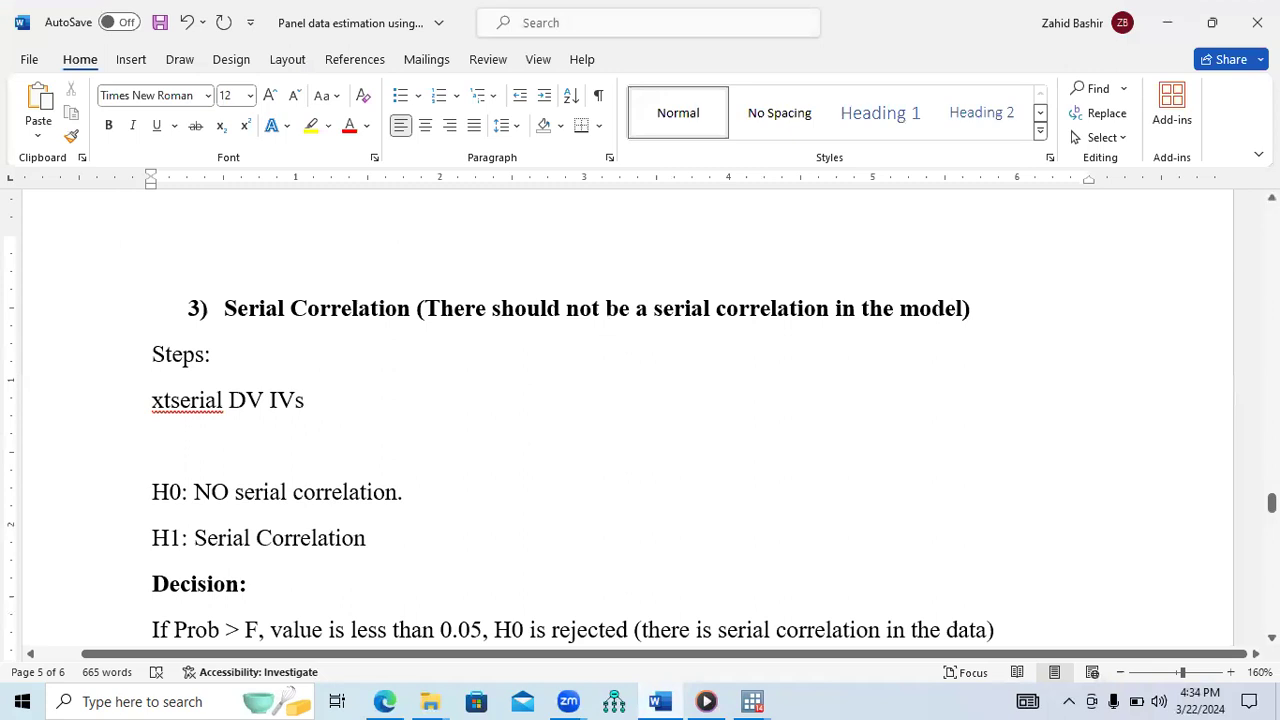
scroll(620, 420, down, 3)
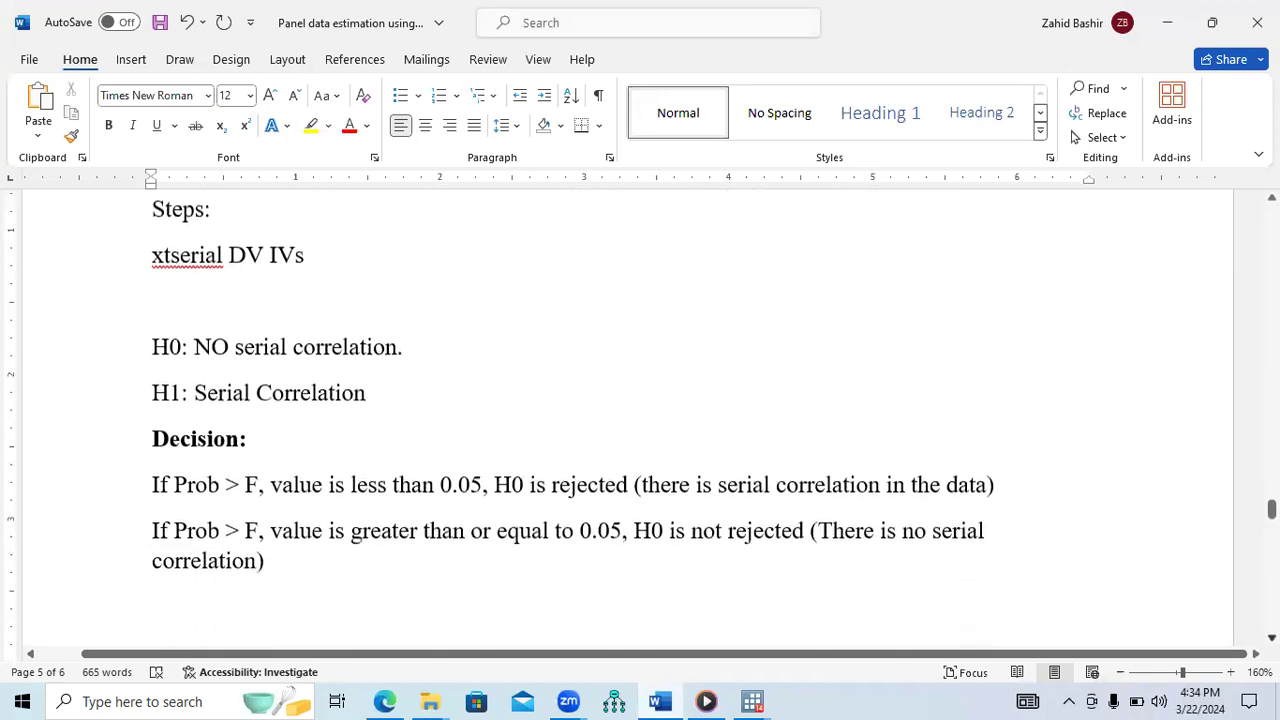
scroll(375, 404, down, 1)
drag(174, 449, 493, 449)
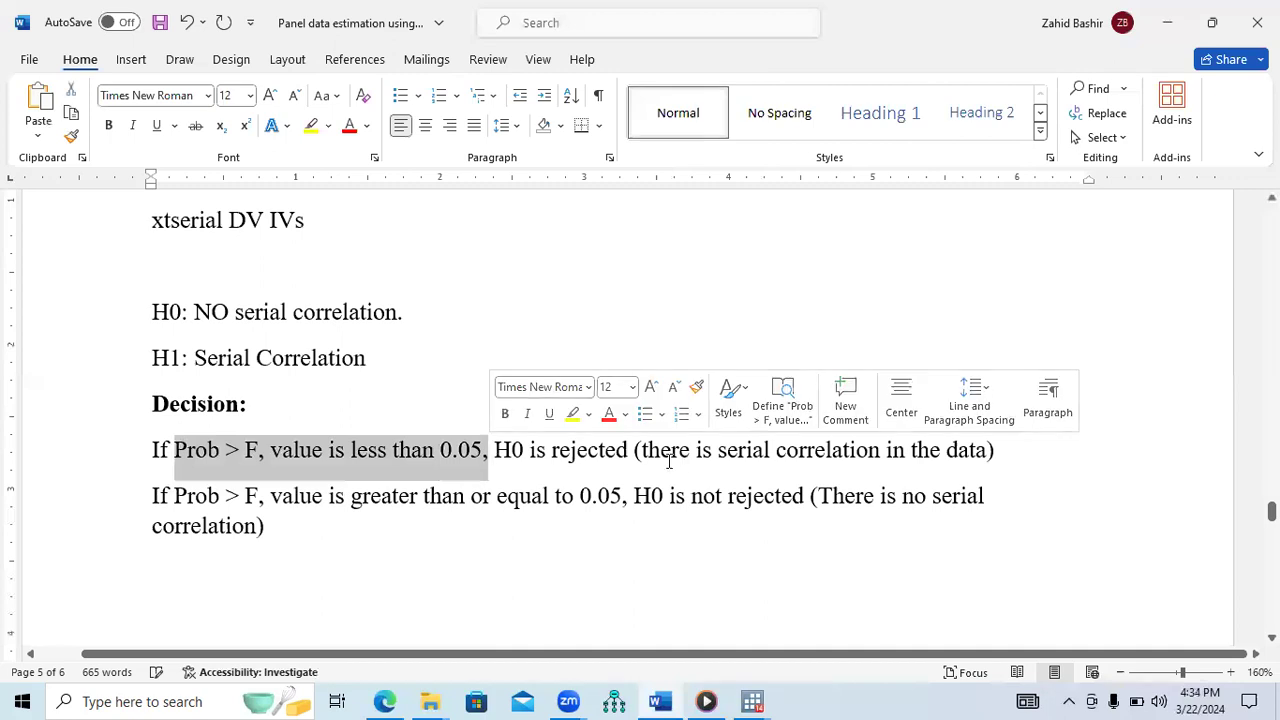
drag(641, 450, 985, 451)
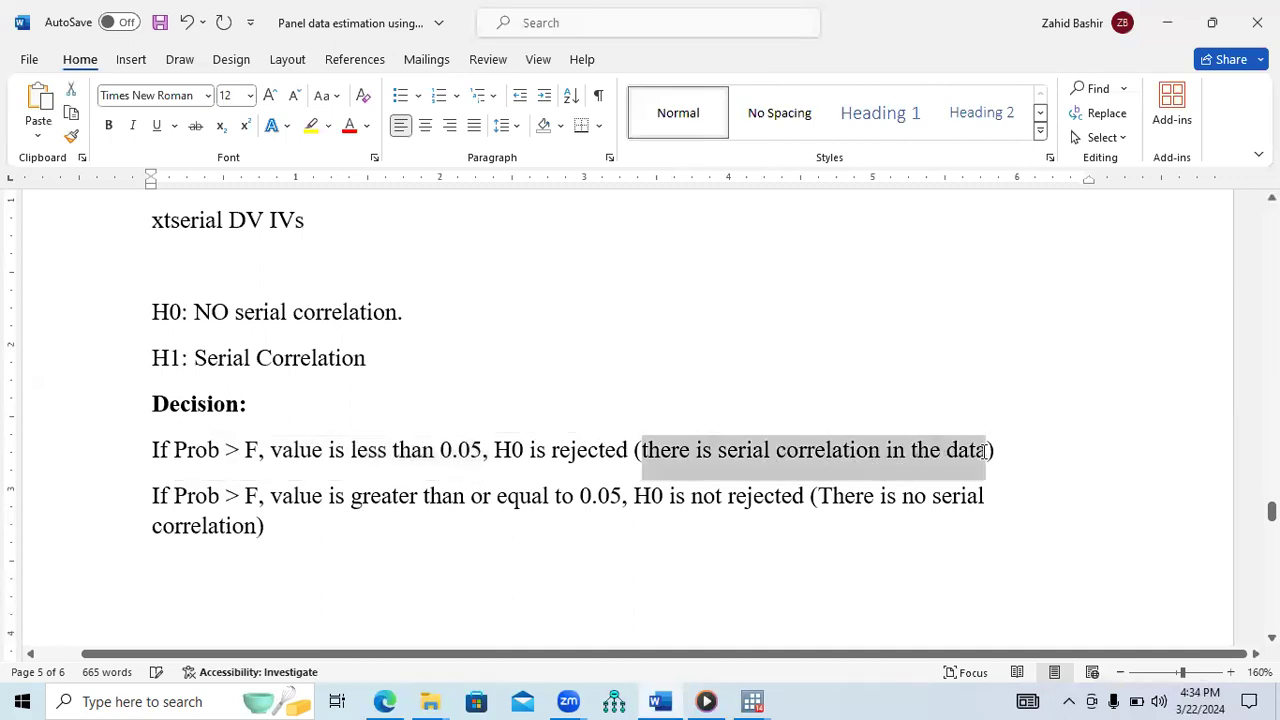
drag(175, 497, 600, 497)
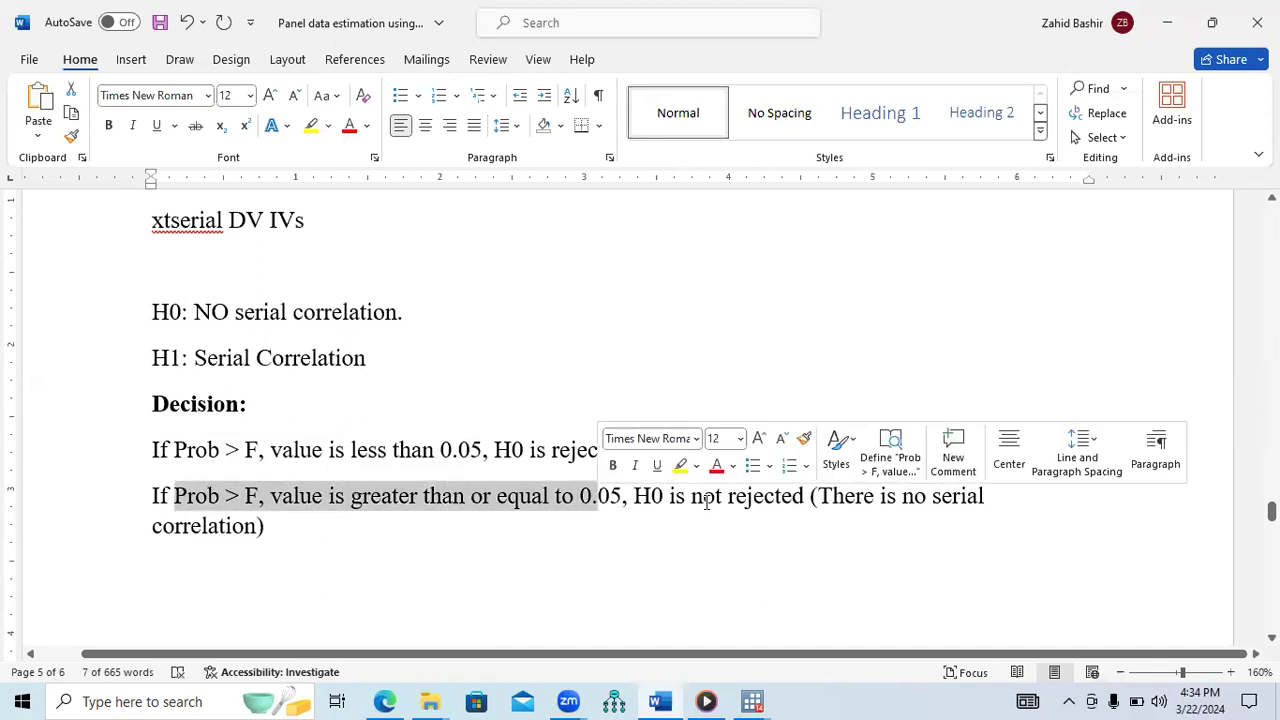
drag(818, 496, 828, 523)
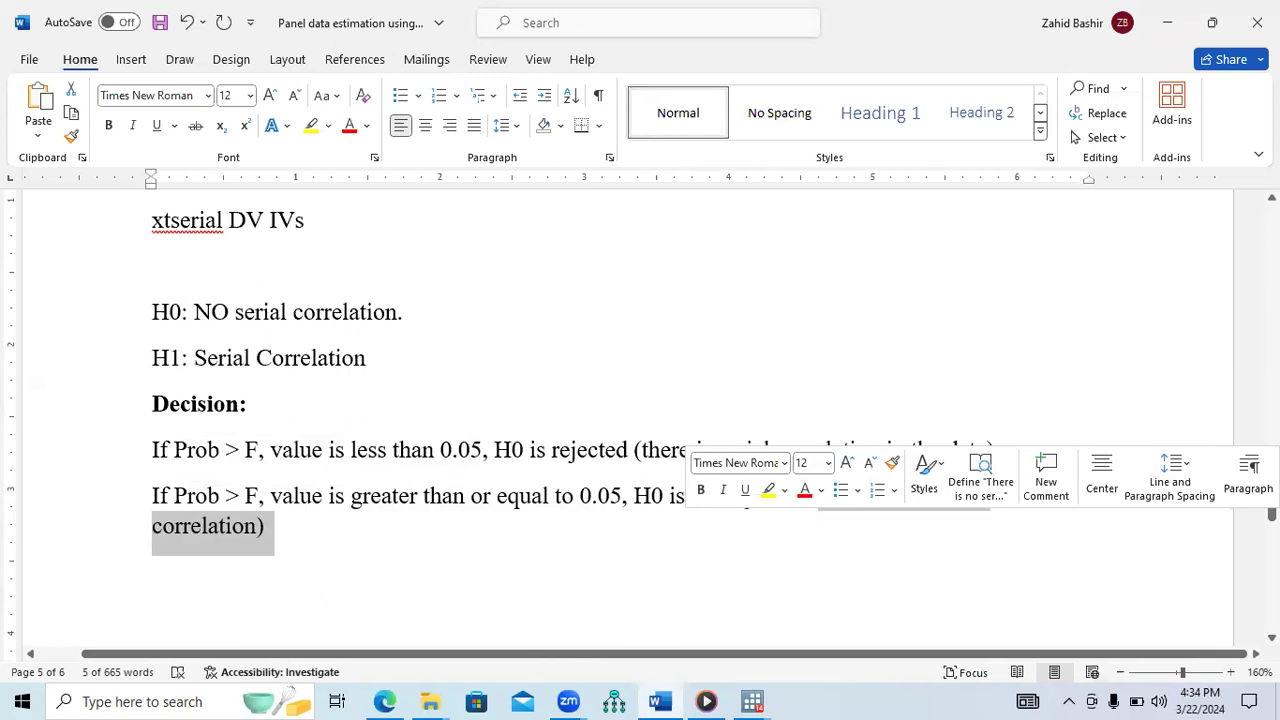
Examine the guide's Note on FGLS and its T>N condition, comparing it with the ids and years in the Stata data editor.
scroll(640, 420, down, 5)
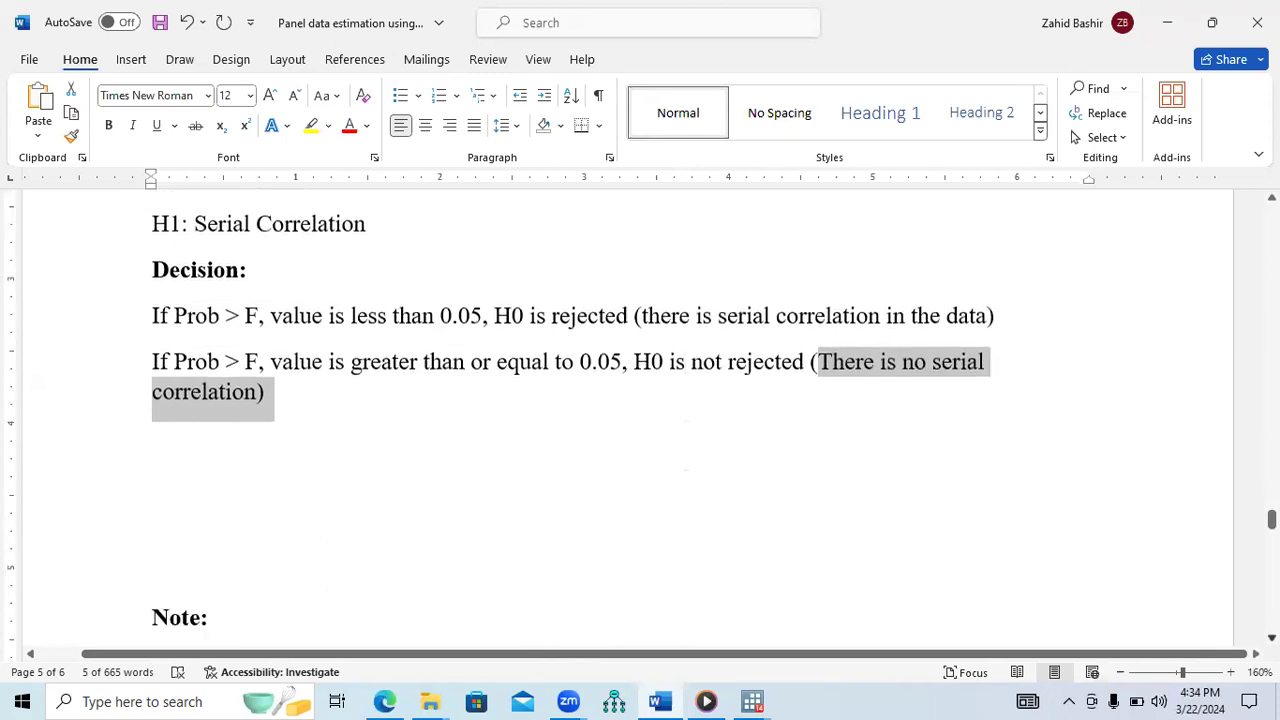
scroll(418, 357, down, 2)
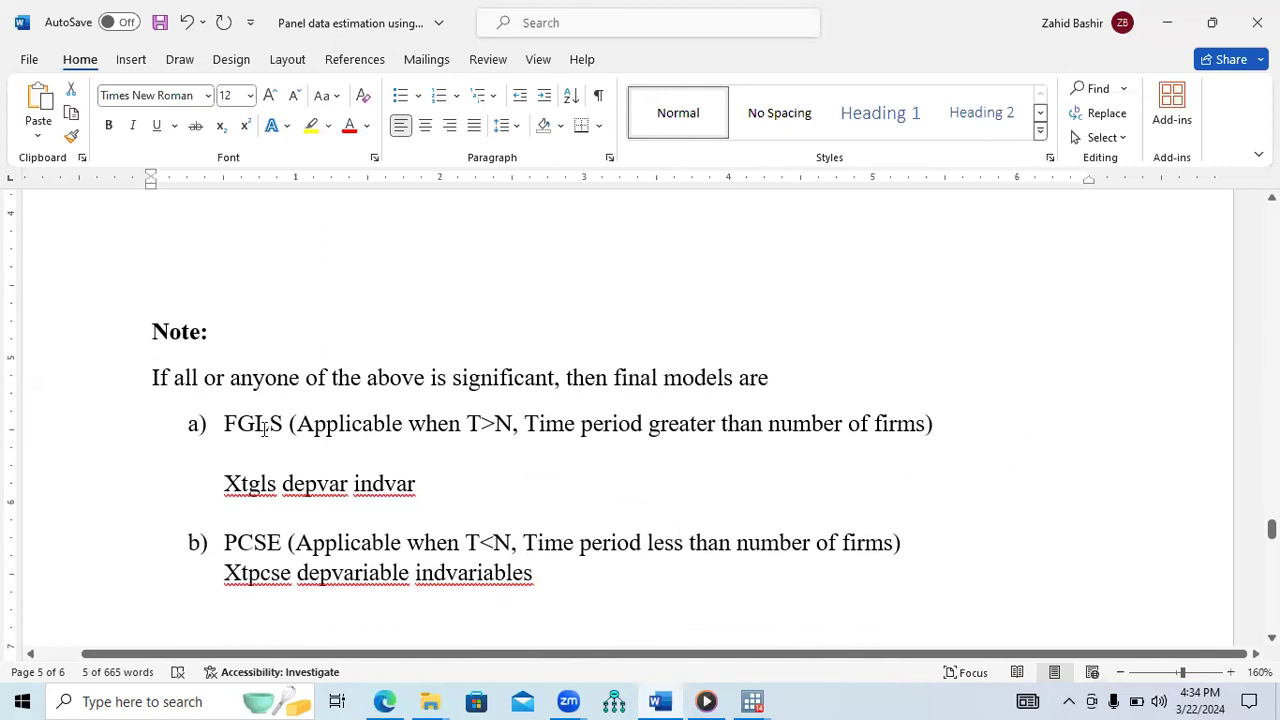
drag(238, 426, 285, 434)
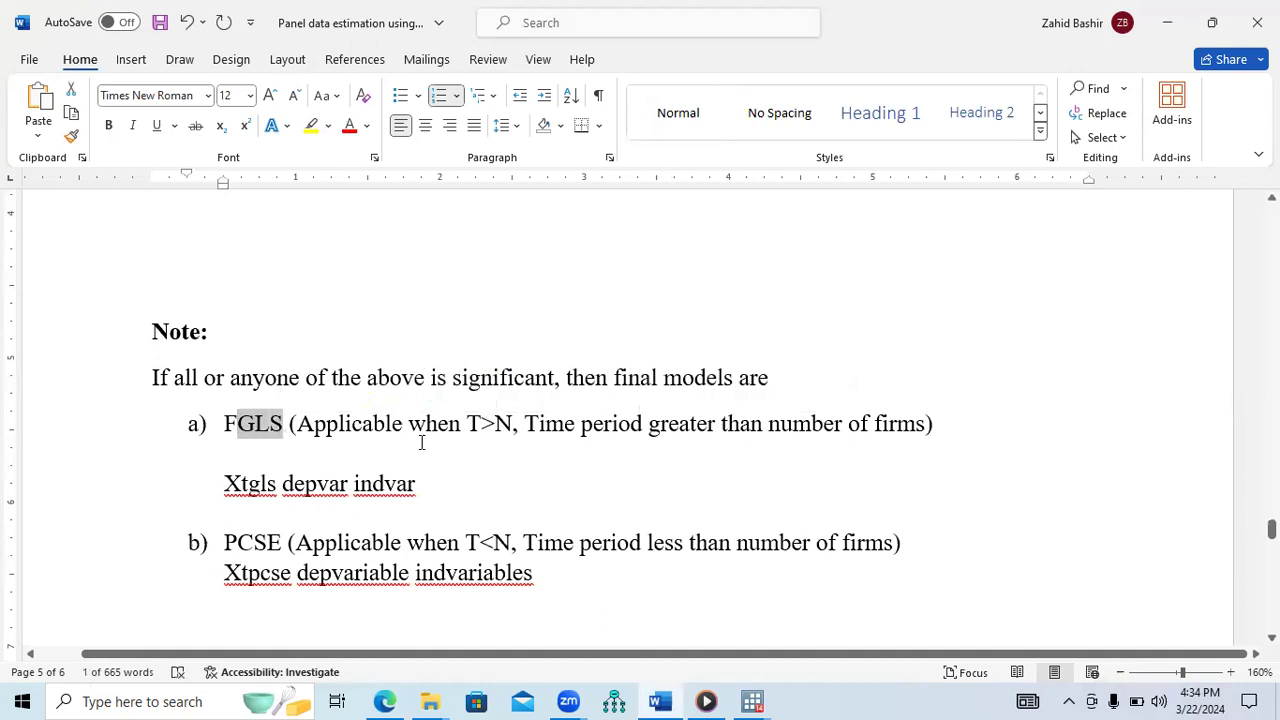
drag(469, 424, 512, 426)
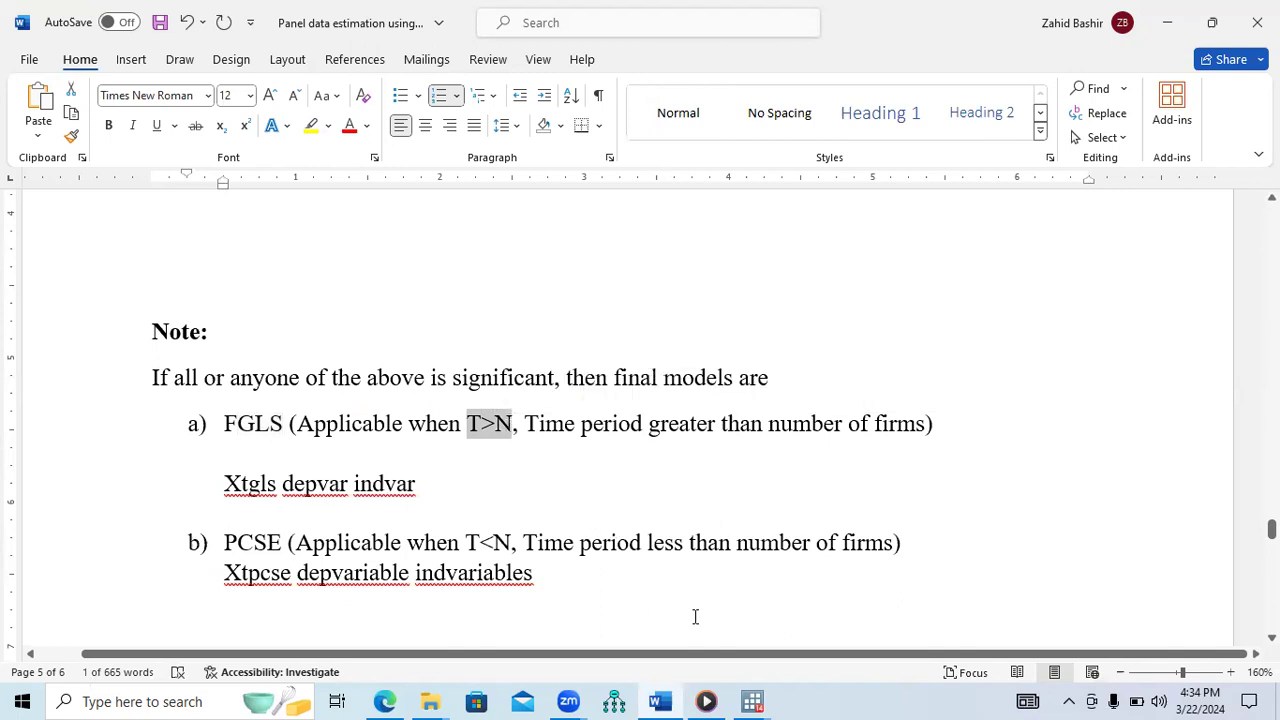
click(752, 700)
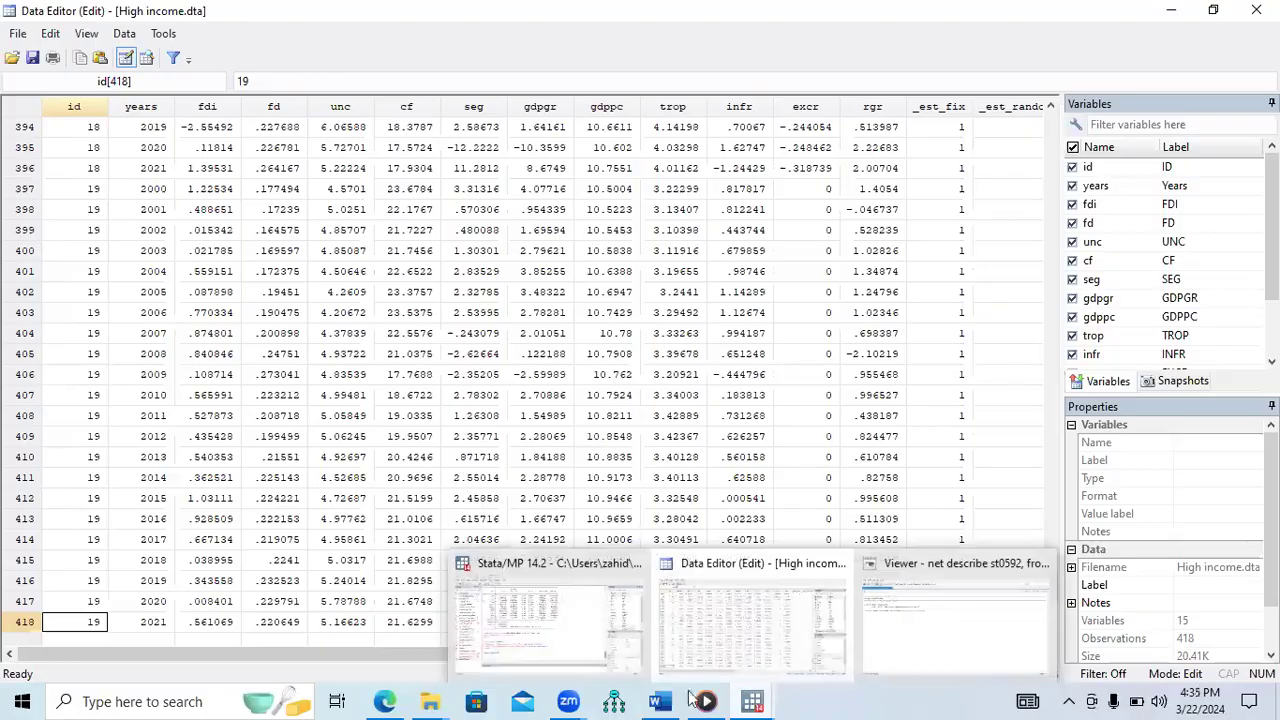
click(660, 701)
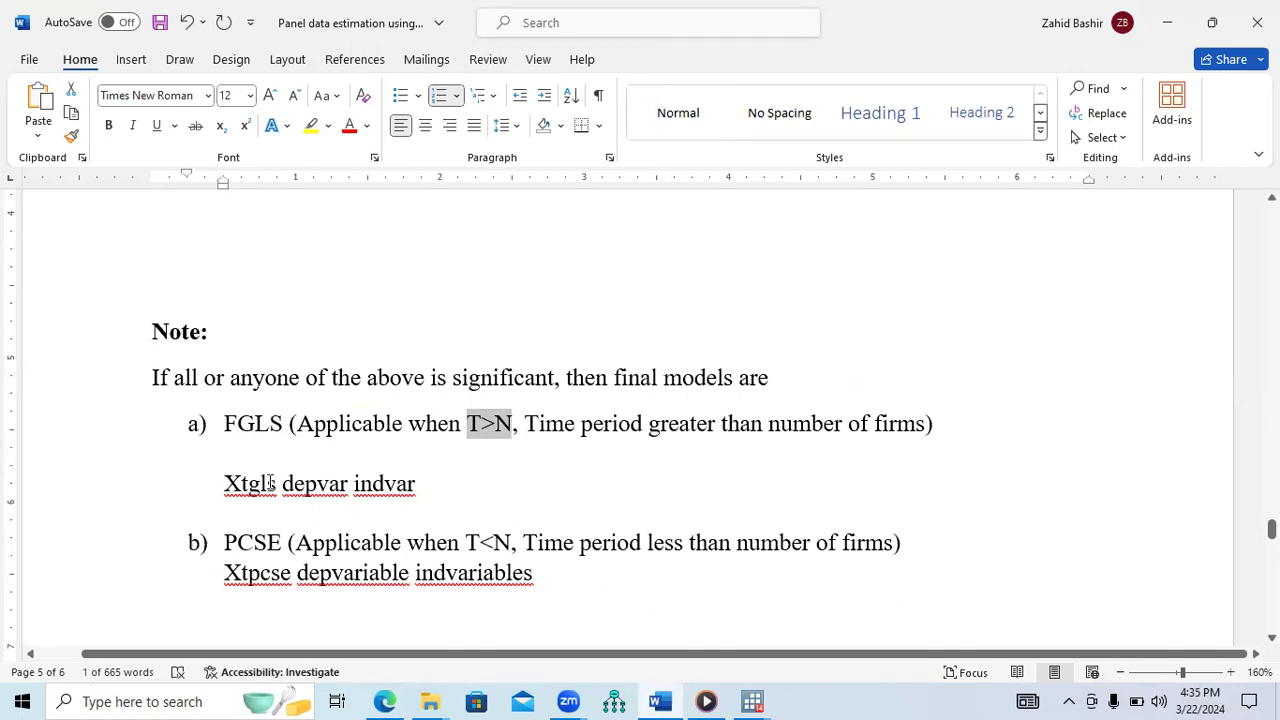
Examine the Xtgls command and the PCSE model's T<N condition in the Note, and return to the Serial Correlation section.
drag(226, 485, 400, 492)
drag(466, 547, 856, 557)
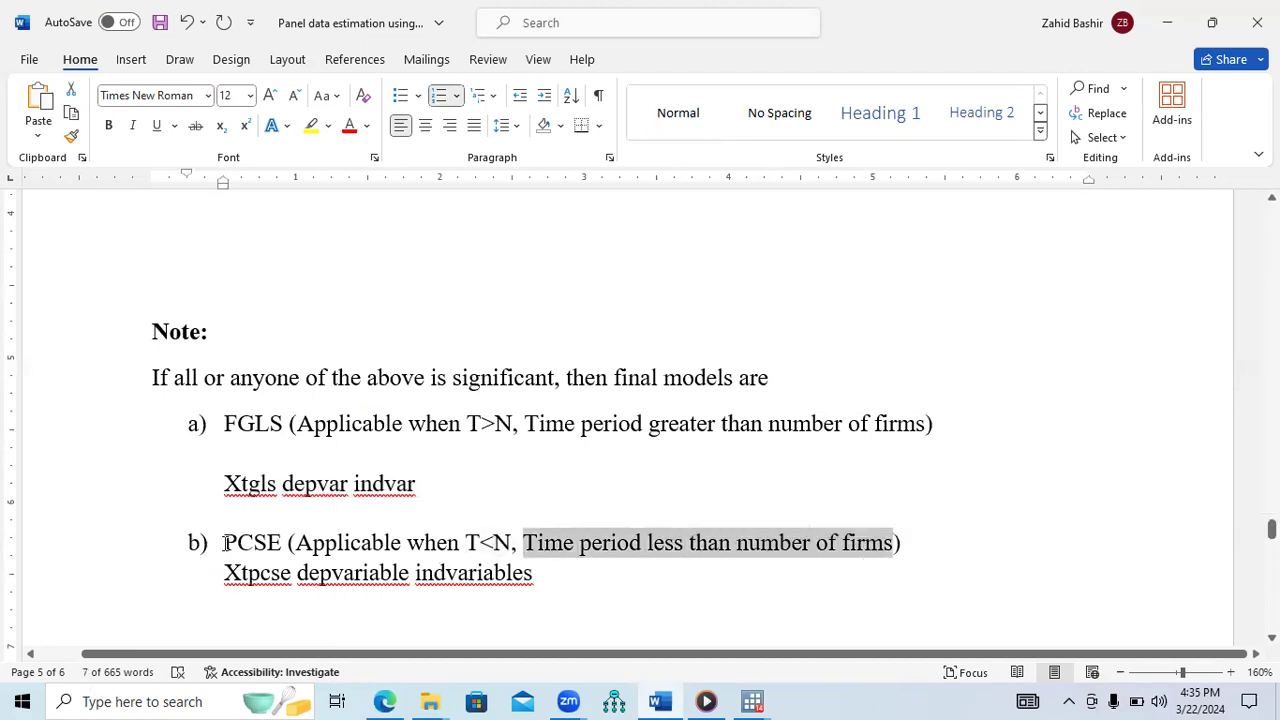
drag(226, 543, 284, 544)
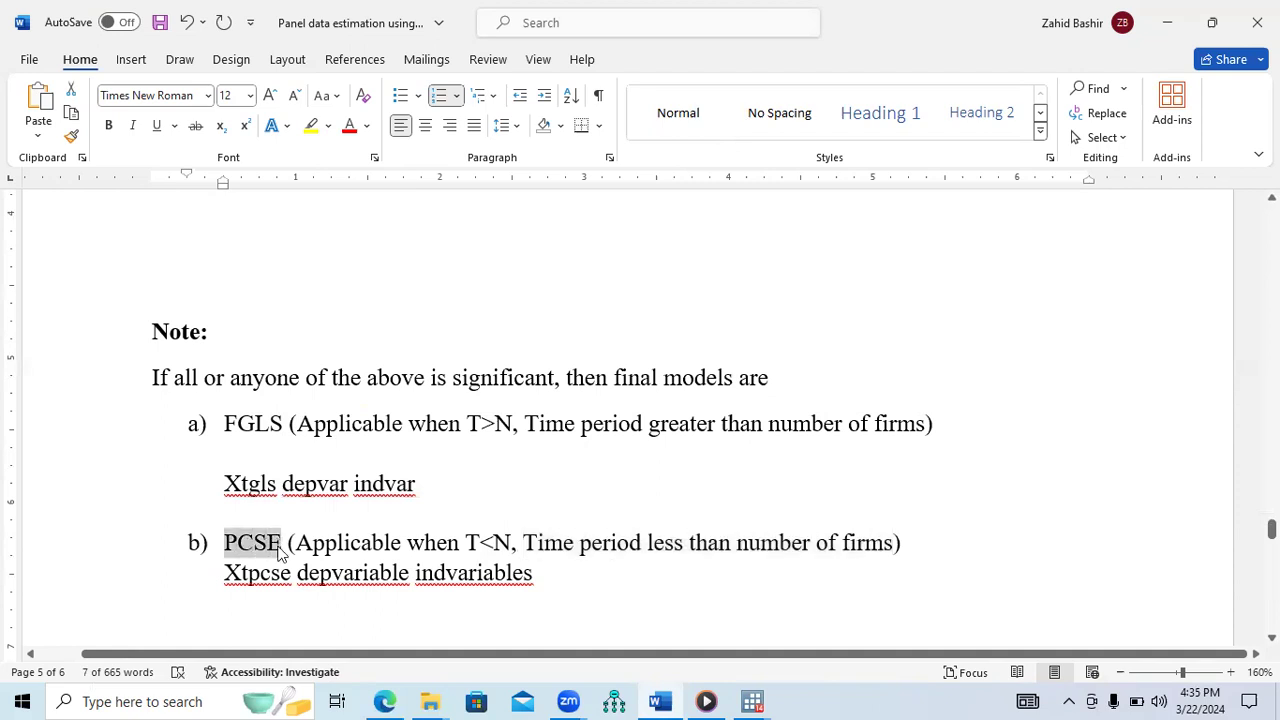
drag(1272, 529, 1272, 505)
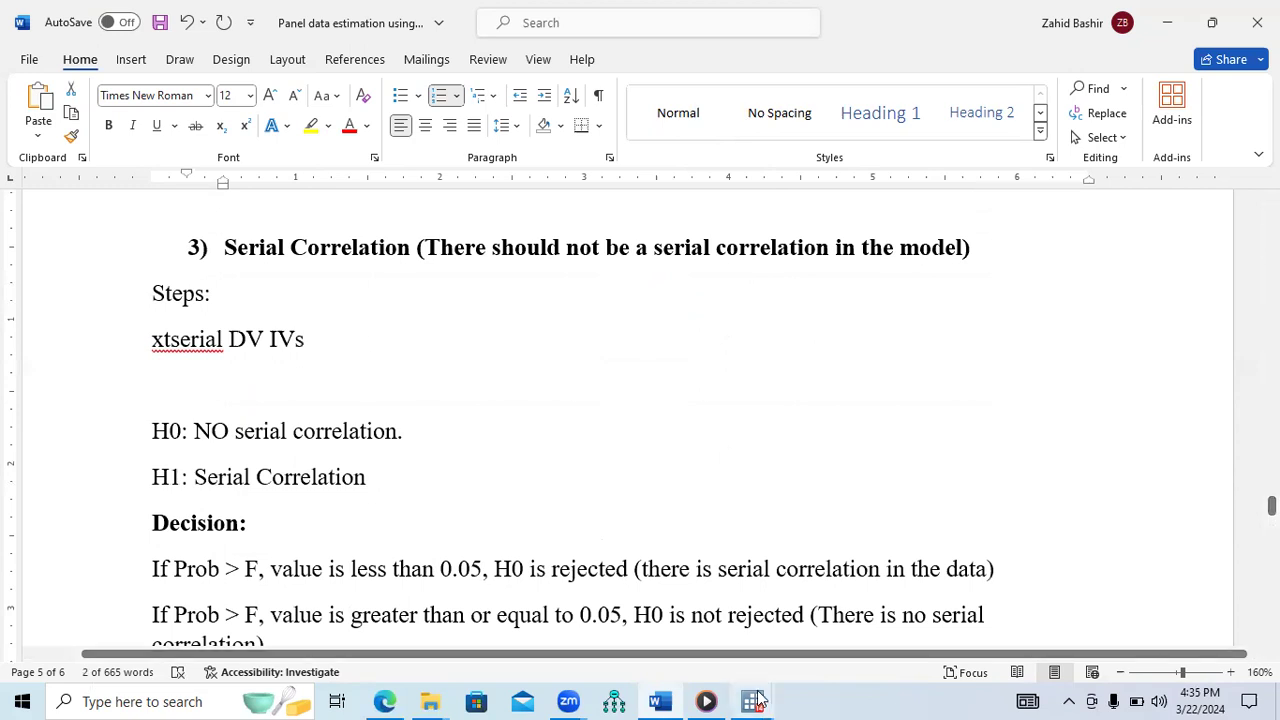
In the Stata Viewer, check the progress of the st0592 installation and return to the package description page.
mouse_move(752, 701)
click(934, 657)
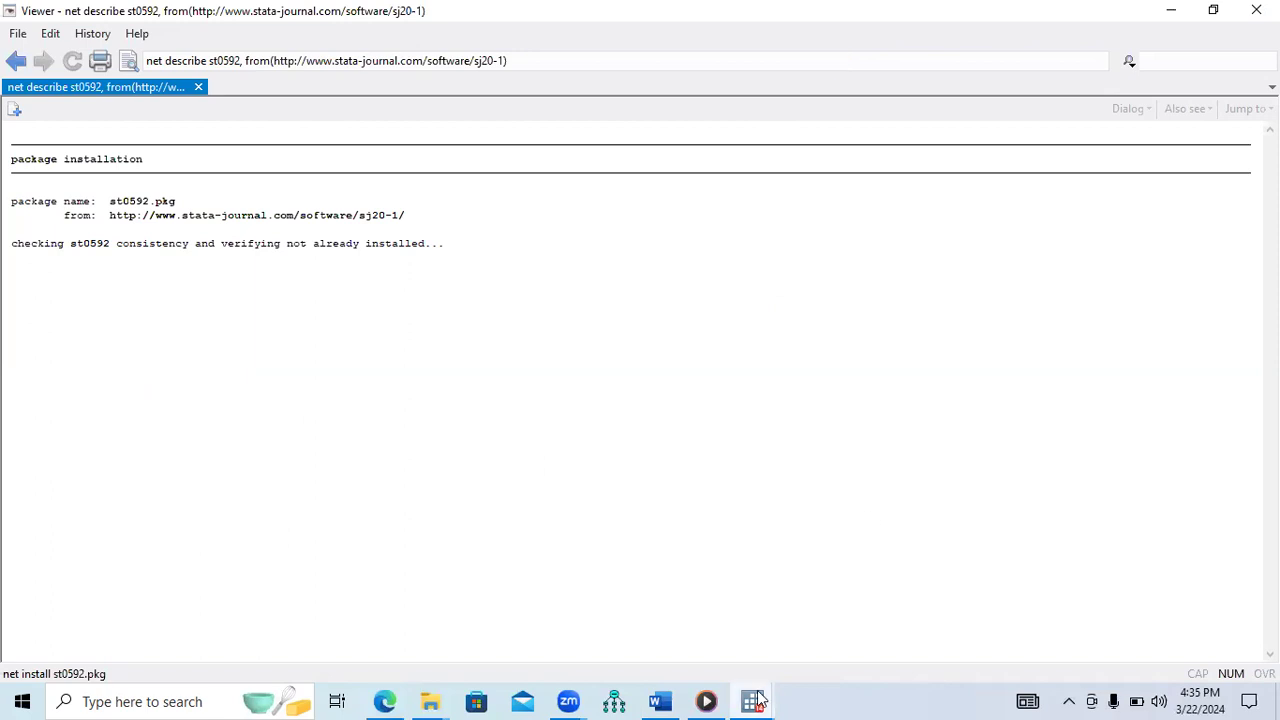
mouse_move(758, 697)
click(566, 642)
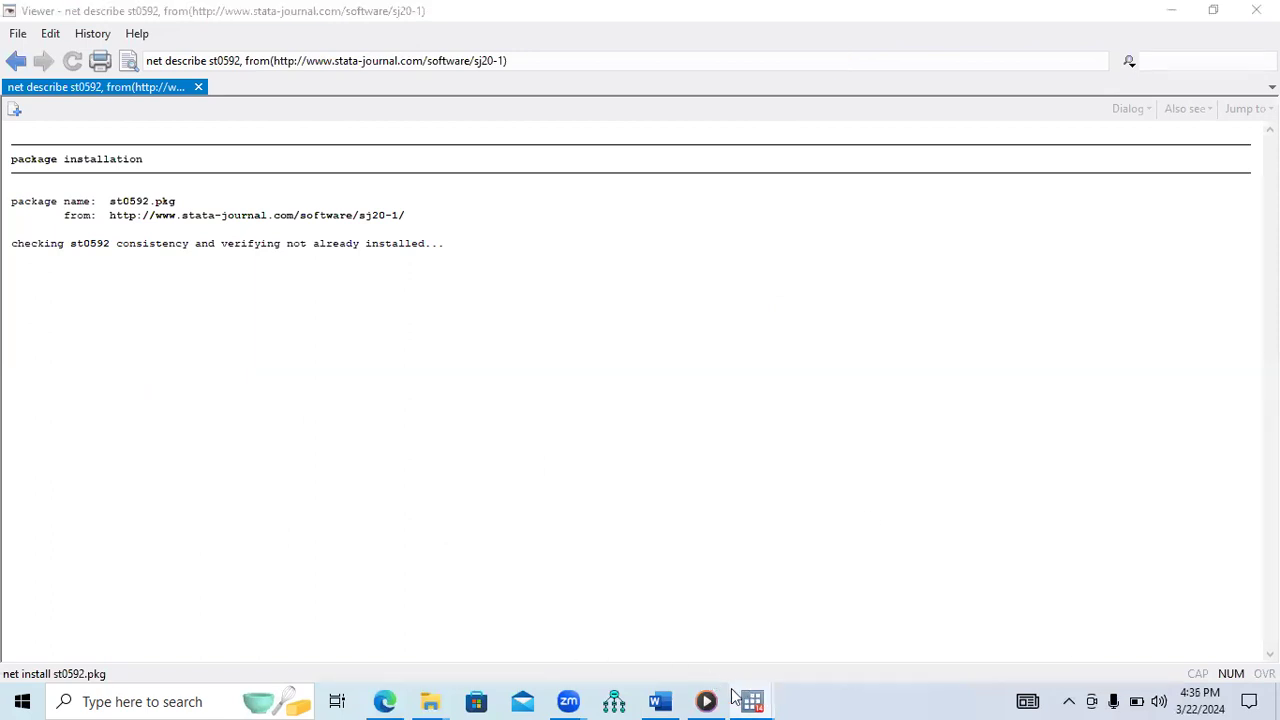
click(566, 644)
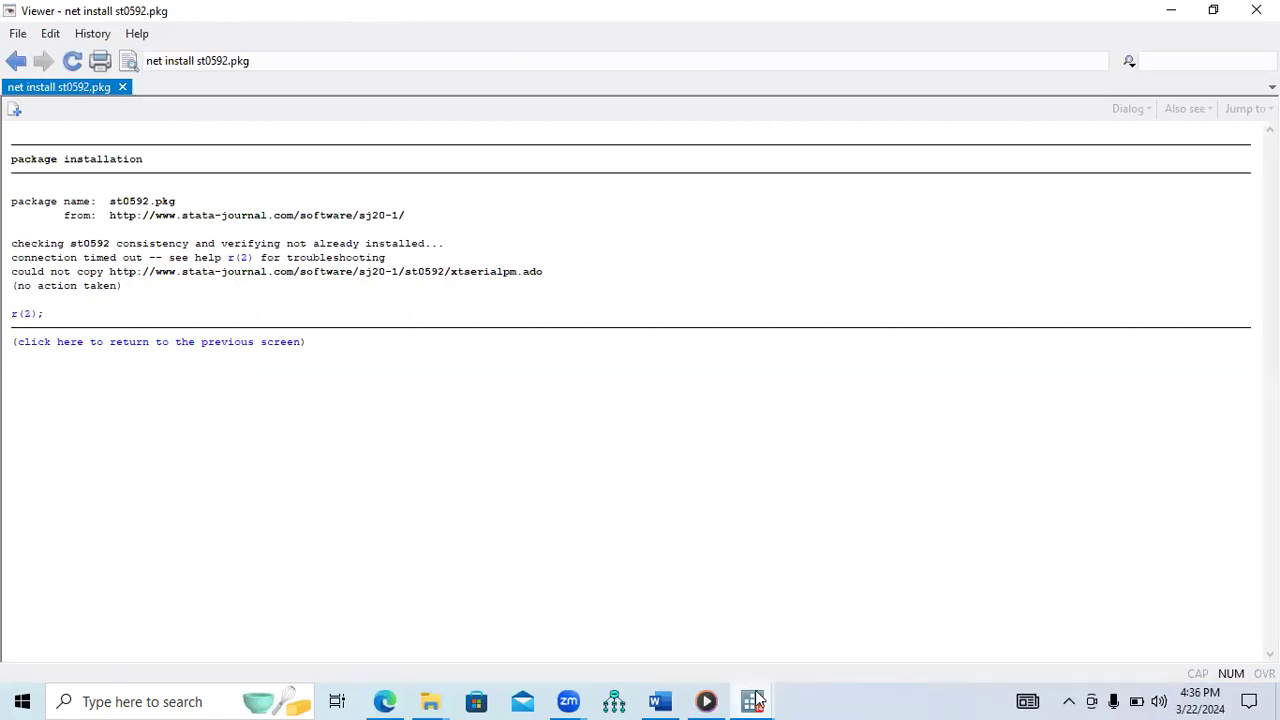
click(982, 634)
click(231, 345)
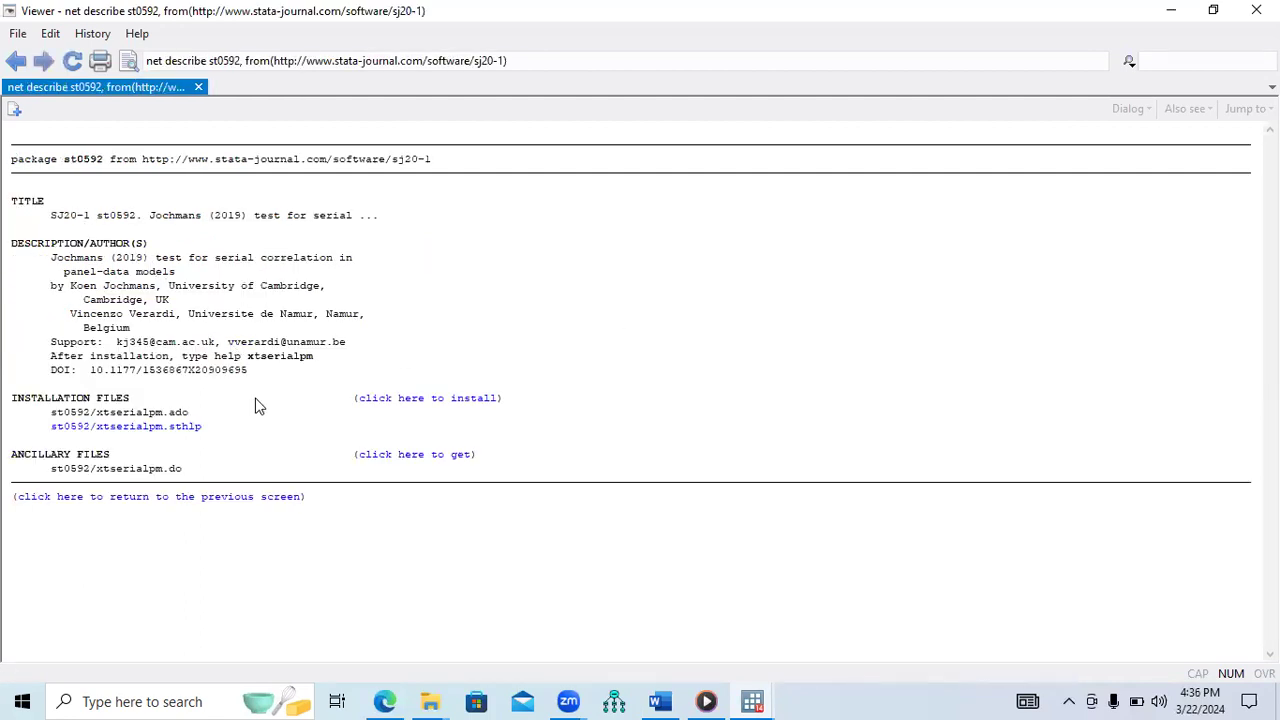
Return to the xtserial search results, install the st0039 package from the Stata Journal sj3-2 source, and close the Viewer.
click(207, 498)
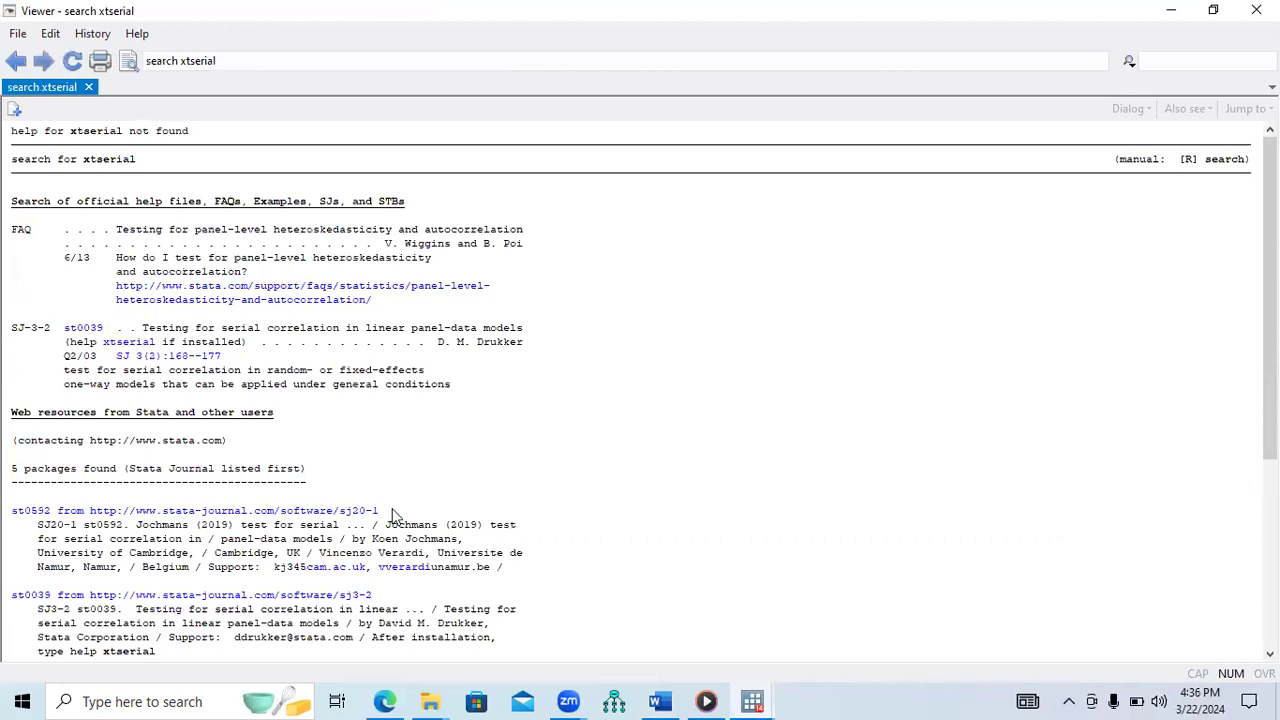
scroll(1268, 460, down, 2)
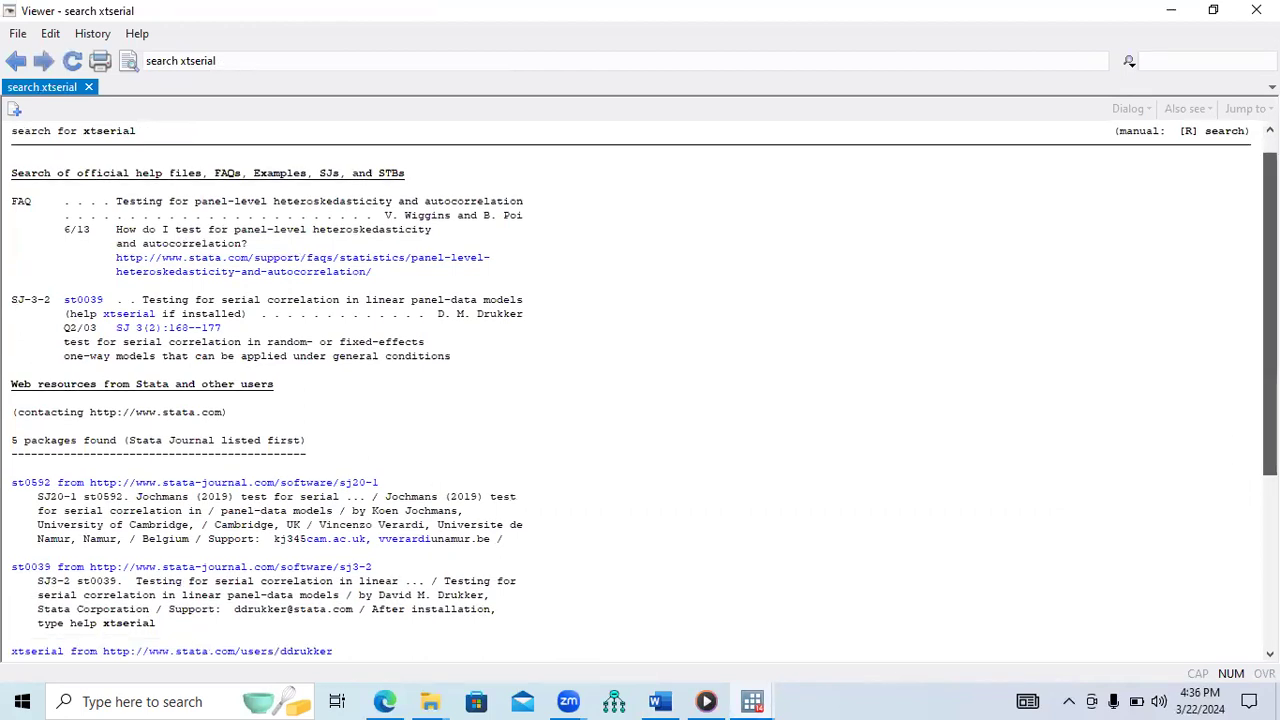
scroll(1268, 460, down, 3)
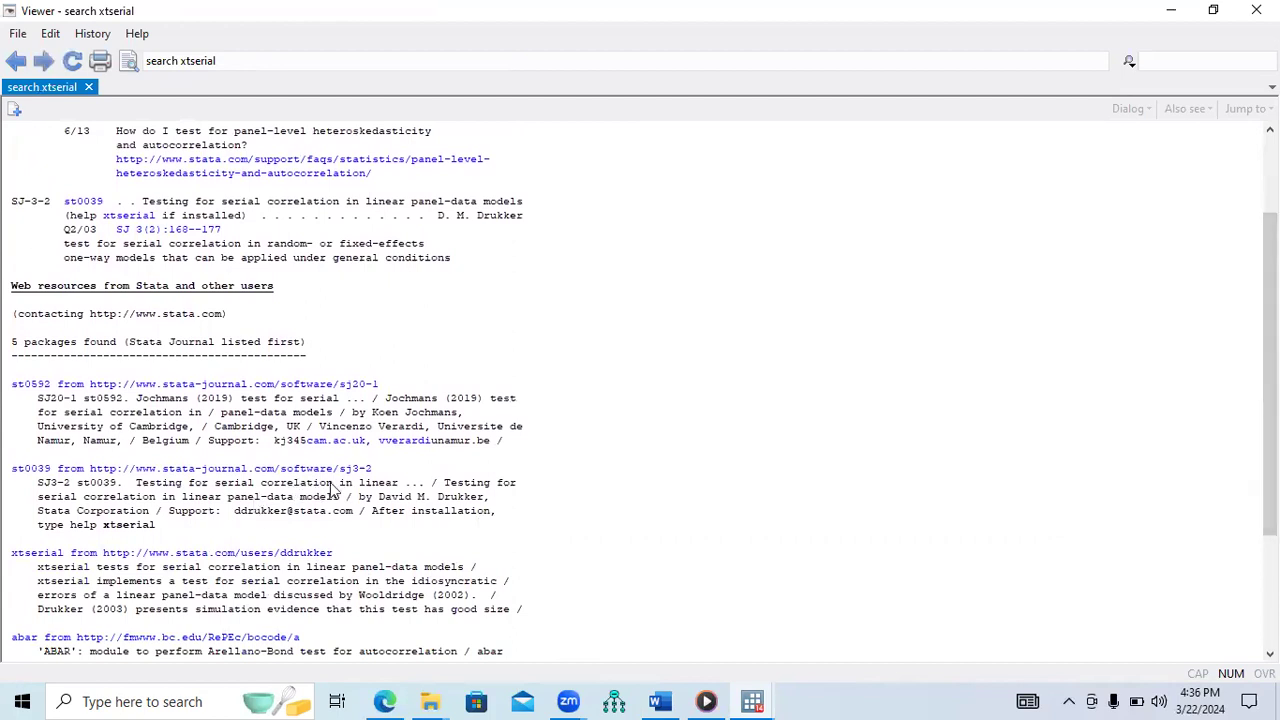
click(277, 470)
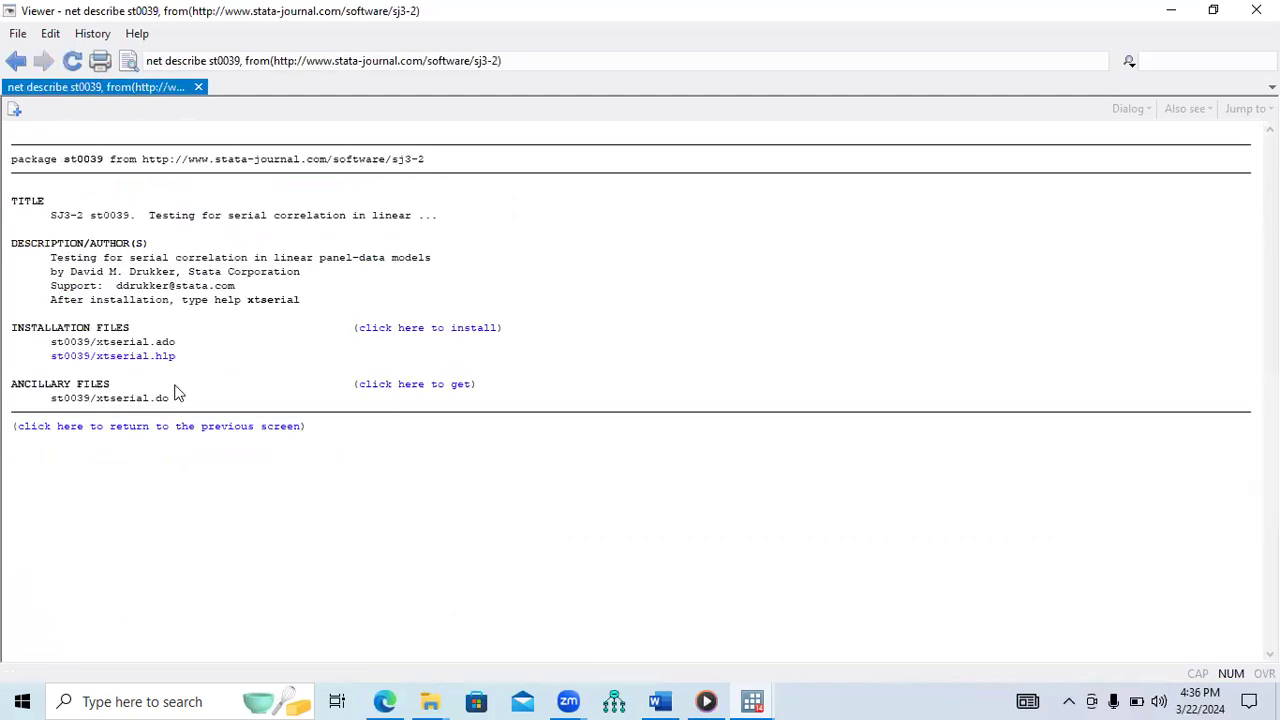
click(447, 335)
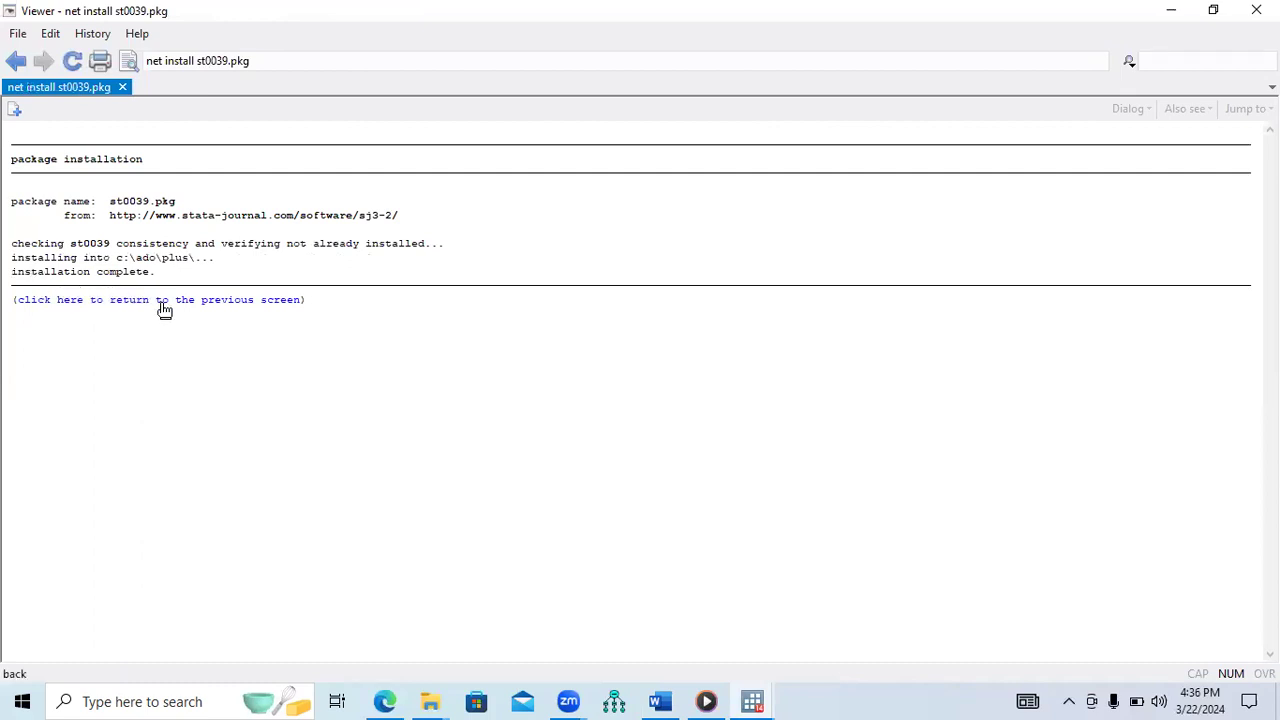
click(1256, 10)
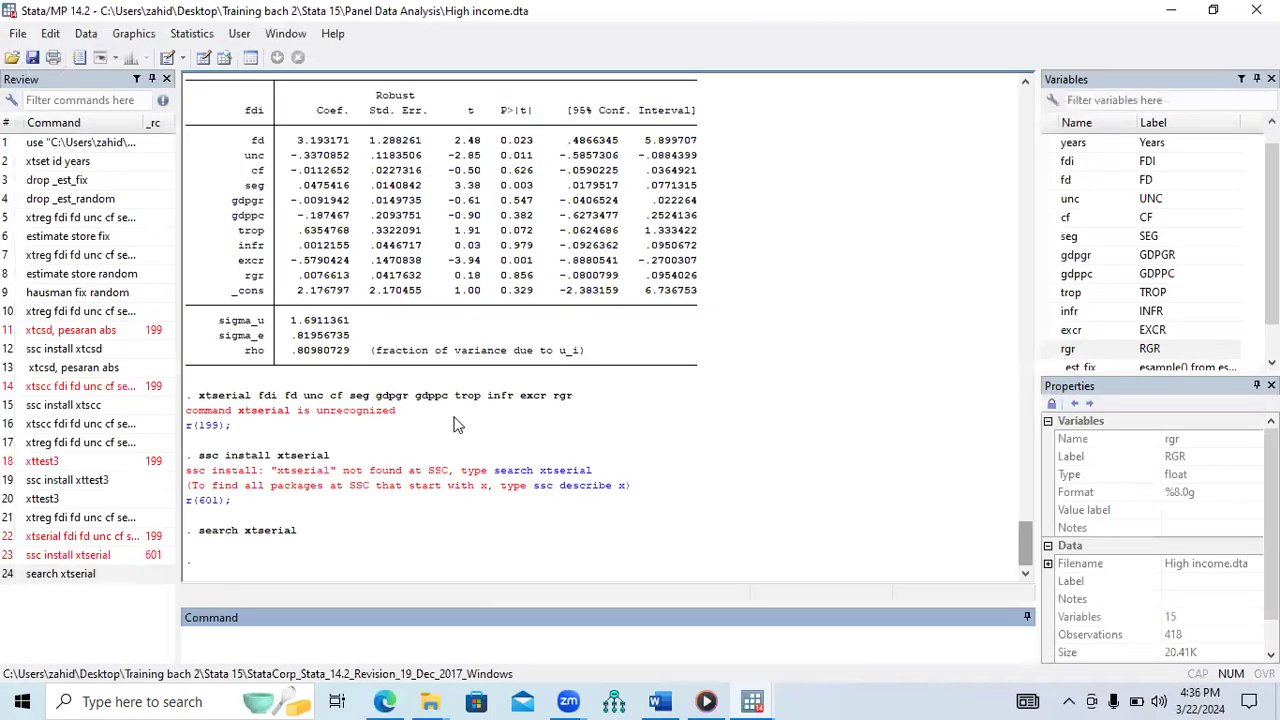
Rerun the earlier serial correlation command: xtserial fdi fd unc cf seg gdpgr gdppc trop infr excr rgr.
drag(574, 396, 200, 402)
key(ctrl+c)
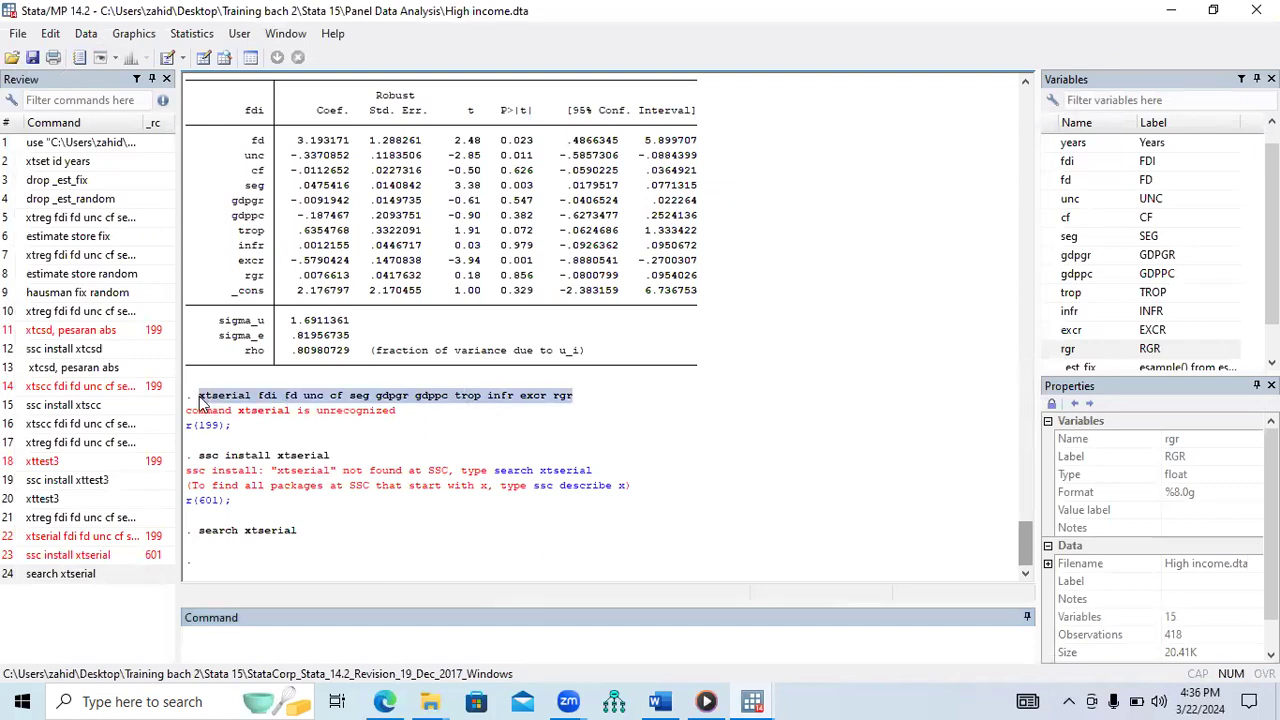
click(296, 645)
key(ctrl+v)
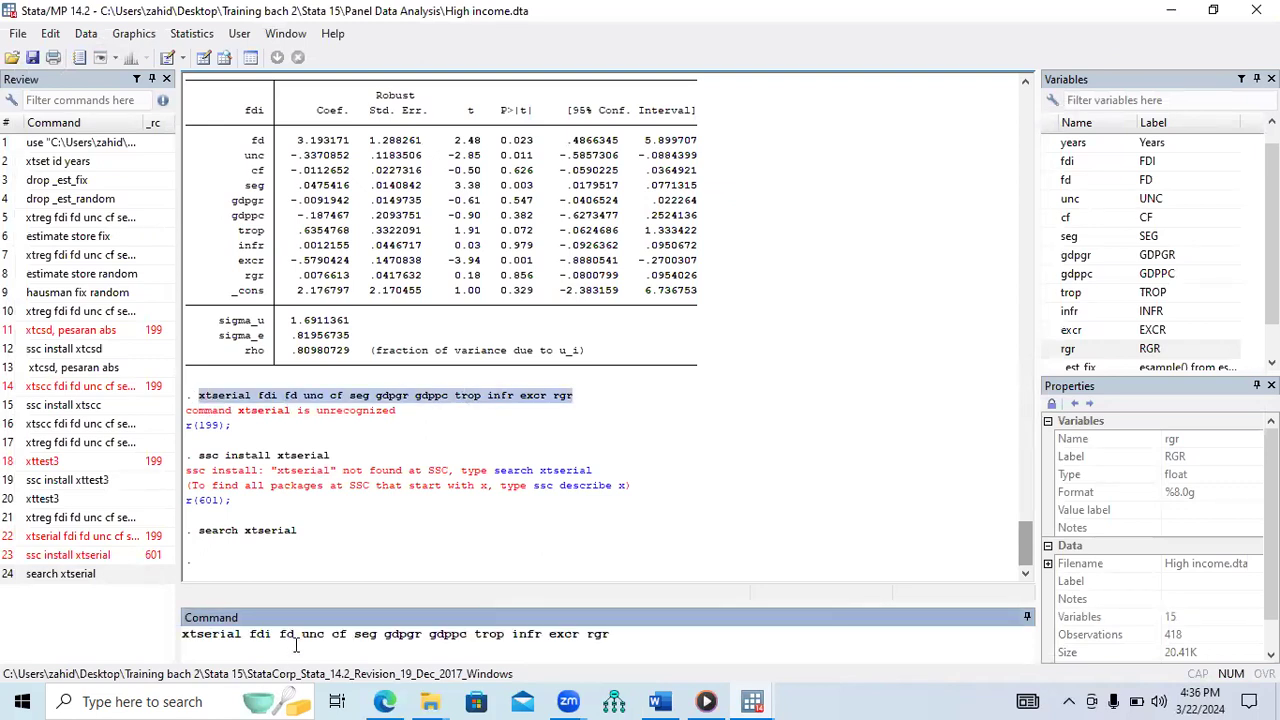
key(Return)
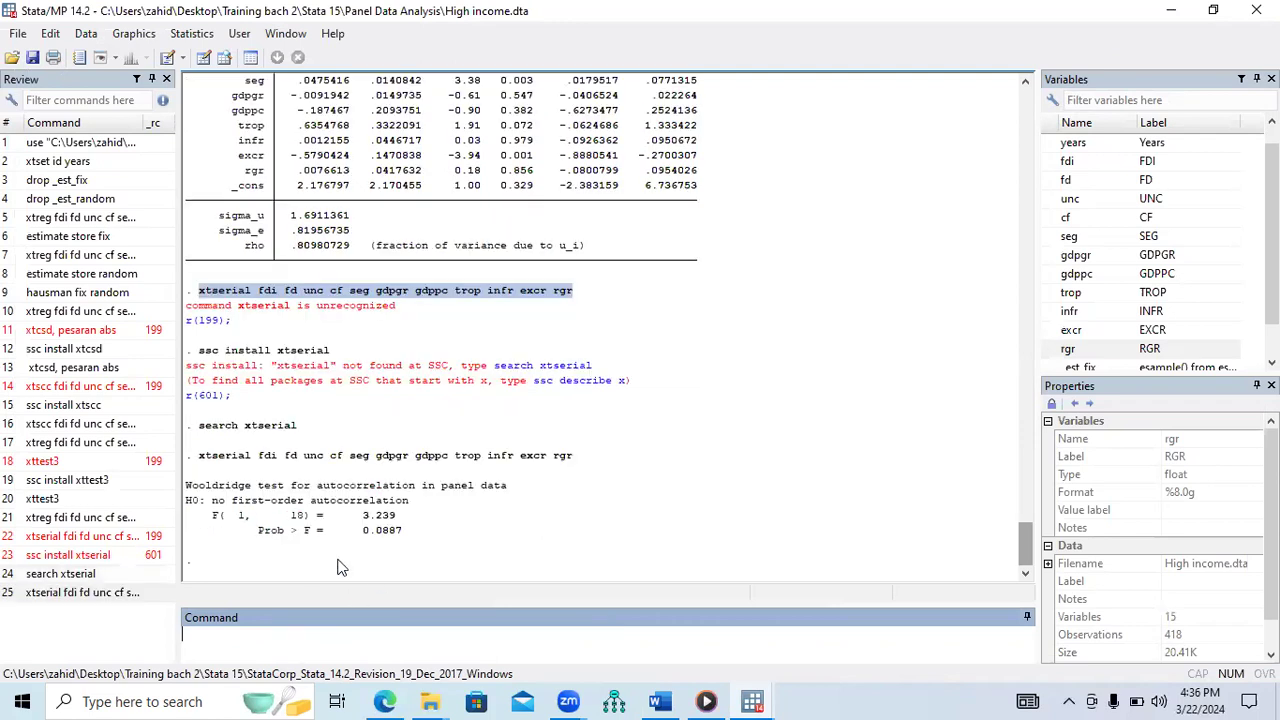
Compare the Wooldridge test's Prob > F value with the serial correlation decision rules in the Word guide.
drag(260, 531, 401, 542)
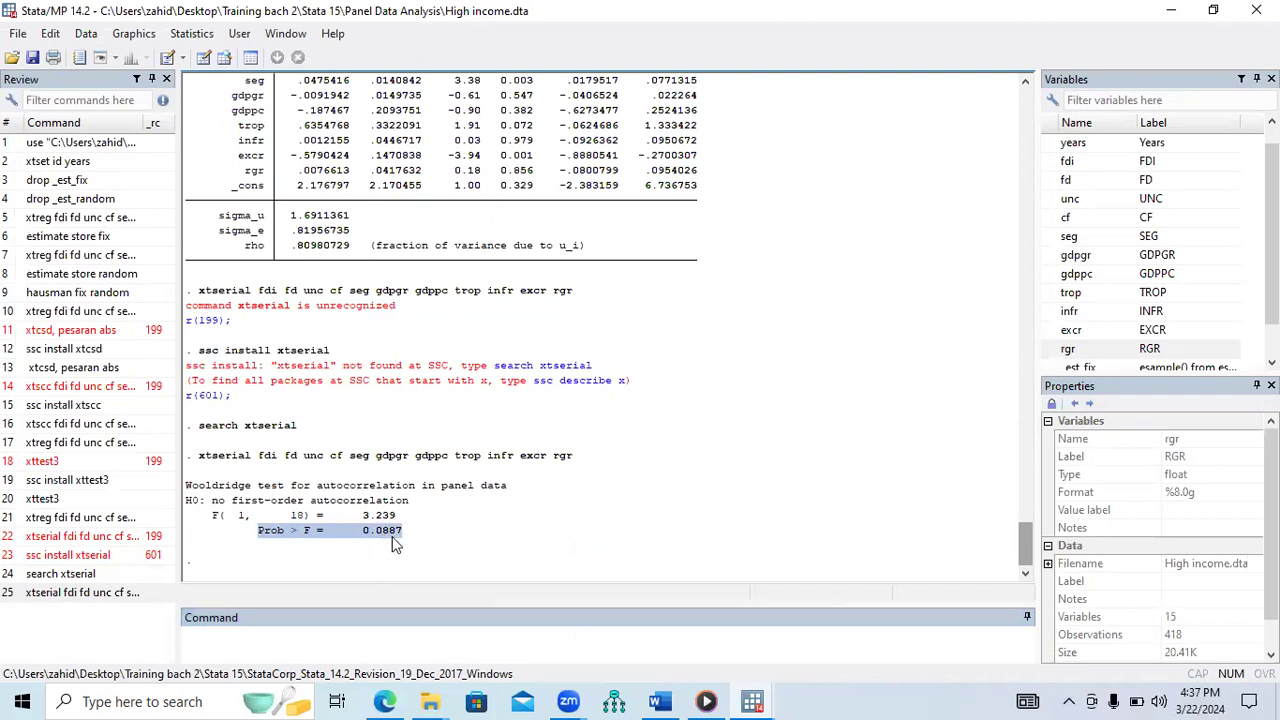
click(659, 701)
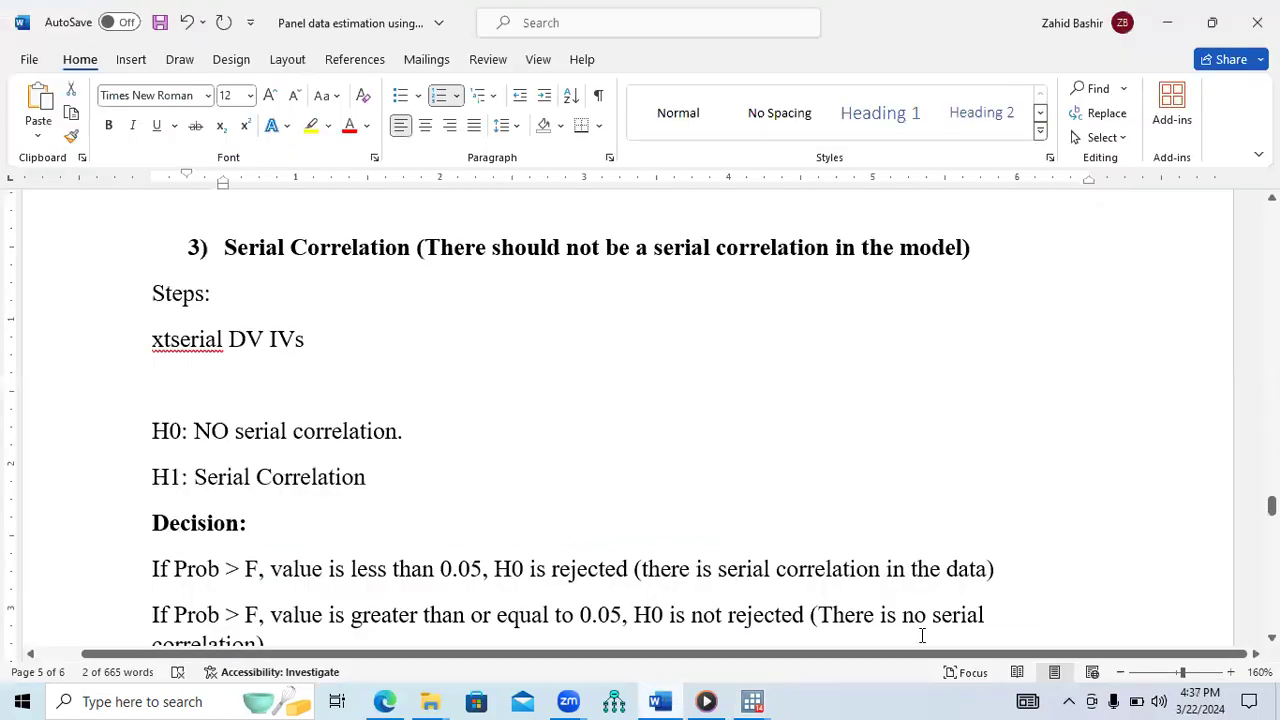
scroll(519, 558, down, 2)
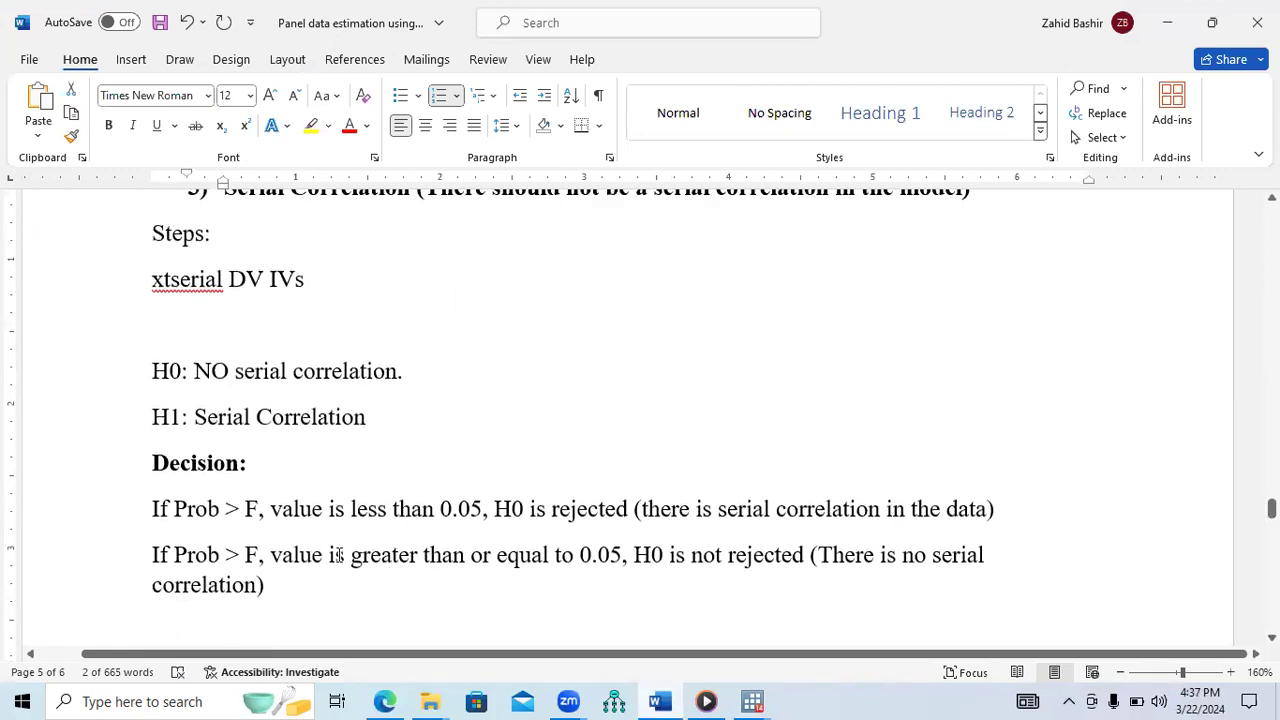
drag(330, 556, 578, 560)
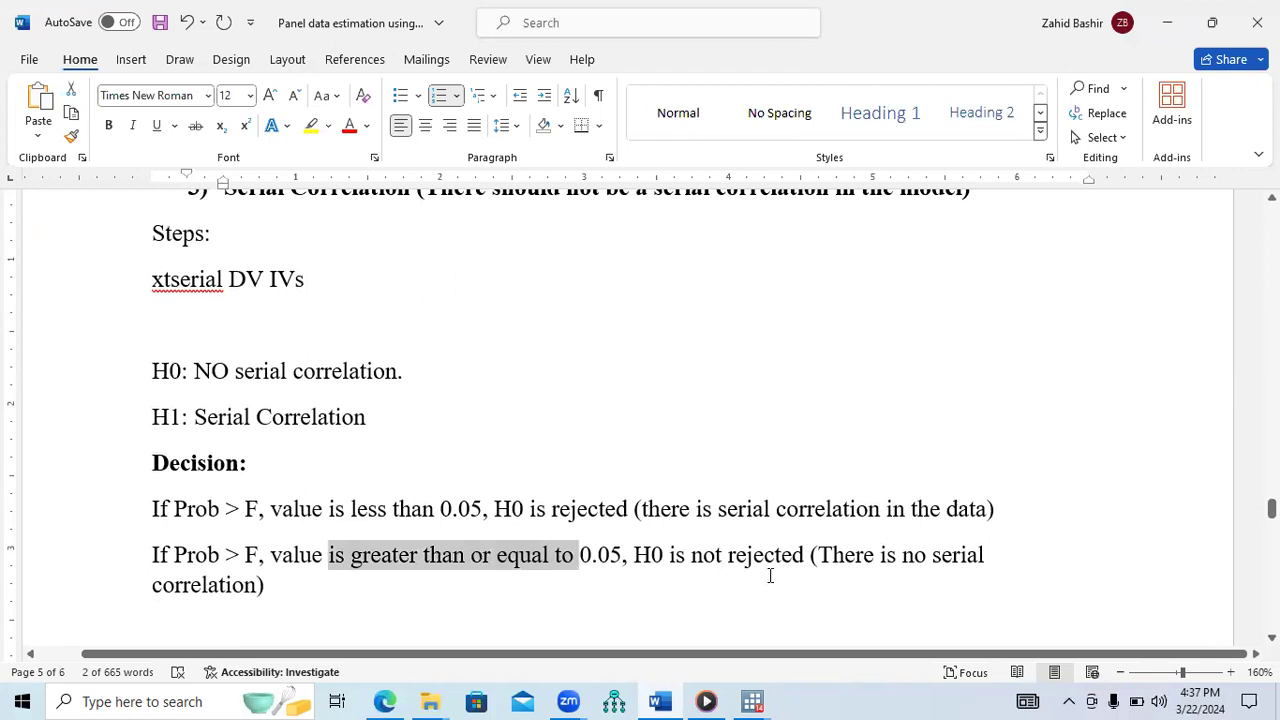
drag(817, 556, 851, 574)
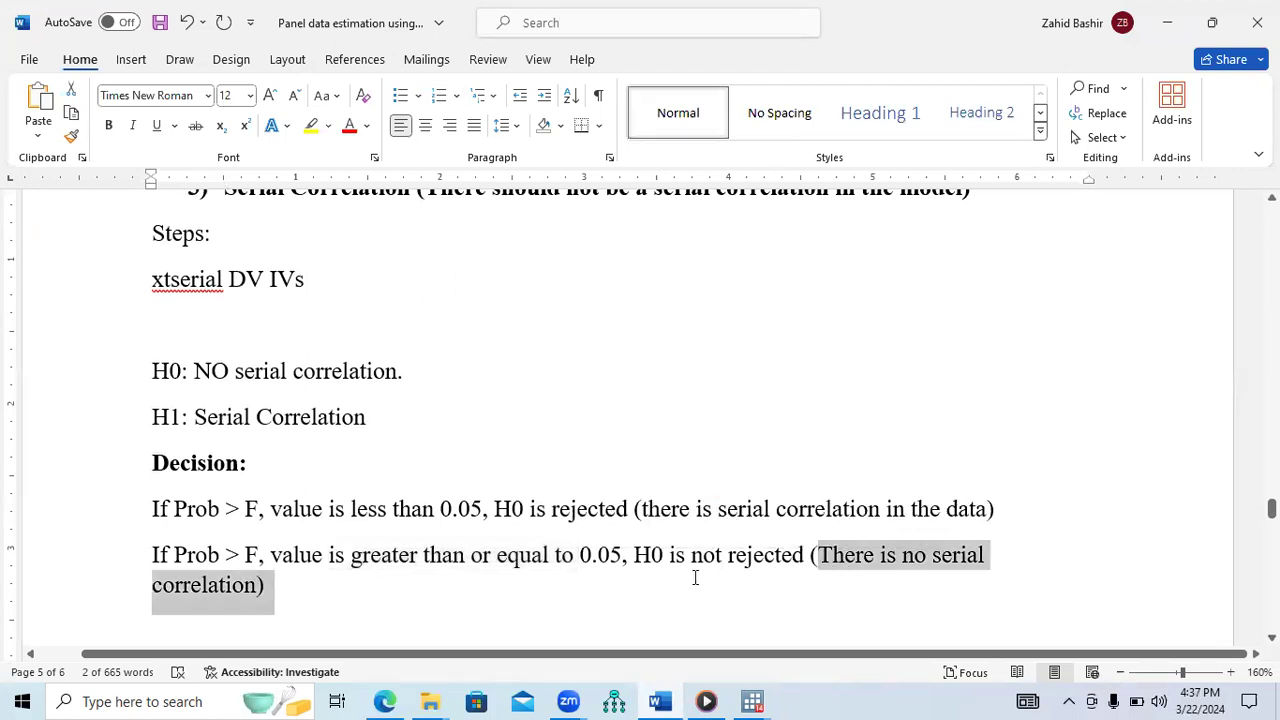
drag(262, 586, 257, 587)
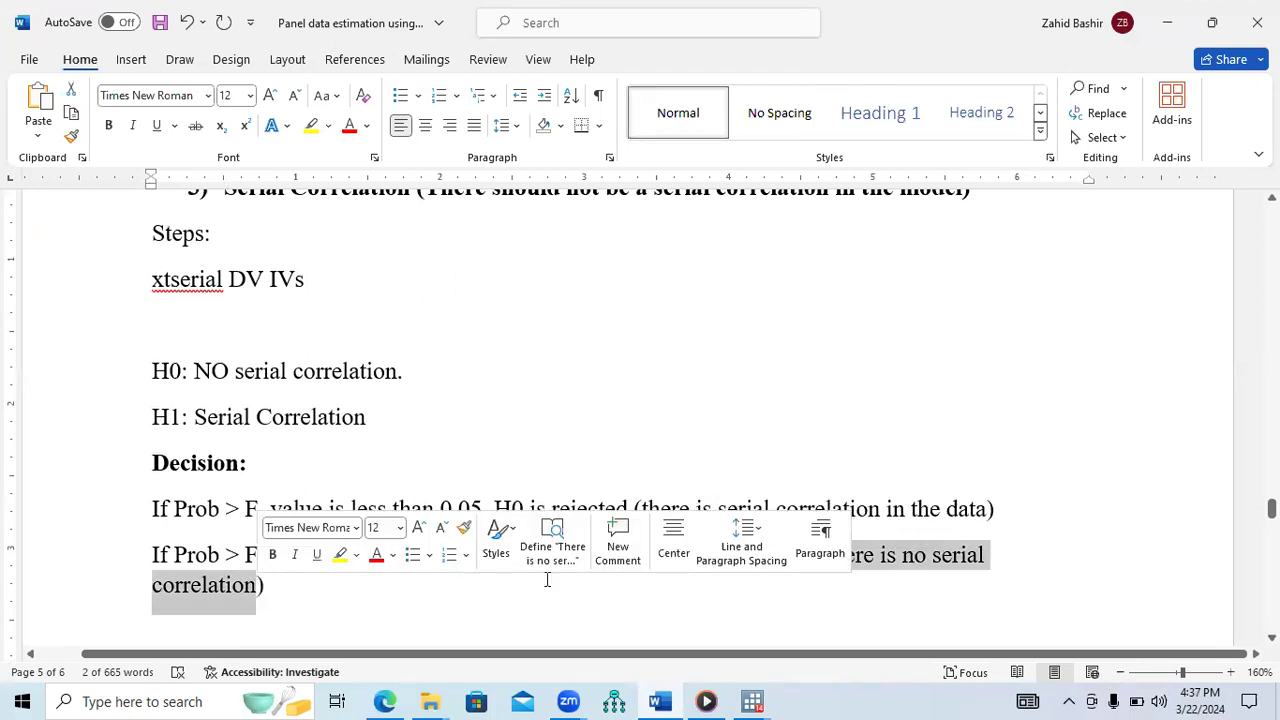
On the guide's blank last page, add the line "Cross-sectional depence (there was no cross-sectional dependence)".
scroll(628, 420, down, 10)
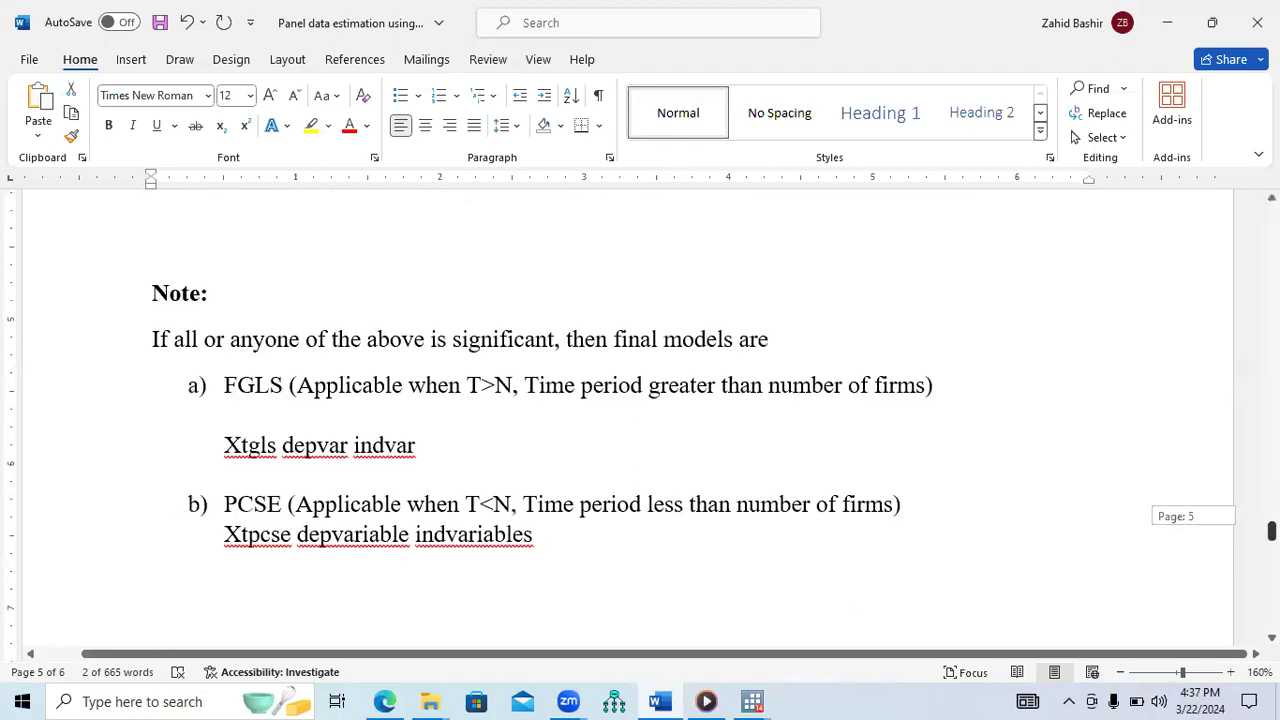
scroll(583, 537, down, 1)
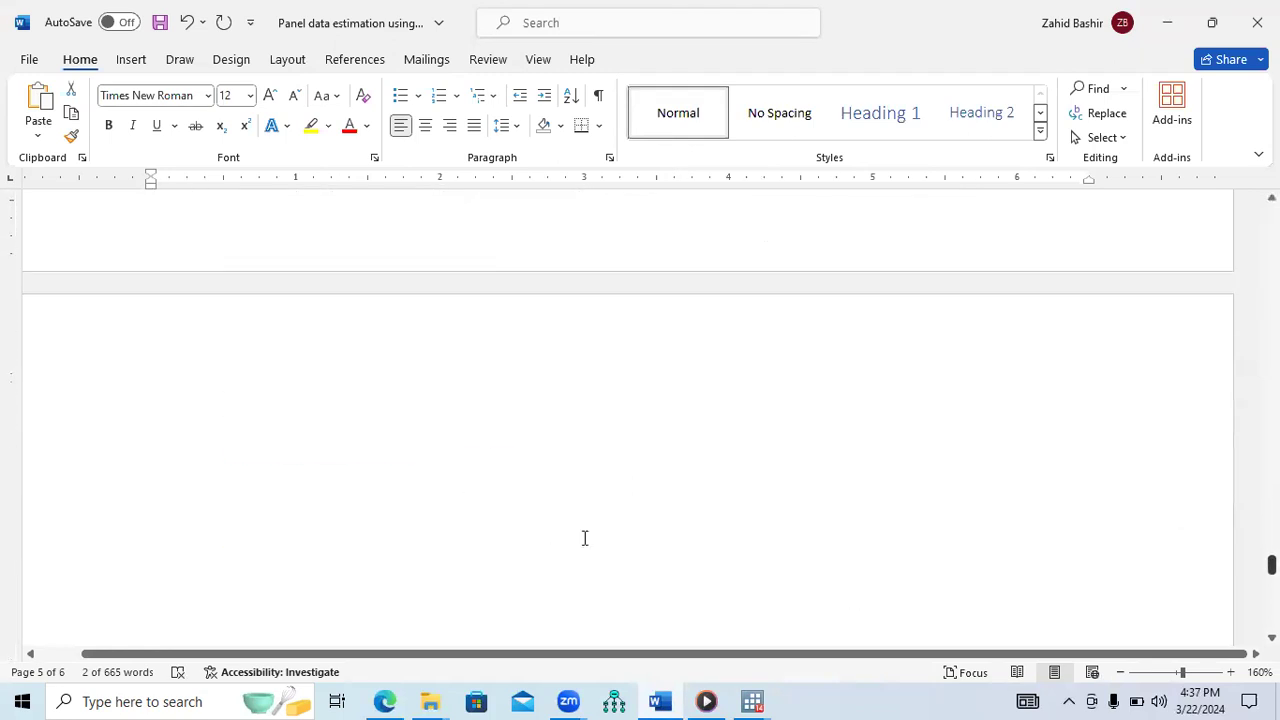
click(337, 528)
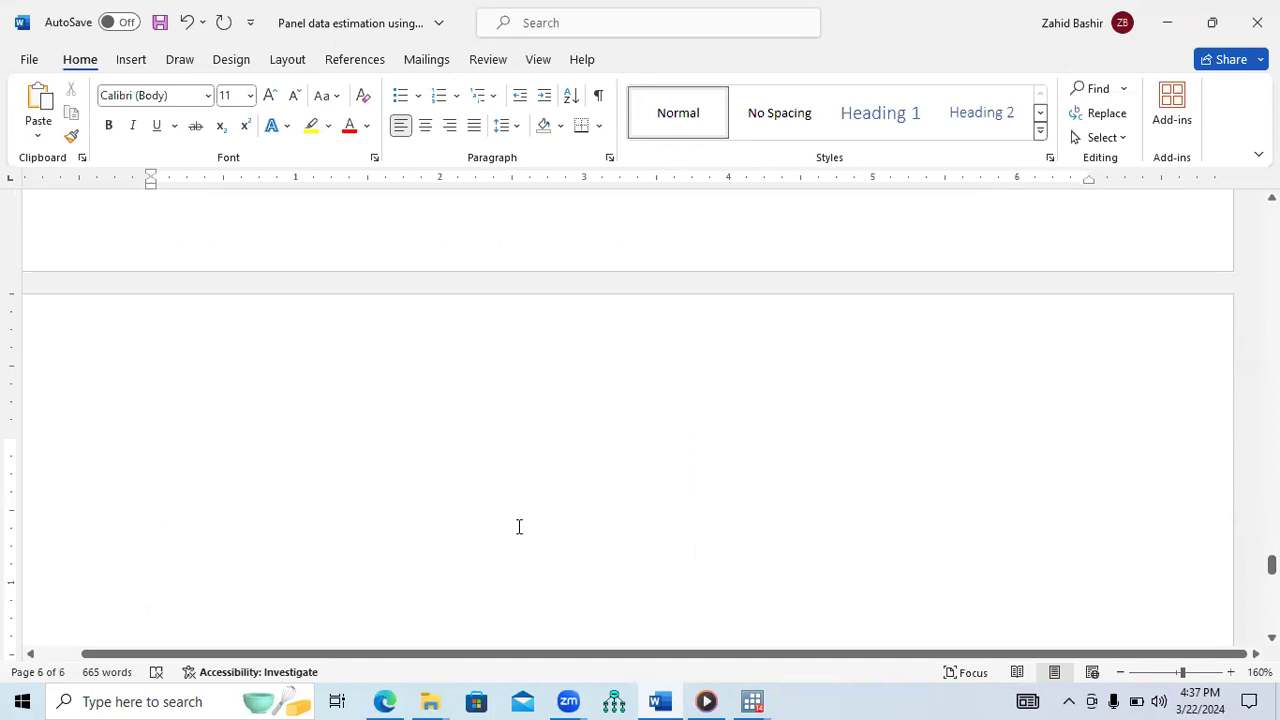
text(Cross-s)
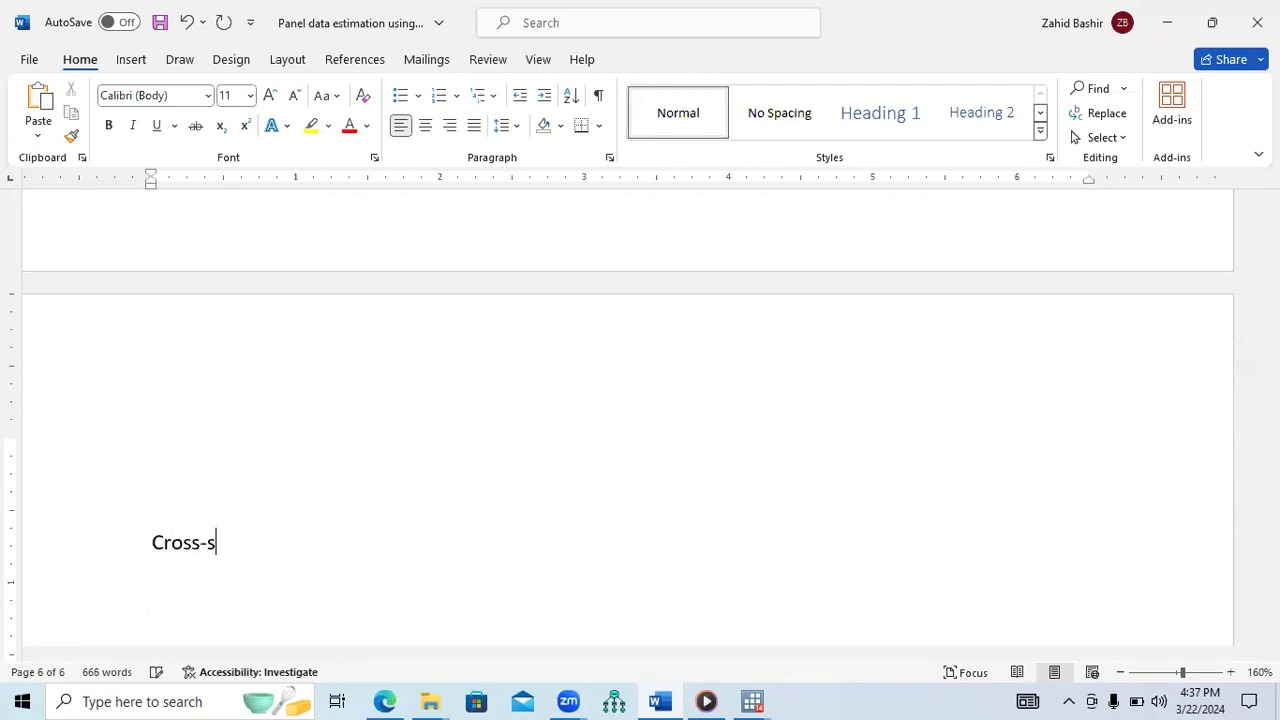
text(ectional depe)
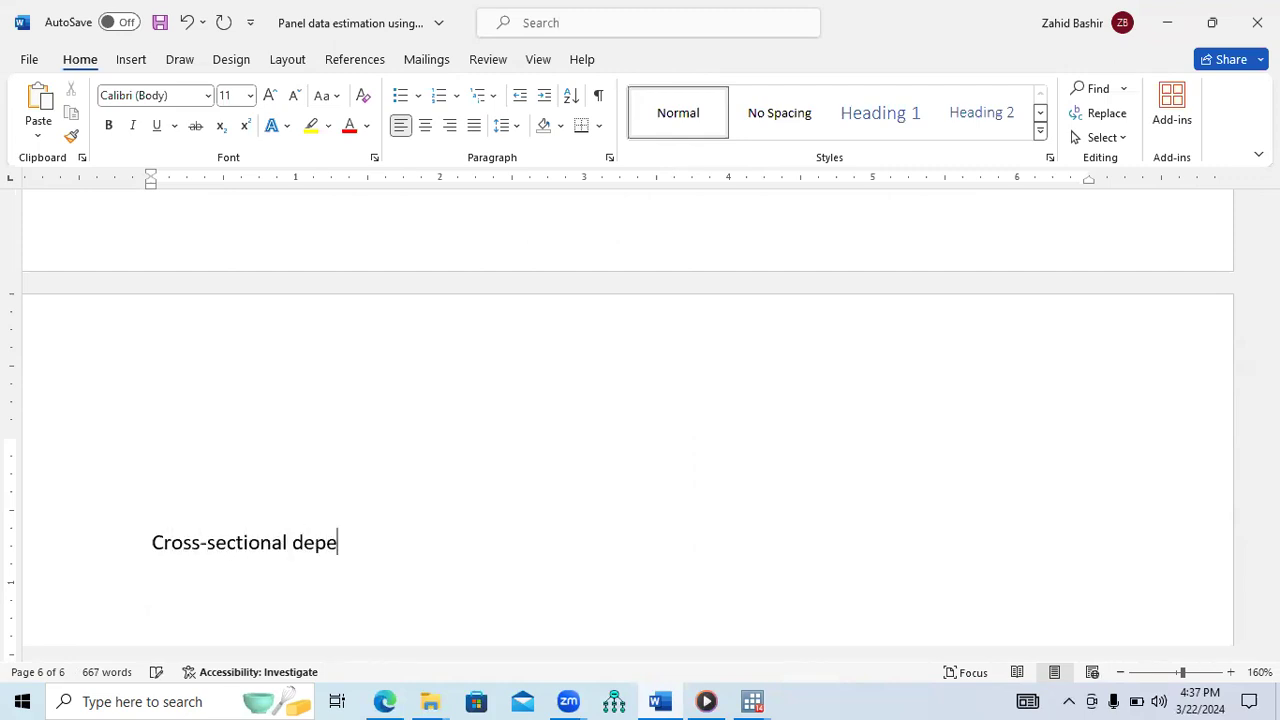
text(nce (ther)
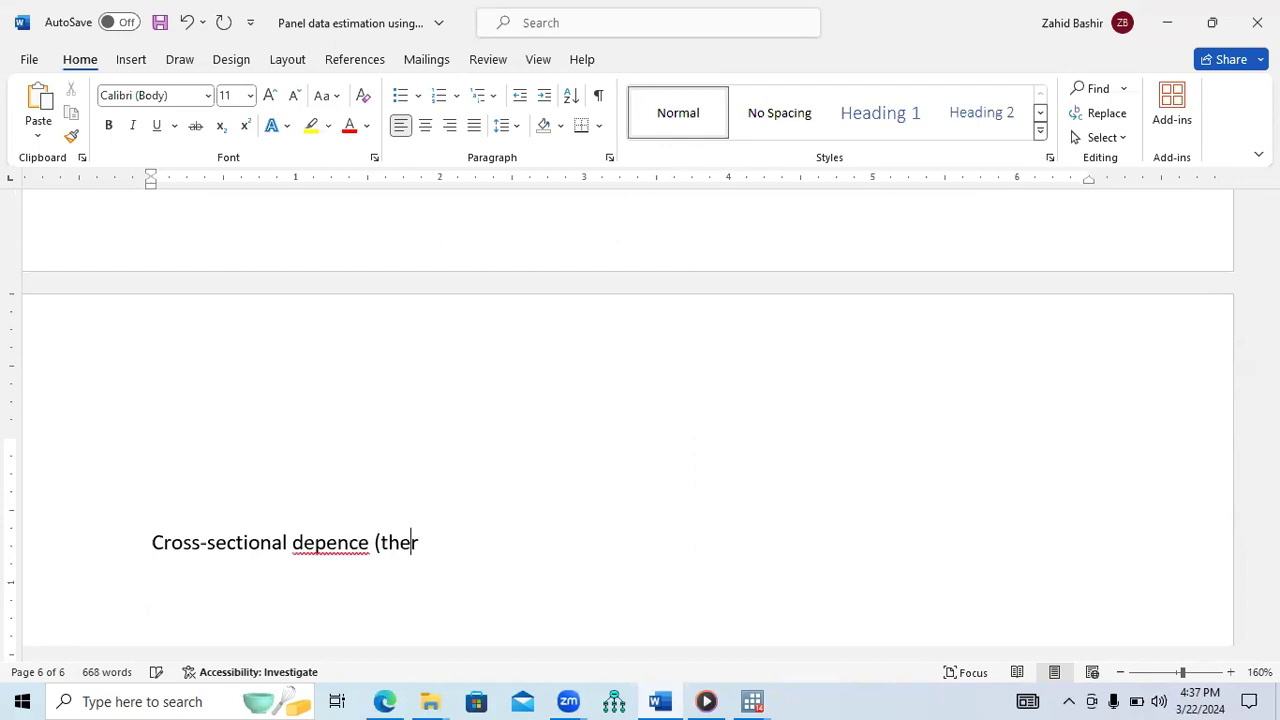
text(e was no c)
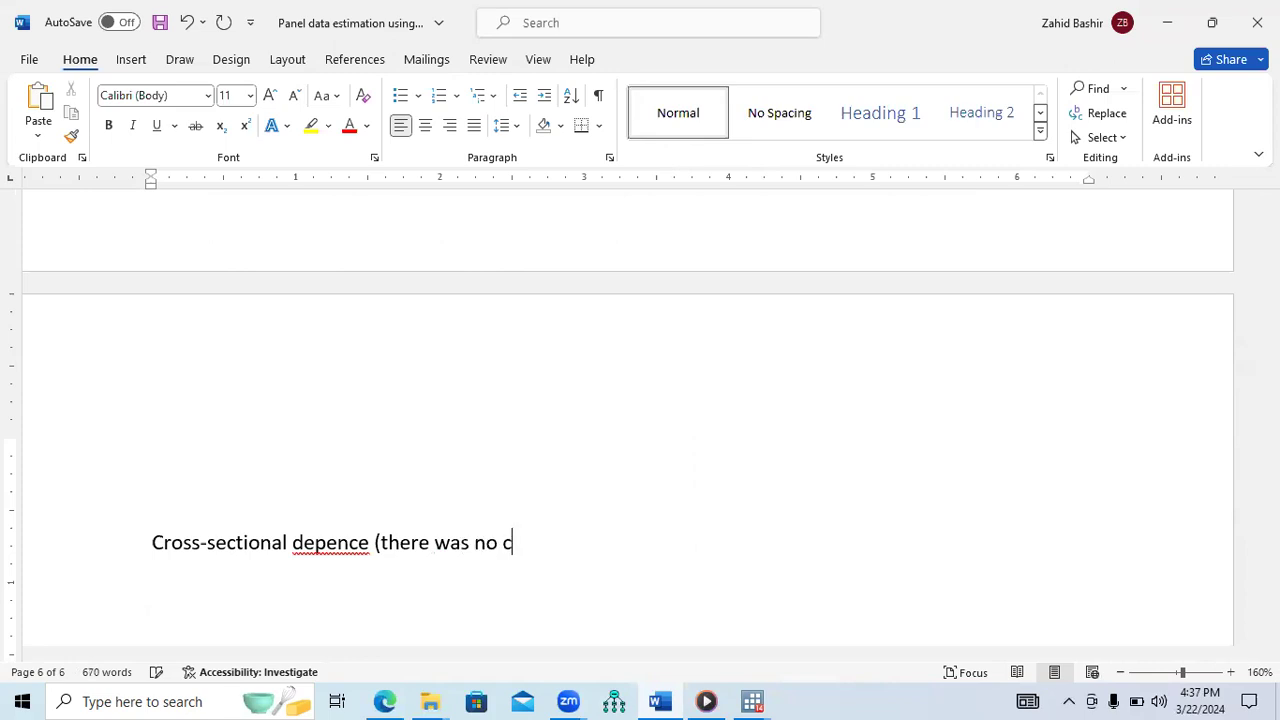
text(ross-sectional dependence))
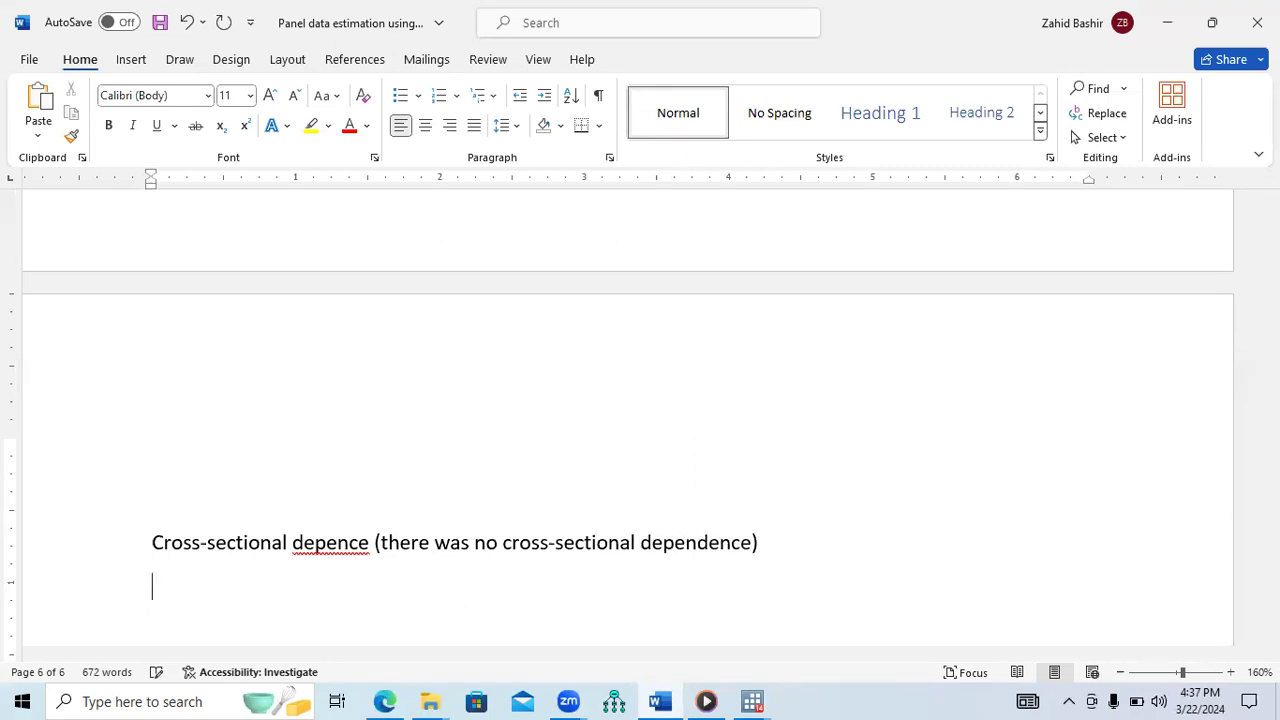
Below it, add the line "Groupwise hetrocedasticy (controlled this using robust)".
key(BackSpace)
text(Groupwise hetrocedasticy ()
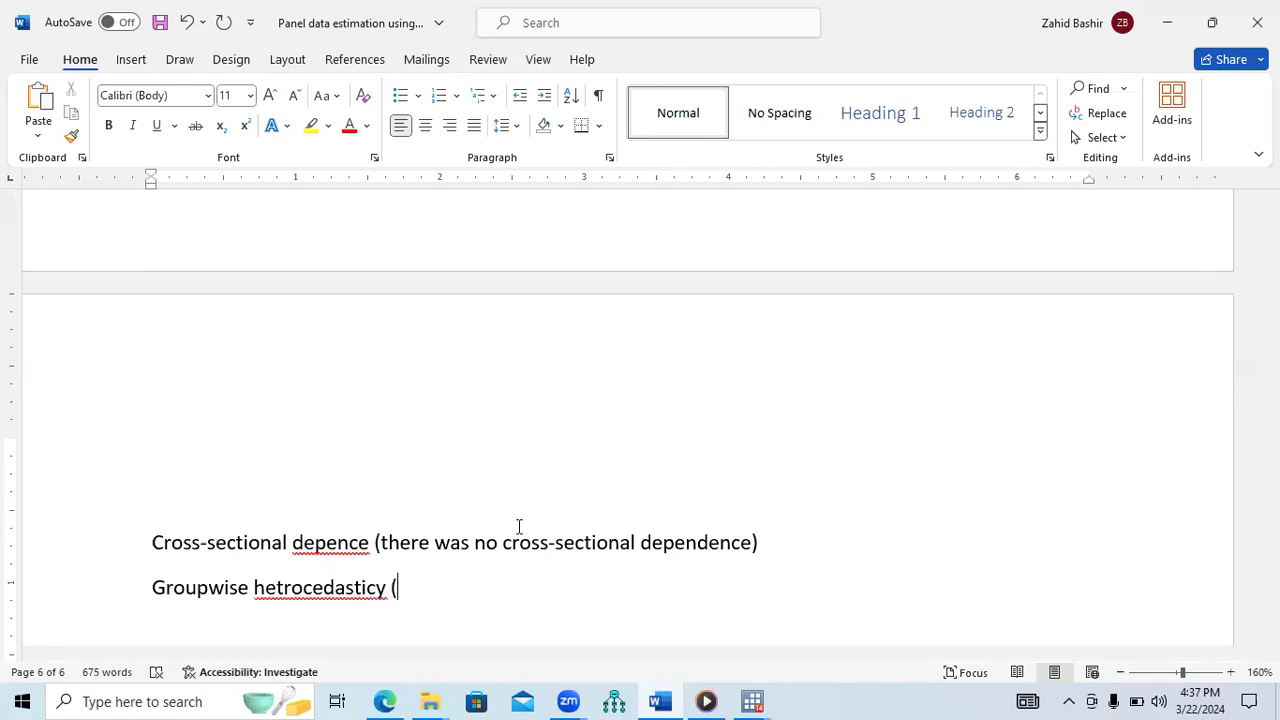
text(using ro)
key(BackSpace)
key(BackSpace)
key(BackSpace)
key(BackSpace)
key(BackSpace)
text(controlled )
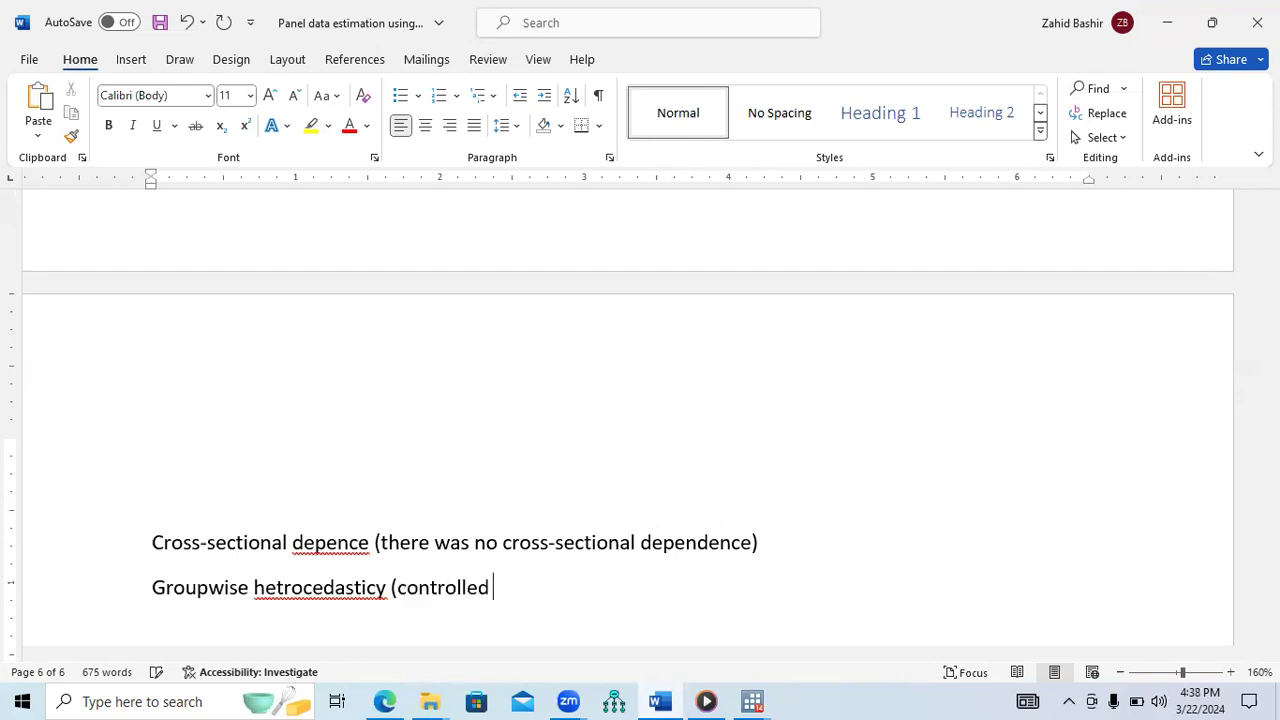
text(this using robus)
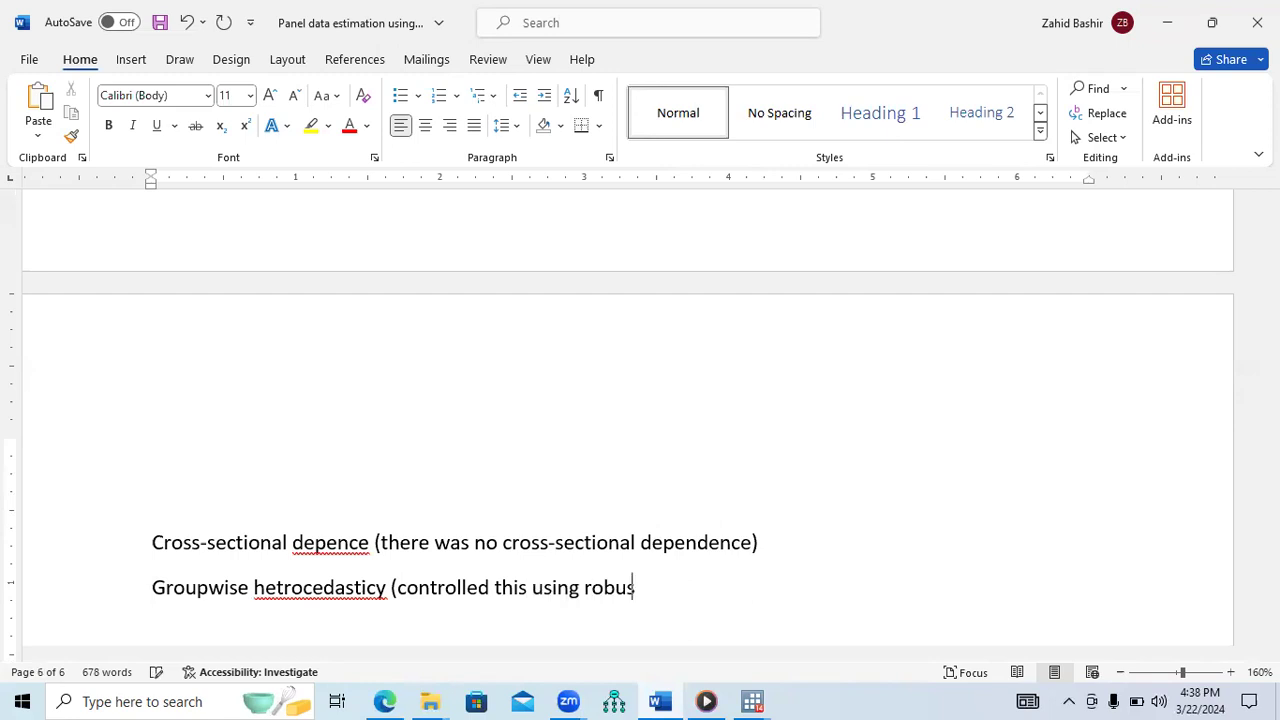
text(t))
Add a third summary line reading "Serial Correaltion (There was no serial collerlation in our panel)".
key(Return)
text(Serial Correaltion ()
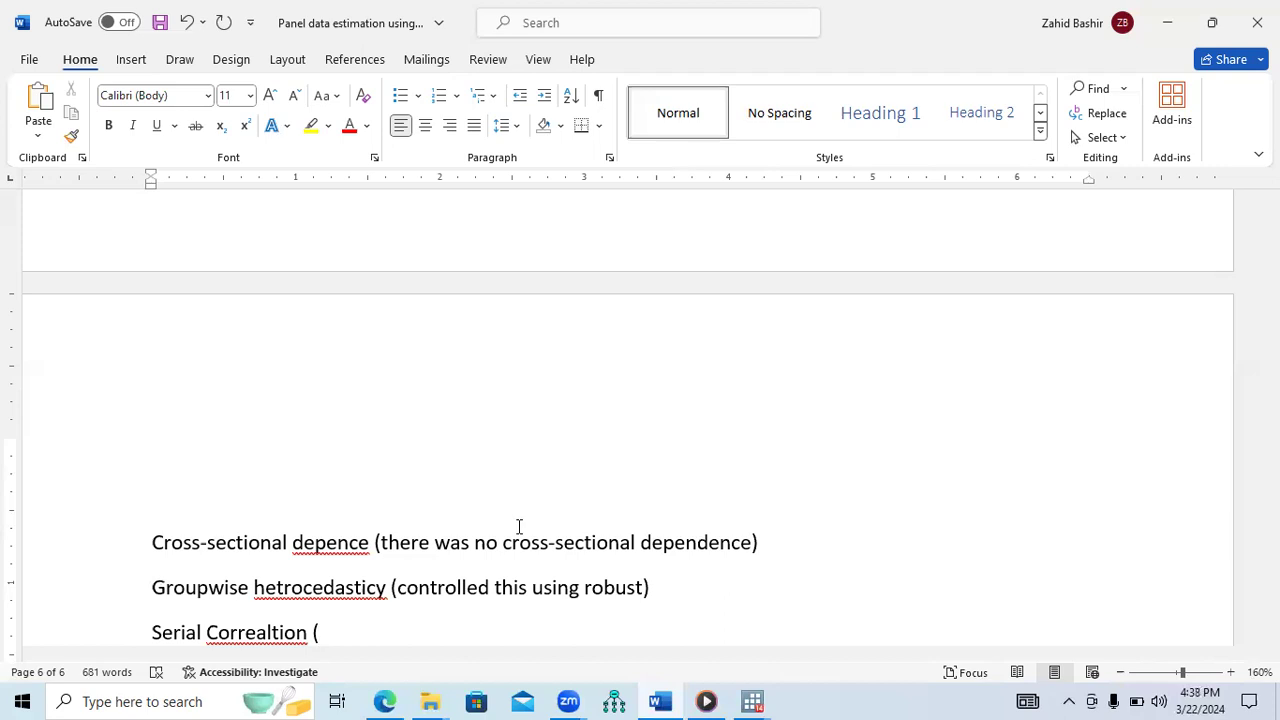
text(There was no serial collerlation in our panel)
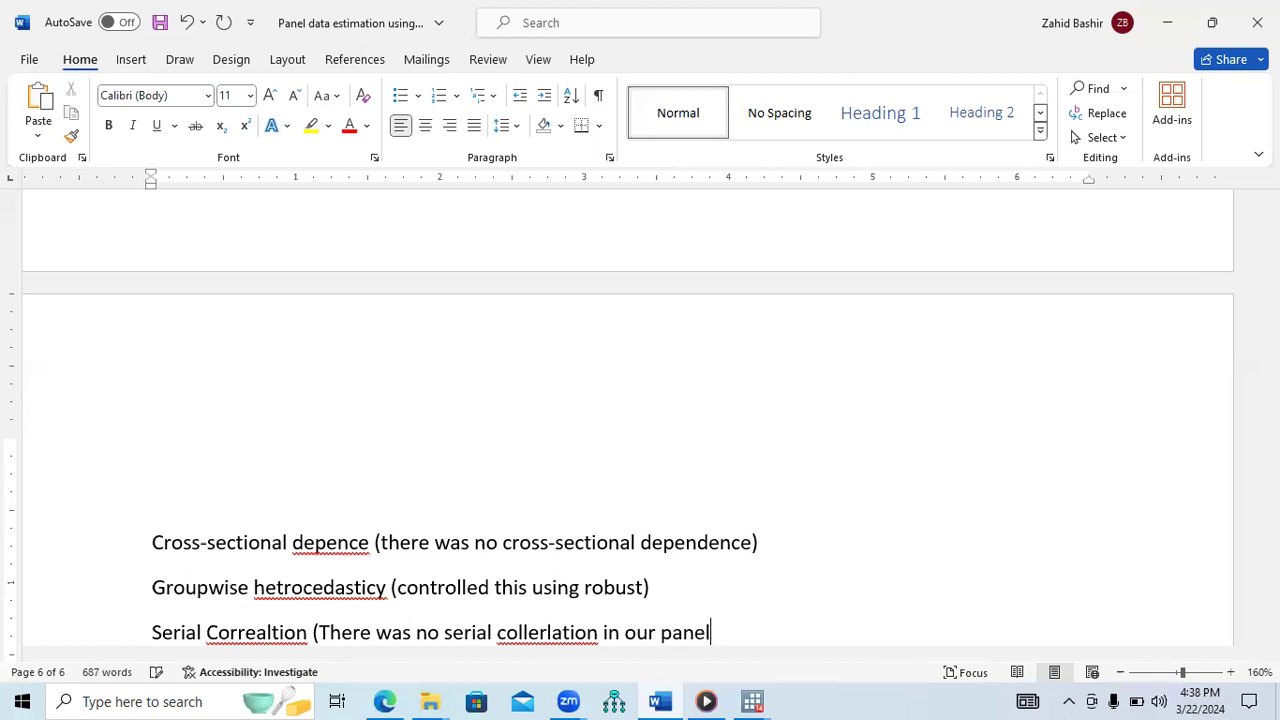
text())
key(Return)
key(Return)
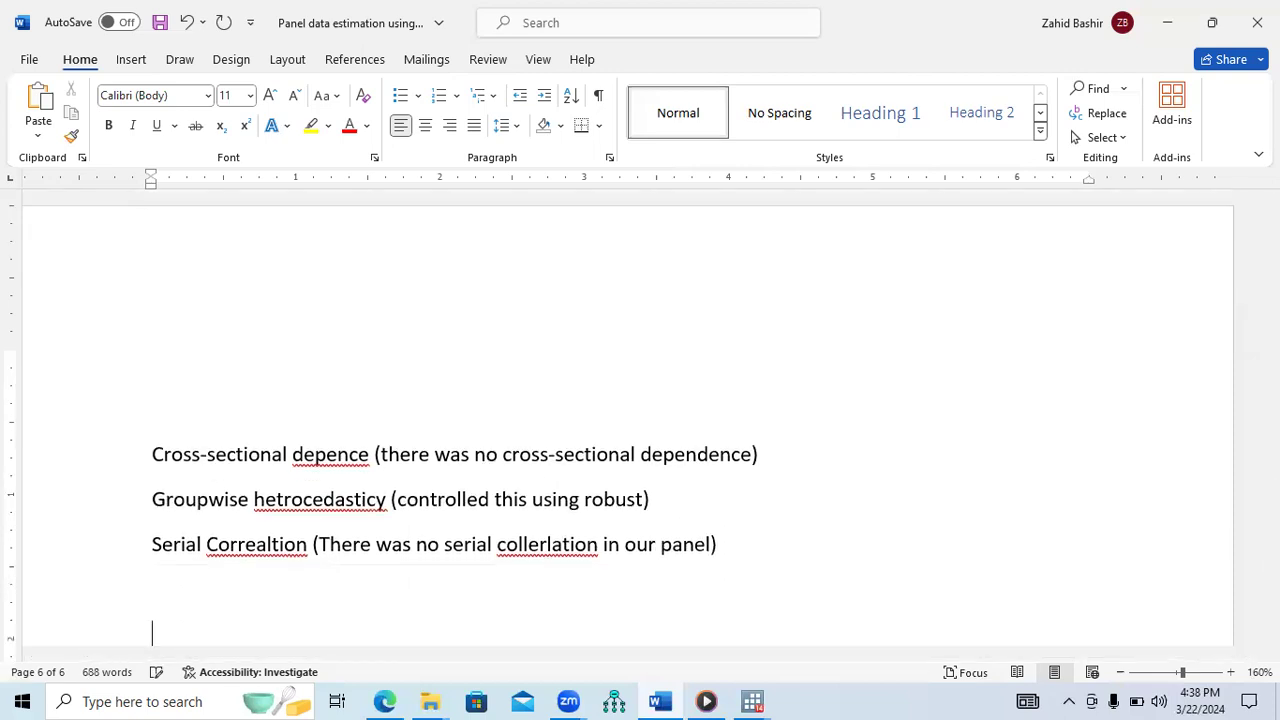
Conclude the assumption summary with the line "Fixed effect model is valid".
key(BackSpace)
text(Fixed ef)
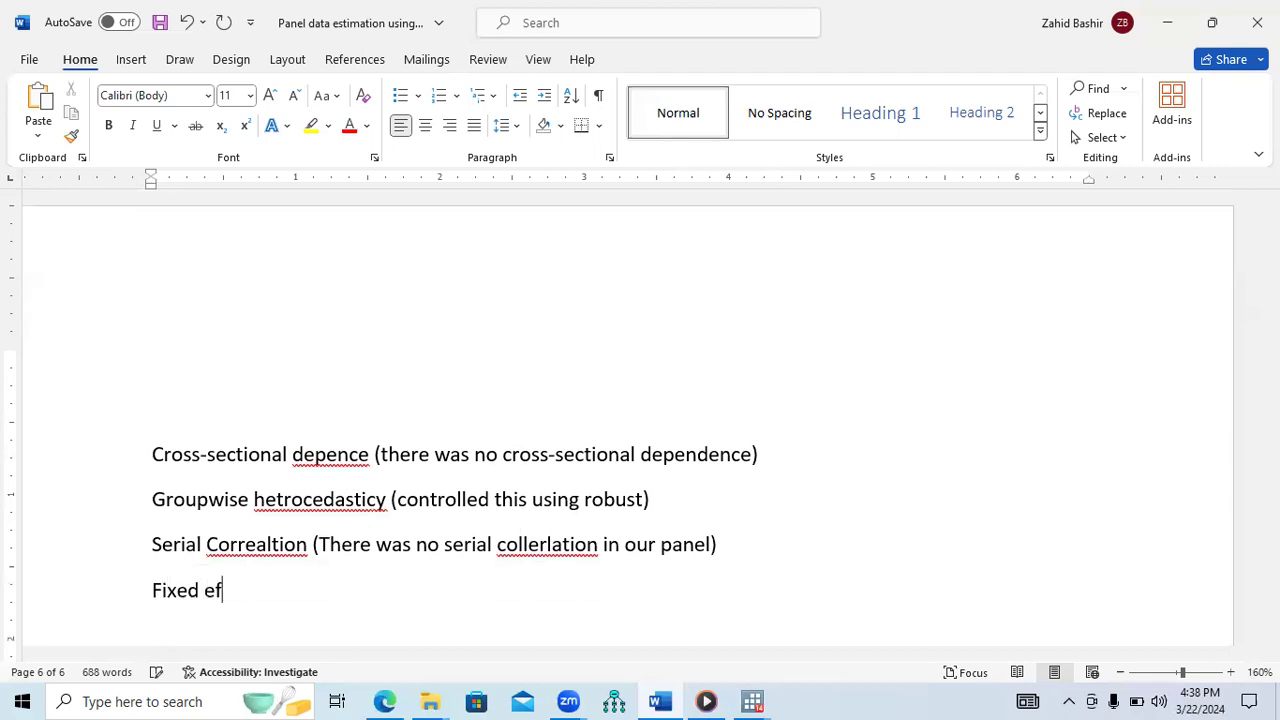
text(fect model is valid)
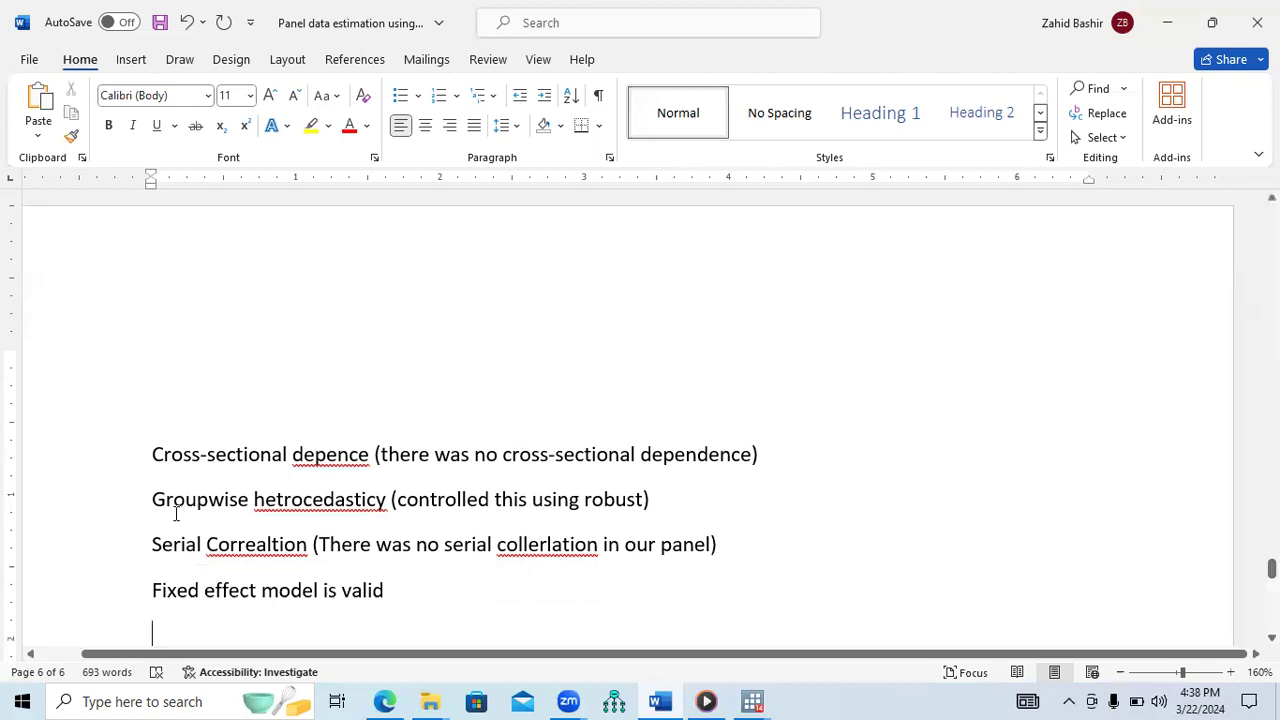
Review the groupwise heteroscedasticity line in the summary and switch to the Stata results.
drag(152, 499, 662, 504)
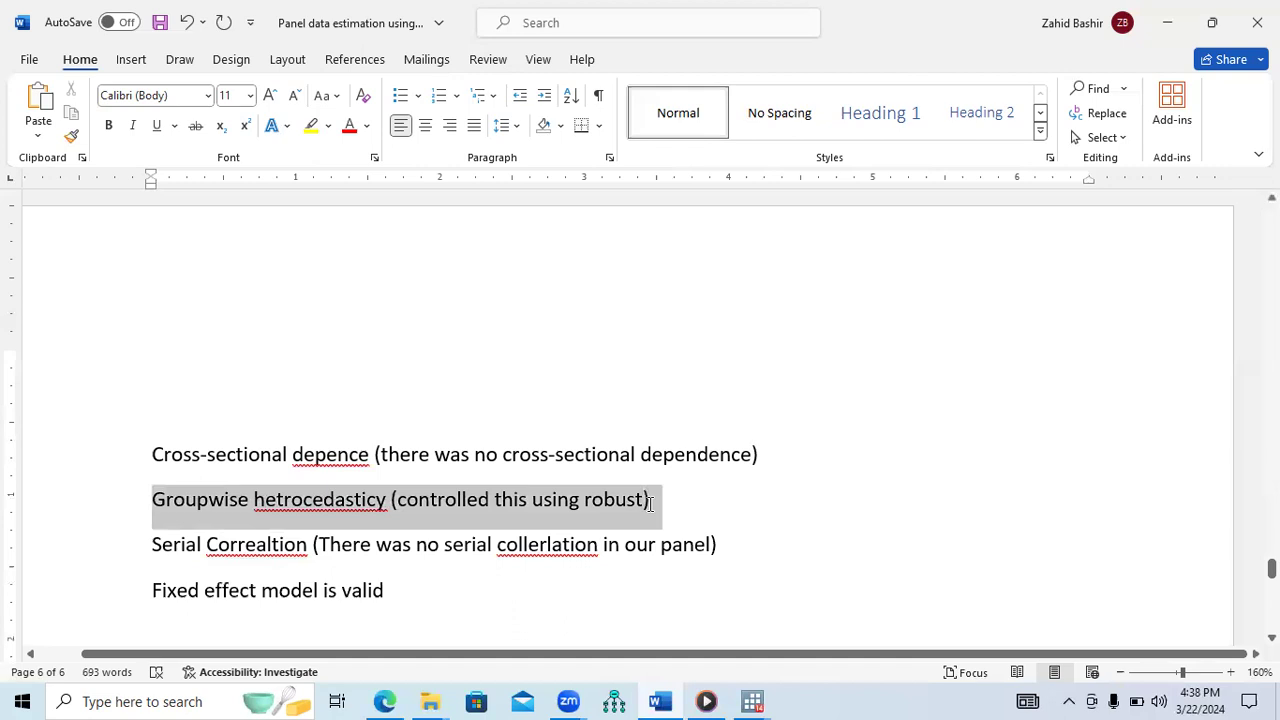
right_click(310, 506)
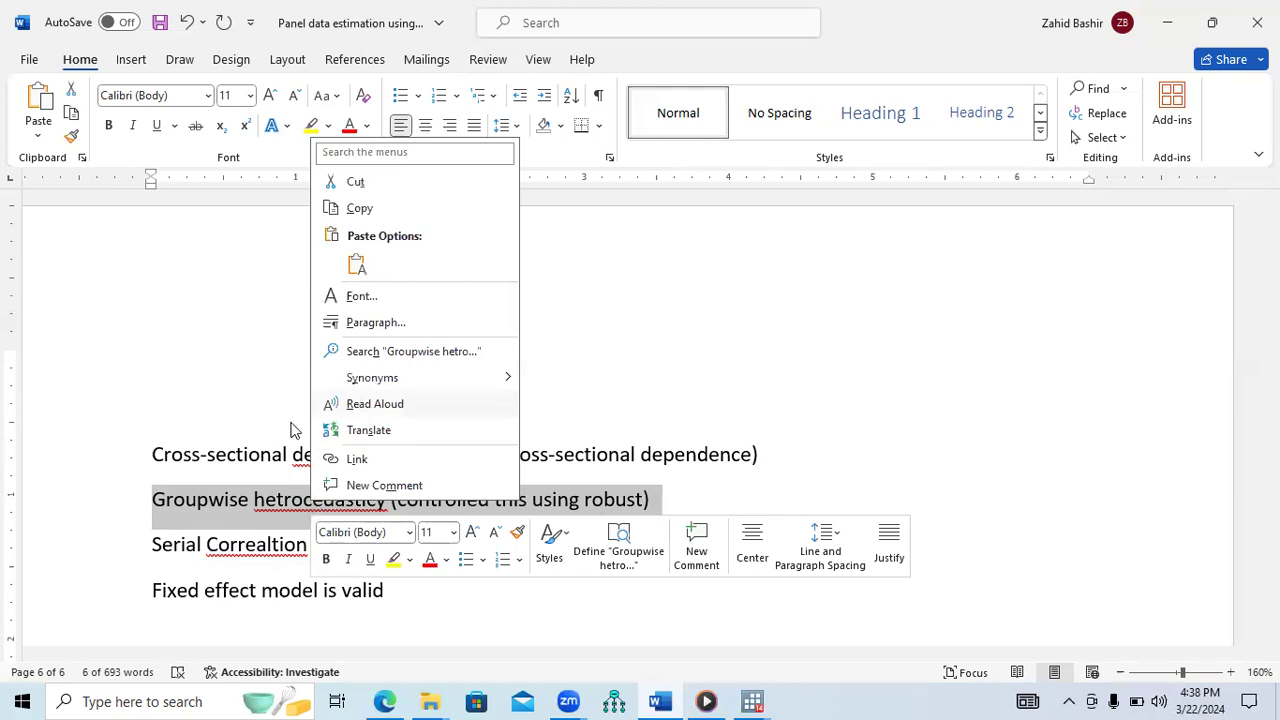
key(Escape)
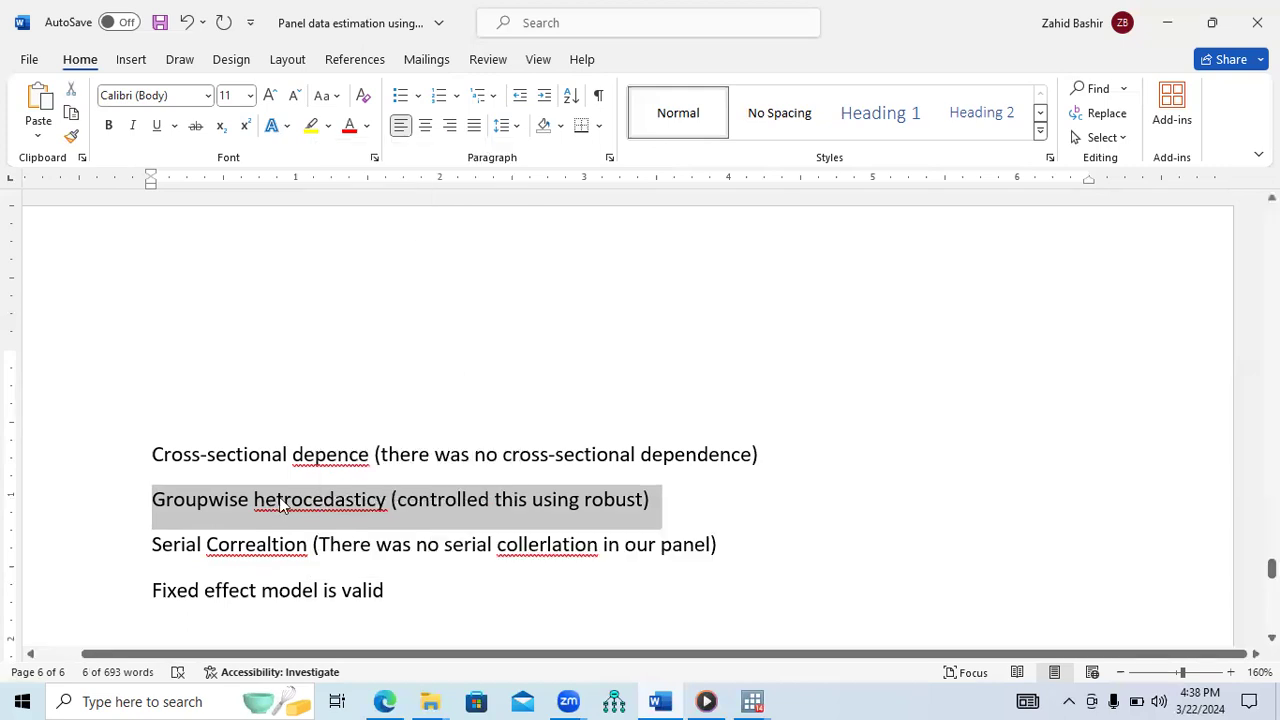
click(281, 505)
click(642, 692)
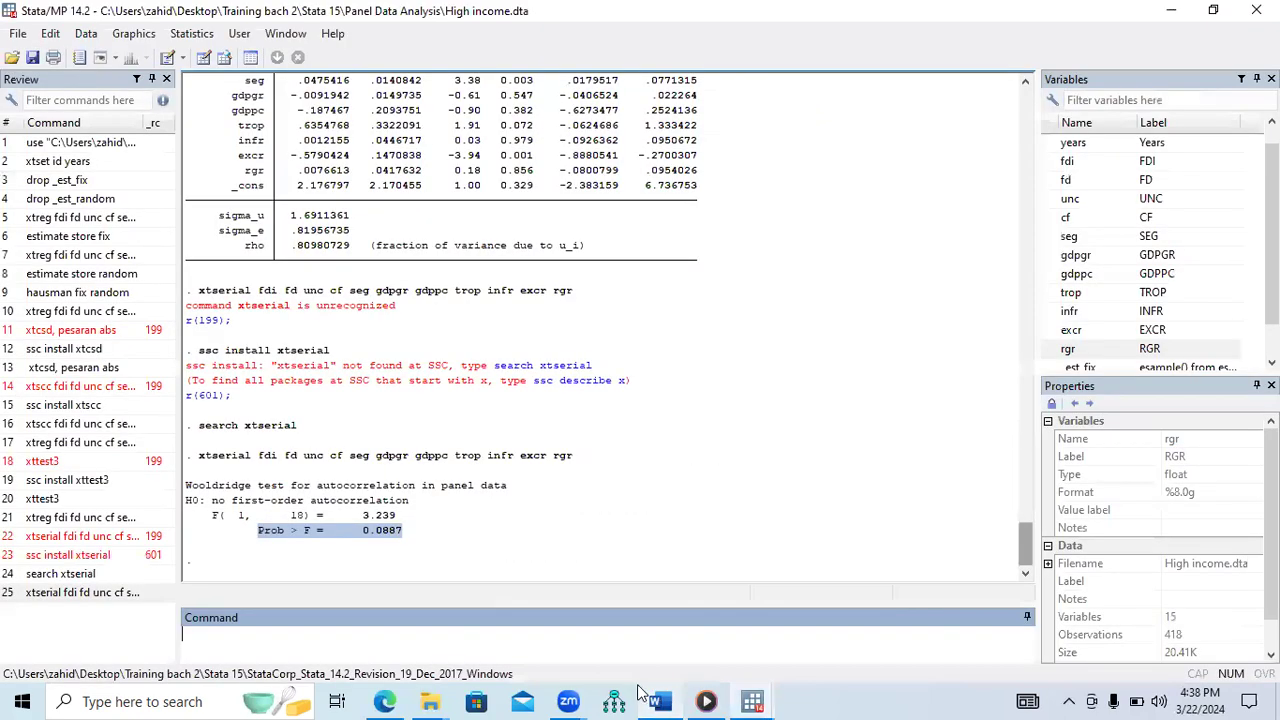
In the Word guide's Note, insert "(if all, or anyone of the three assumptions is vaoilated" after the word "significant".
click(658, 700)
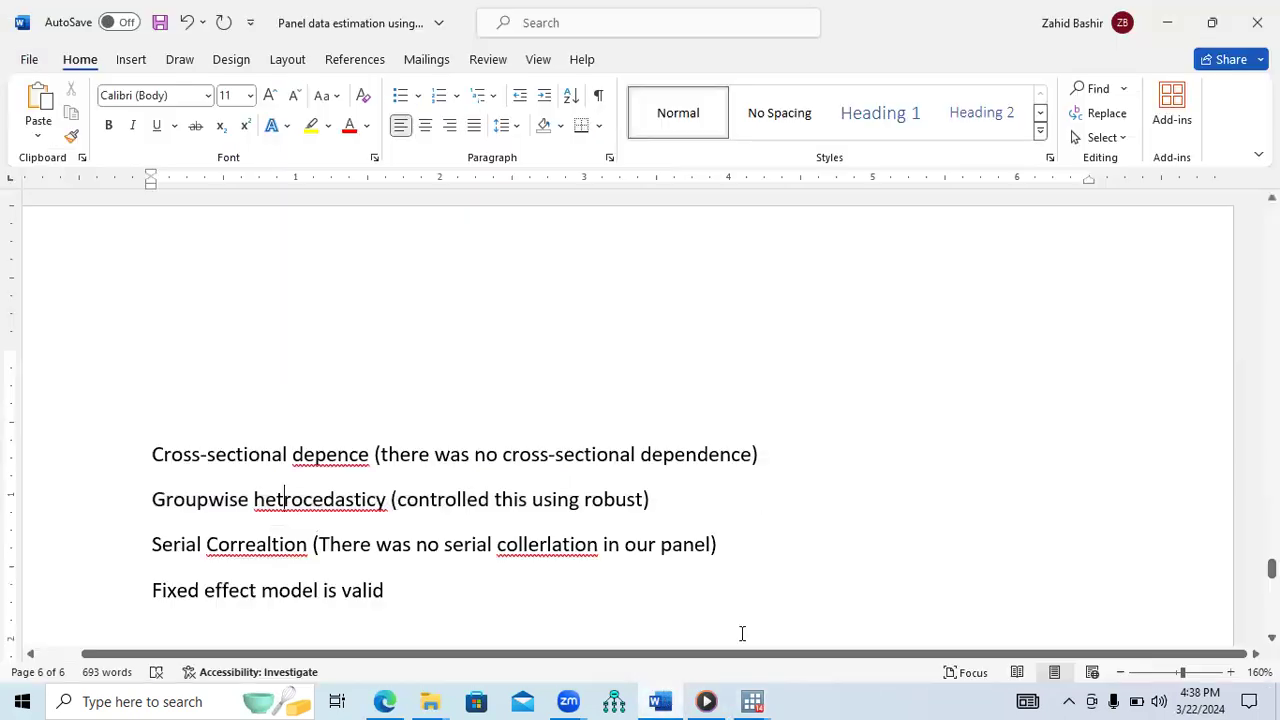
drag(1271, 568, 1271, 530)
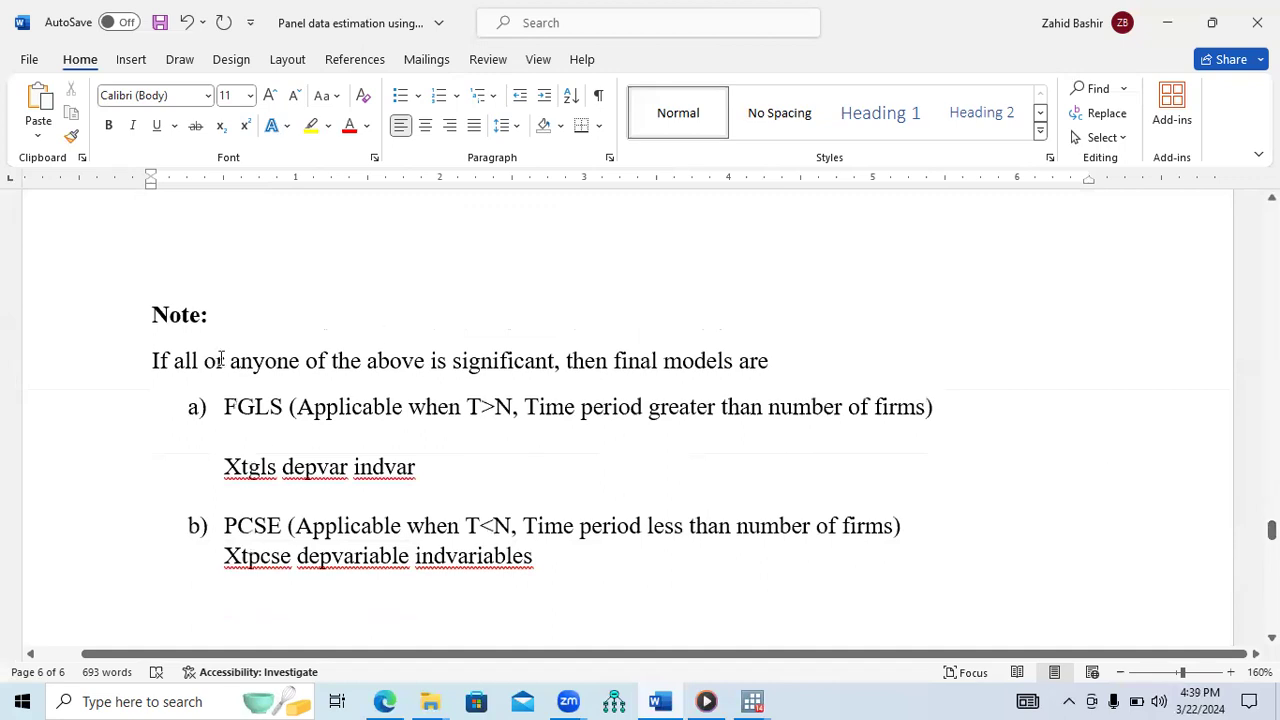
drag(152, 361, 500, 370)
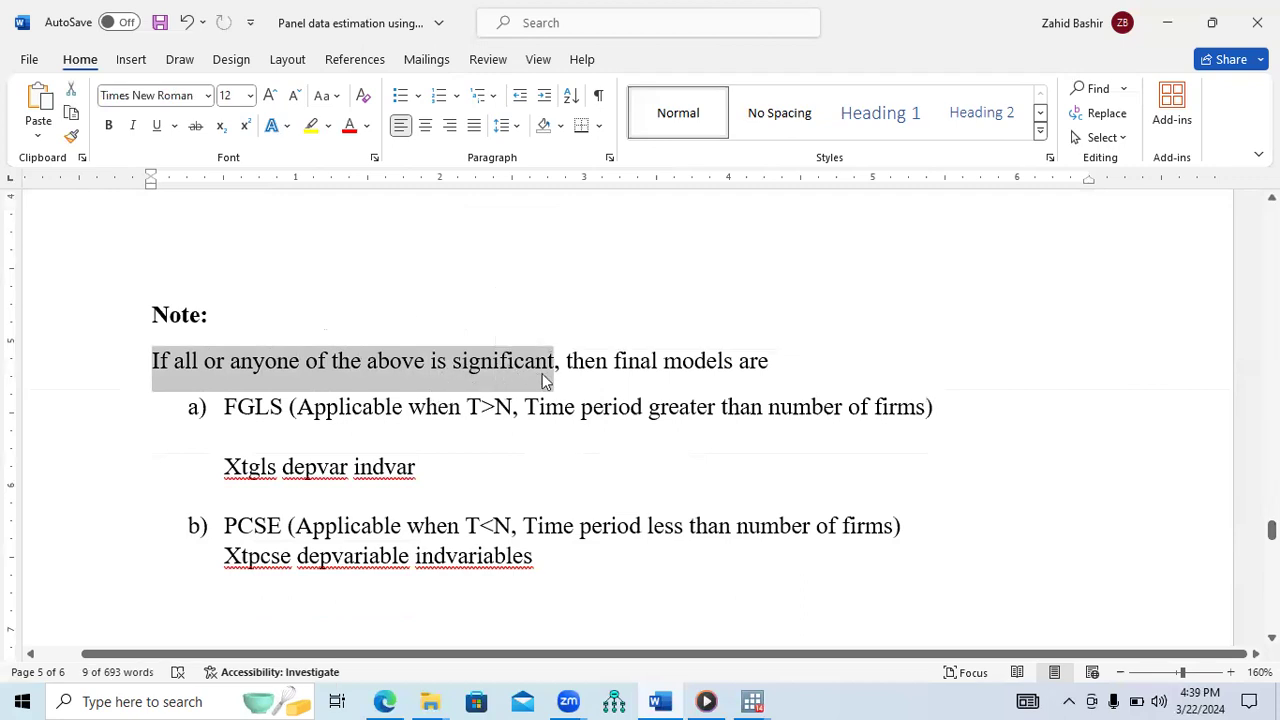
click(555, 368)
text(()
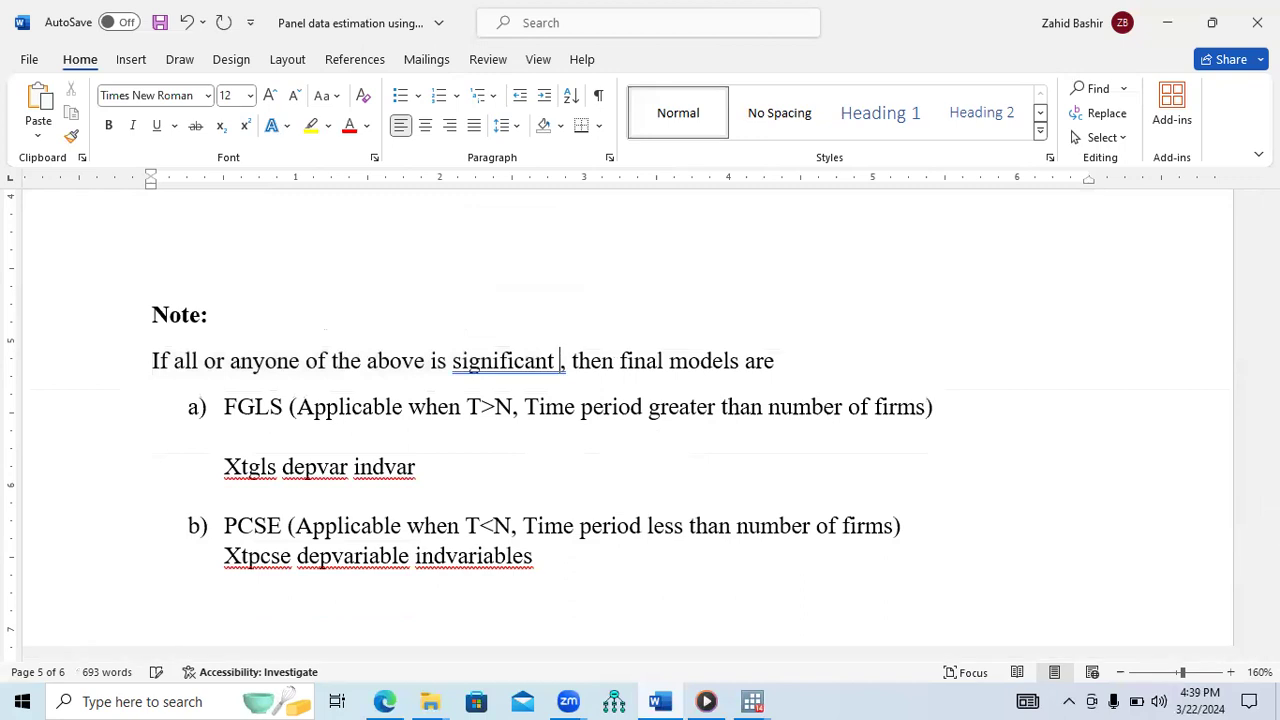
text(if any)
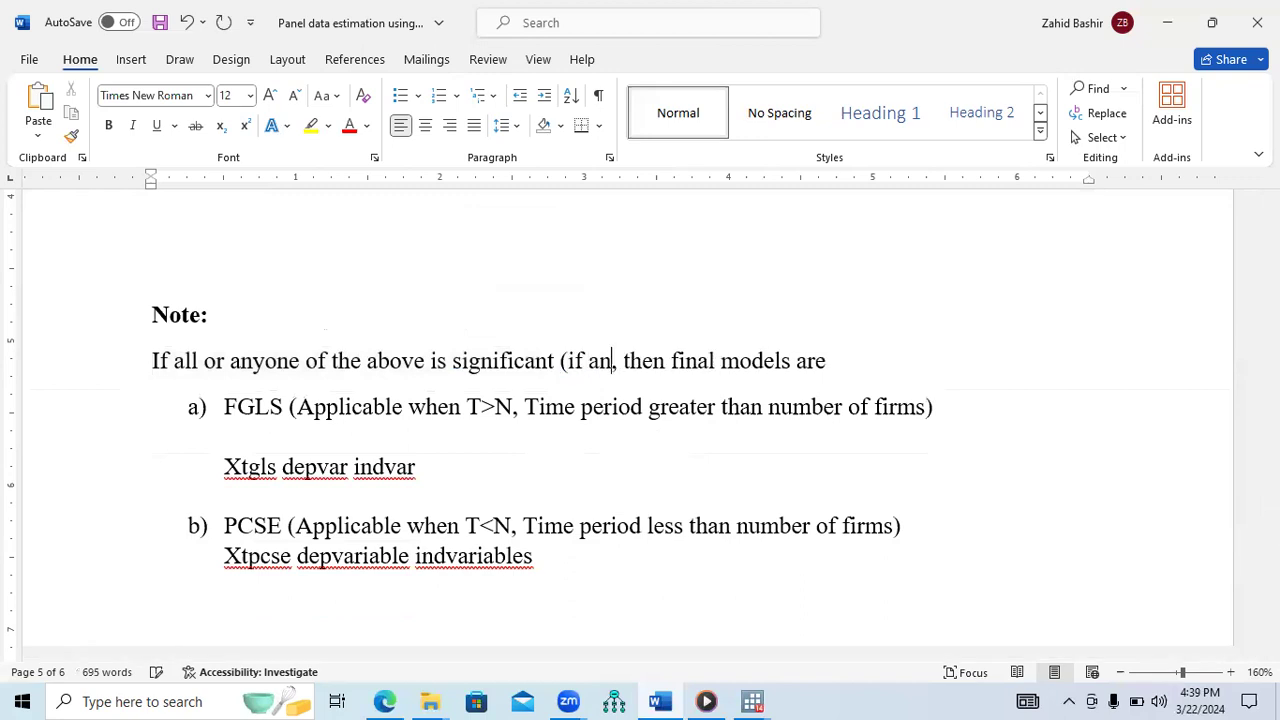
key(BackSpace)
key(BackSpace)
key(BackSpace)
text(ll, or any)
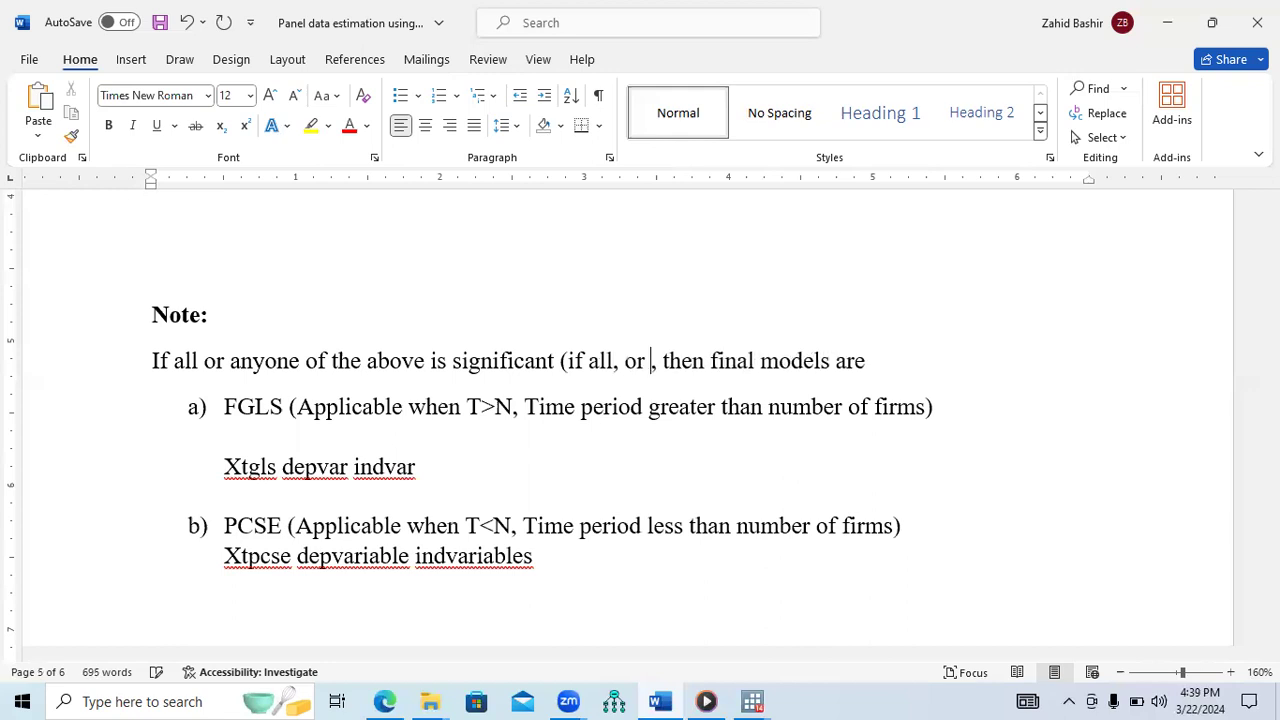
text(one of the )
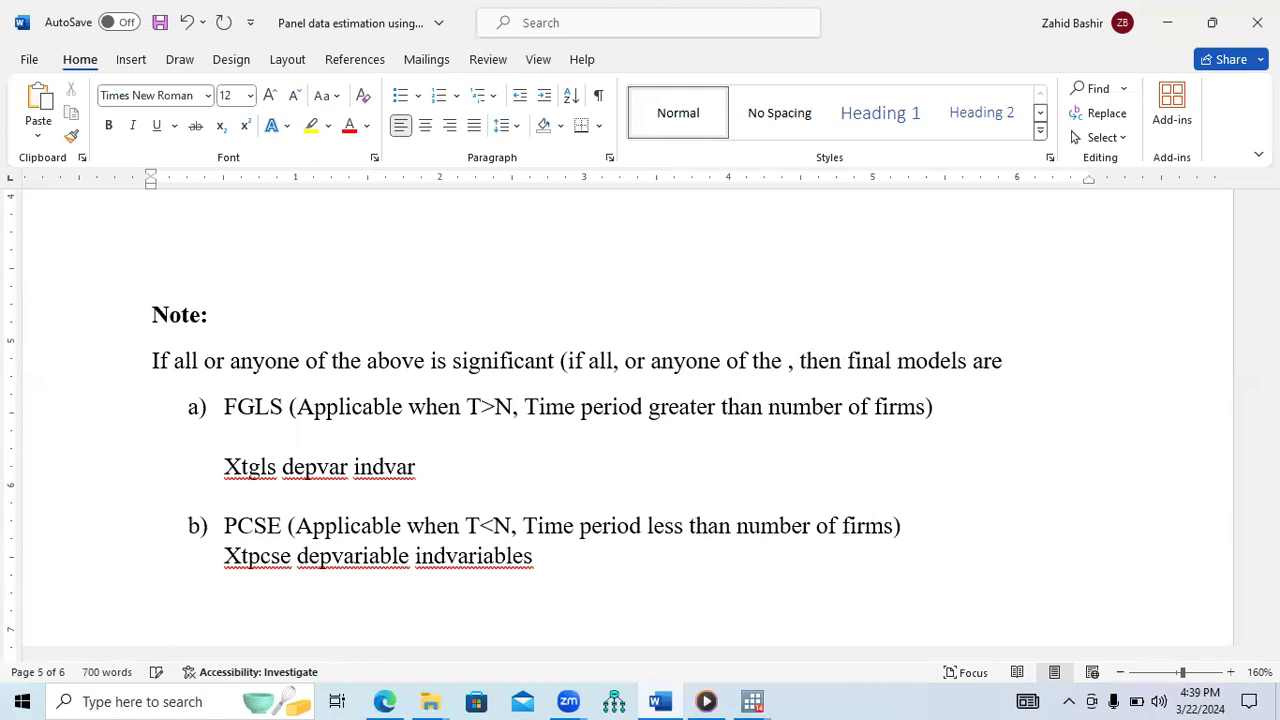
text(three assumpti)
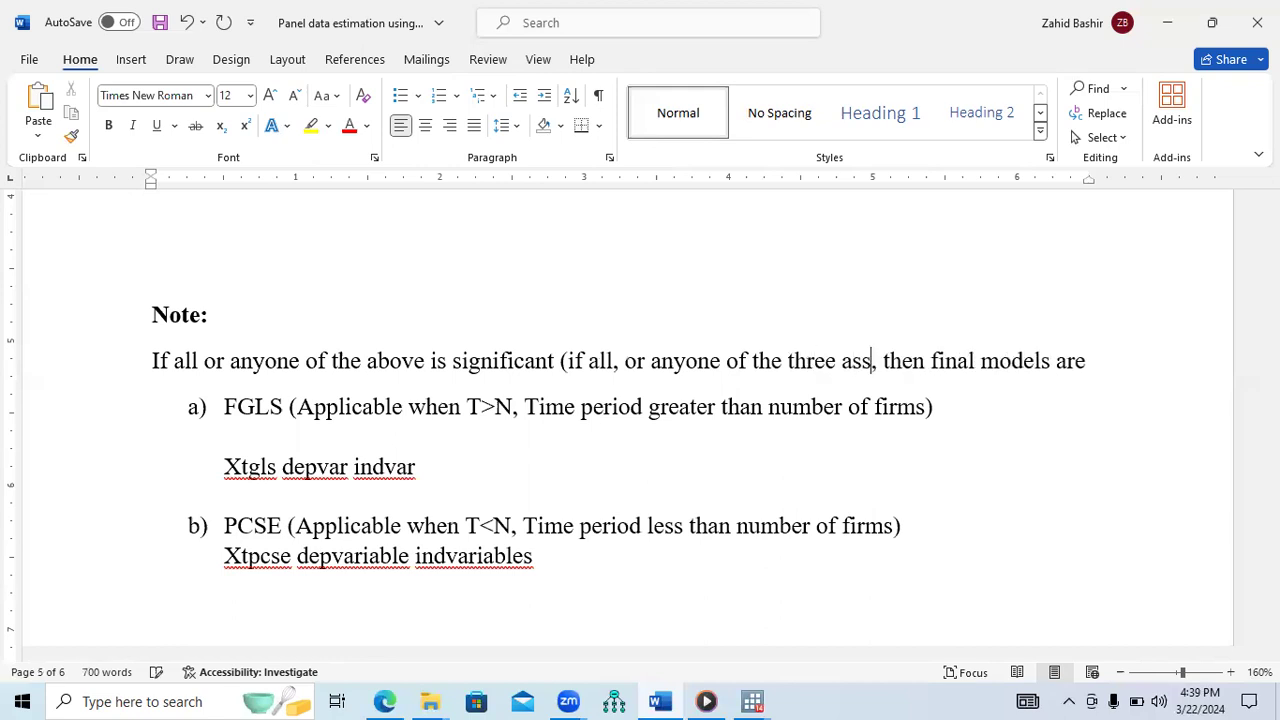
text(ons is vaoilate)
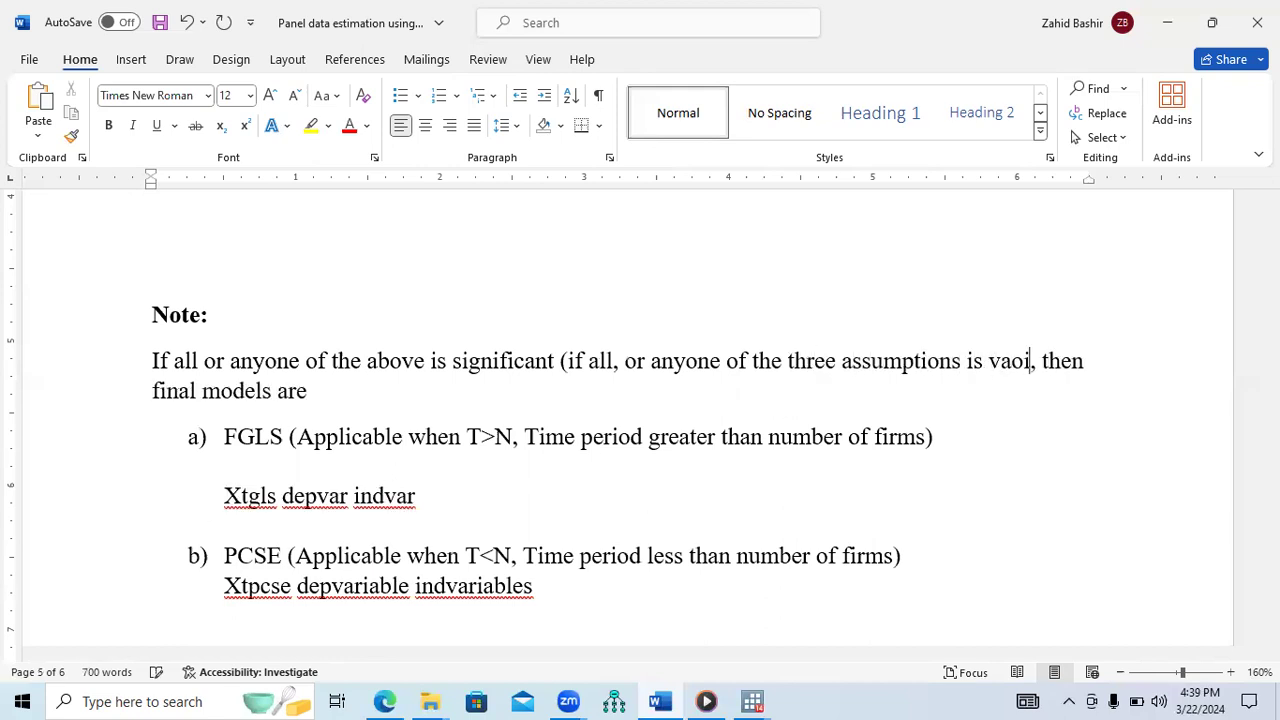
text(d)
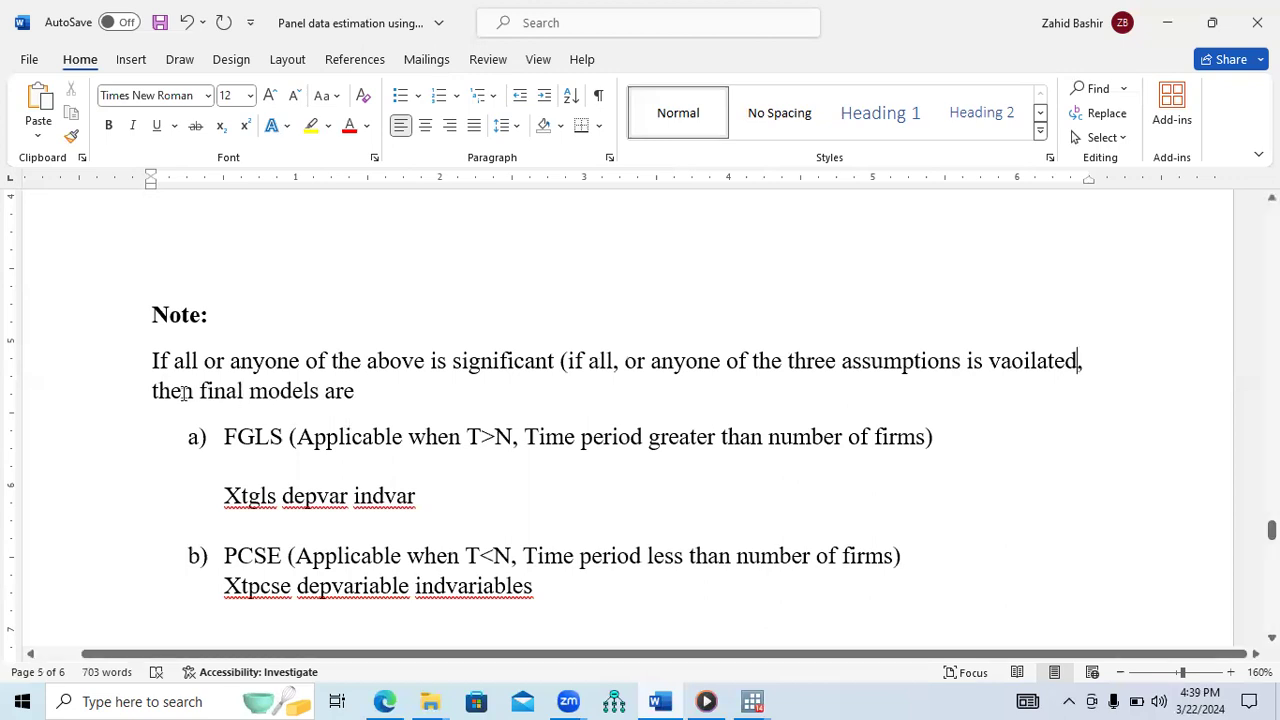
Review the Note's conditions for choosing FGLS (T>N) or PCSE (T<N) as the final model.
drag(229, 442, 410, 478)
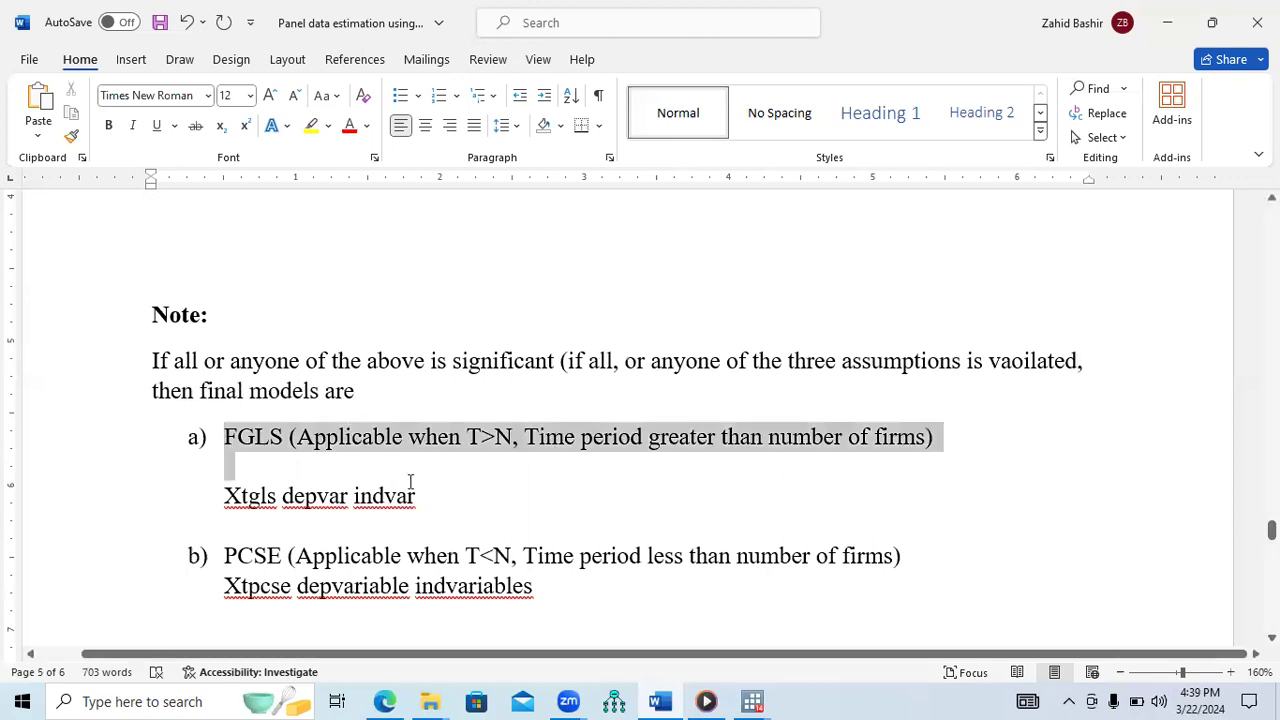
drag(375, 565, 497, 571)
click(580, 606)
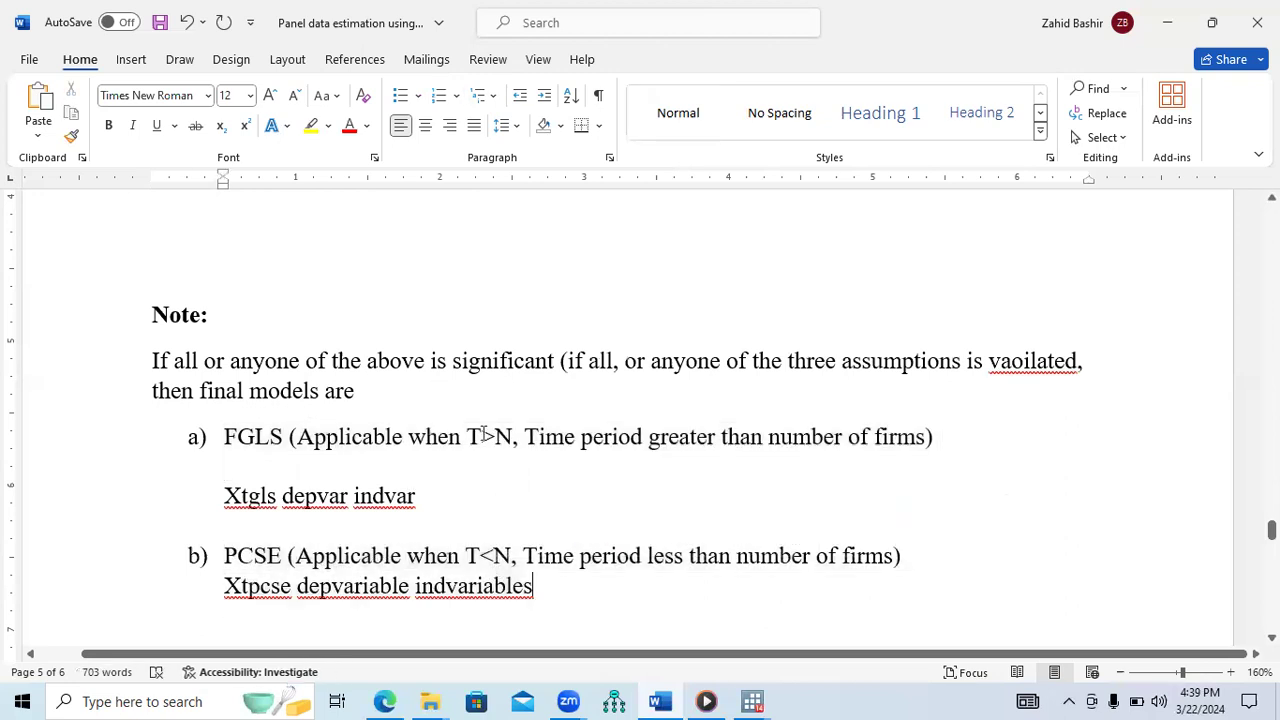
drag(490, 437, 510, 437)
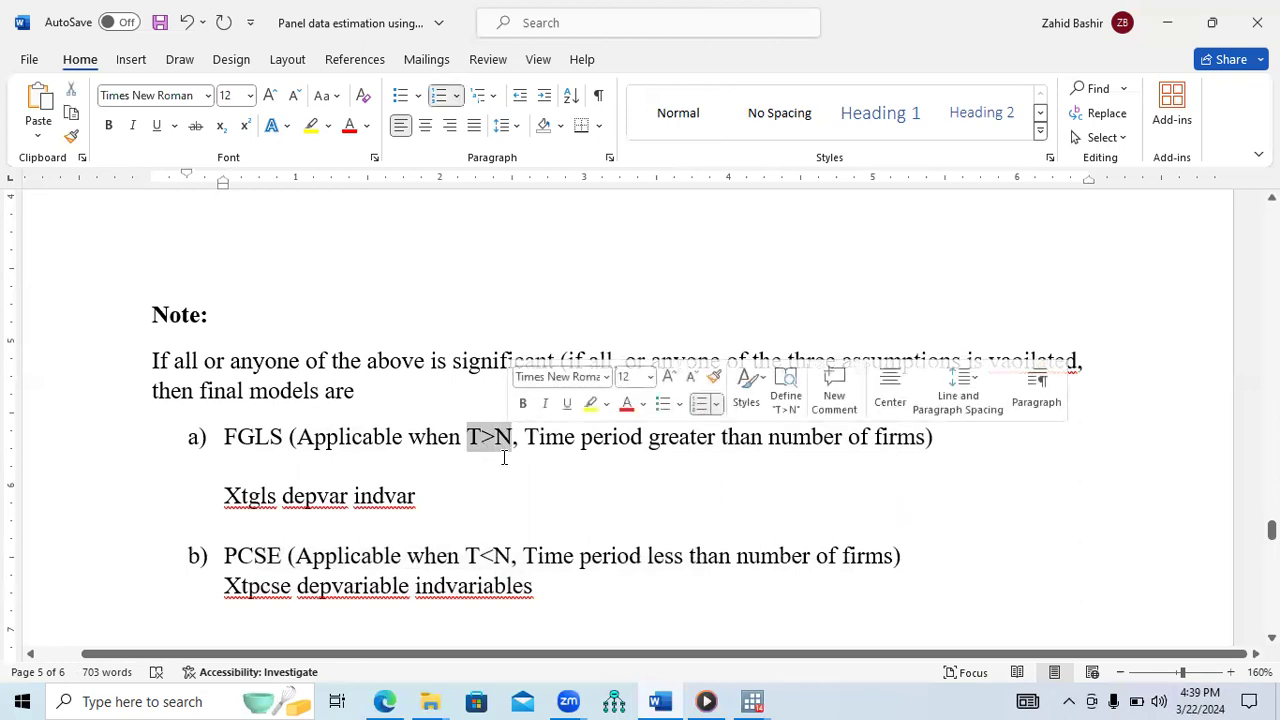
drag(221, 432, 294, 437)
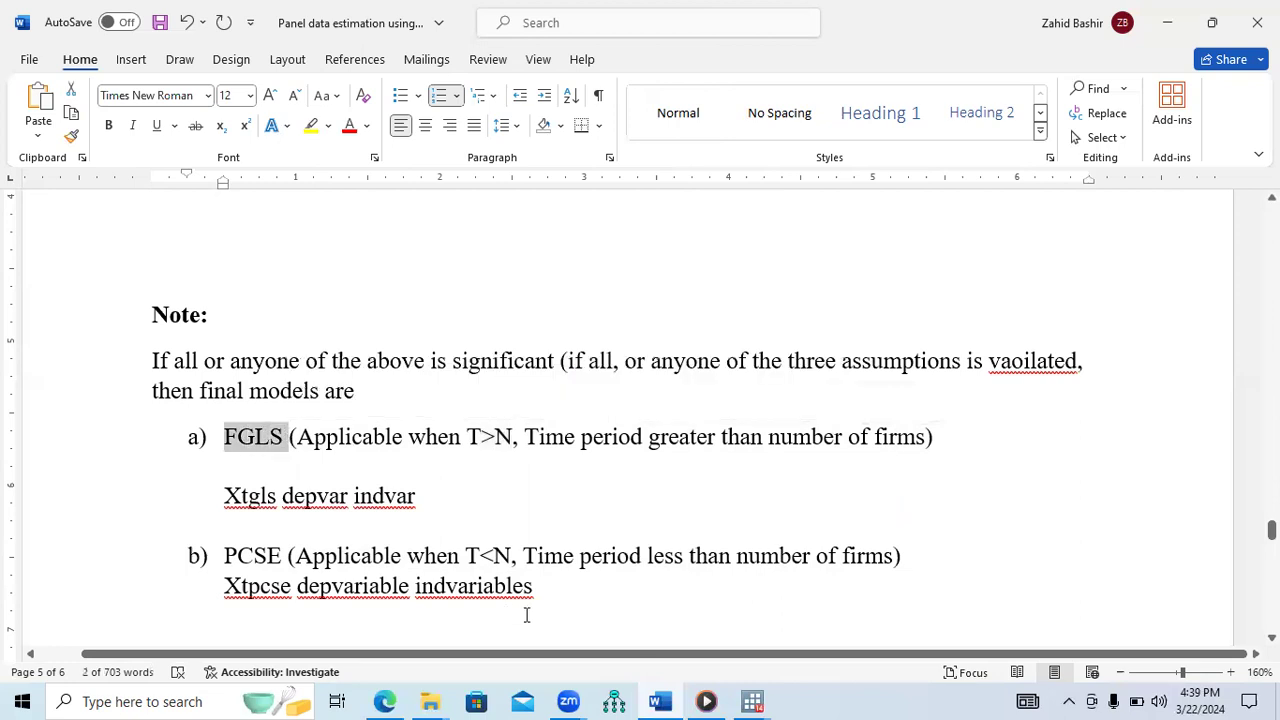
mouse_move(655, 690)
Switch to Stata and run the FGLS regression "xtgls fdi fd unc cf seg gdpgr gdppc trop infr excr rgr".
drag(224, 501, 276, 500)
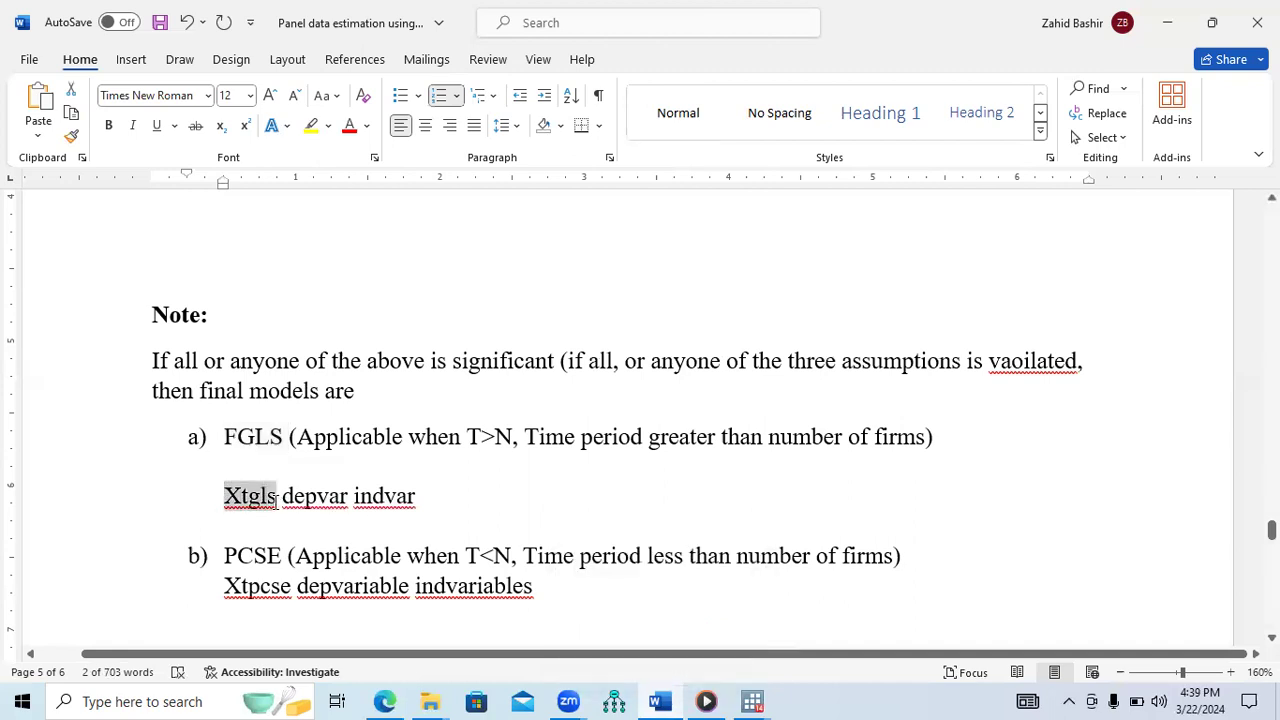
click(761, 700)
click(725, 639)
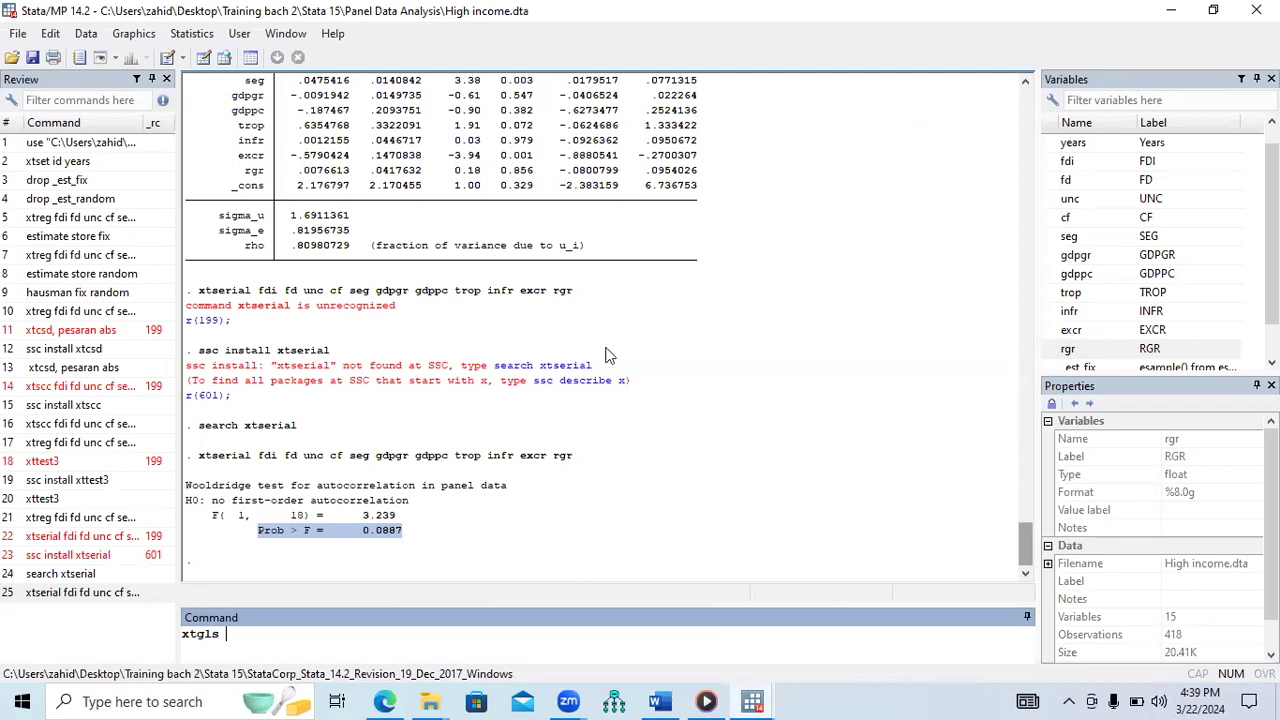
drag(261, 291, 583, 297)
key(ctrl+c)
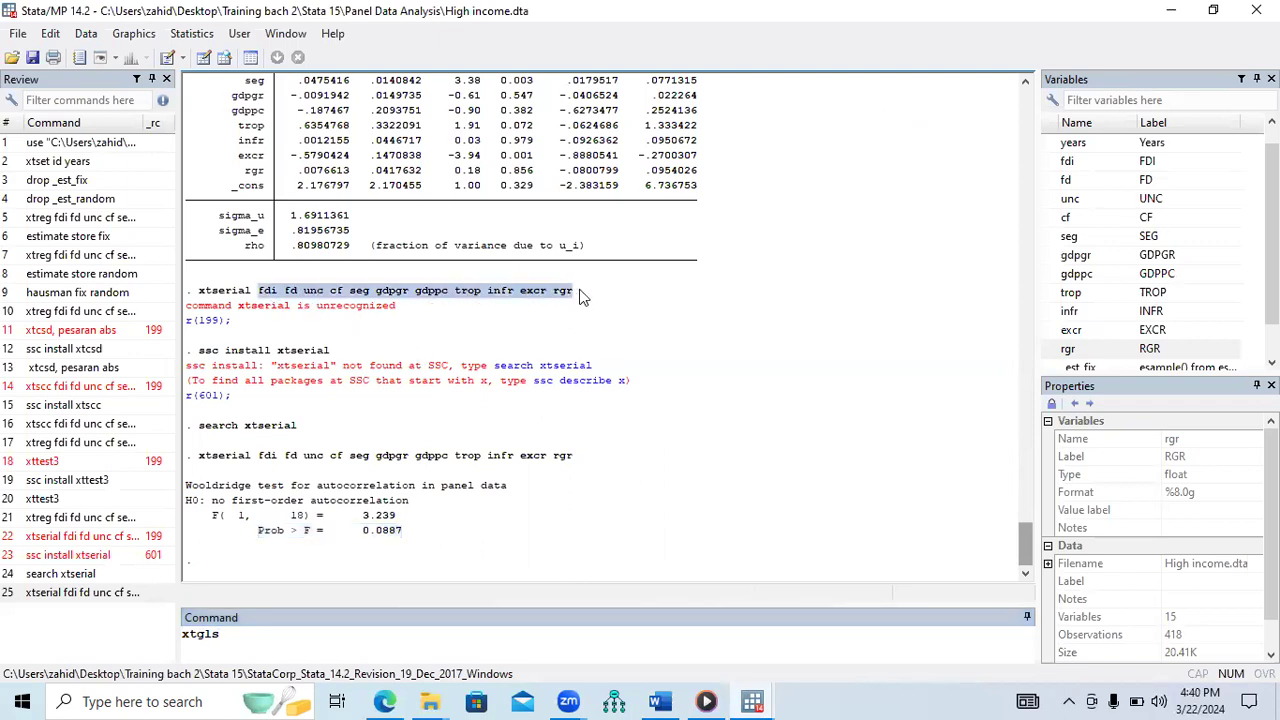
click(331, 632)
key(ctrl+v)
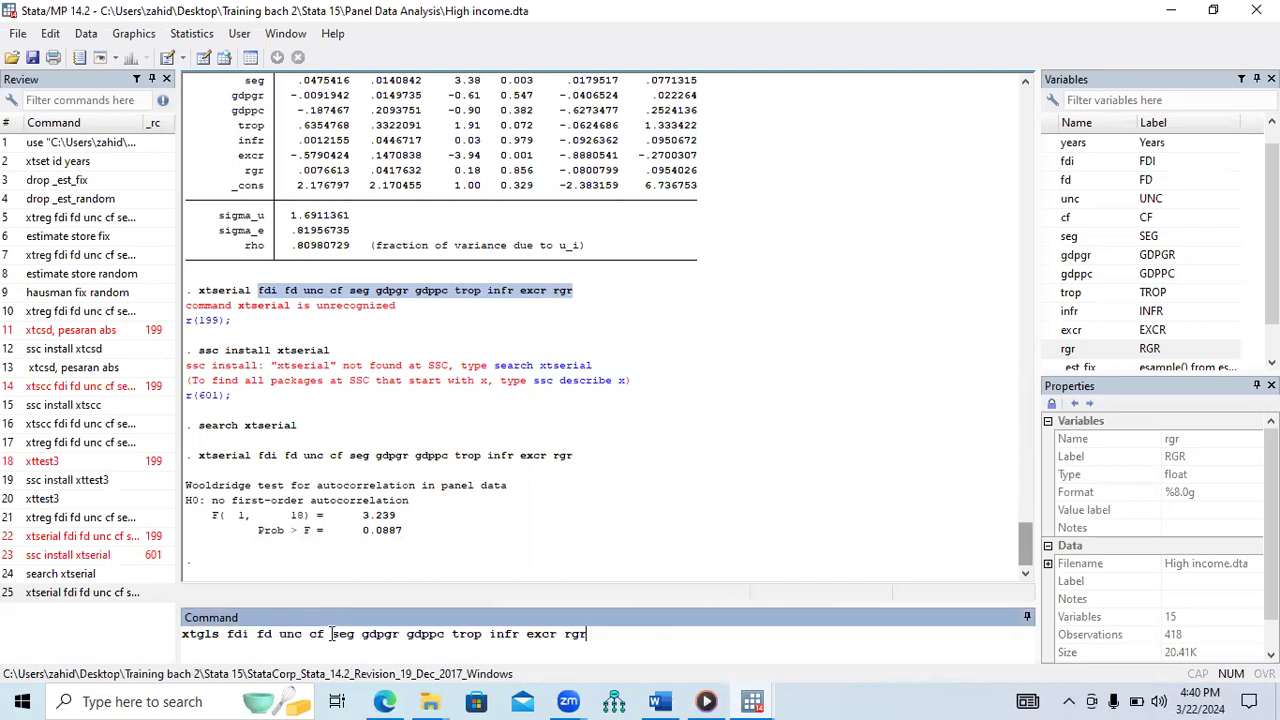
key(Return)
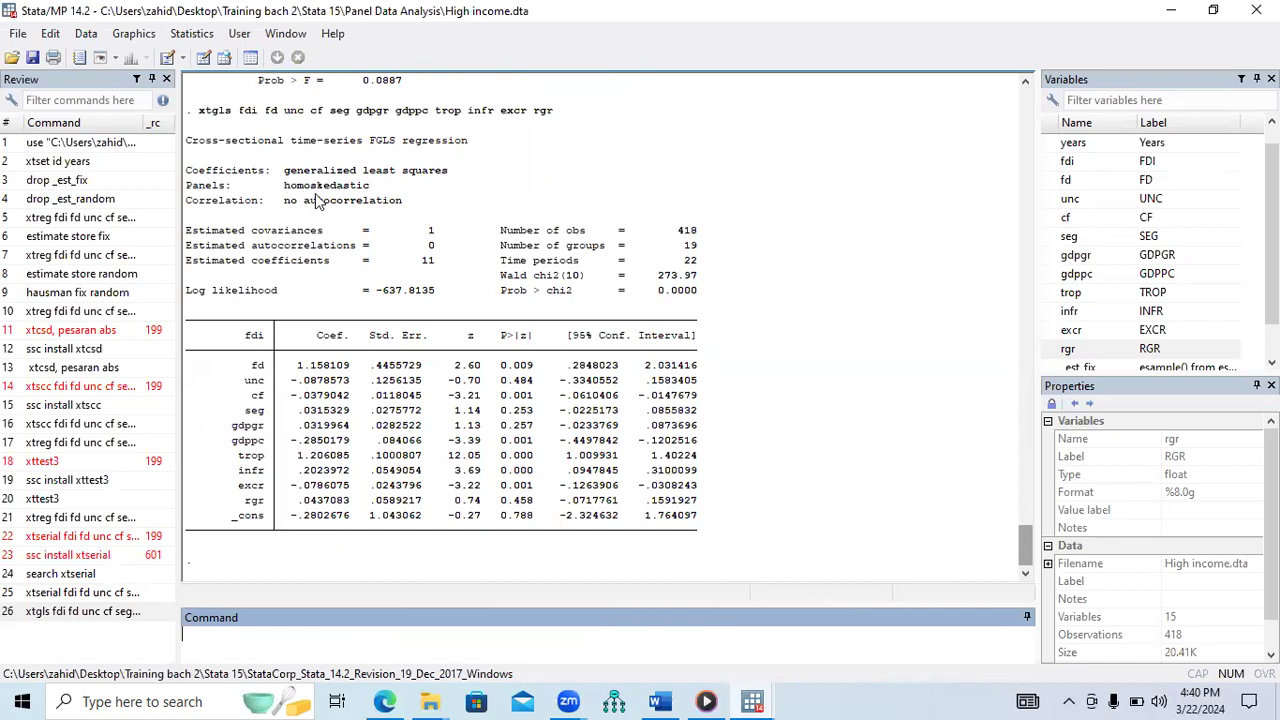
Compare the unc coefficient and significance between the robust fixed-effects regression and the FGLS regression.
drag(285, 172, 447, 175)
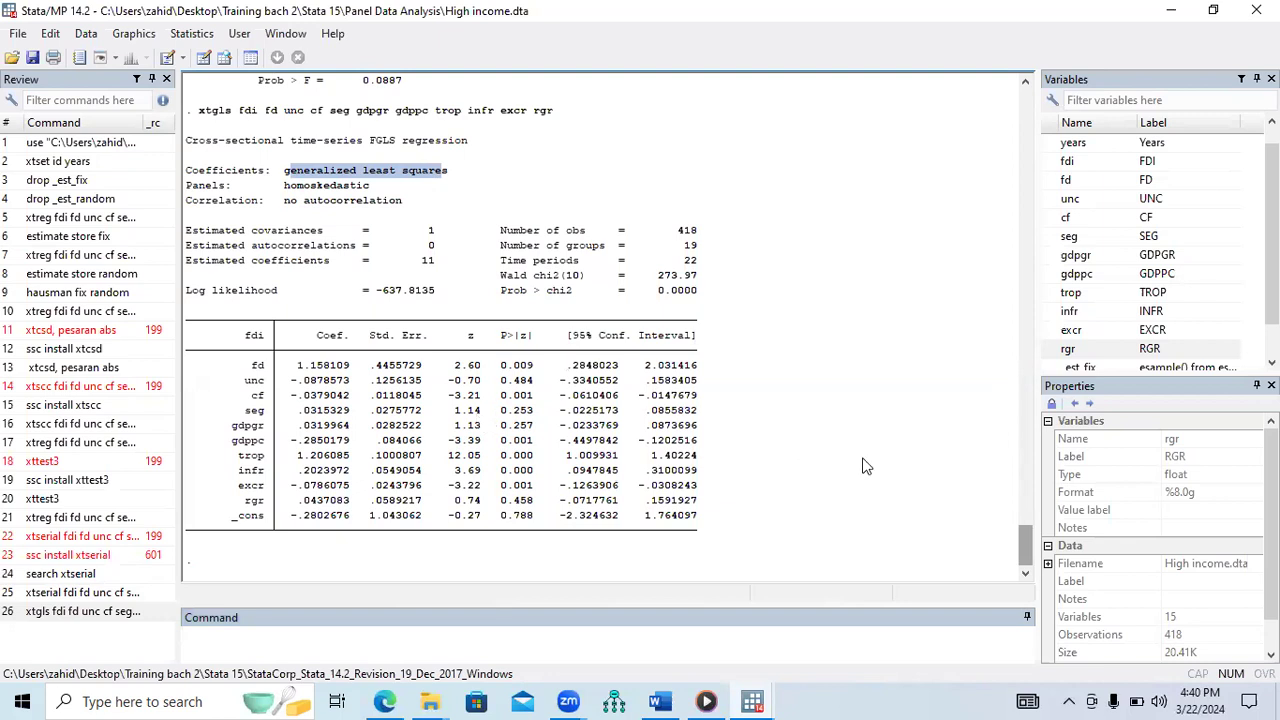
drag(1028, 548, 1027, 467)
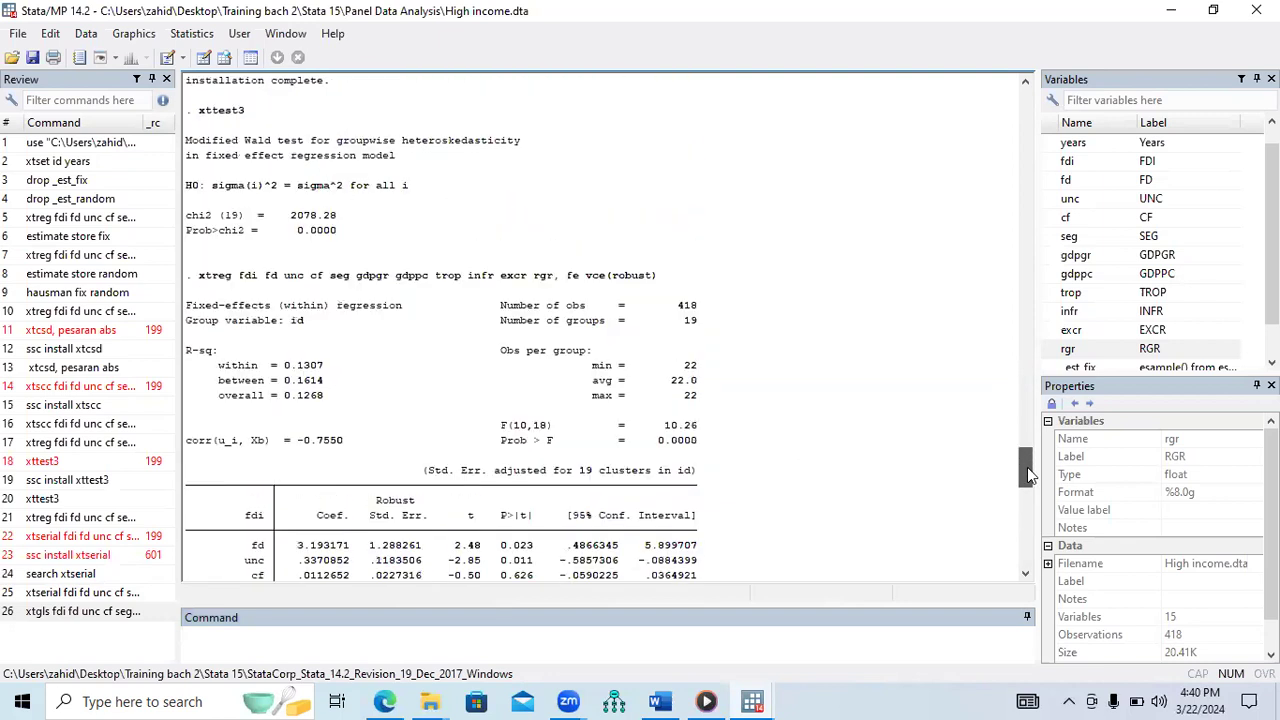
drag(658, 280, 203, 285)
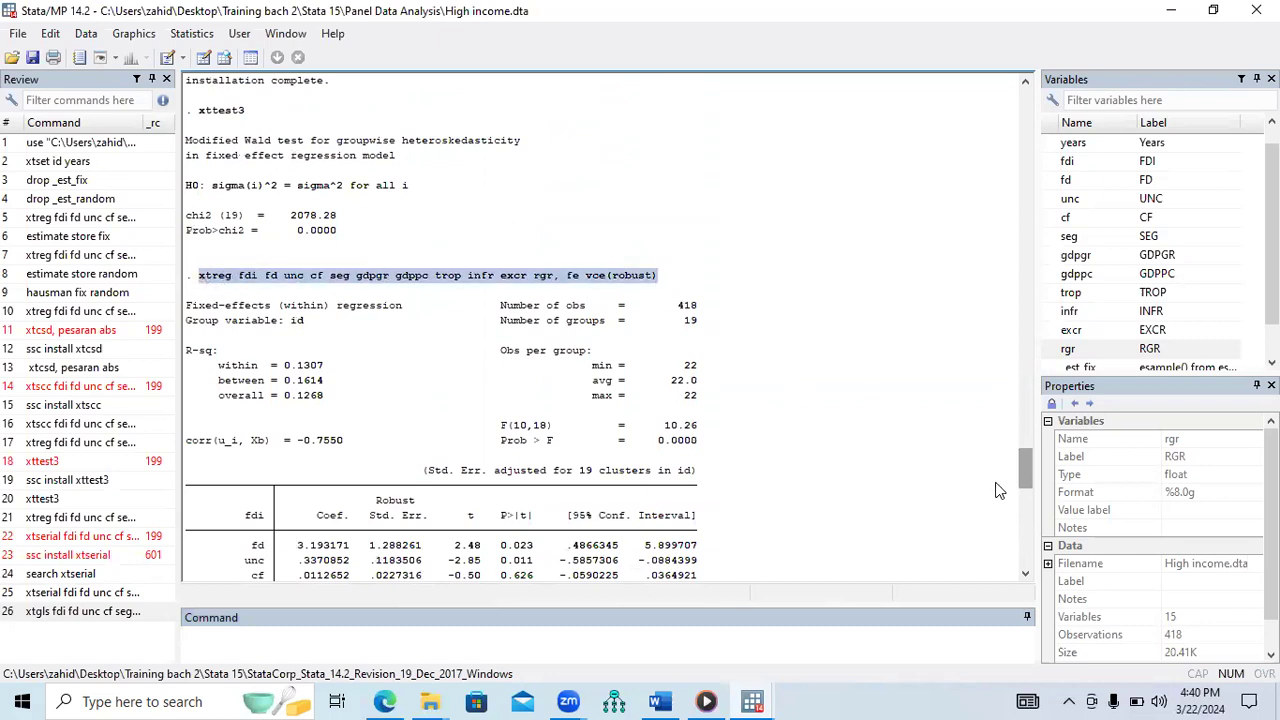
drag(1023, 481, 1023, 491)
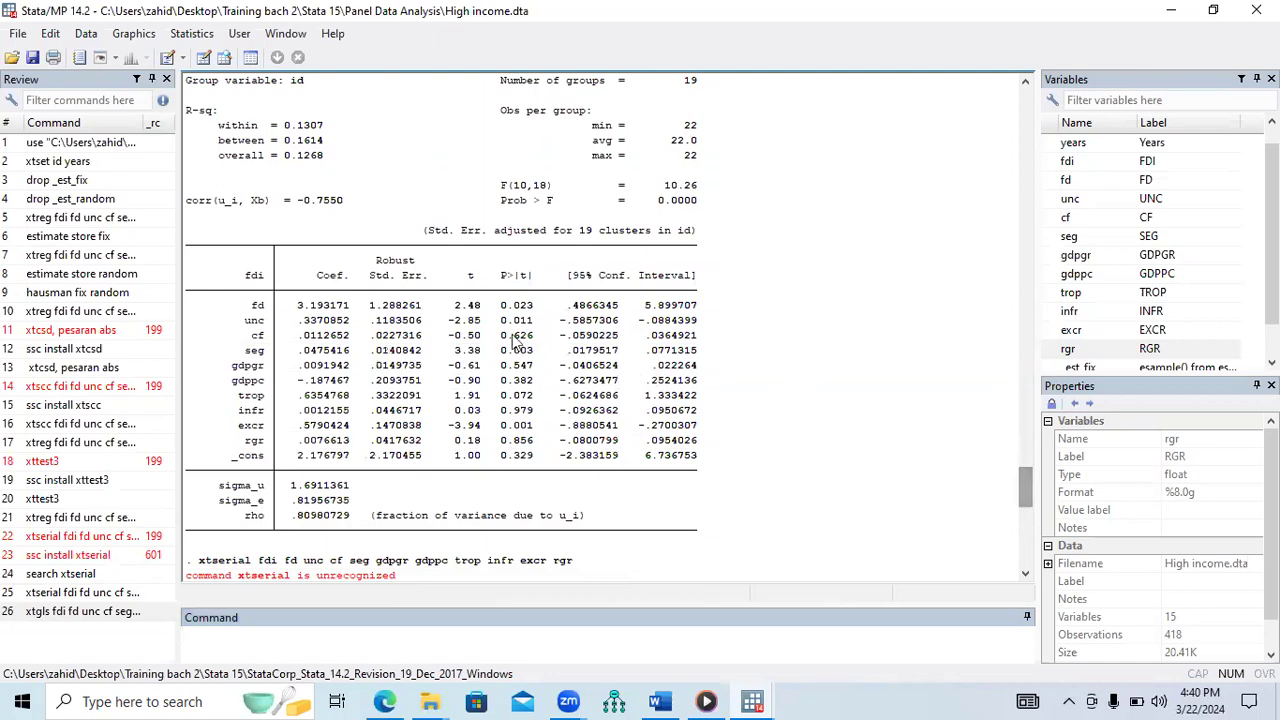
drag(246, 322, 538, 322)
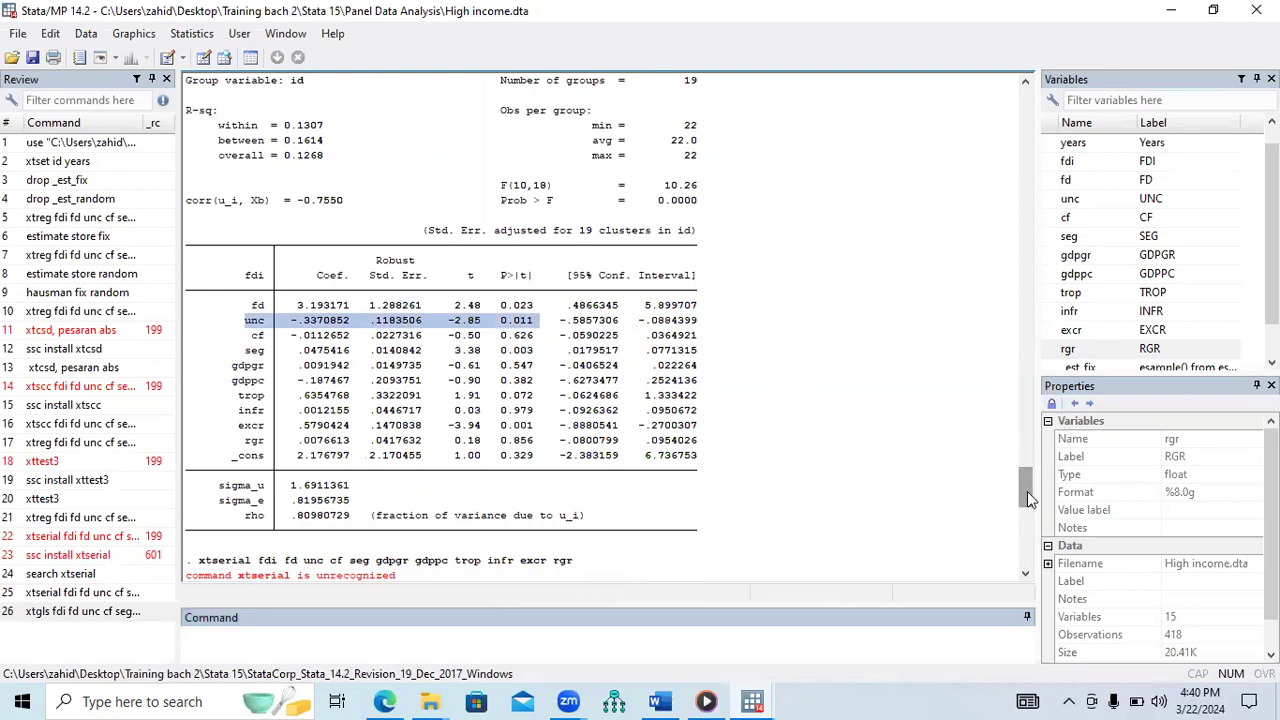
drag(1027, 497, 1035, 562)
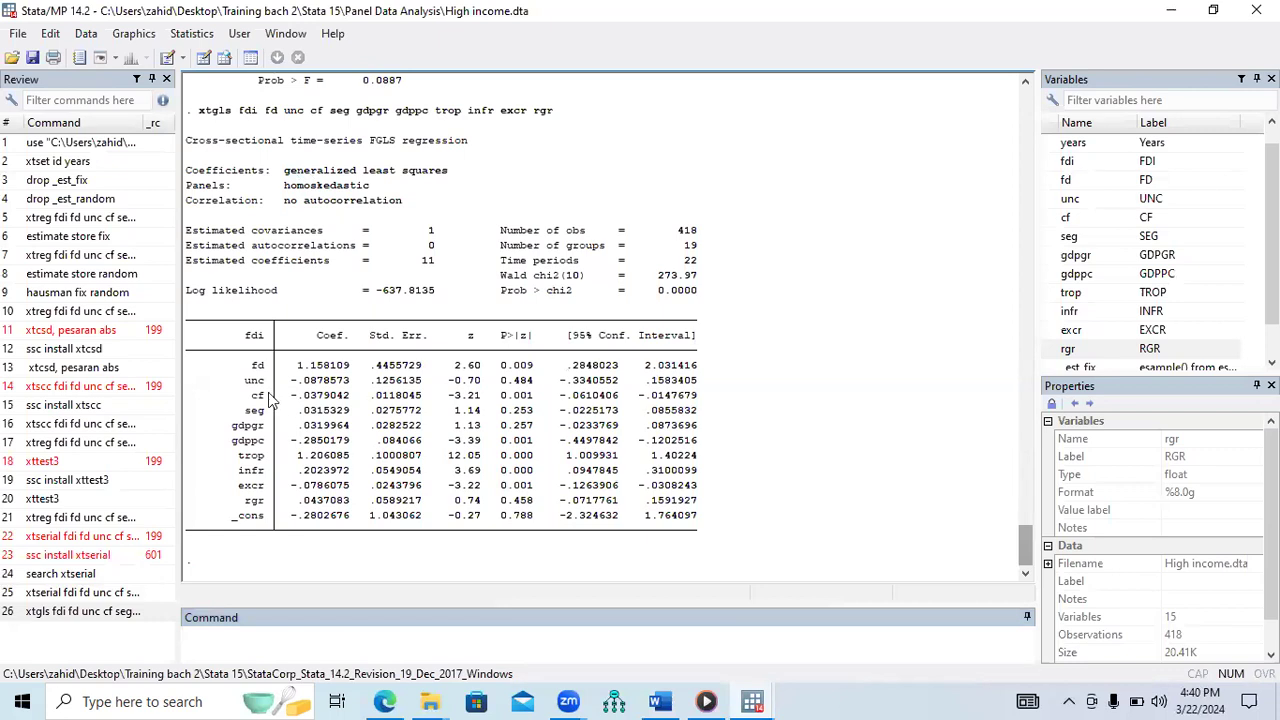
drag(242, 381, 529, 383)
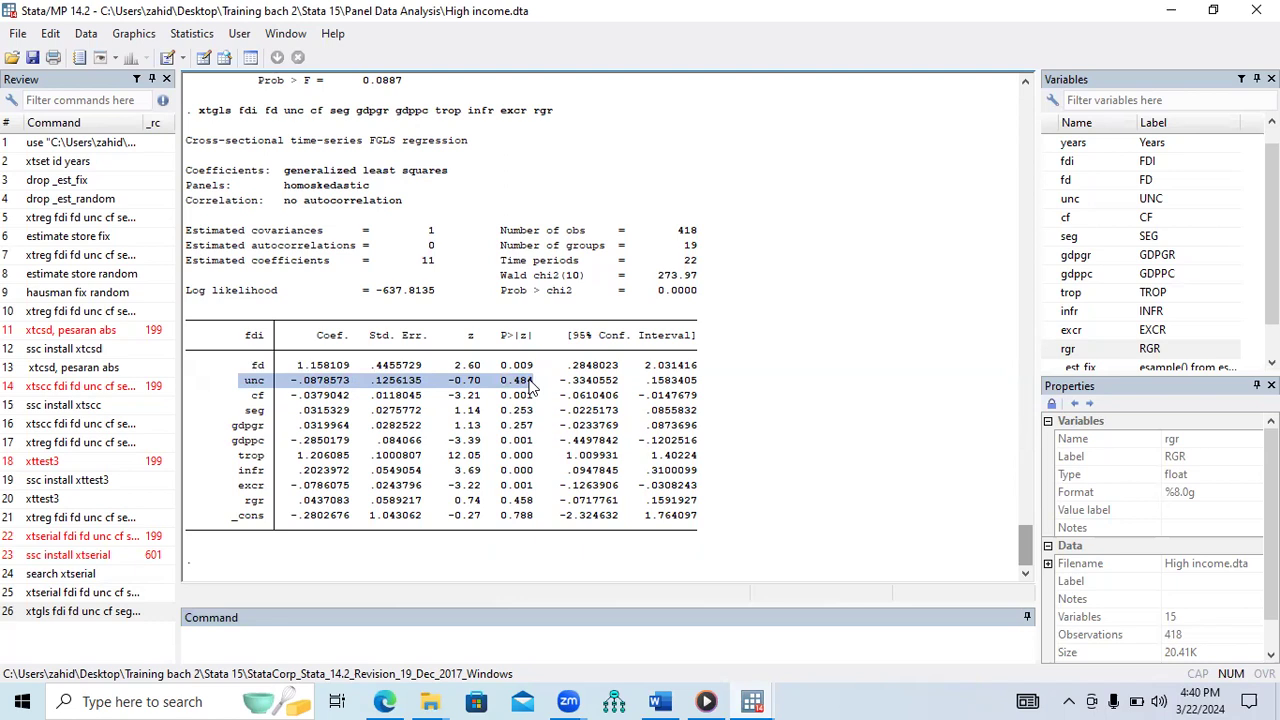
Compare the cf coefficient and significance across the two regressions, and check the FGLS output's coefficient estimation method.
drag(250, 400, 537, 402)
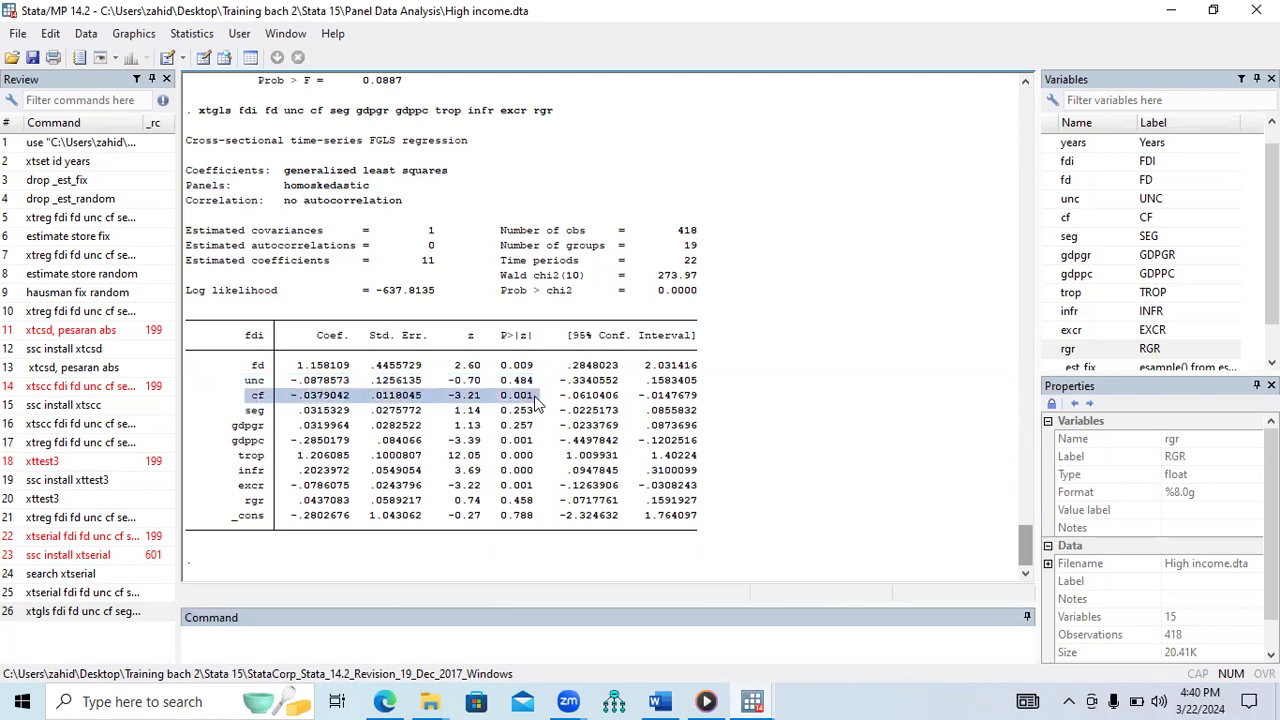
drag(1025, 536, 1023, 470)
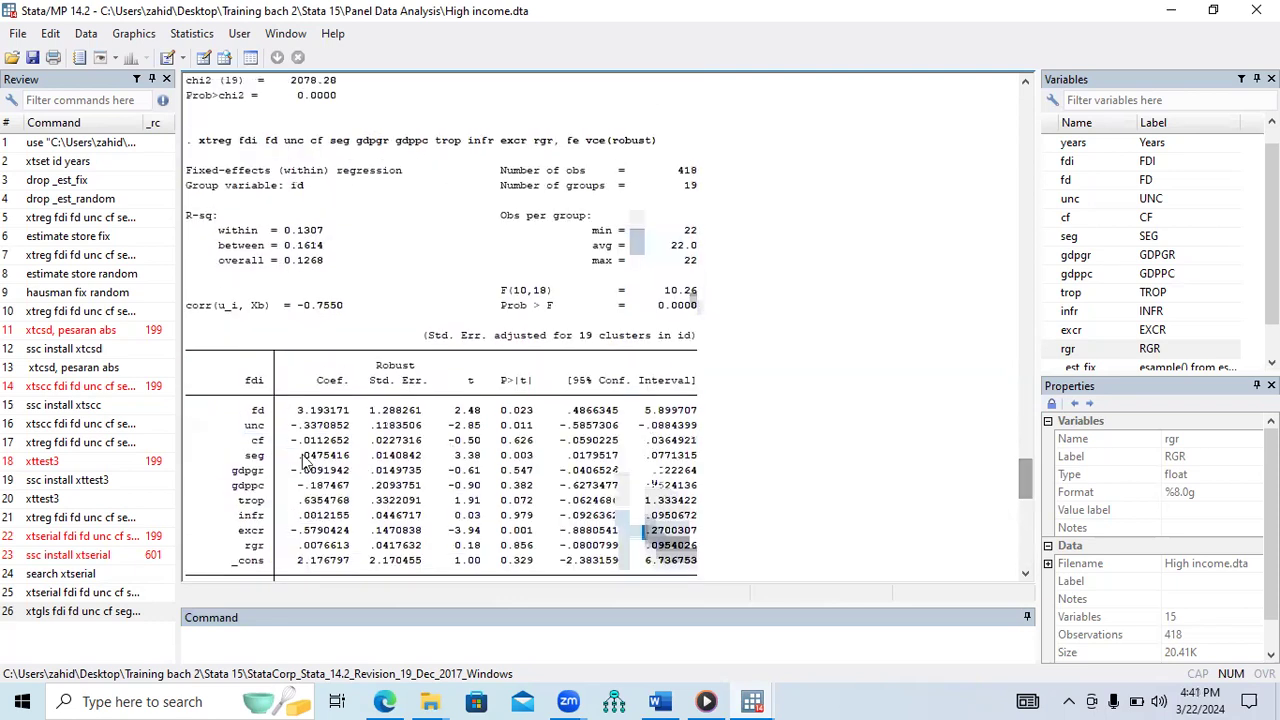
drag(254, 440, 528, 447)
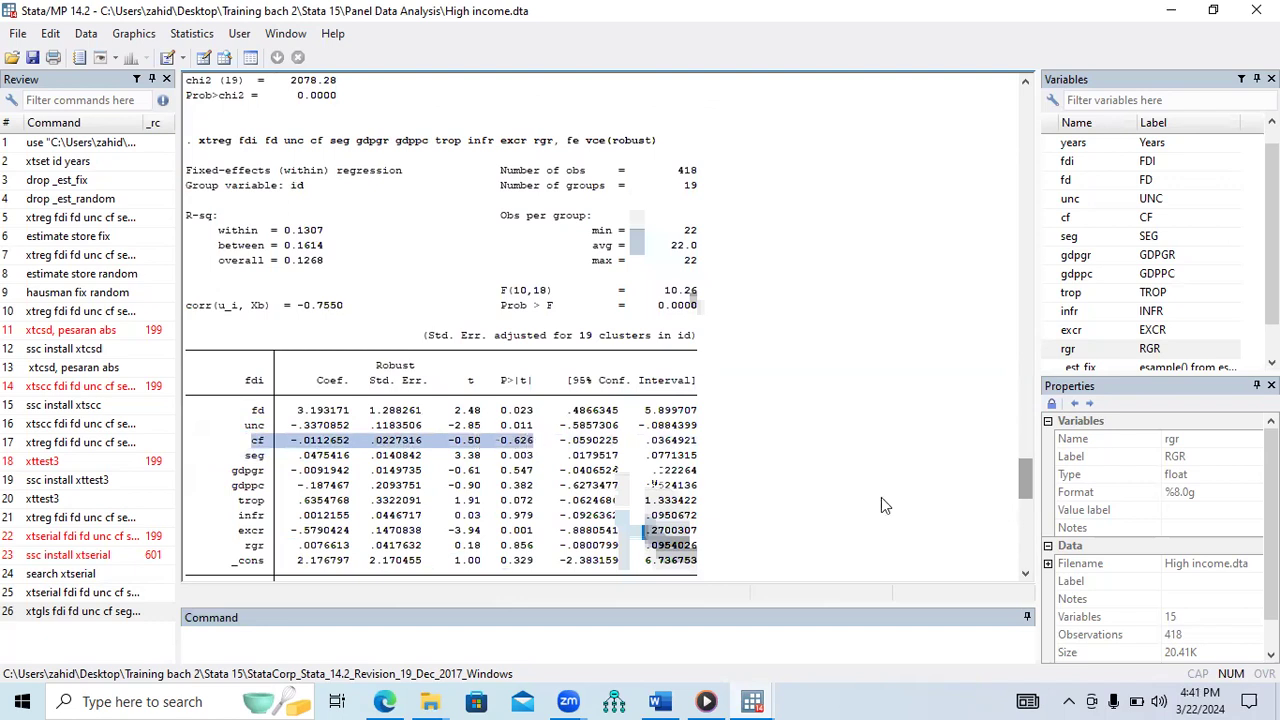
scroll(1023, 506, down, 15)
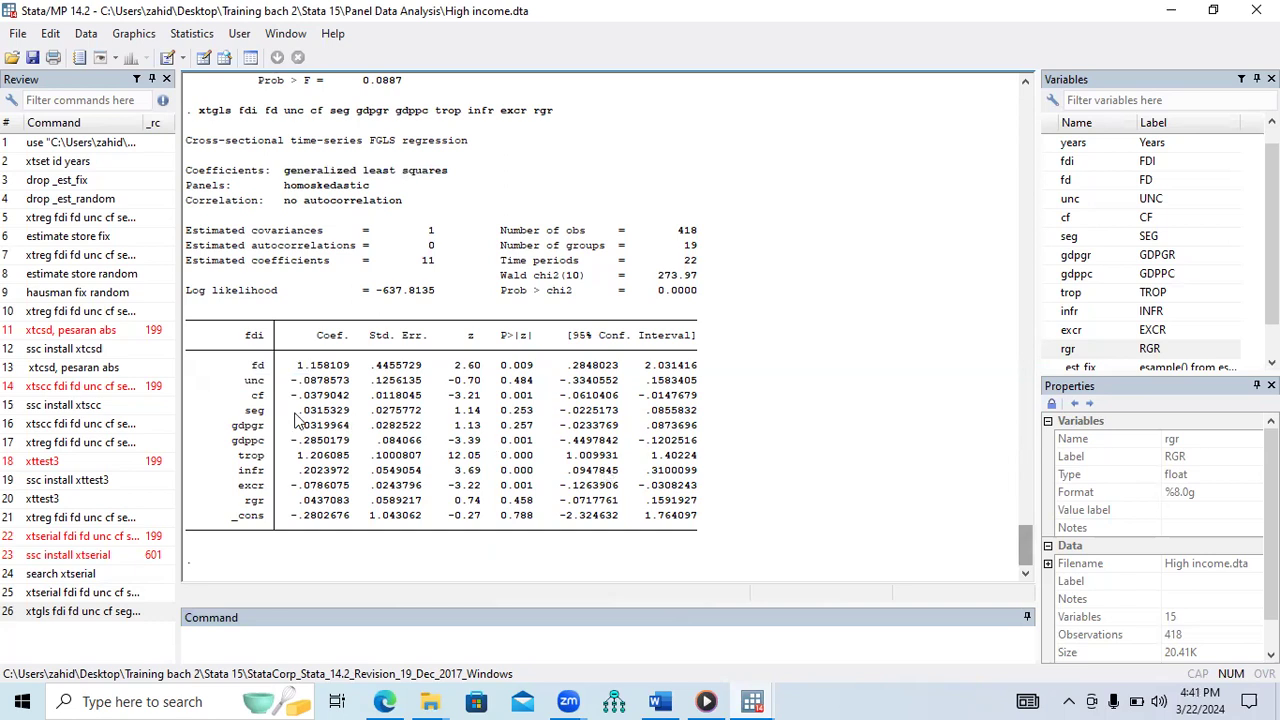
drag(254, 399, 530, 402)
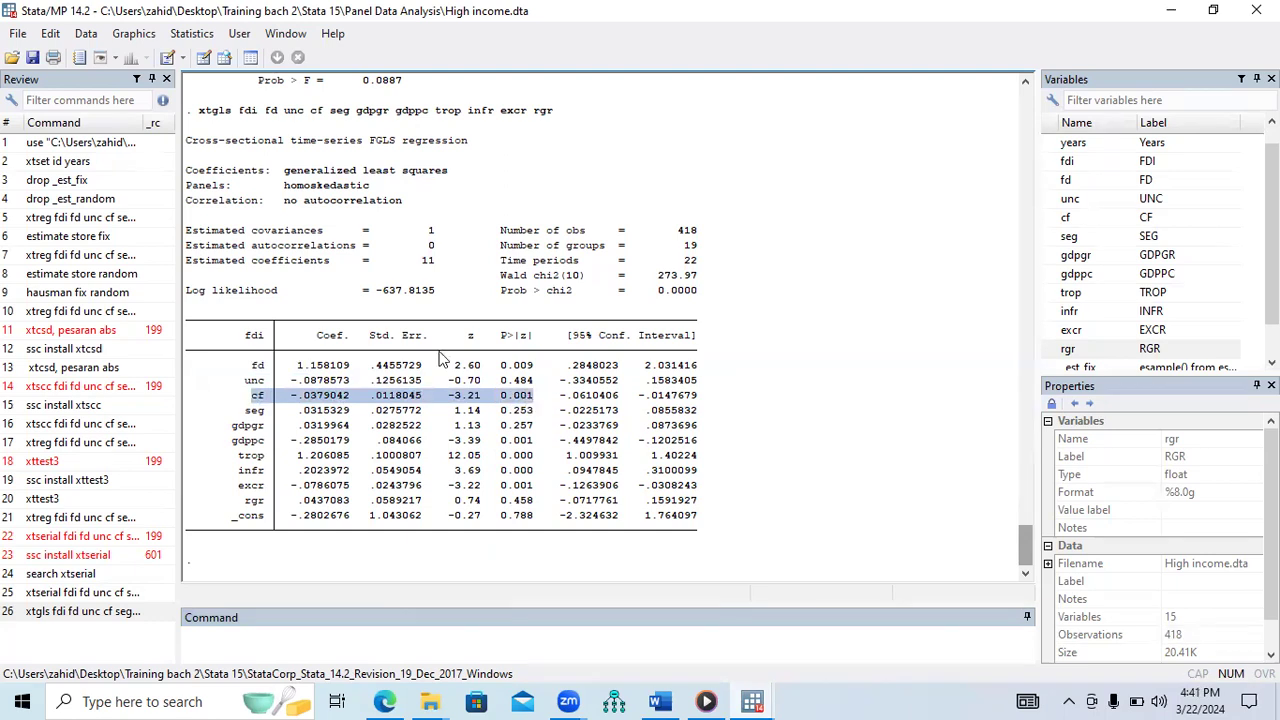
drag(286, 172, 447, 175)
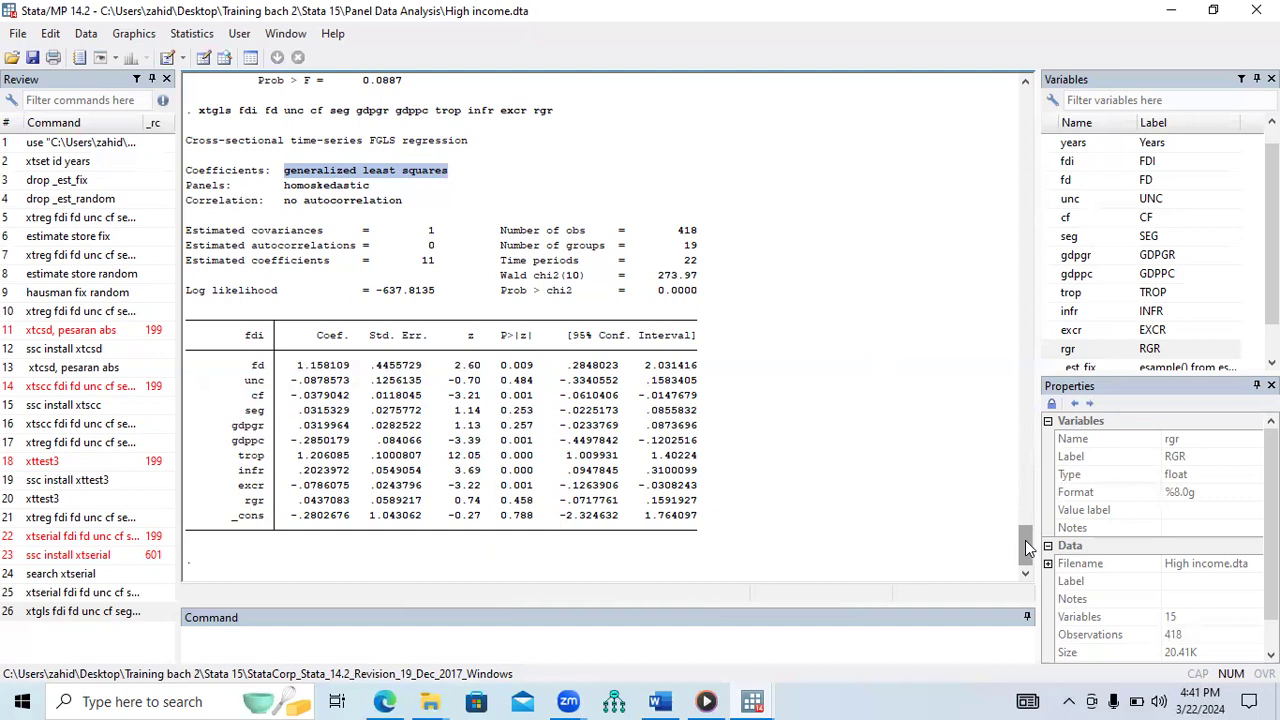
Rerun the robust fixed-effects regression "xtreg fdi fd unc cf seg gdpgr gdppc trop infr excr rgr, fe vce(robust)".
drag(1025, 540, 1027, 478)
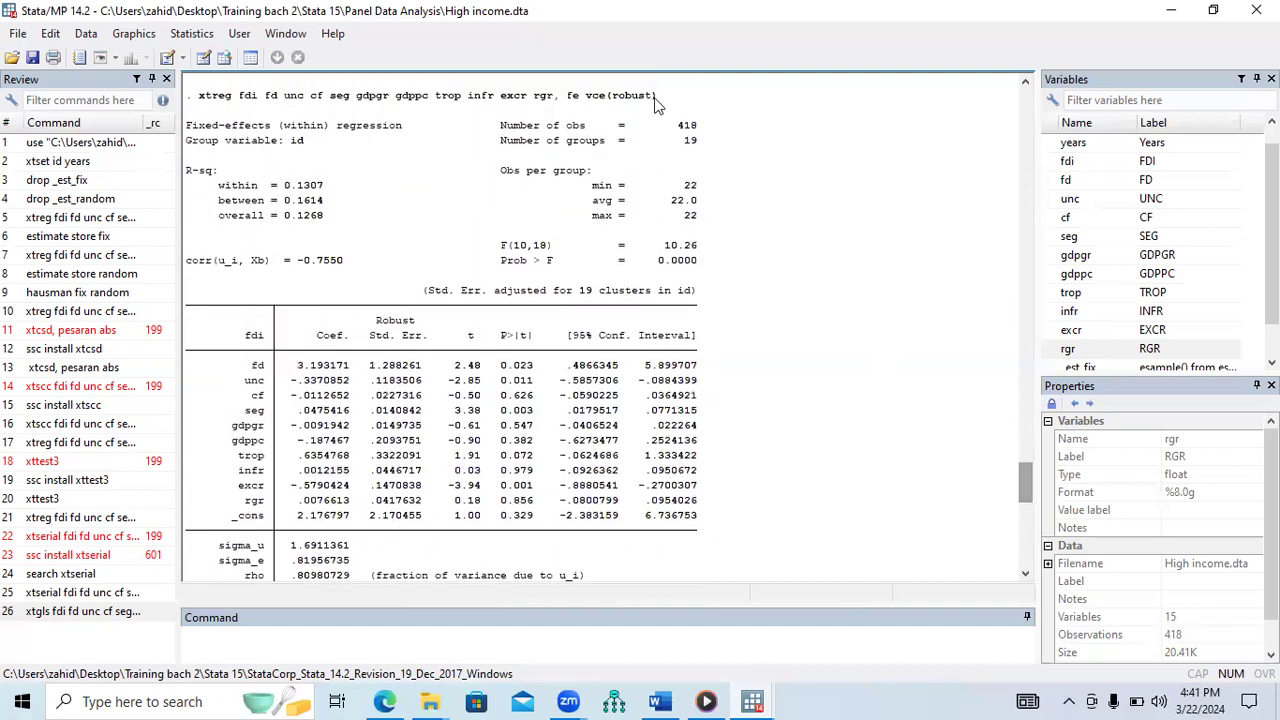
drag(658, 95, 206, 99)
key(ctrl+c)
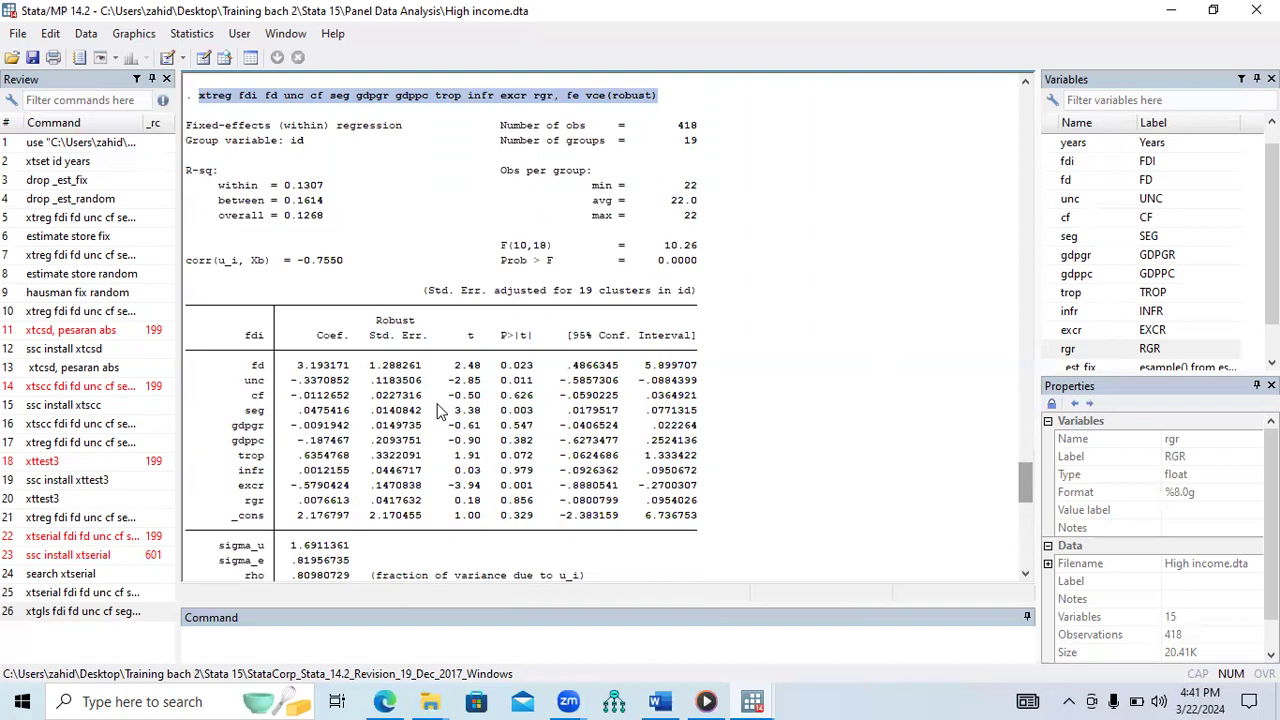
click(432, 700)
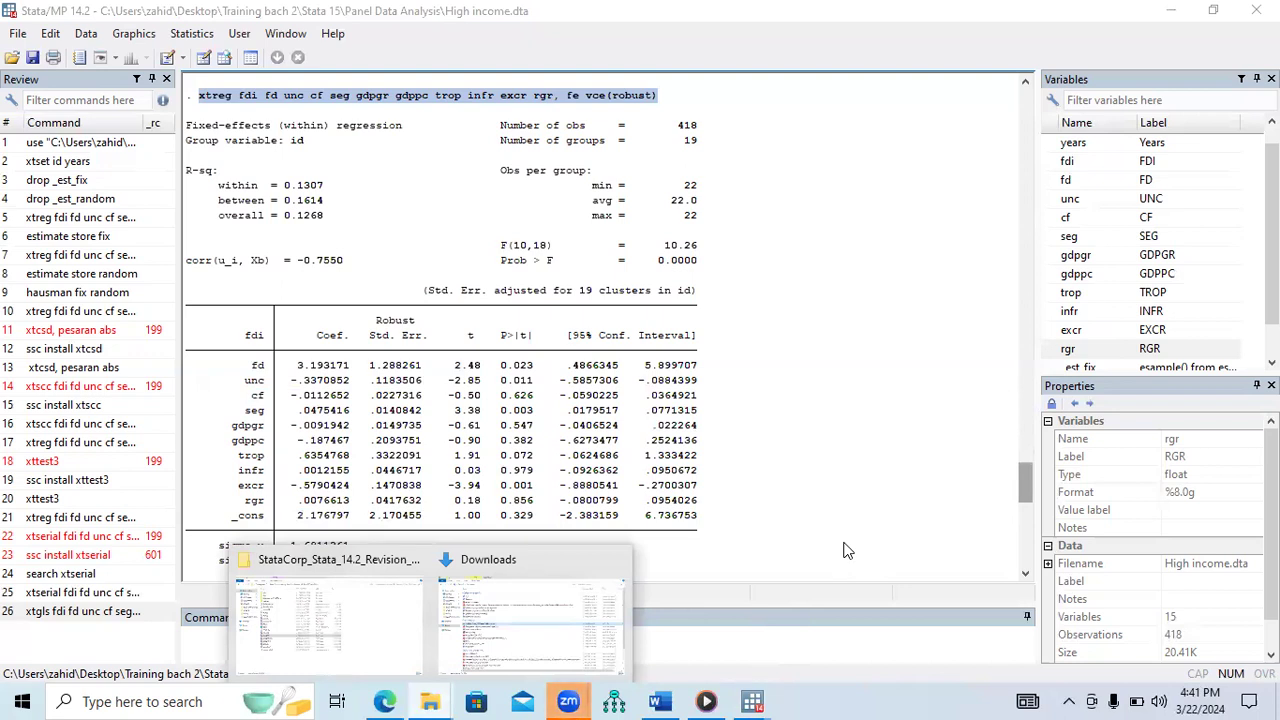
scroll(826, 566, down, 2)
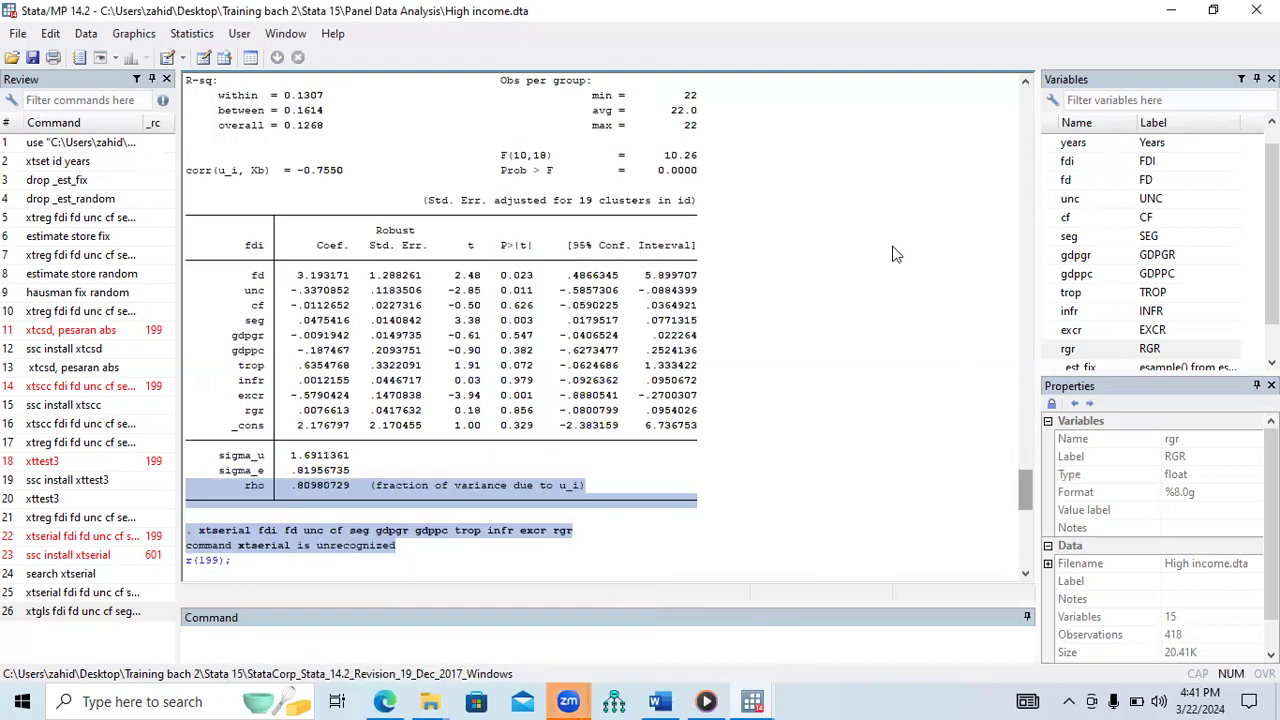
mouse_move(1031, 493)
mouse_down()
mouse_move(1036, 400)
mouse_move(1038, 482)
mouse_up()
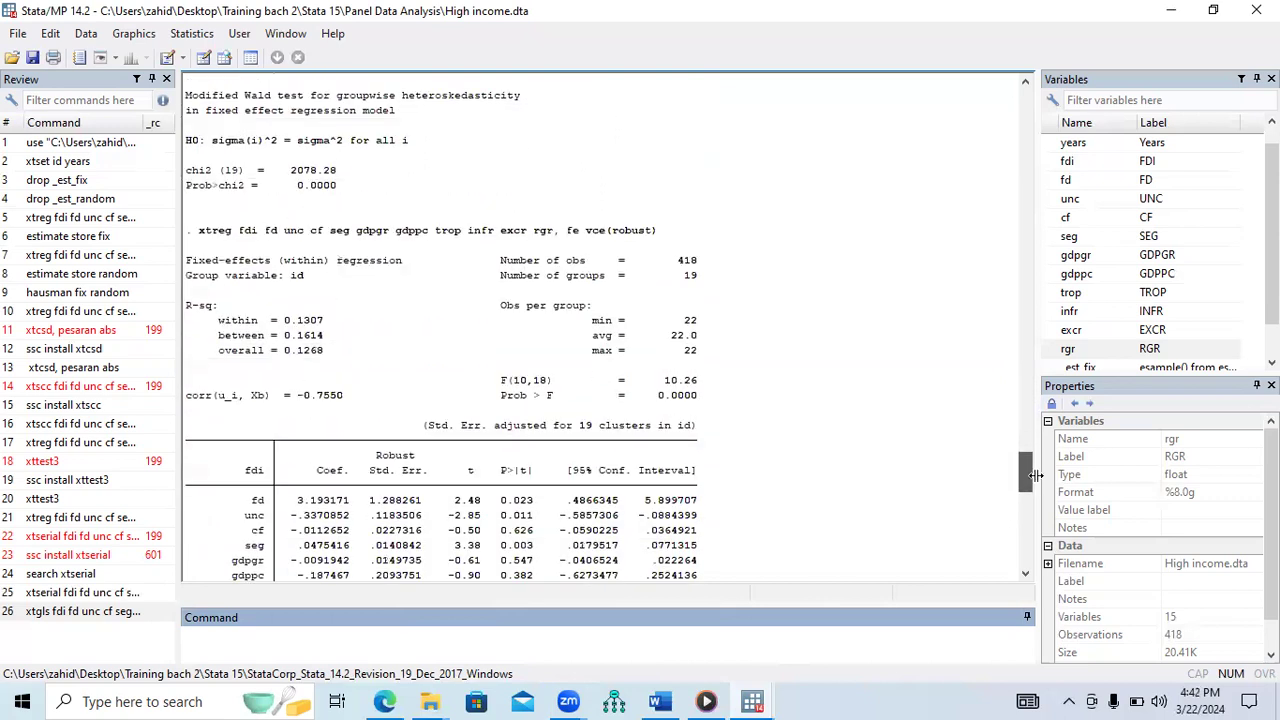
drag(656, 230, 200, 236)
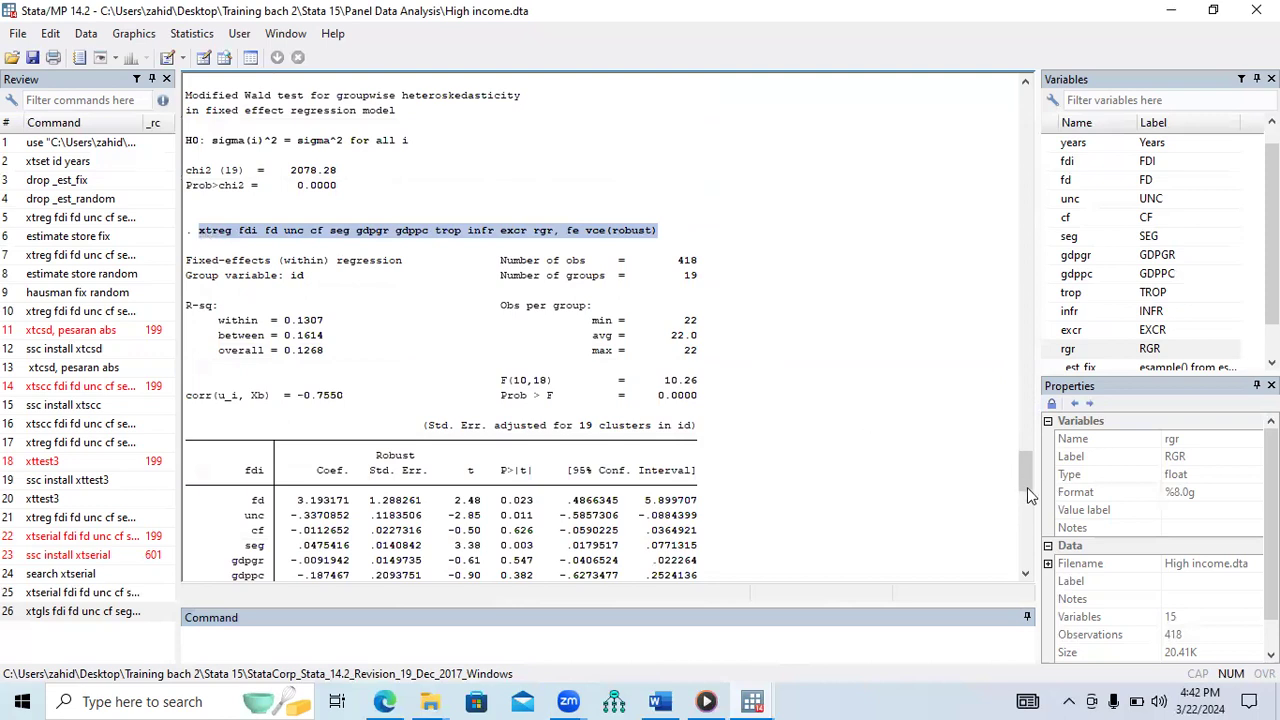
drag(1027, 488, 1027, 562)
click(494, 641)
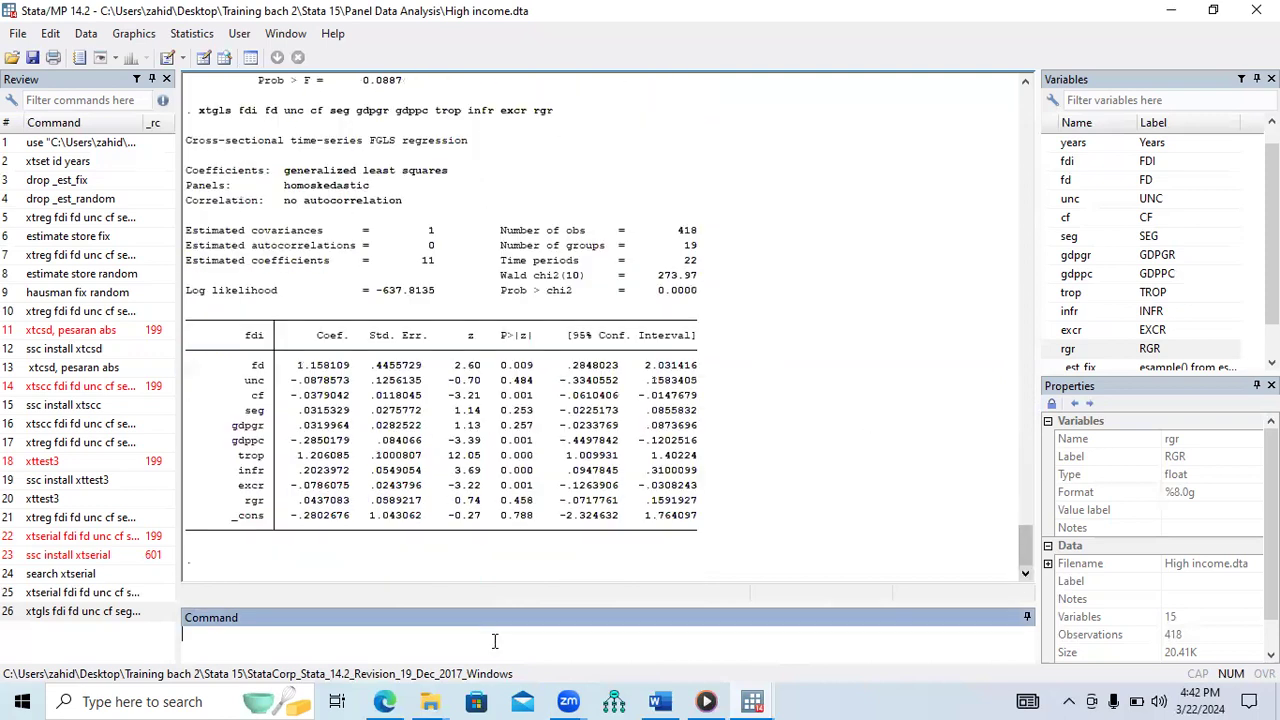
key(ctrl+v)
key(Return)
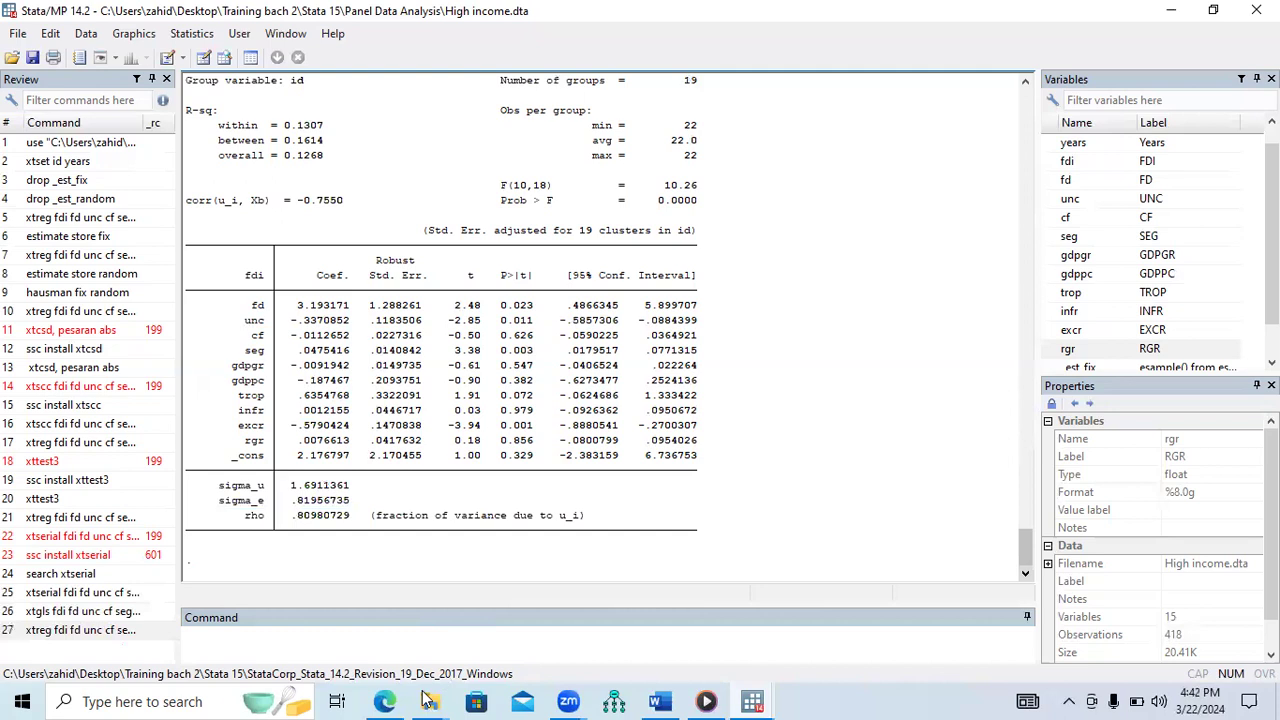
Switch to File Explorer and go up to the Stata 15 folder to check its files.
mouse_move(428, 700)
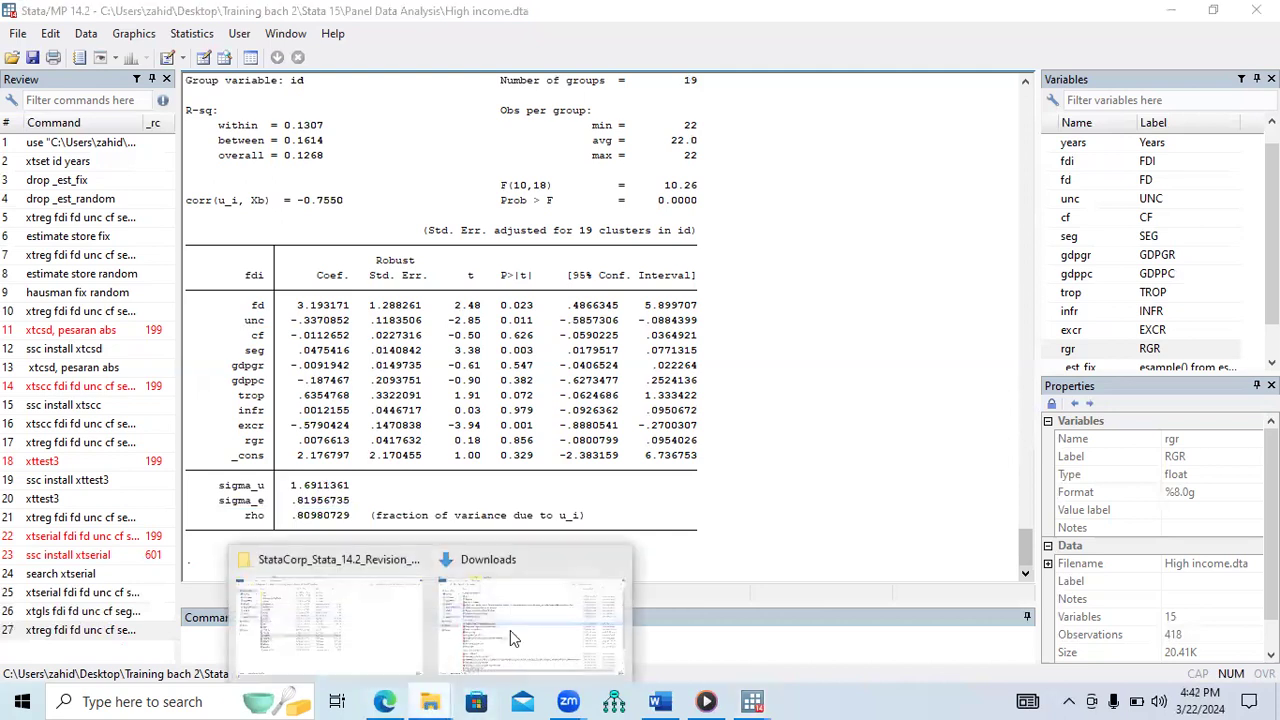
click(400, 640)
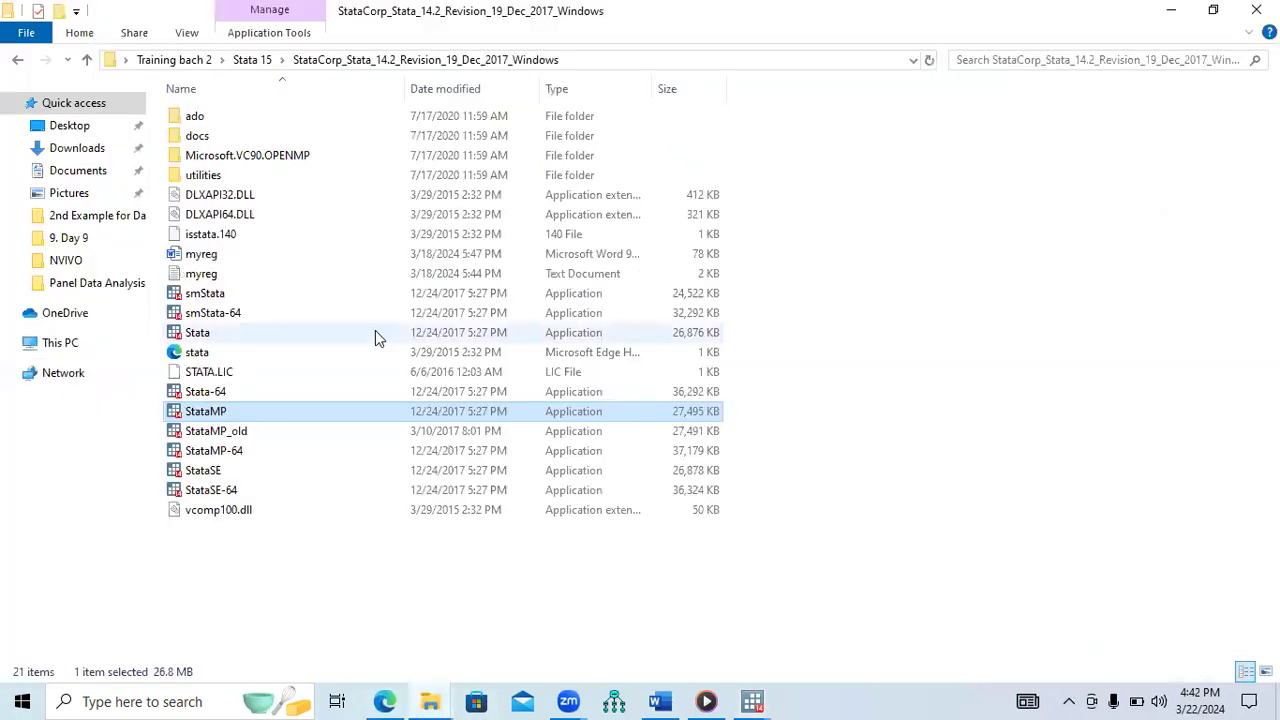
click(87, 60)
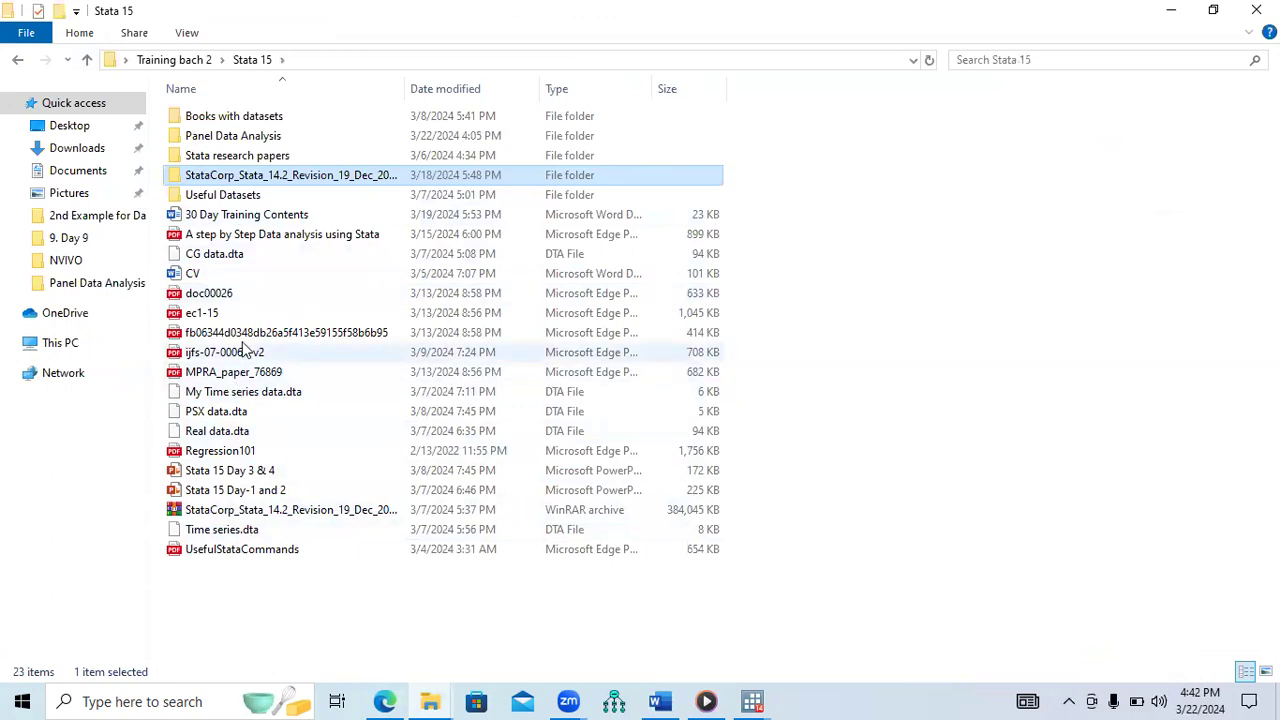
Minimize the open windows and open the Output table Word document from the desktop.
click(1172, 11)
click(1172, 11)
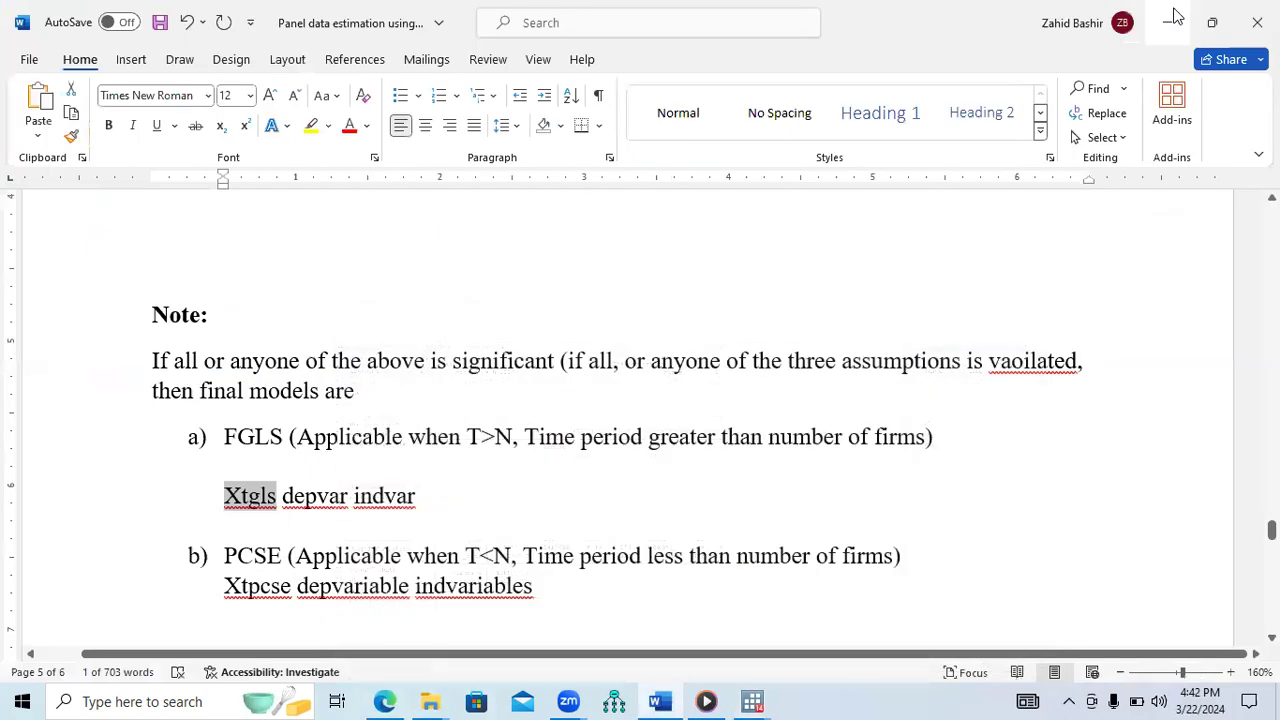
click(1175, 15)
click(1174, 12)
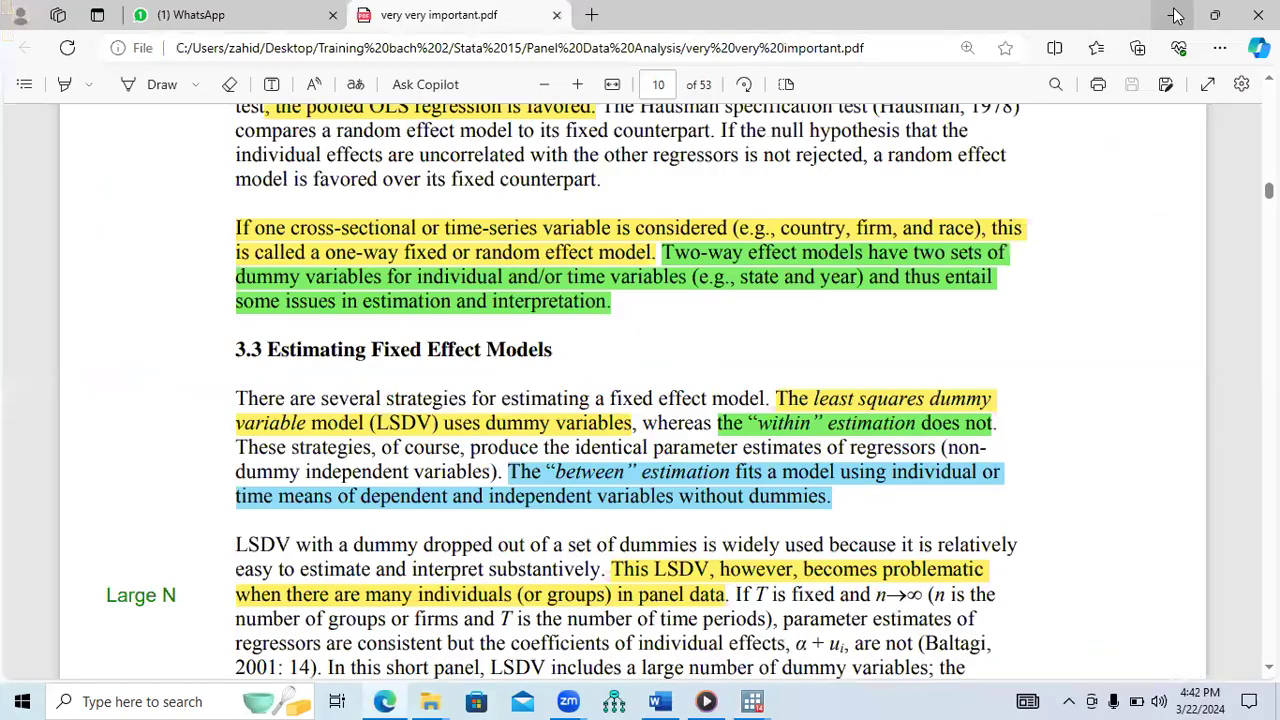
click(1175, 14)
double_click(249, 157)
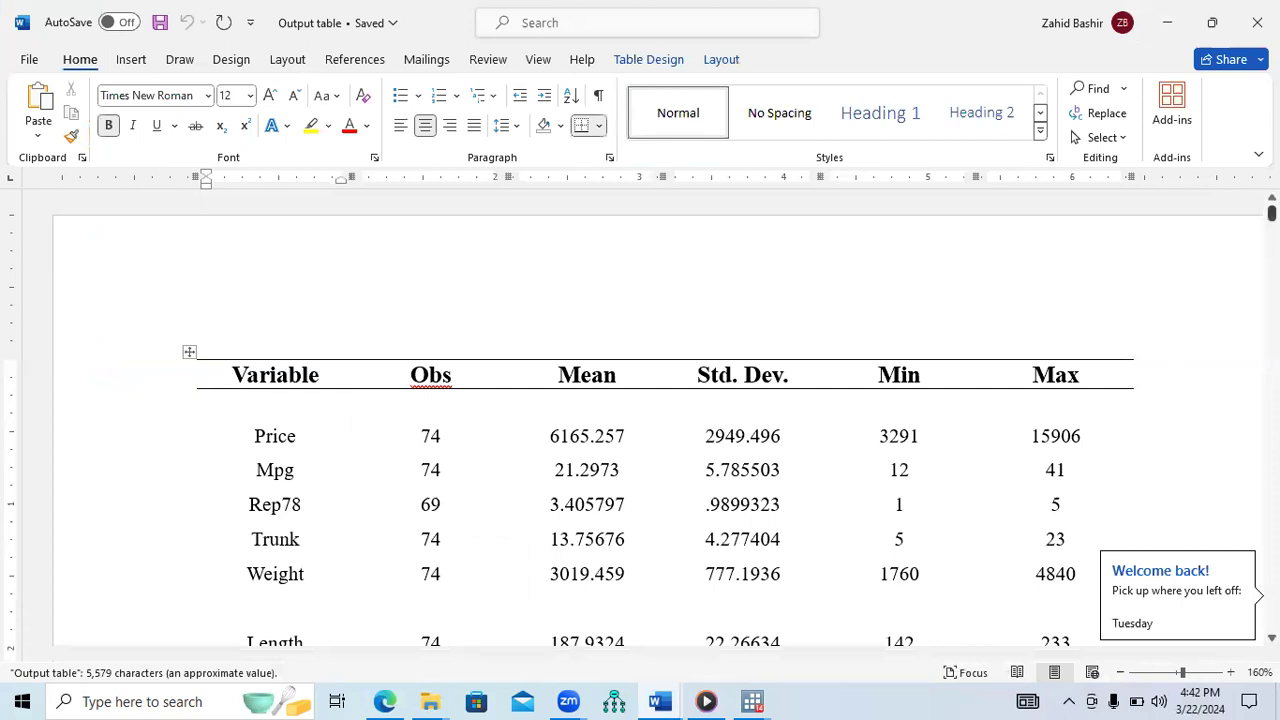
Look through the Output table document, from the summary statistics and assumption notes to the fixed balance panel data tables.
scroll(640, 420, down, 15)
scroll(640, 420, down, 10)
scroll(640, 420, down, 10)
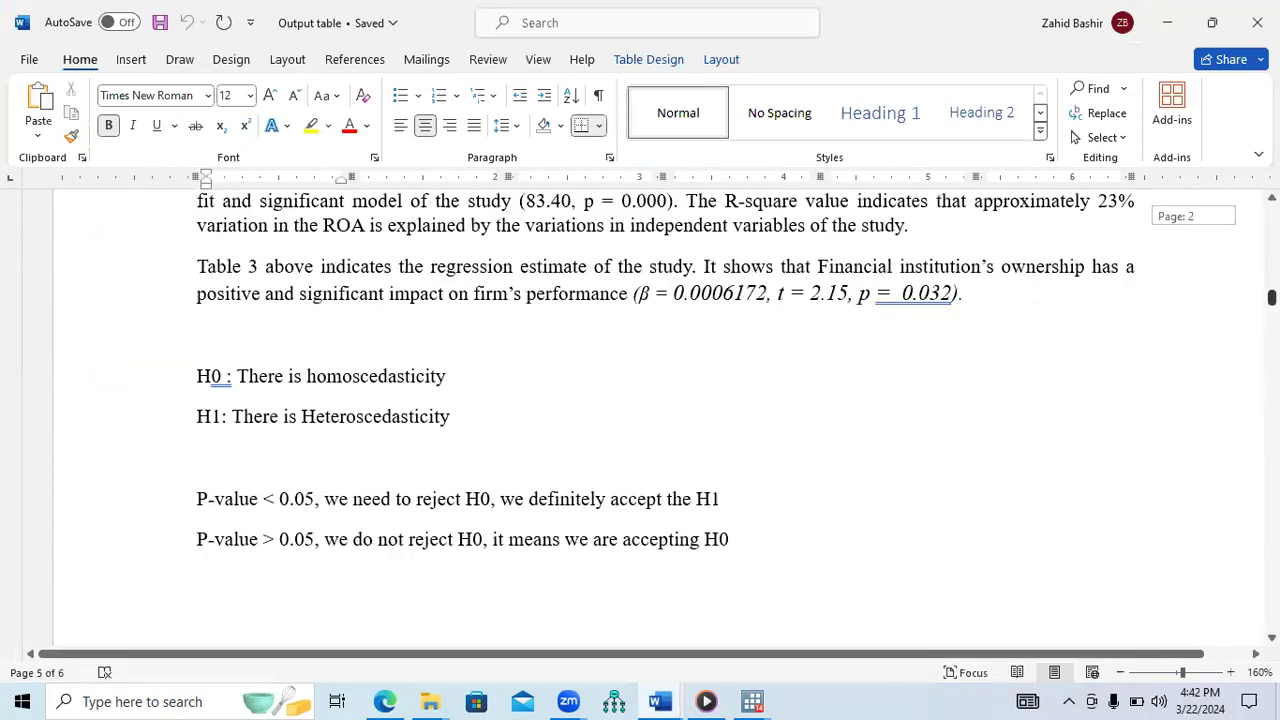
scroll(640, 420, down, 4)
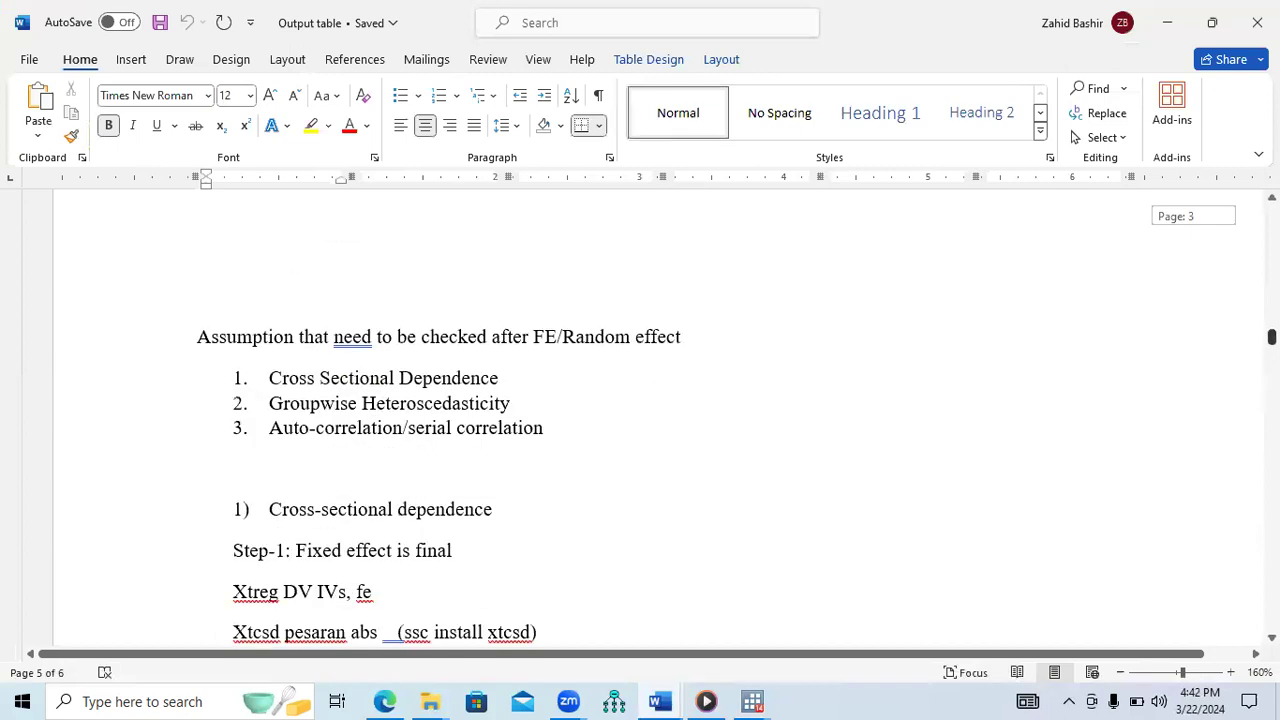
scroll(658, 420, down, 10)
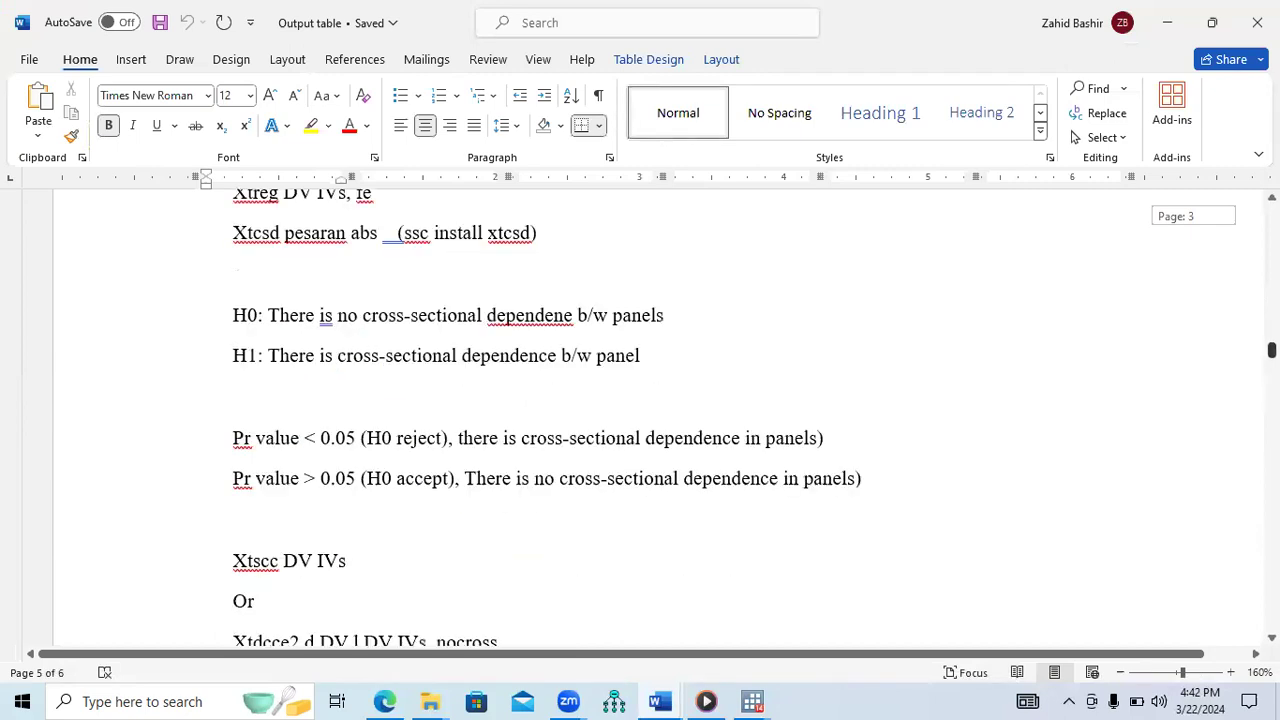
scroll(658, 420, down, 8)
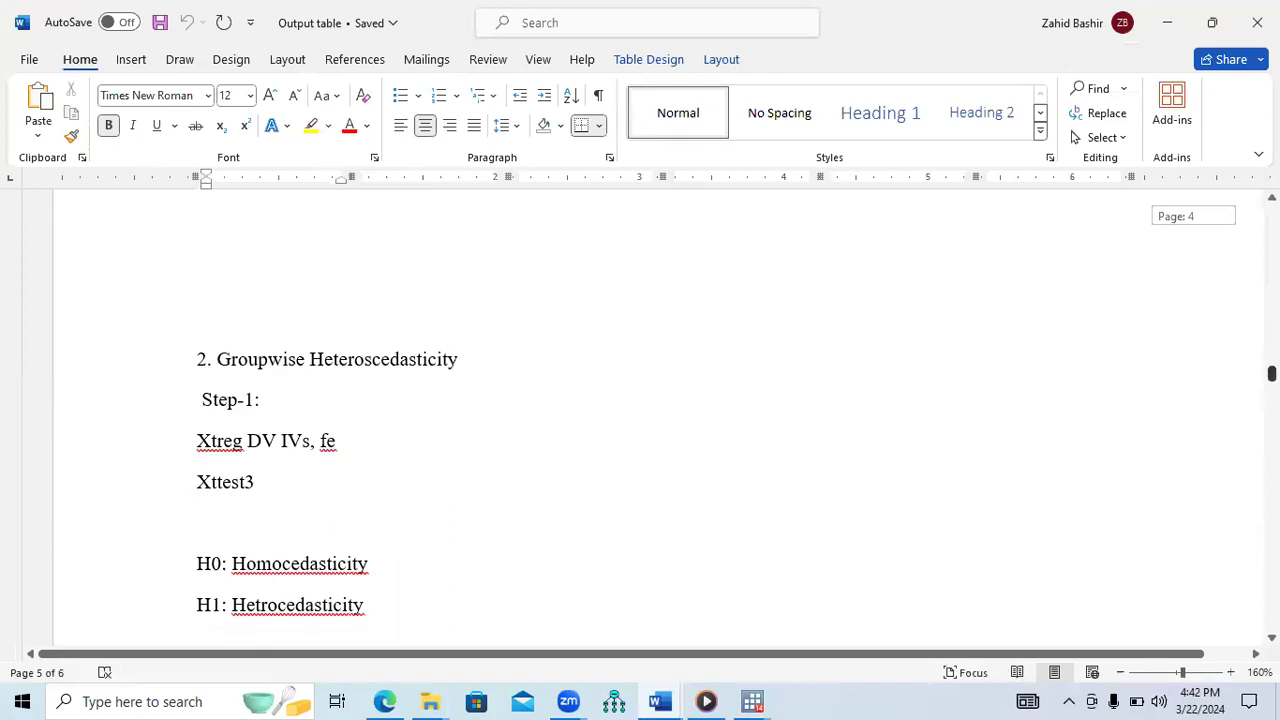
scroll(658, 420, down, 8)
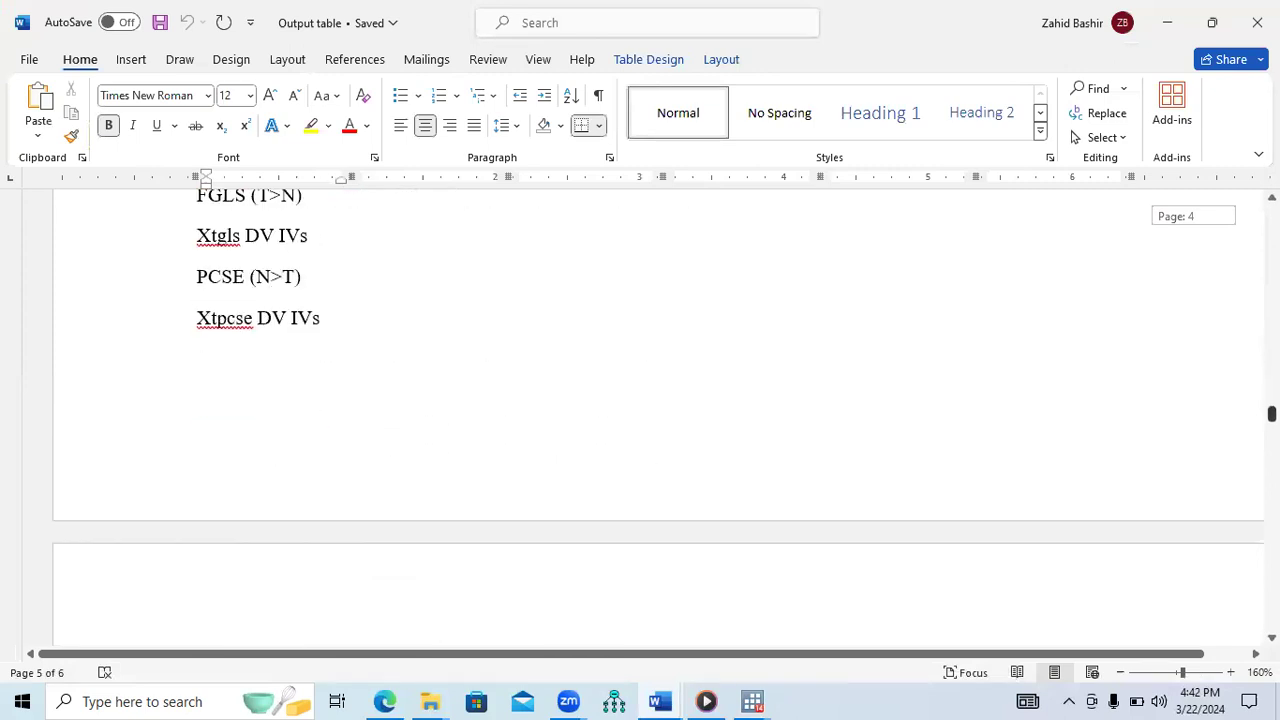
scroll(658, 420, up, 1)
scroll(658, 420, down, 7)
scroll(658, 420, down, 3)
scroll(658, 420, down, 5)
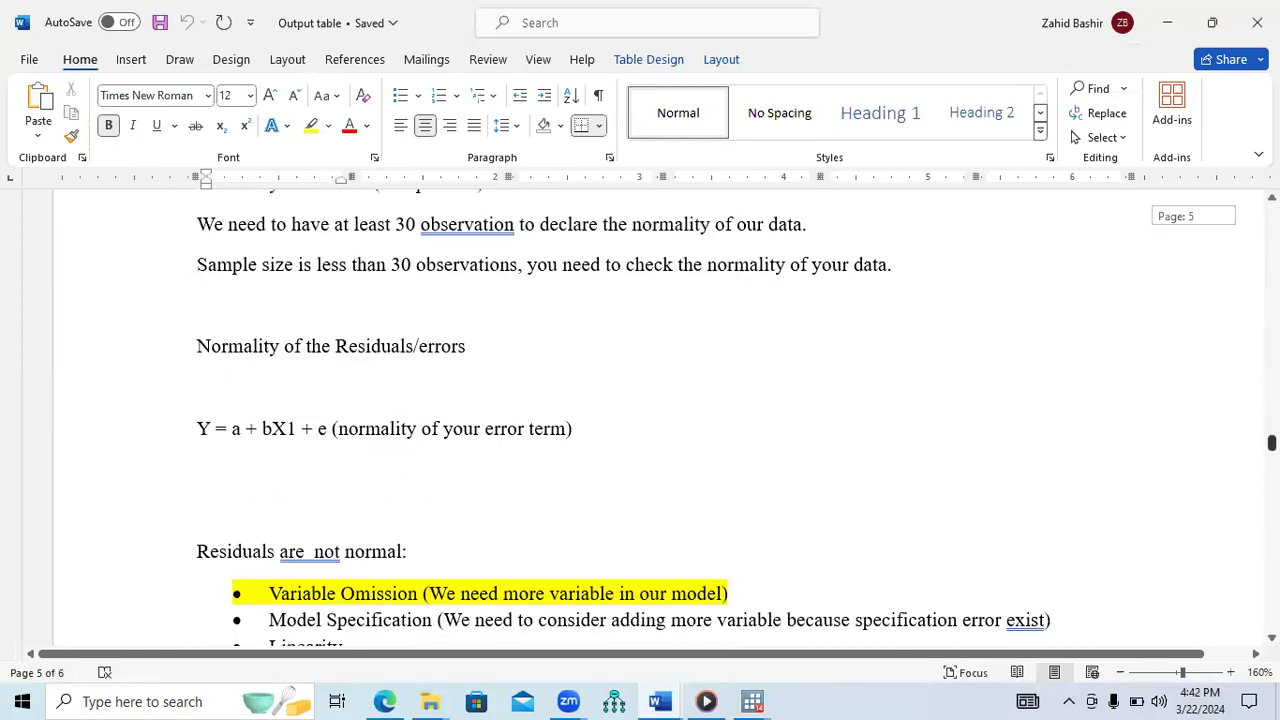
scroll(658, 420, down, 7)
scroll(658, 420, down, 10)
scroll(658, 420, down, 10)
scroll(658, 420, down, 12)
scroll(658, 420, up, 15)
scroll(658, 420, down, 15)
scroll(640, 520, up, 5)
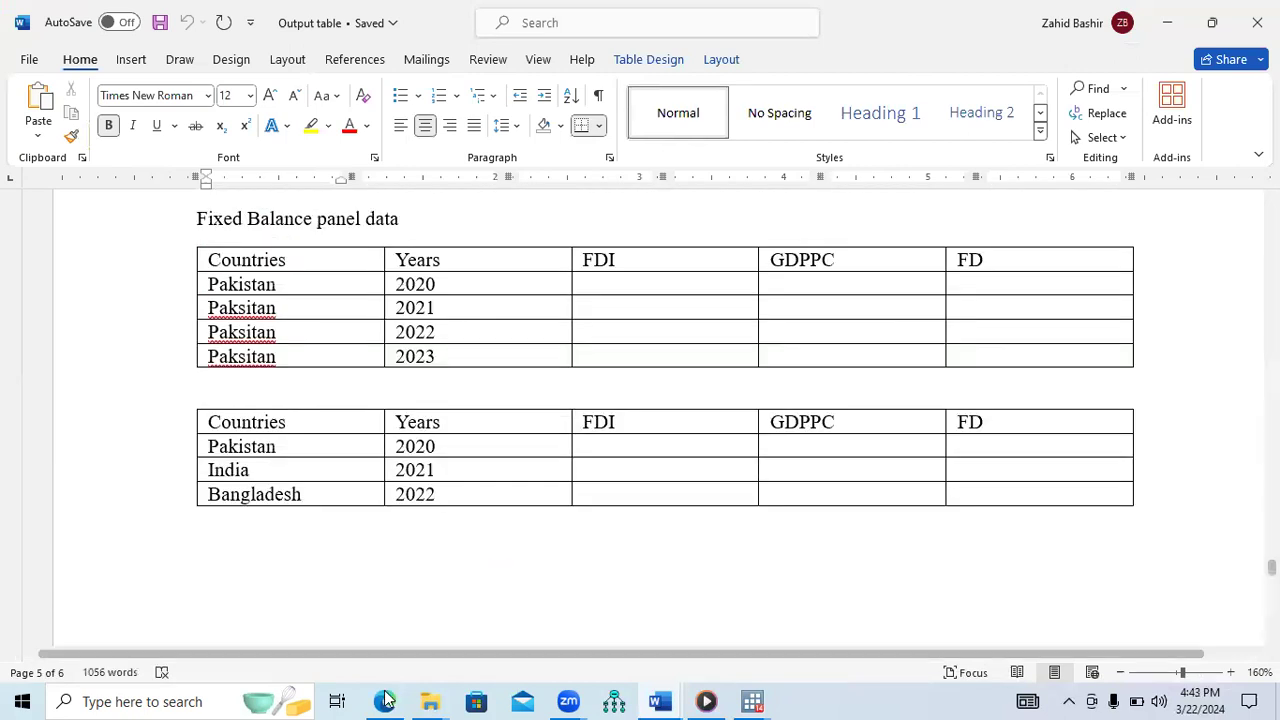
Switch to File Explorer and check the files in the Panel Data Analysis folder.
click(386, 701)
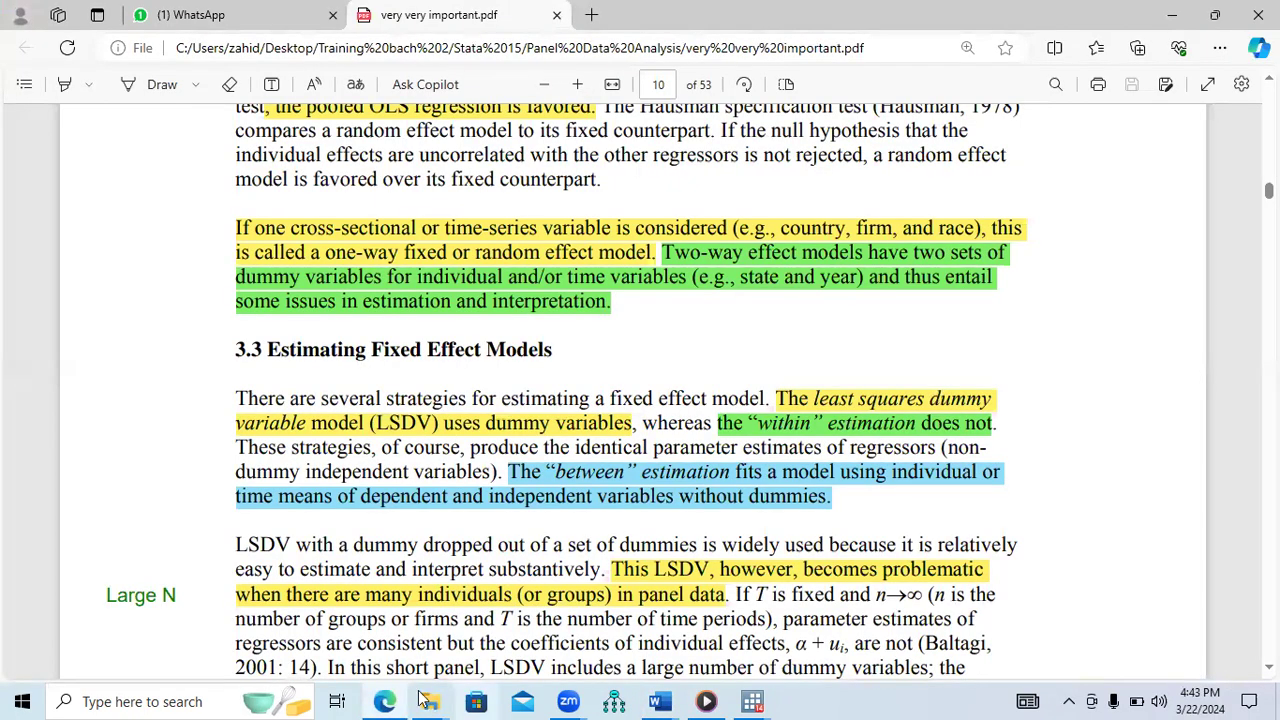
mouse_move(430, 701)
click(343, 649)
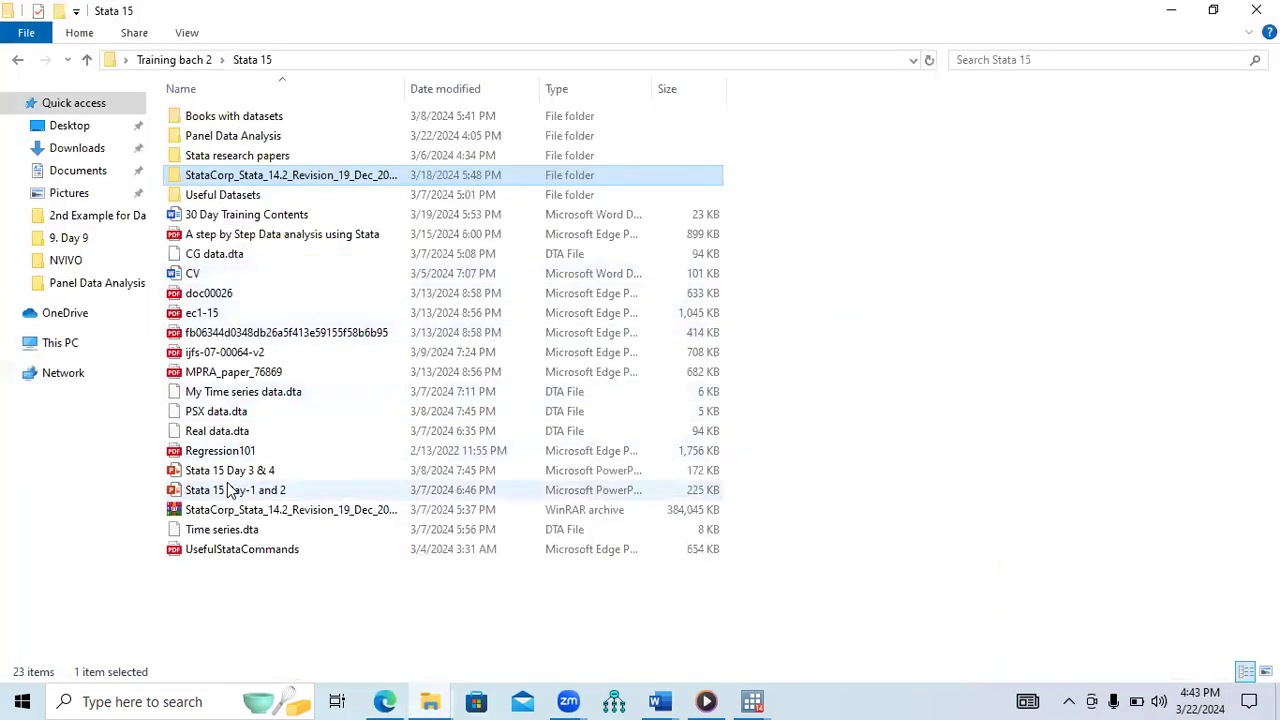
double_click(228, 141)
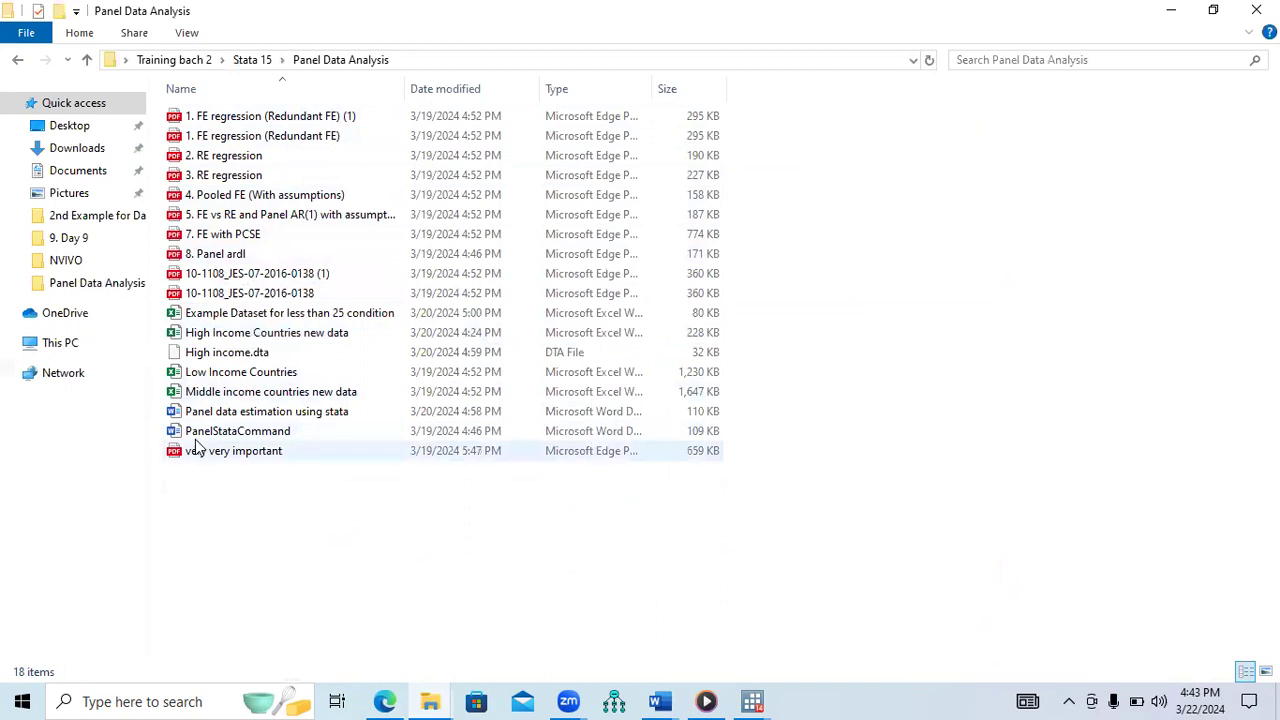
click(430, 701)
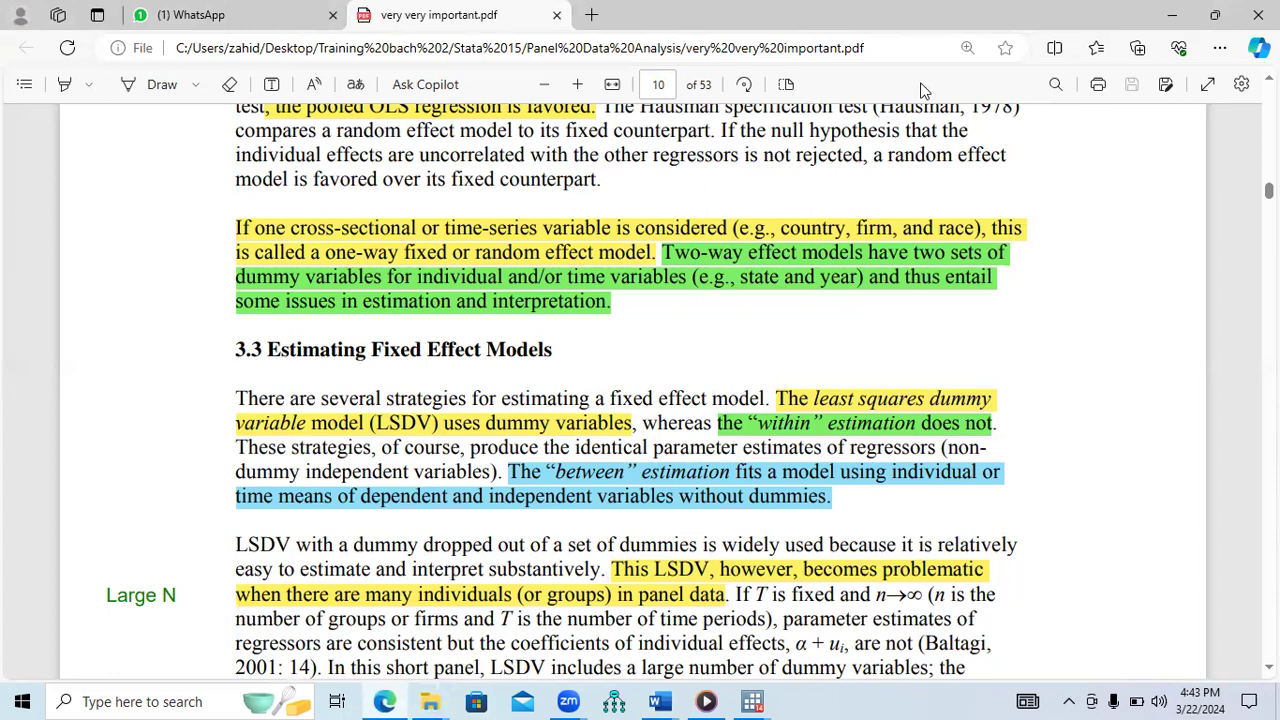
Switch to Edge and search Google for "outreg2 stata" in a new tab.
click(591, 15)
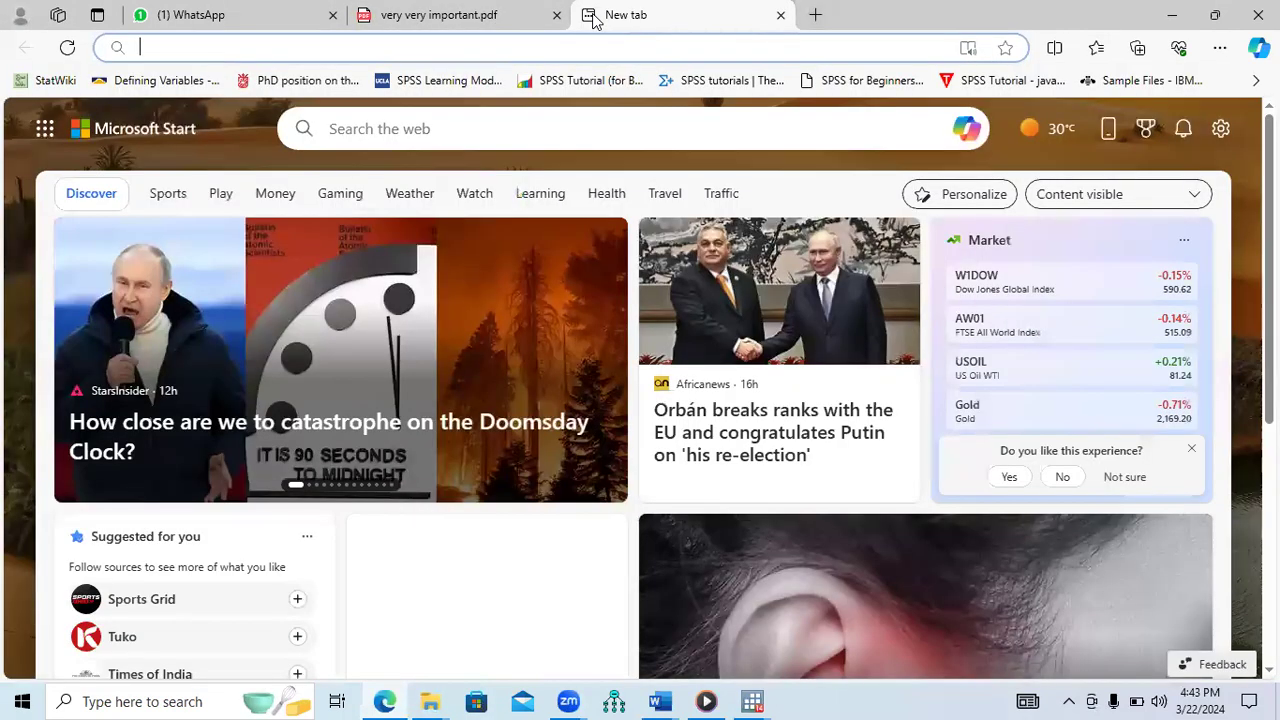
text(g)
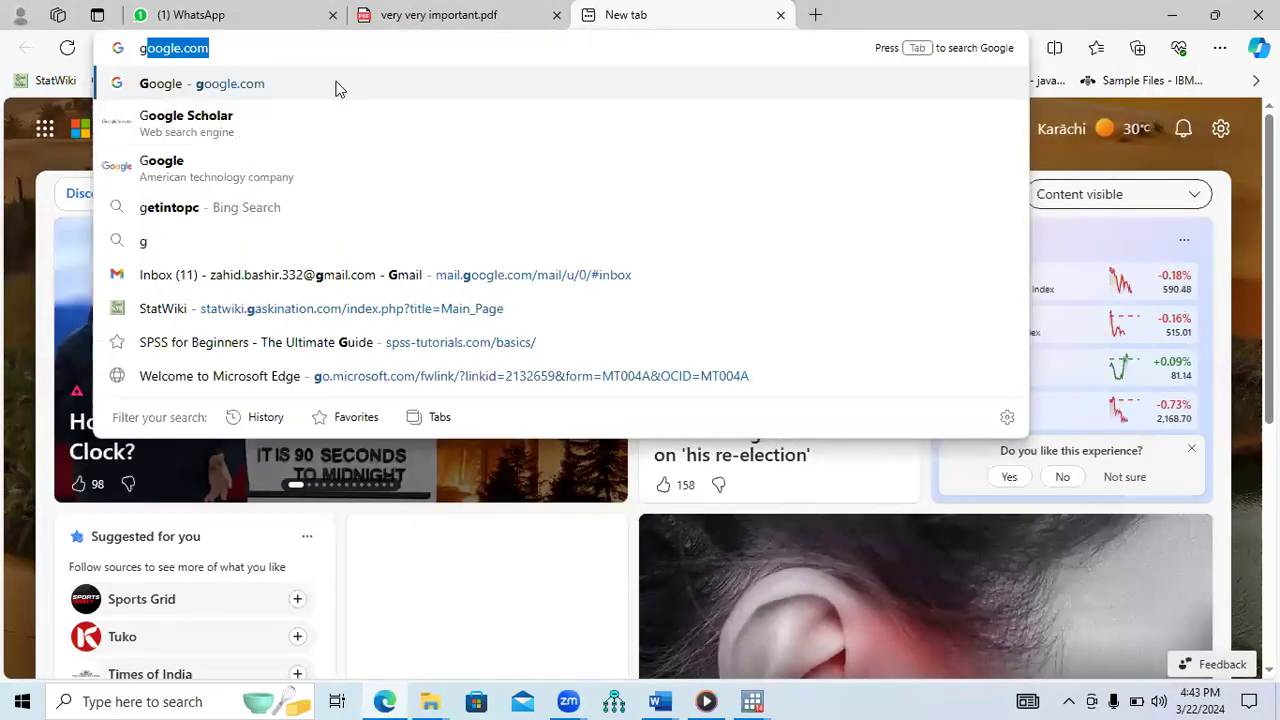
key(Return)
text(outreg)
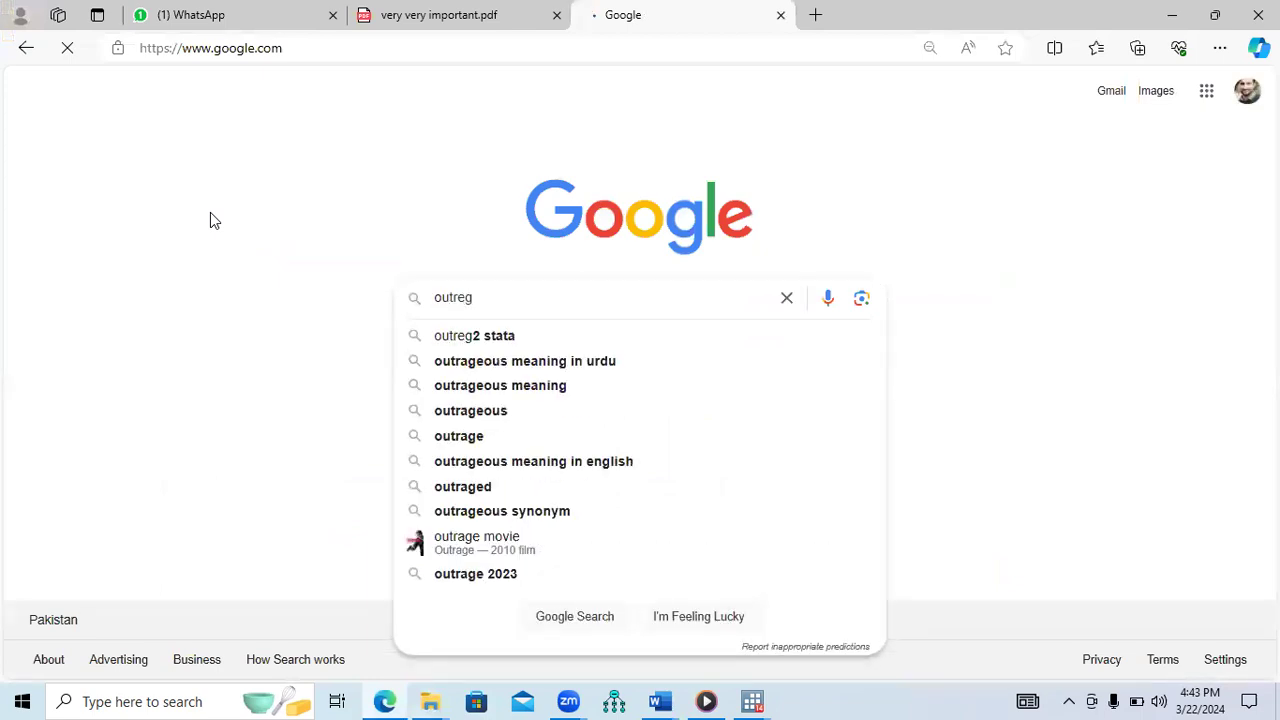
click(447, 336)
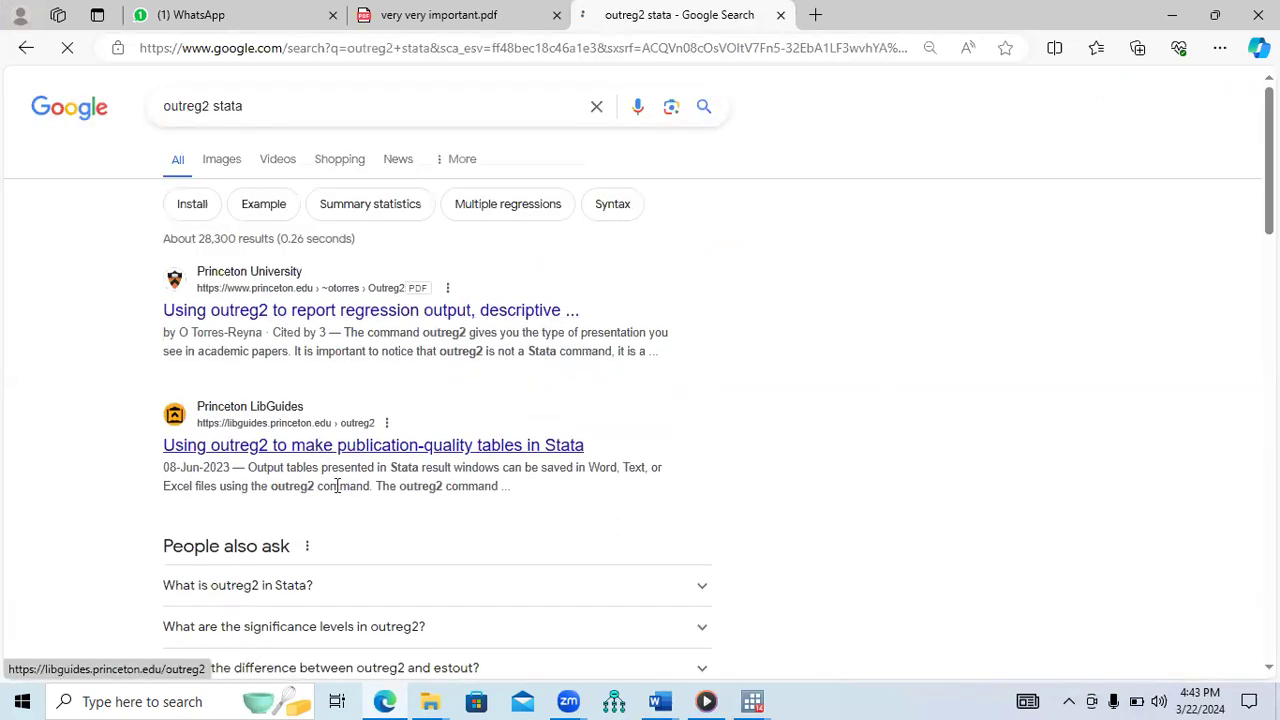
Open the Princeton University result "Using outreg2 to report regression output, descriptive ..." in a separate tab and show it.
right_click(340, 316)
click(392, 331)
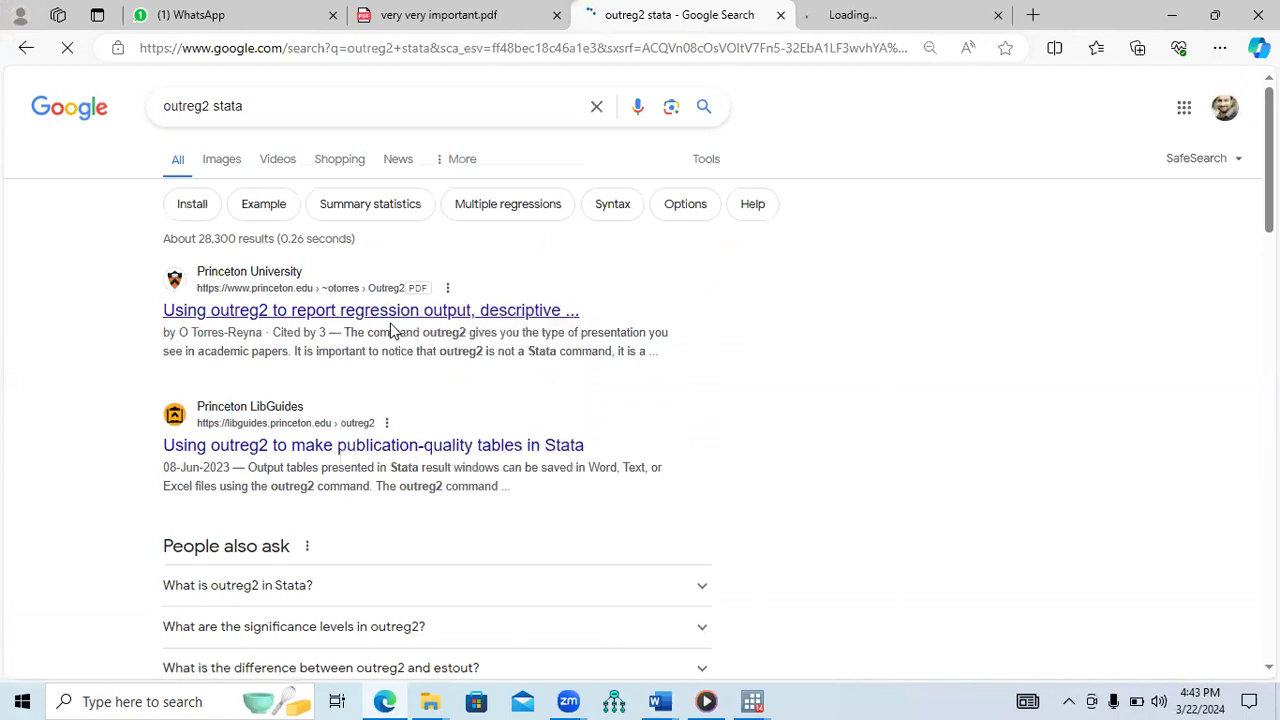
click(916, 8)
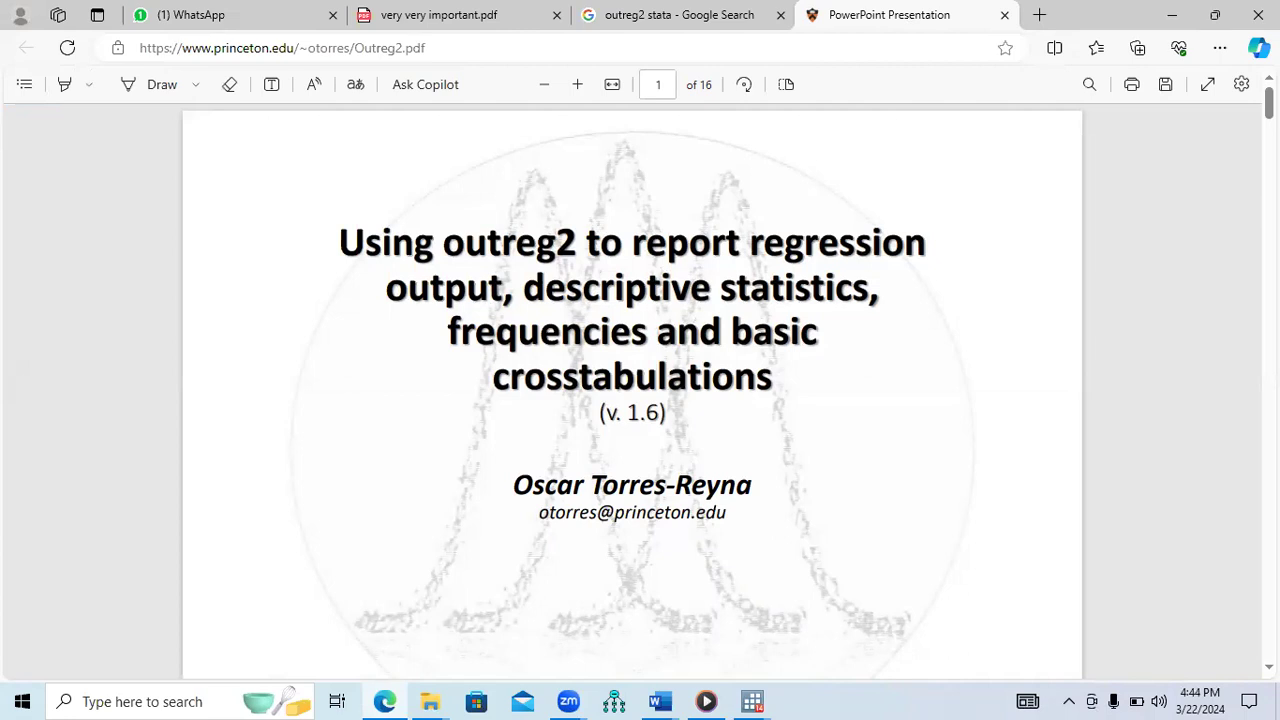
Review the outreg2 guide's linear regression examples and the command syntax for exporting a fixed effects regression.
scroll(632, 388, down, 5)
scroll(632, 390, down, 1)
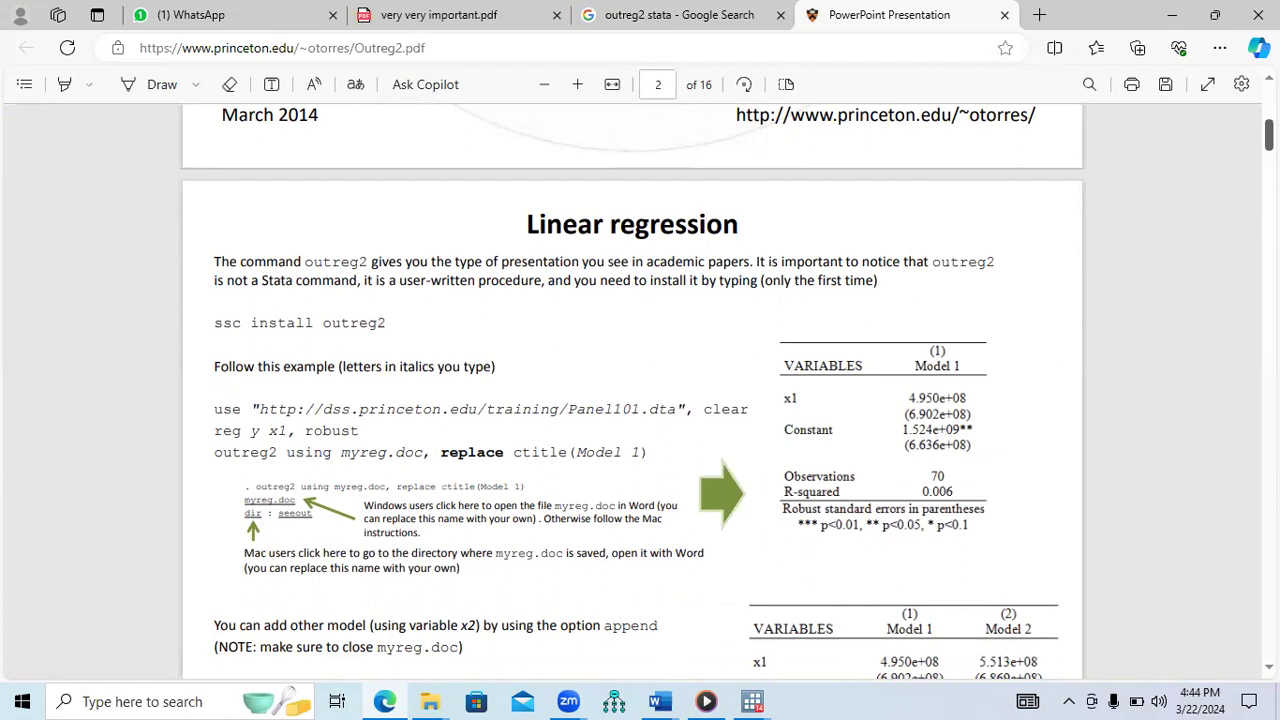
scroll(1268, 140, down, 8)
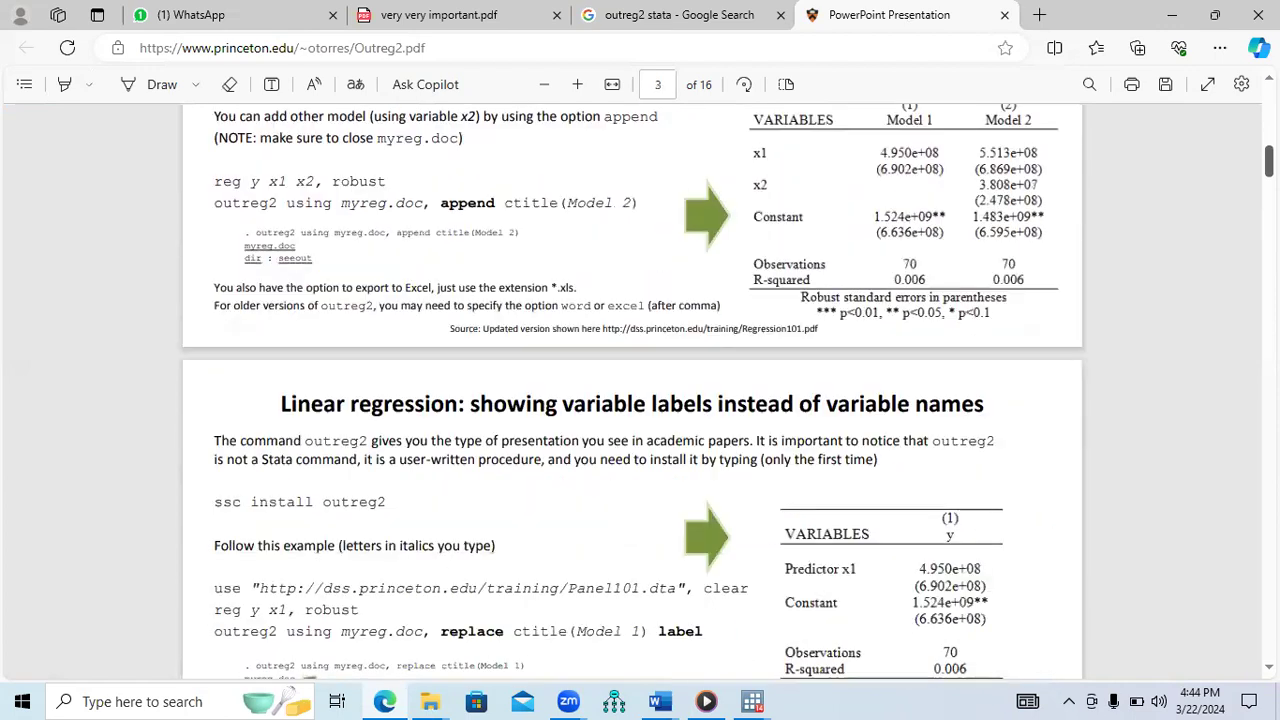
scroll(633, 390, down, 10)
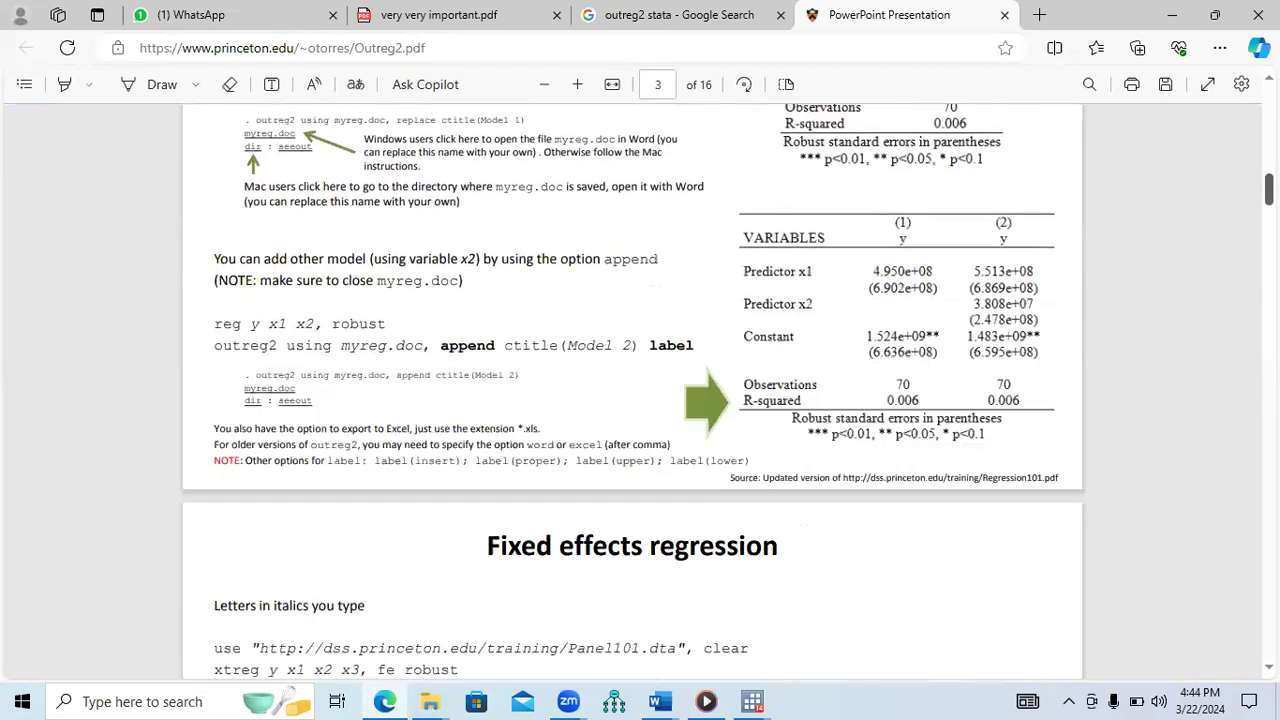
scroll(271, 425, down, 1)
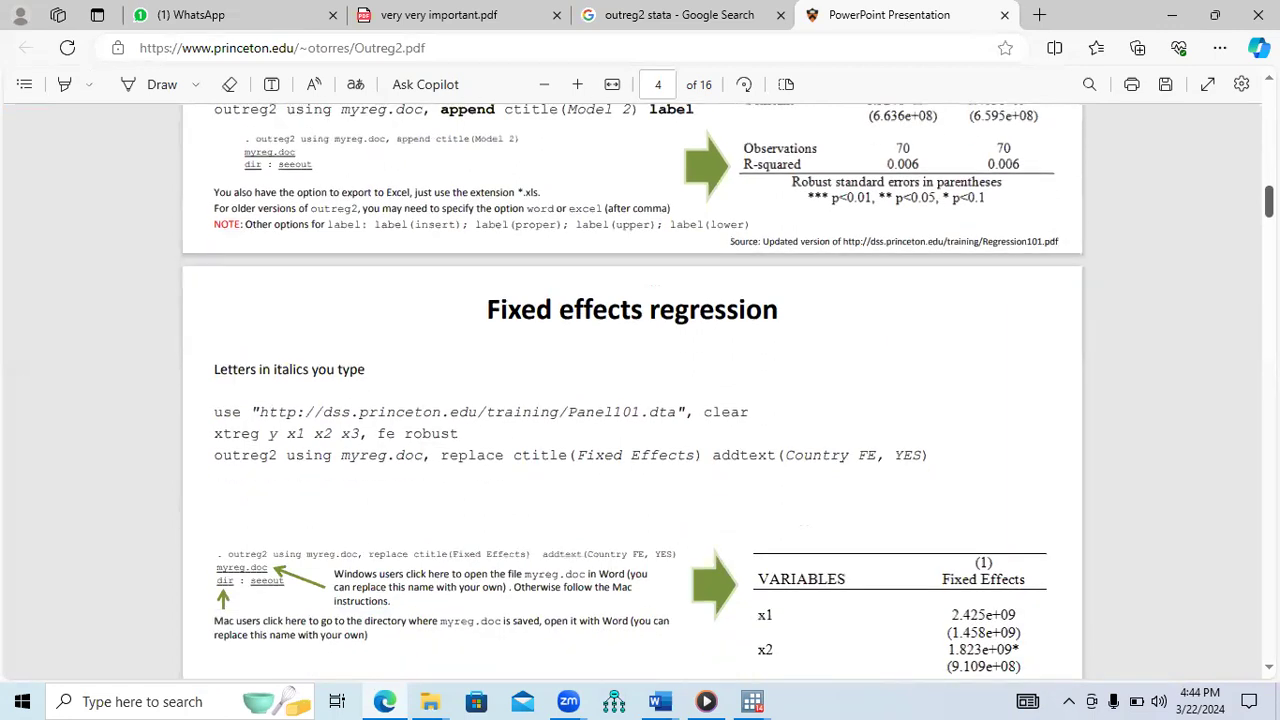
Copy the guide's fixed effects outreg2 command and paste it into Stata's command line.
drag(214, 420, 942, 424)
key(ctrl+c)
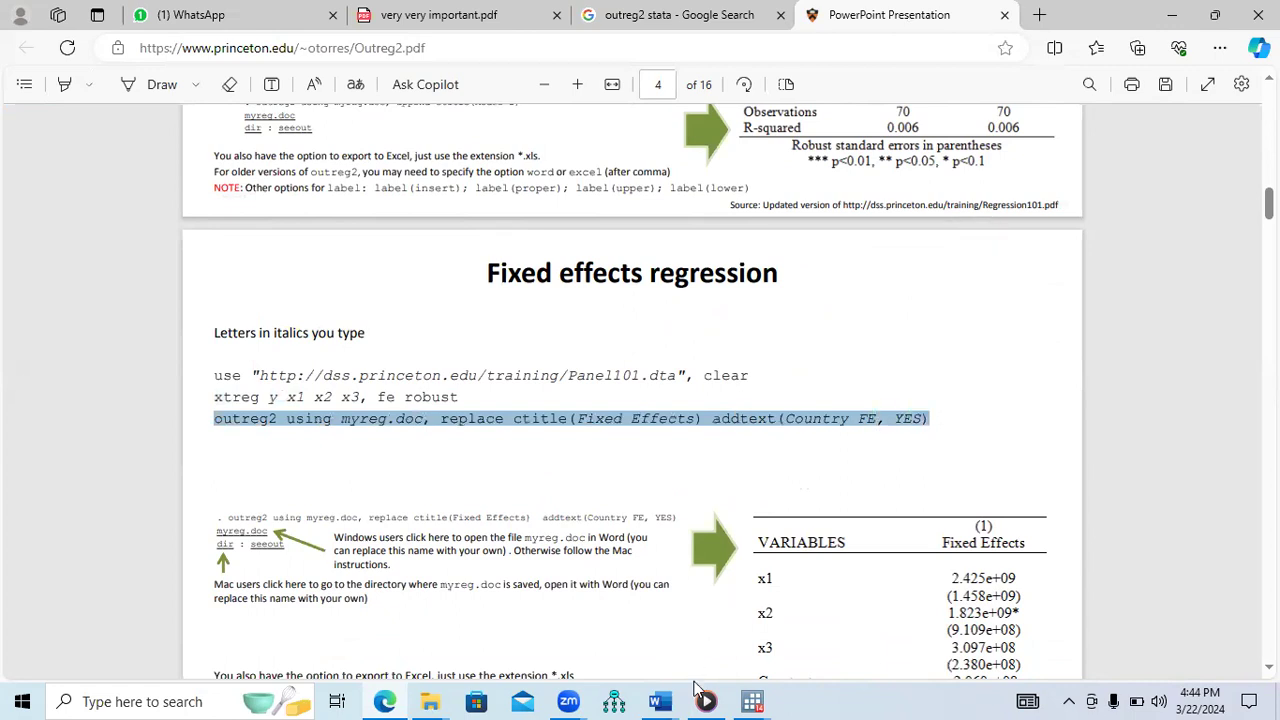
mouse_move(752, 700)
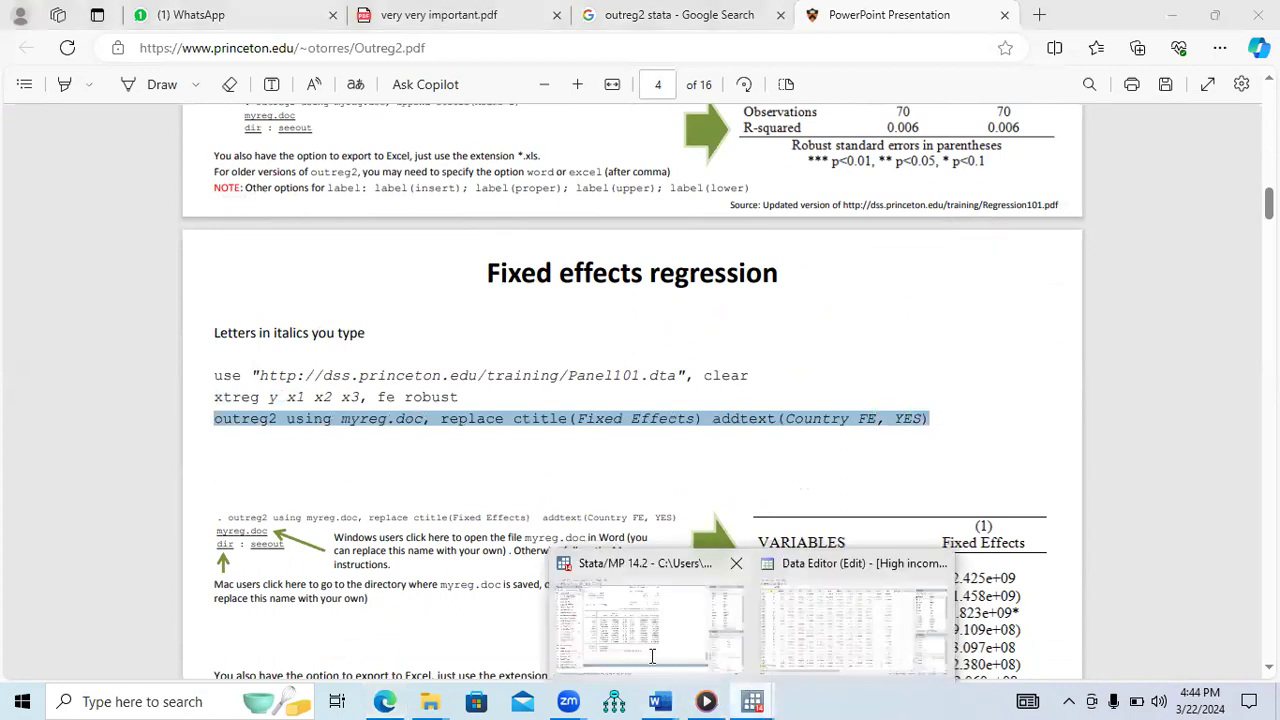
click(620, 620)
click(504, 648)
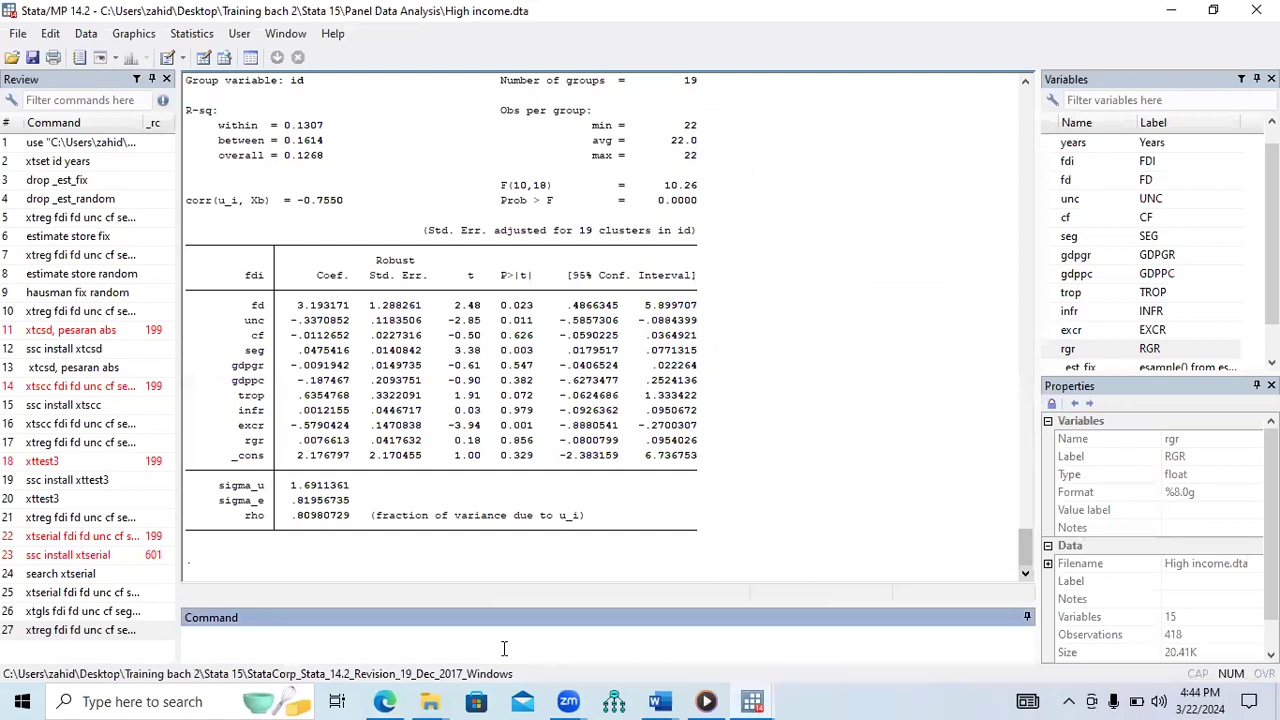
key(ctrl+v)
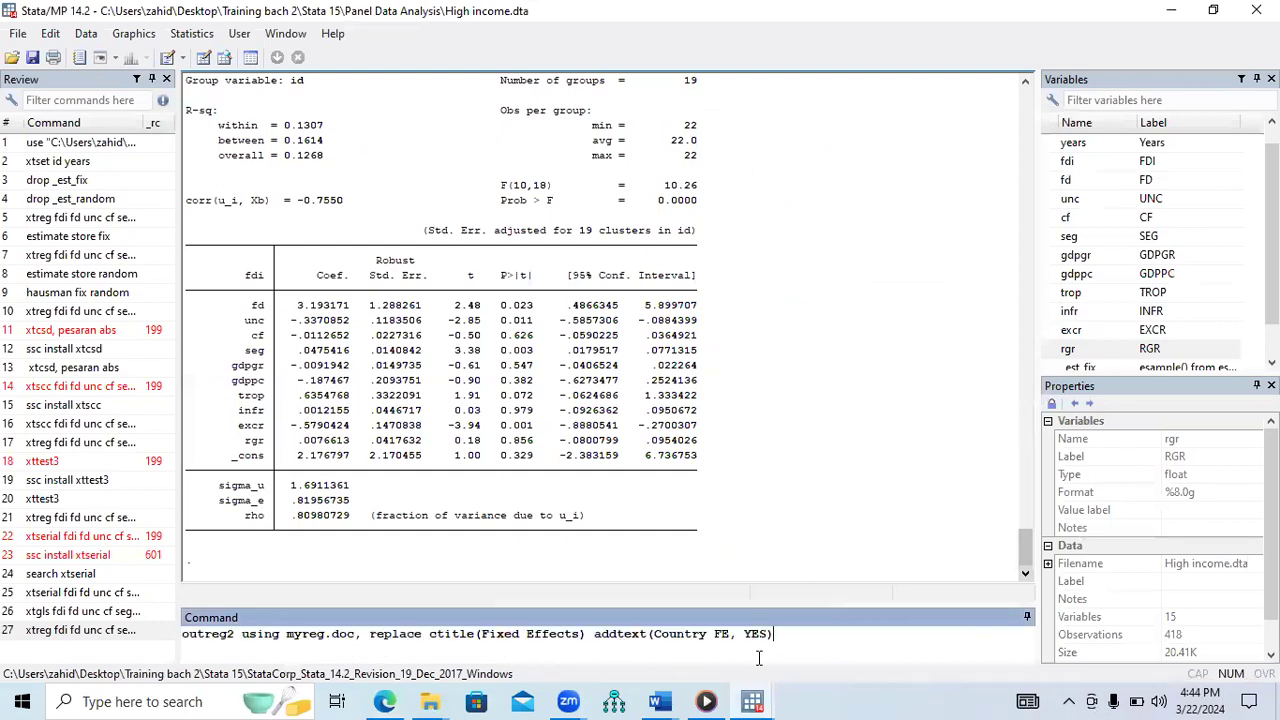
Check the parts of the outreg2 command and run it to export the fixed effects results to myreg.doc with Country FE, YES.
drag(183, 641, 347, 637)
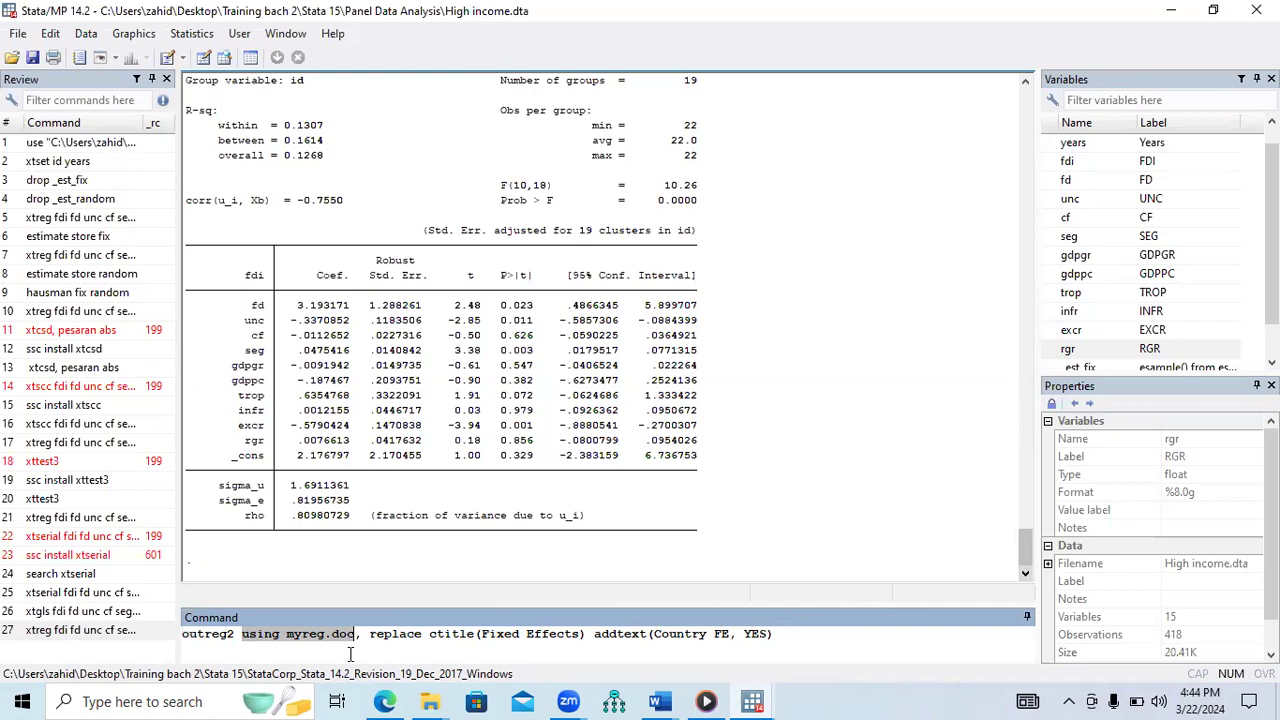
drag(371, 638, 575, 638)
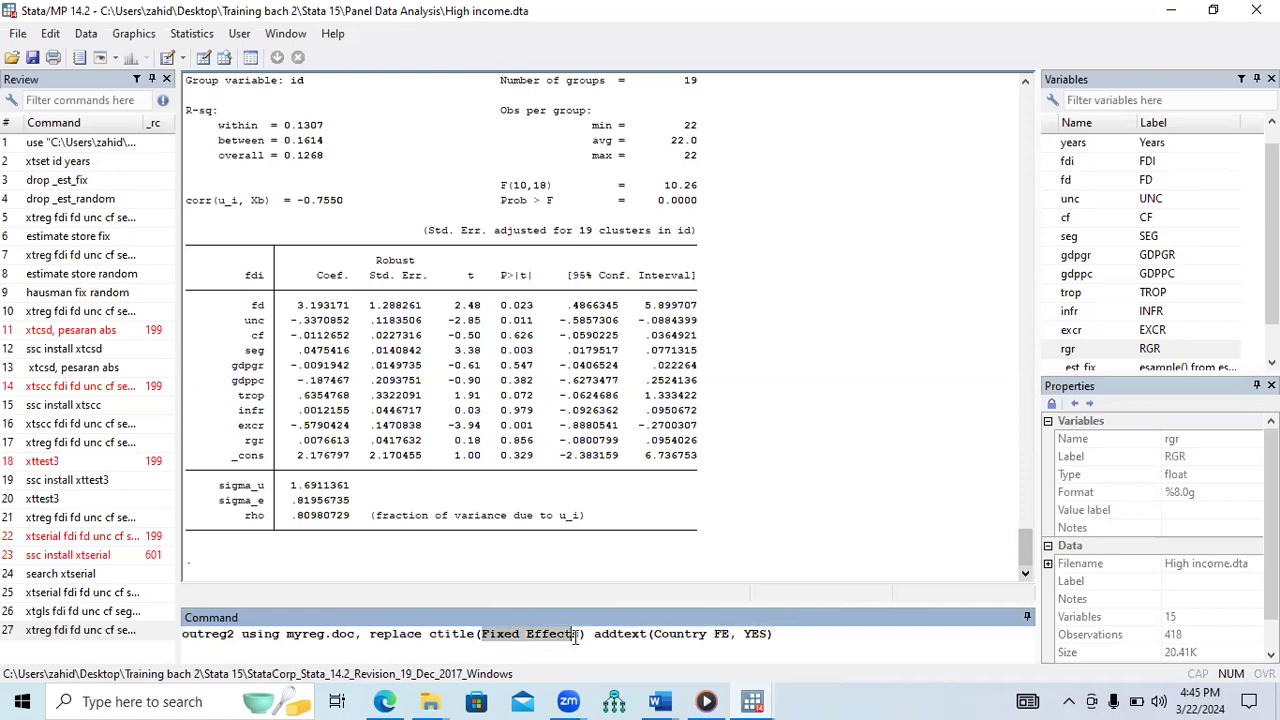
click(657, 636)
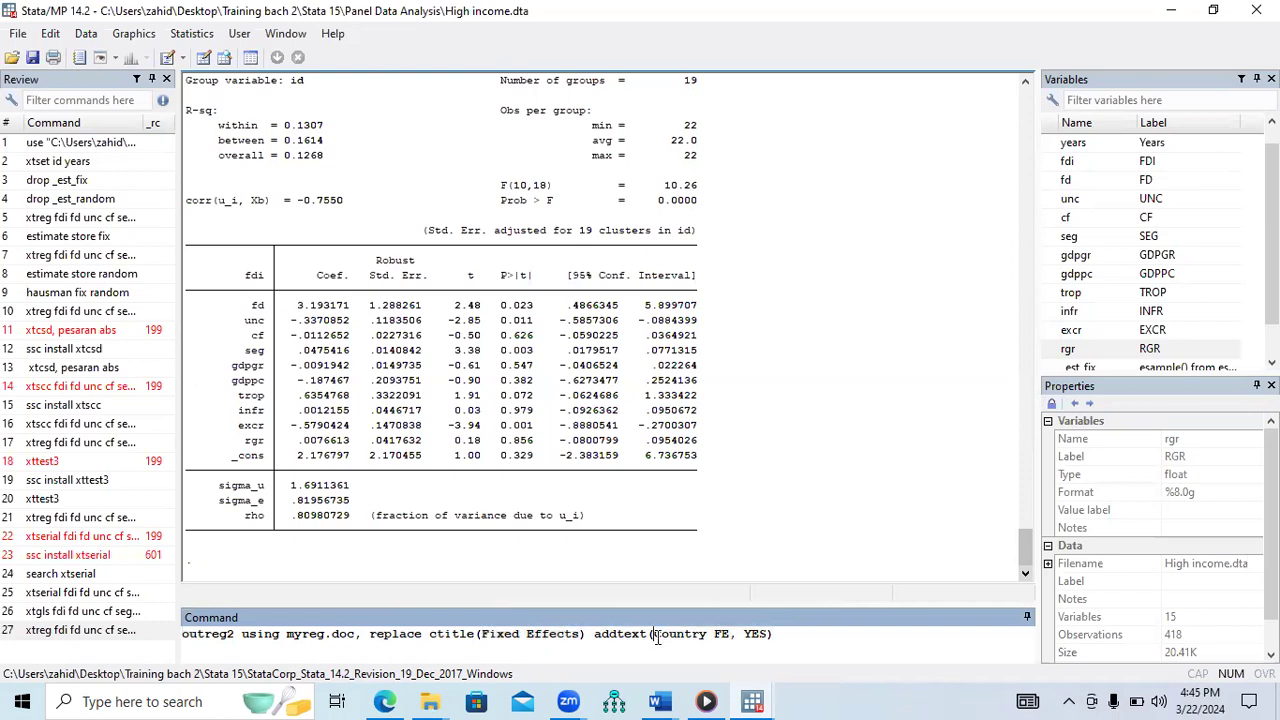
drag(657, 636, 727, 640)
drag(743, 637, 757, 637)
click(778, 636)
key(Return)
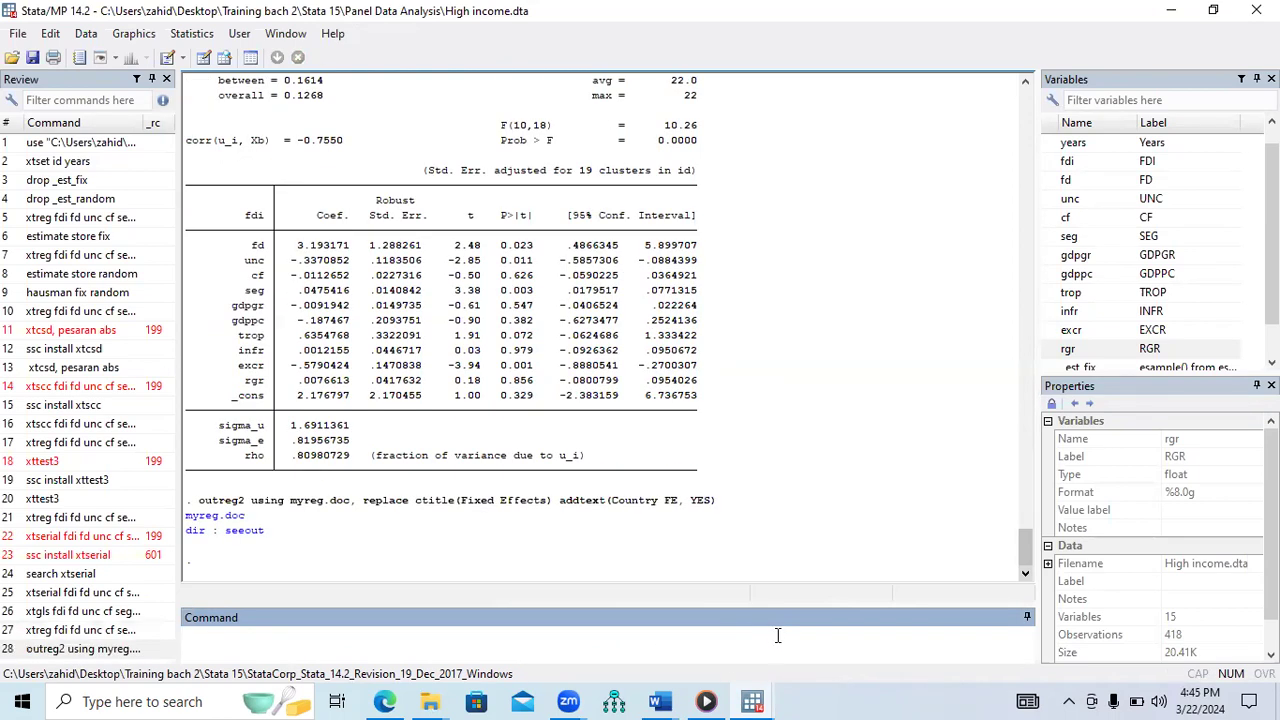
Open the exported myreg.doc in Word from the Stata results and review the Fixed Effects regression table.
click(224, 518)
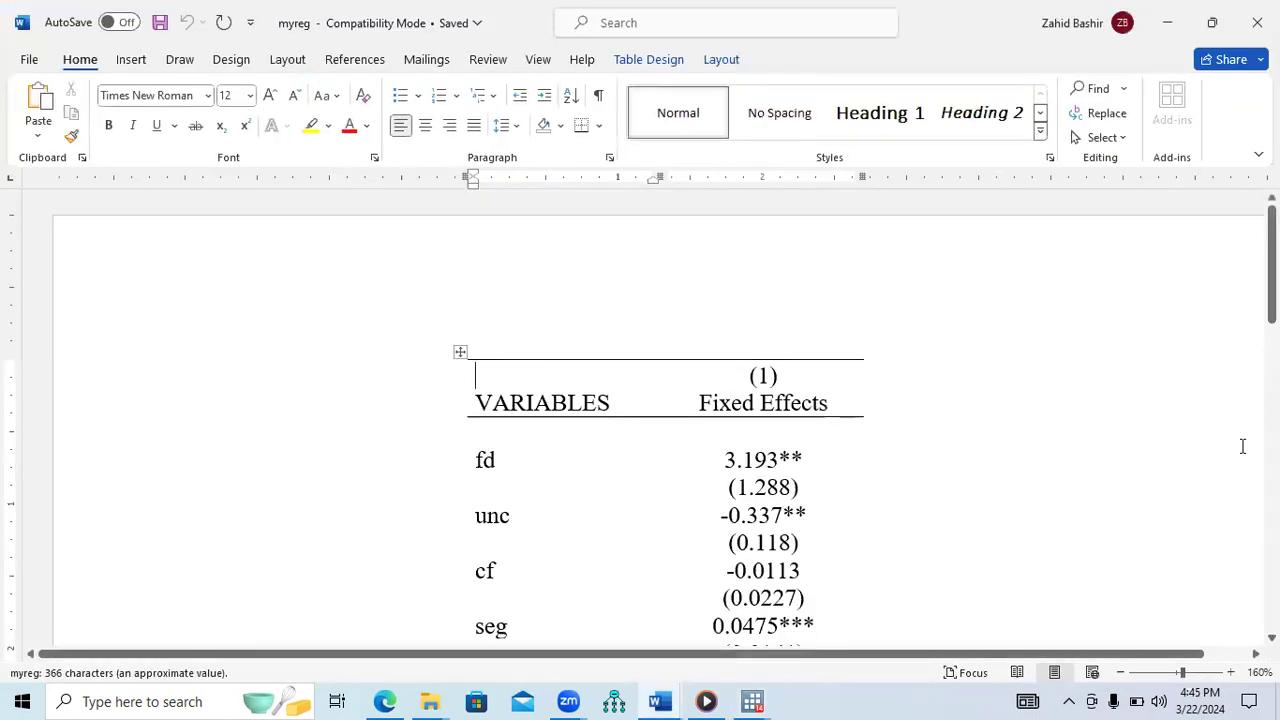
click(1120, 673)
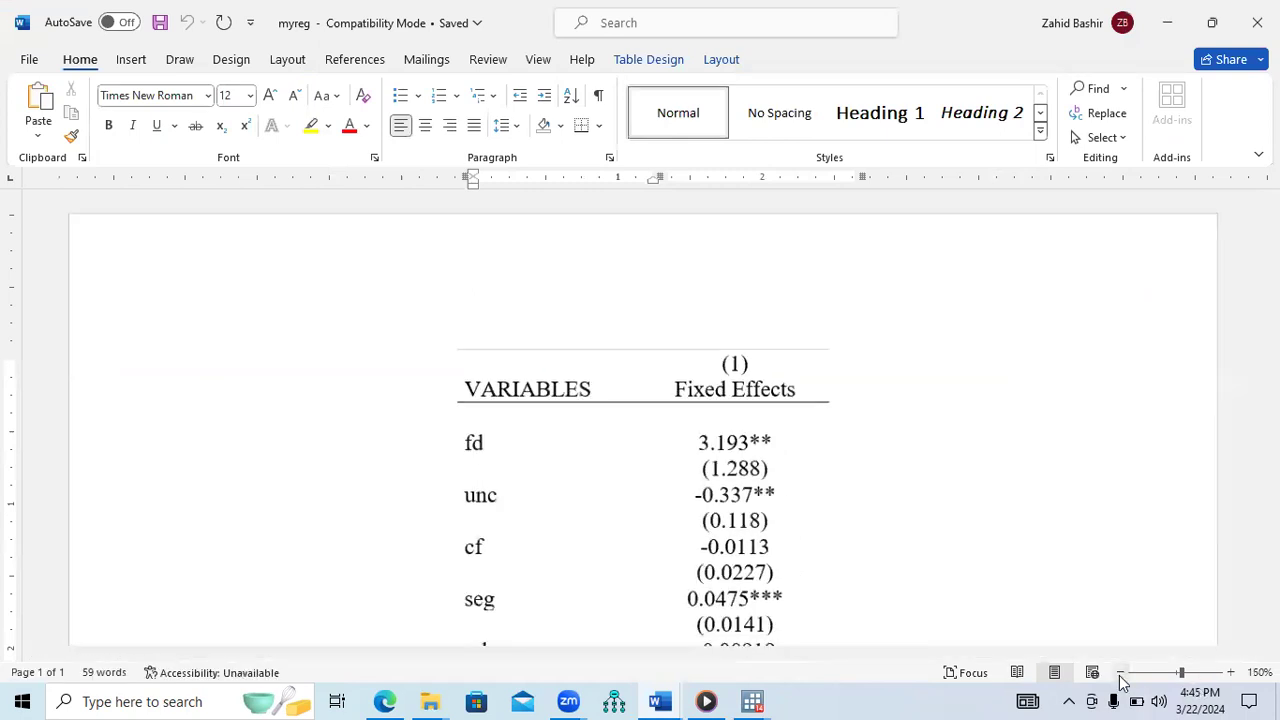
click(1120, 673)
click(1120, 673)
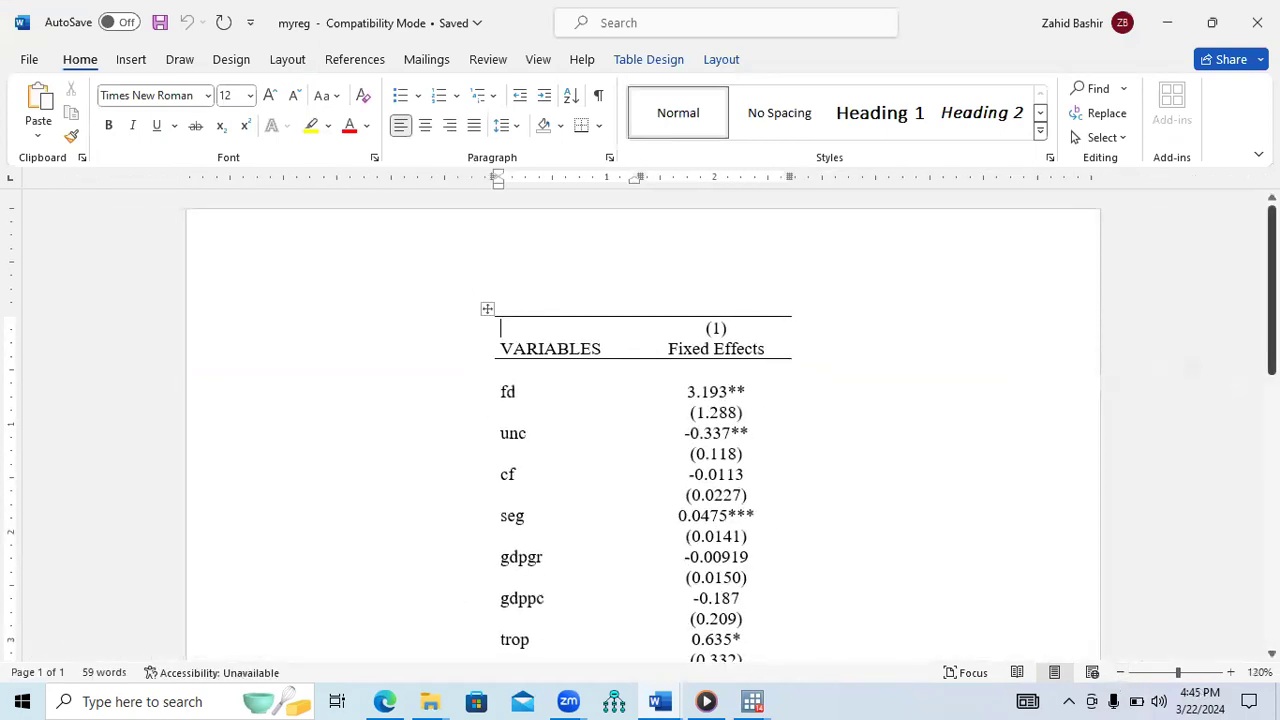
scroll(640, 425, down, 8)
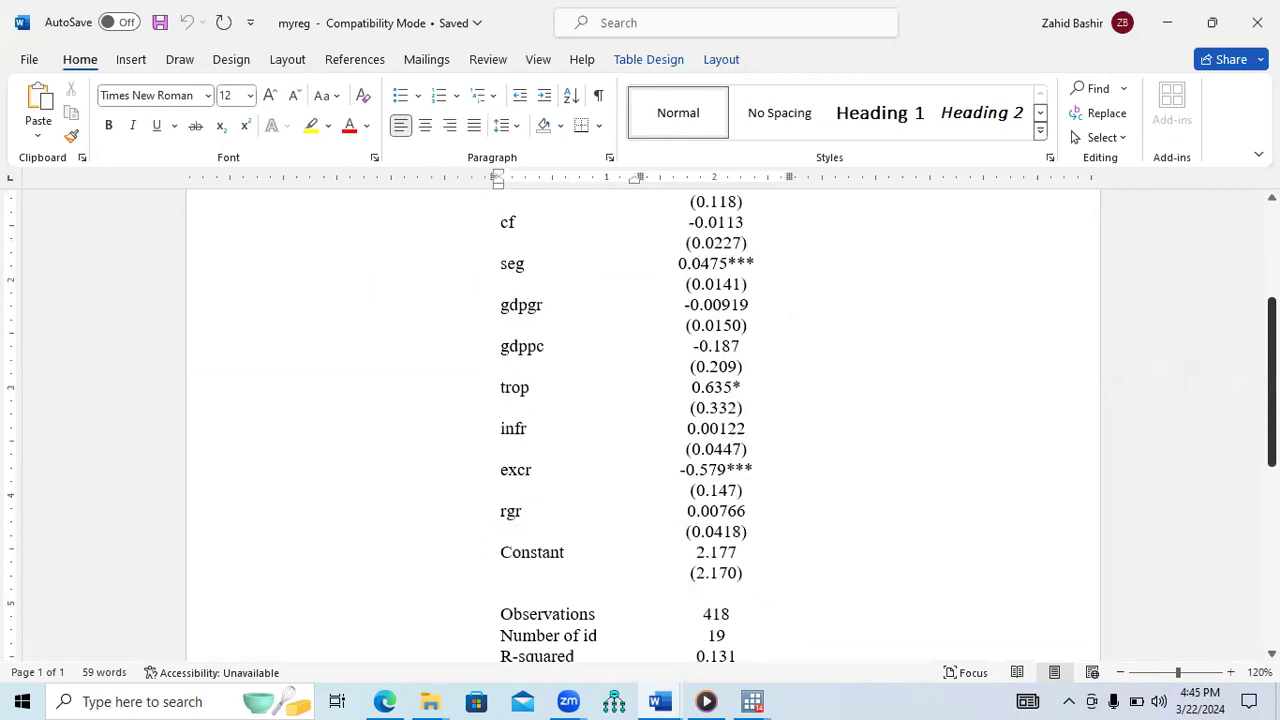
scroll(640, 425, up, 5)
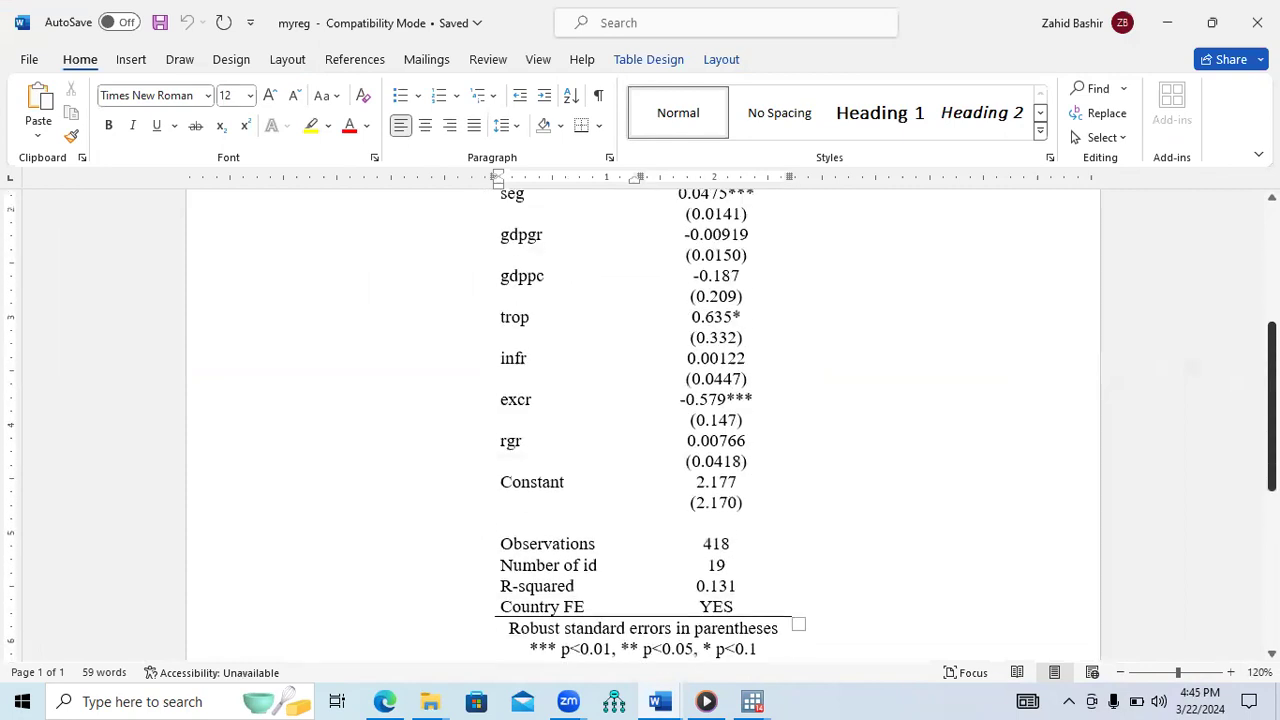
click(1121, 672)
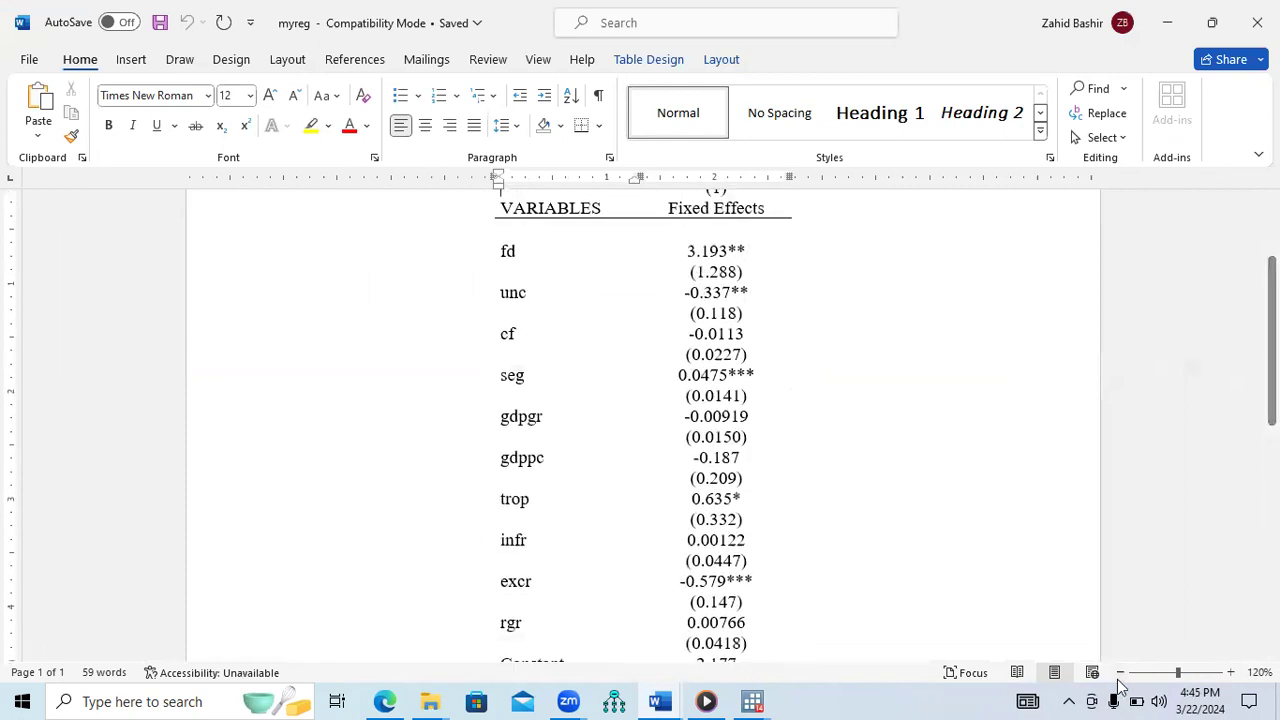
click(1121, 672)
click(1121, 672)
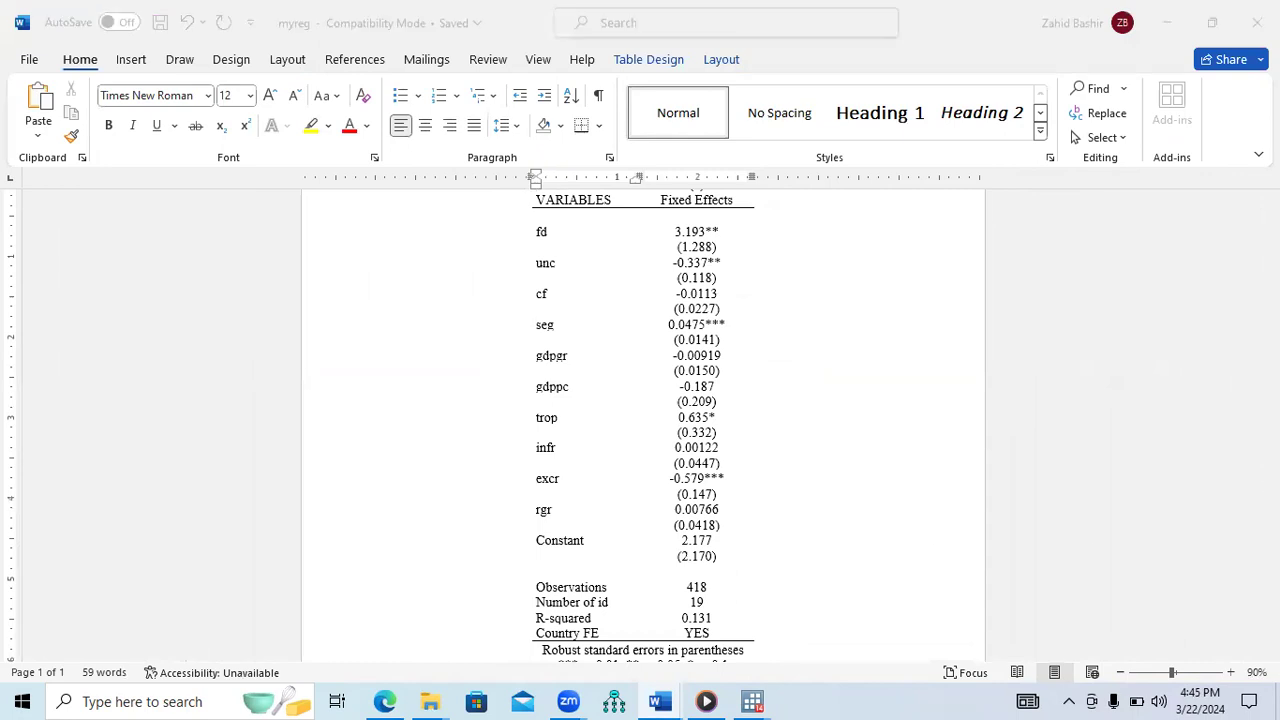
click(652, 506)
scroll(688, 381, up, 3)
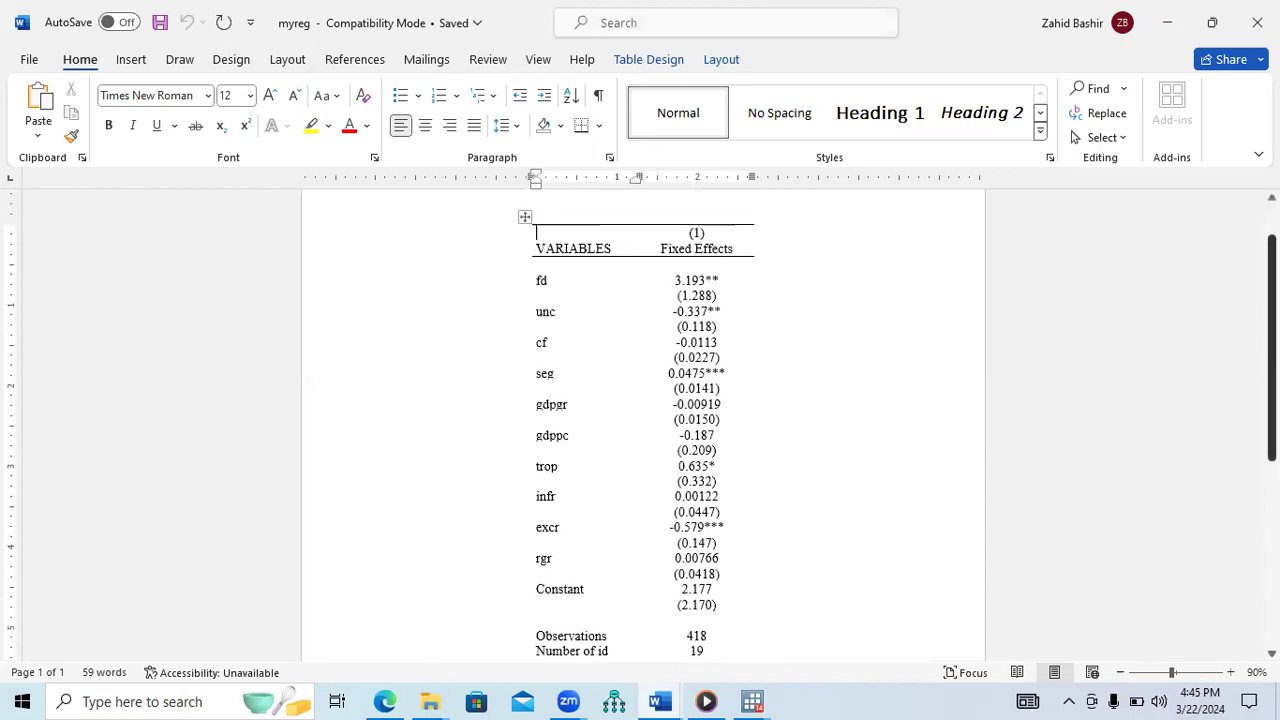
Change the variable names from fd to rgr in the table's first column to UPPERCASE.
mouse_move(556, 341)
mouse_down()
mouse_move(538, 342)
mouse_move(560, 383)
mouse_move(563, 625)
mouse_up()
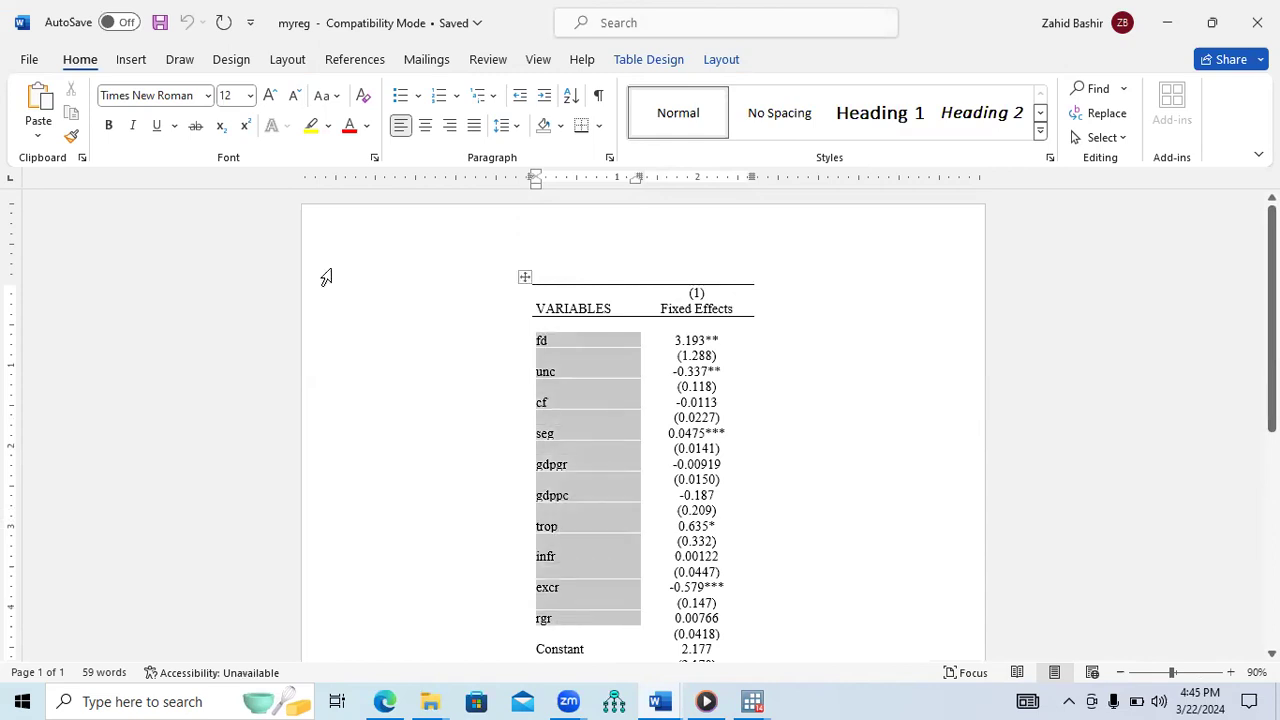
click(332, 100)
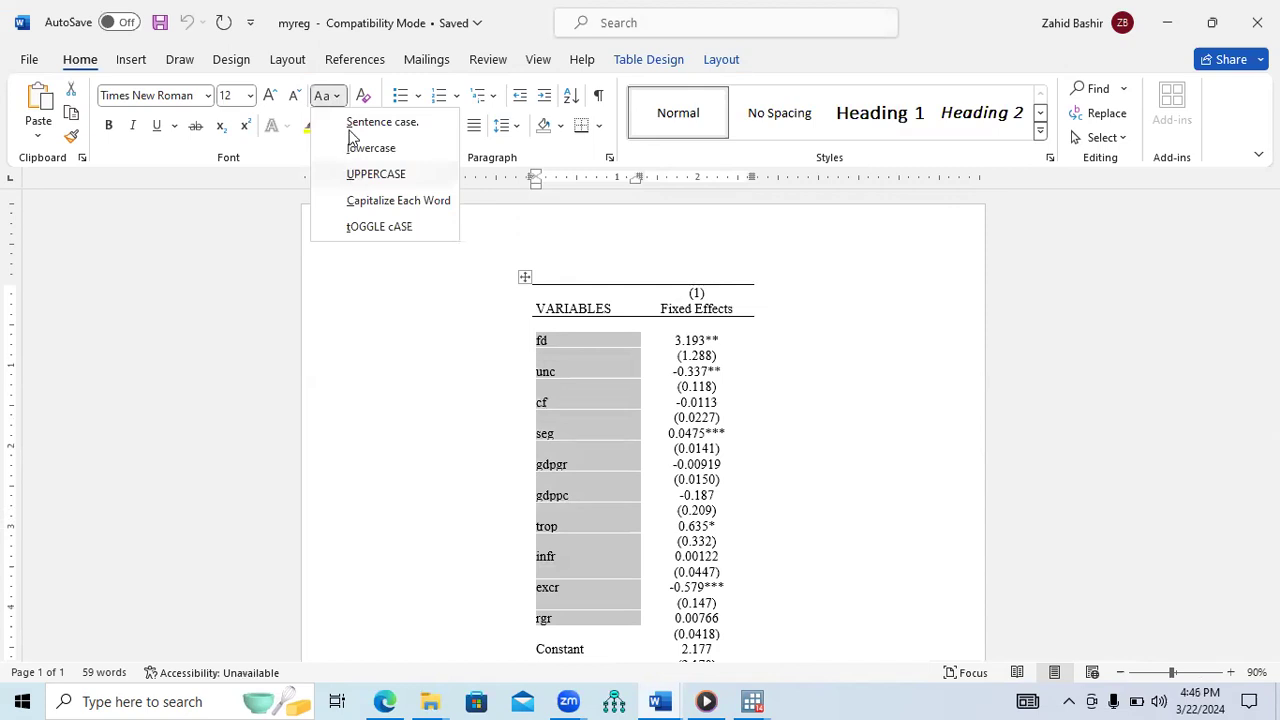
click(350, 122)
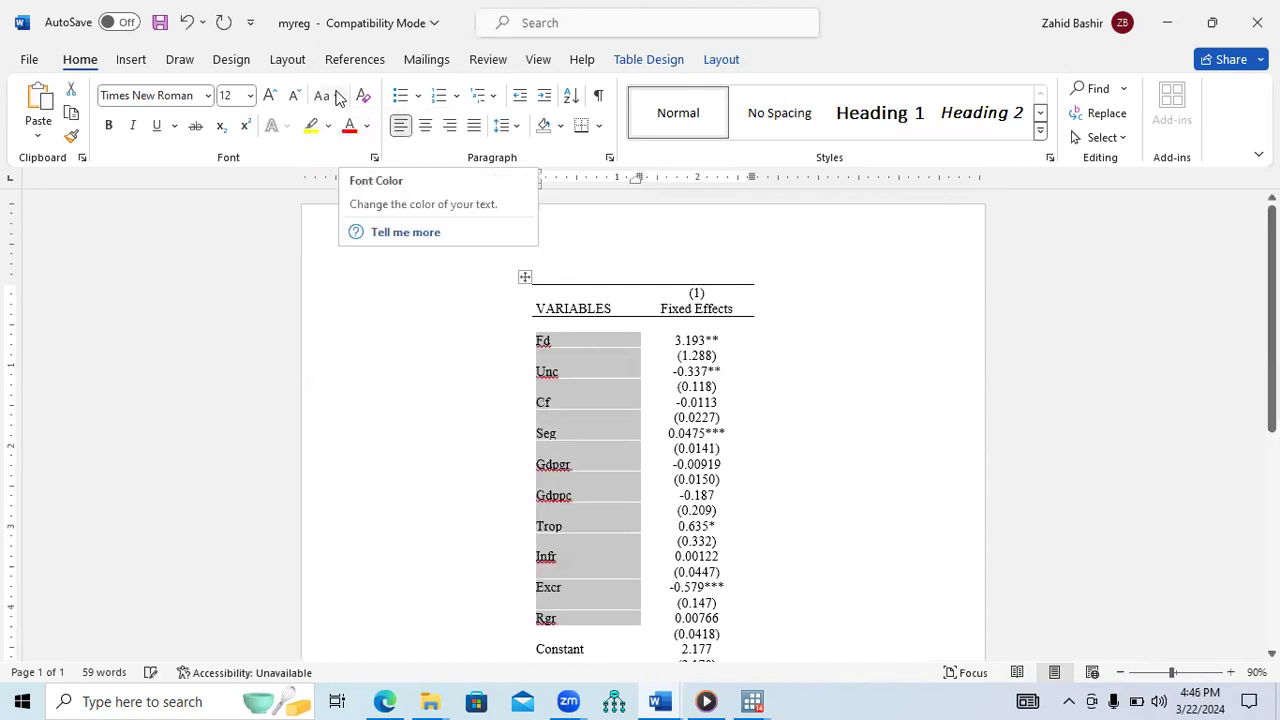
click(328, 95)
click(357, 176)
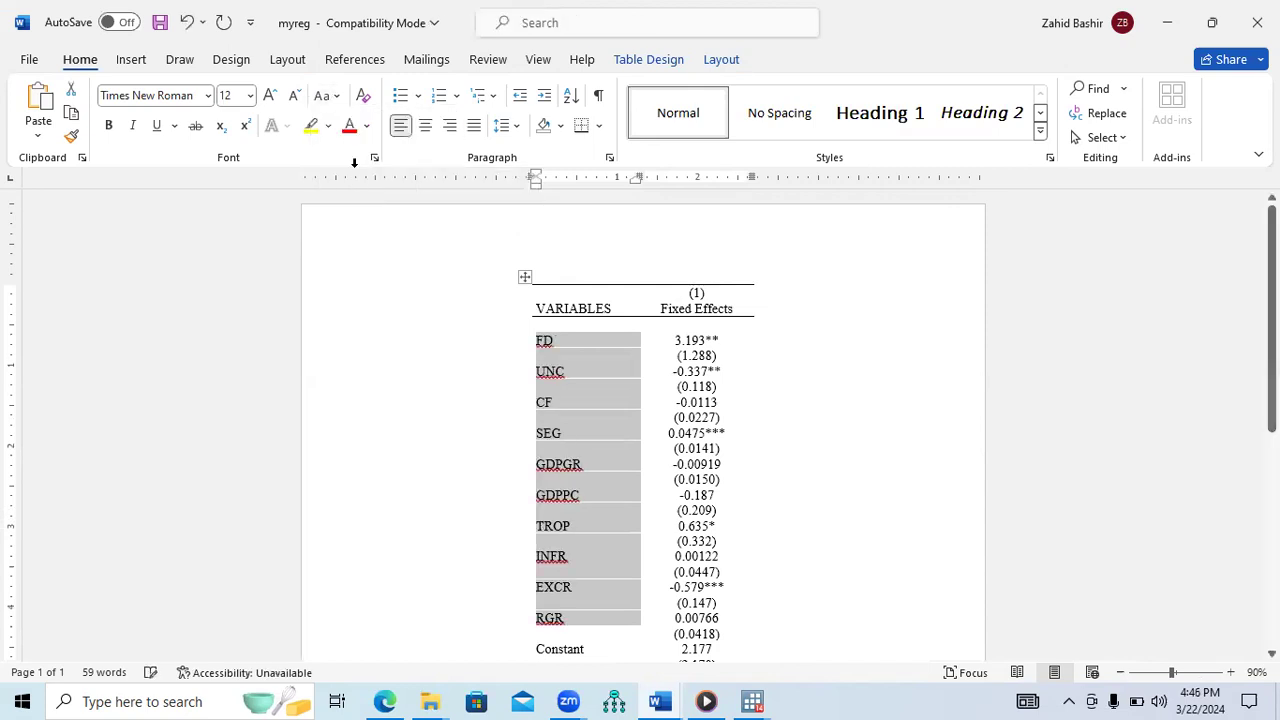
click(618, 413)
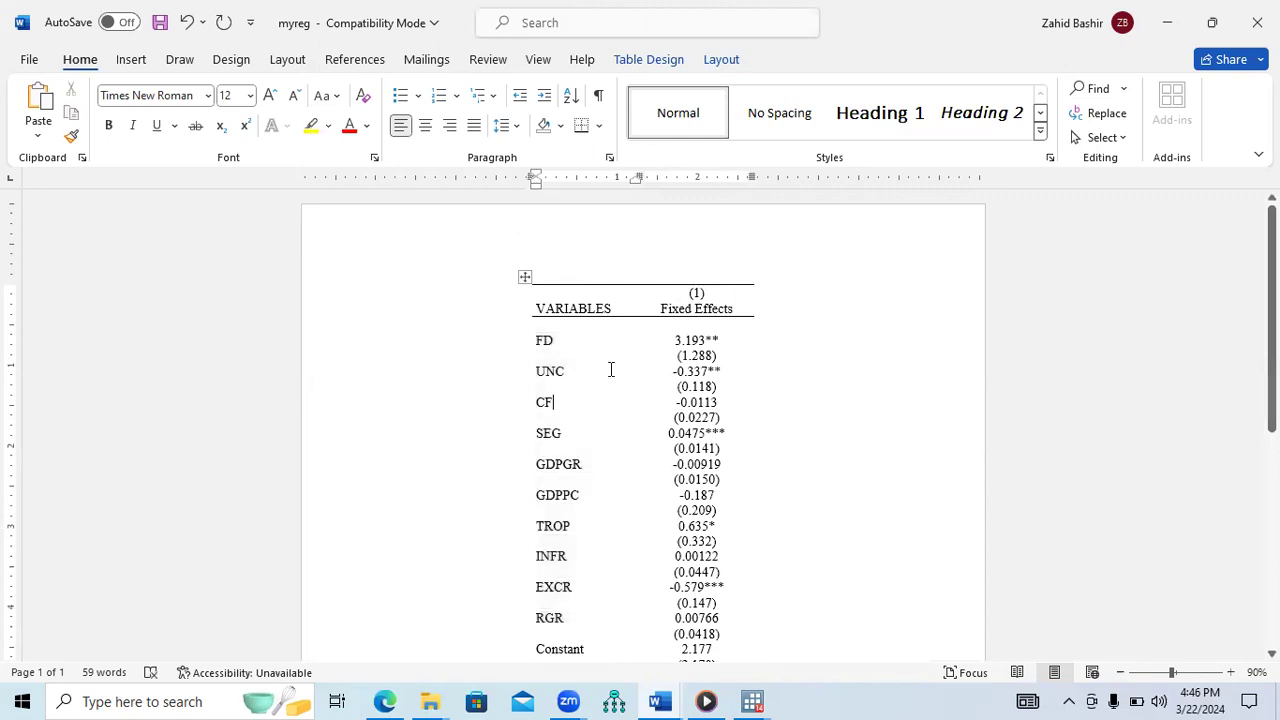
Examine the FD coefficient with its significance stars and the p-value legend below the regression table.
click(540, 343)
click(1231, 672)
click(1231, 672)
click(1231, 672)
click(1231, 672)
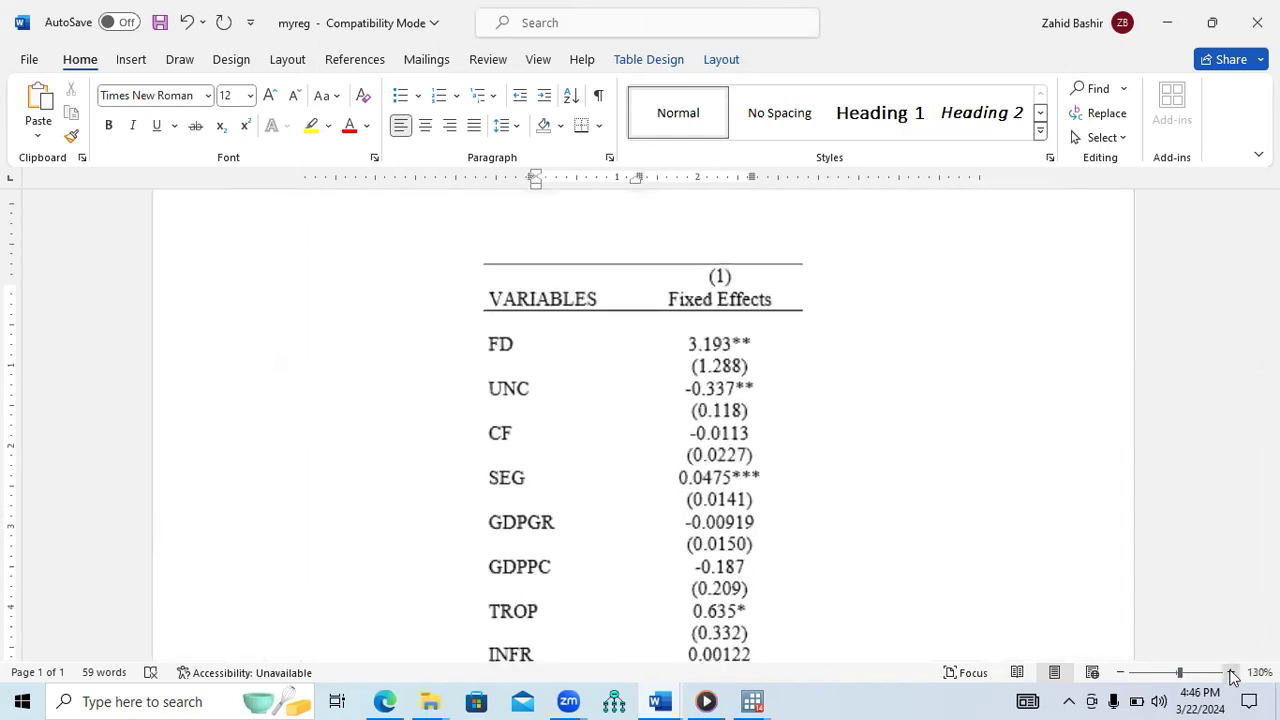
click(1231, 672)
click(1231, 672)
double_click(744, 345)
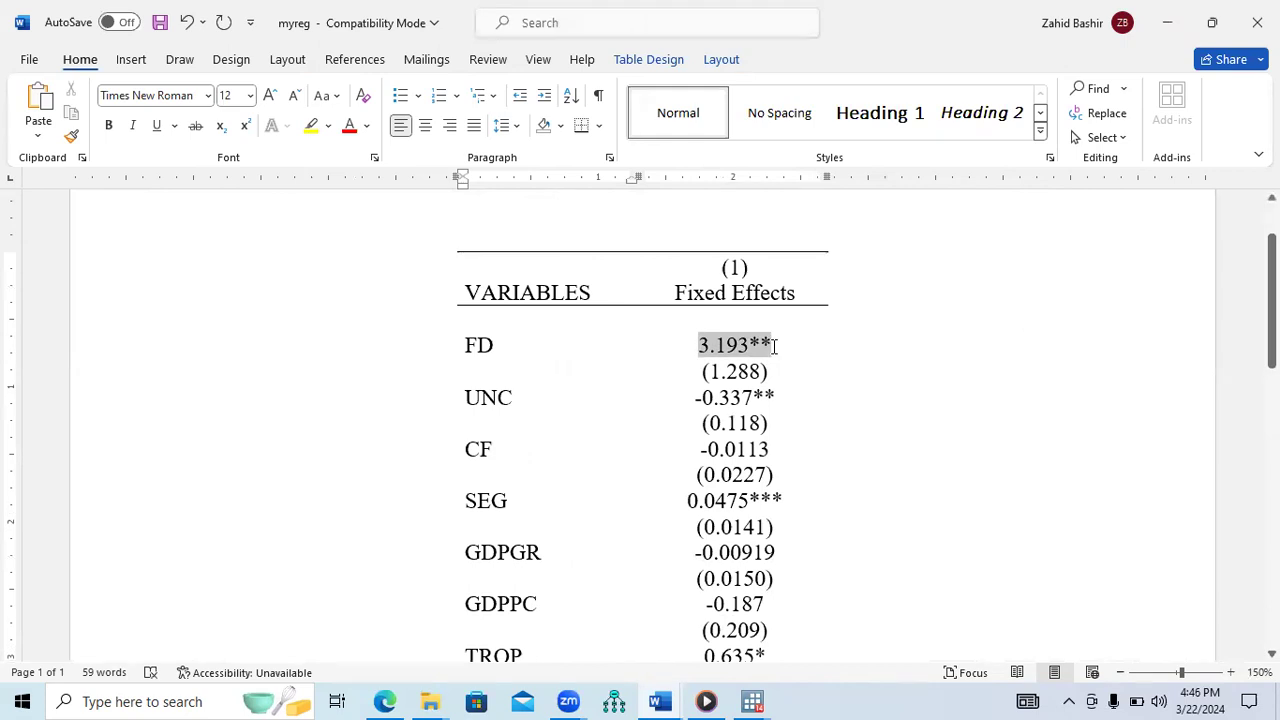
key(ctrl+e)
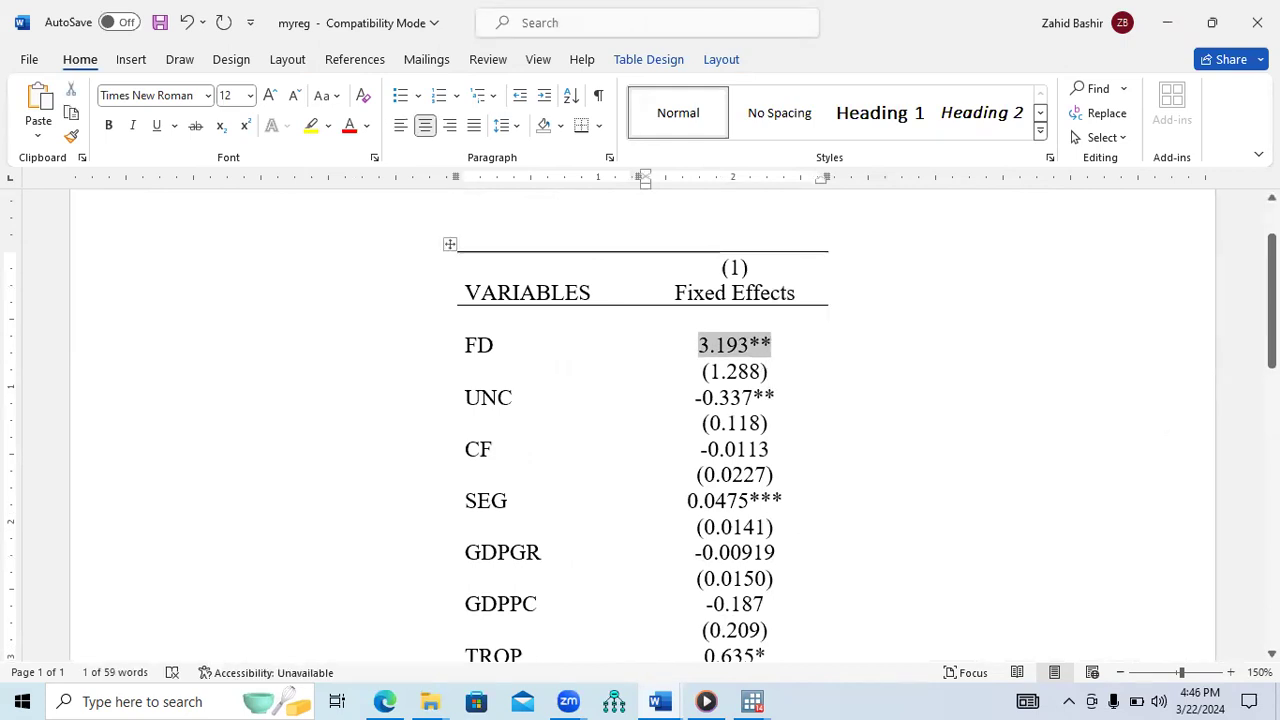
scroll(640, 440, down, 5)
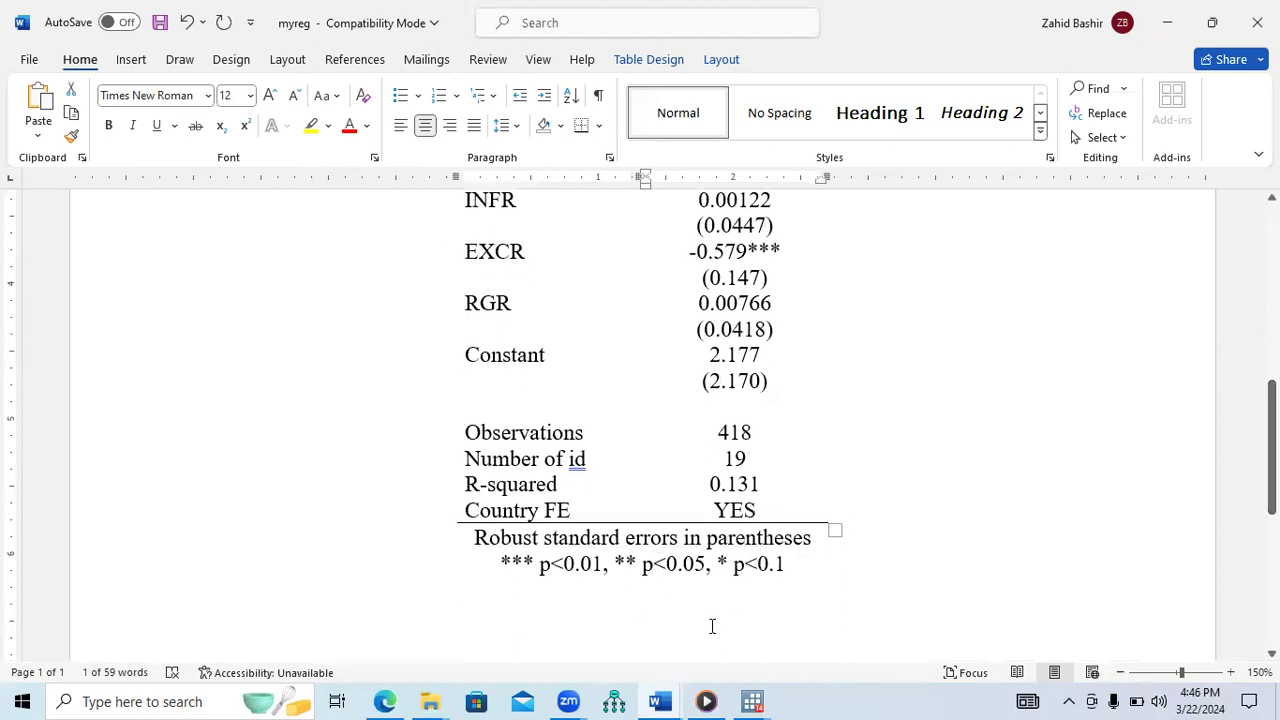
drag(503, 565, 784, 571)
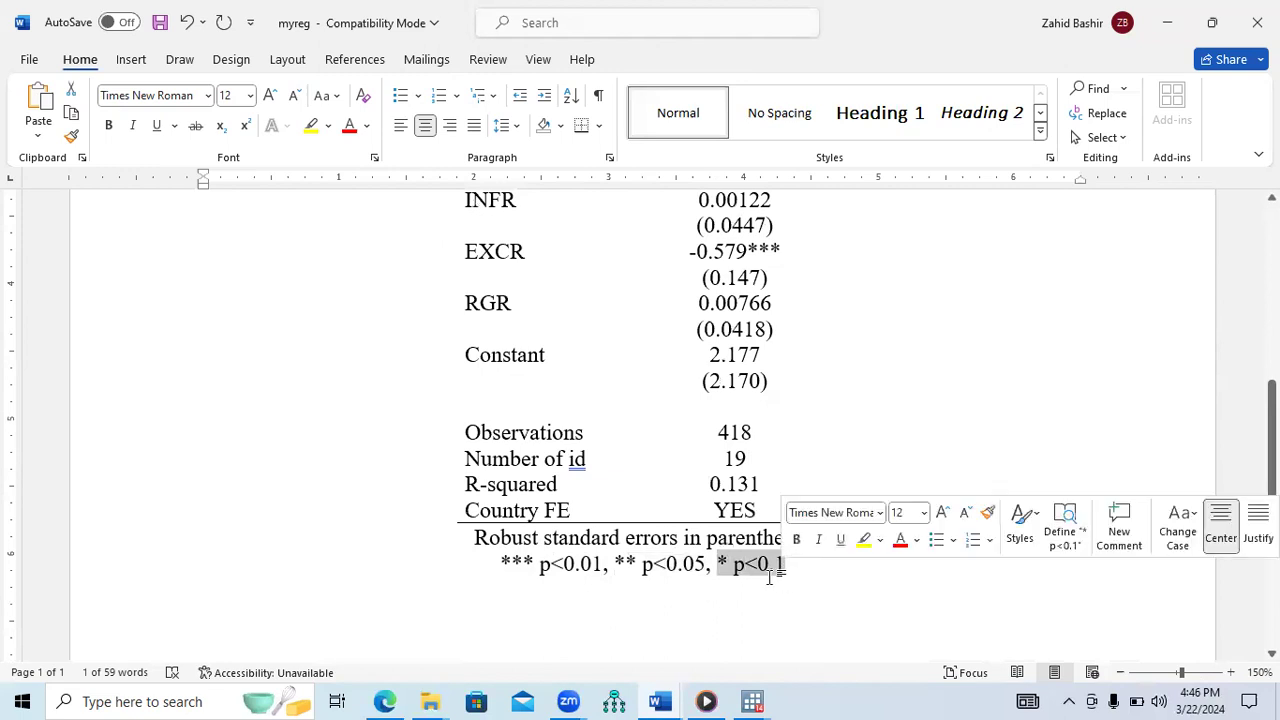